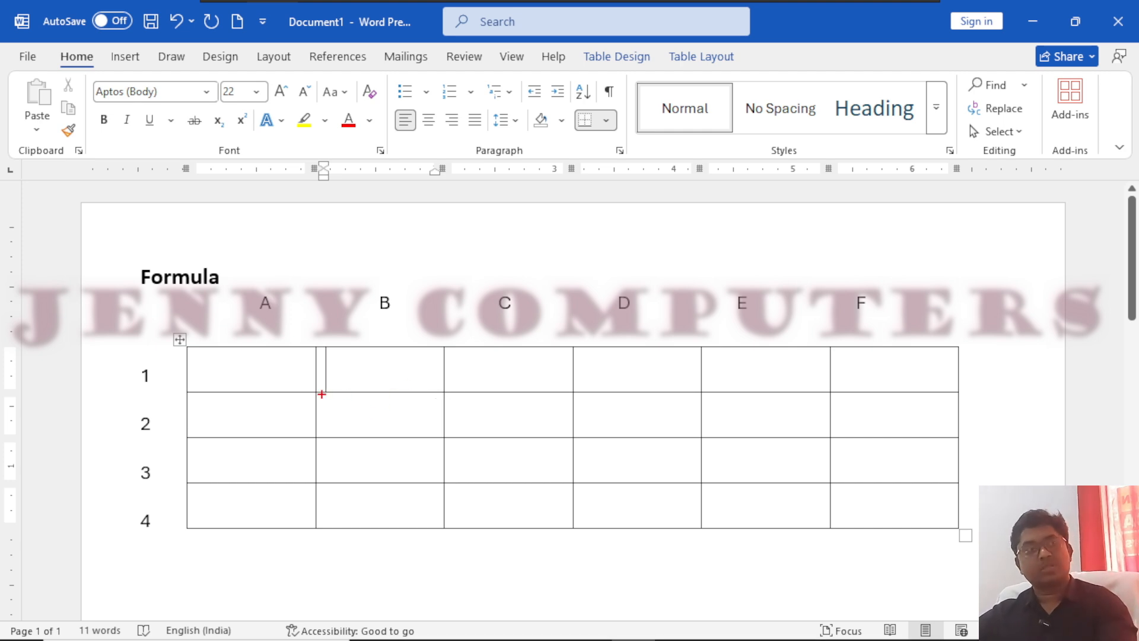
# - Annotate cell B2 with a red rectangle, guide lines from its column and row headings, and the handwritten label B2
pyautogui.moveTo(321, 395)
pyautogui.mouseDown()
pyautogui.moveTo(356, 424)
pyautogui.moveTo(429, 425)
pyautogui.moveTo(446, 437)
pyautogui.moveTo(439, 430)
pyautogui.mouseUp()
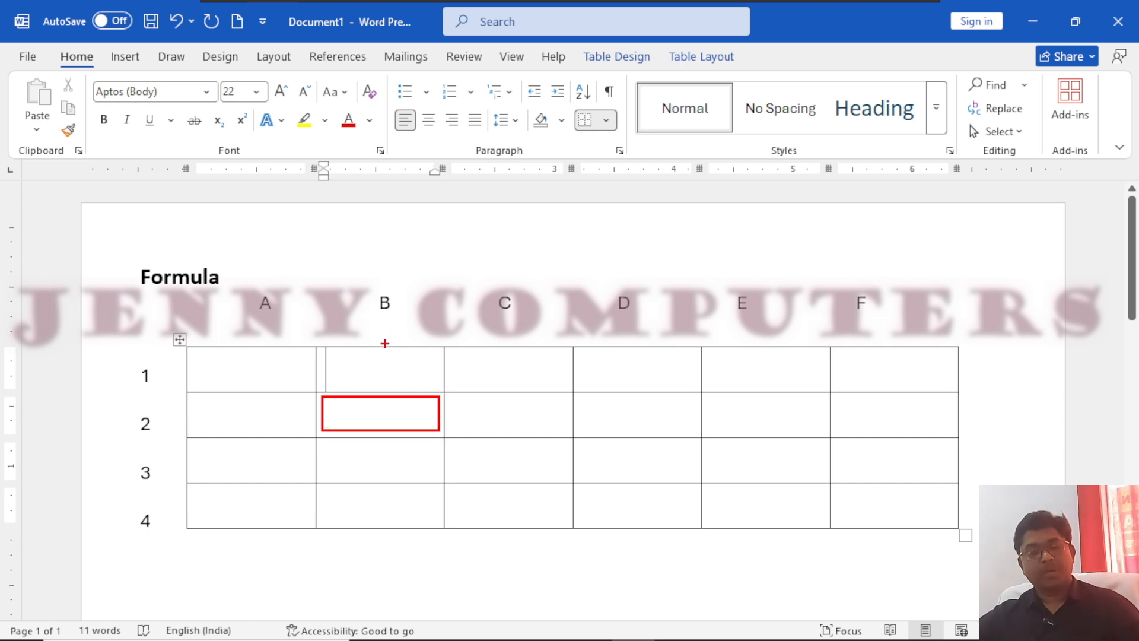
pyautogui.moveTo(383, 335)
pyautogui.mouseDown()
pyautogui.moveTo(381, 386)
pyautogui.moveTo(384, 377)
pyautogui.mouseUp()
pyautogui.moveTo(176, 414)
pyautogui.mouseDown()
pyautogui.moveTo(356, 412)
pyautogui.moveTo(350, 425)
pyautogui.moveTo(379, 427)
pyautogui.moveTo(395, 418)
pyautogui.mouseUp()
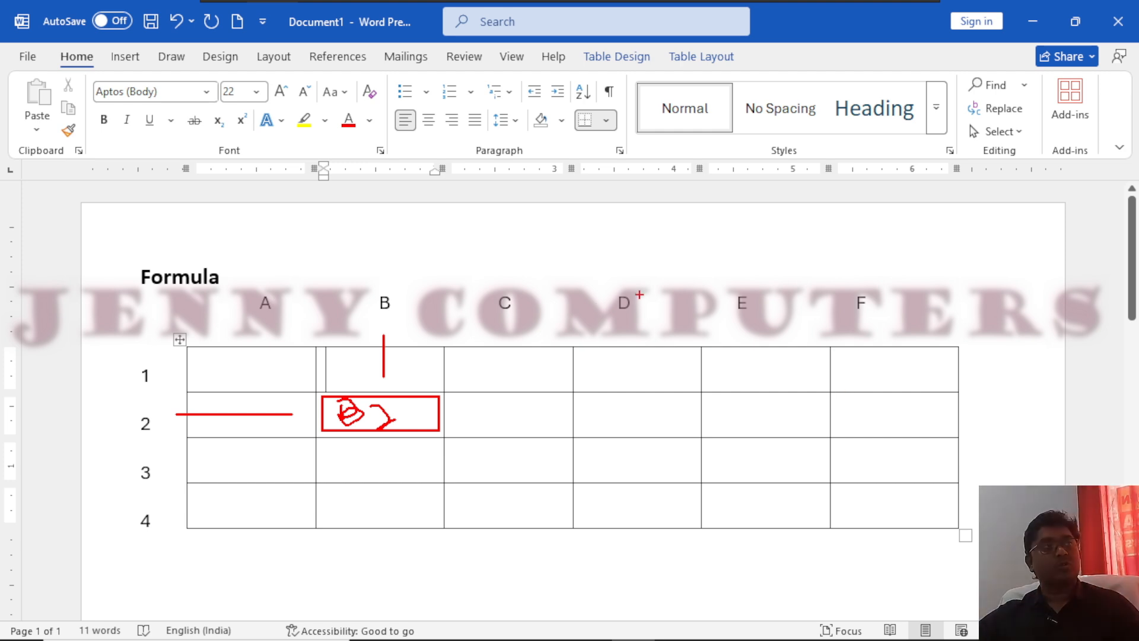
# - Handwrite R C and R3C4 above the table, mark the cell in row 3, column 4, and clear the annotations
pyautogui.moveTo(374, 218)
pyautogui.mouseDown()
pyautogui.moveTo(377, 209)
pyautogui.moveTo(416, 244)
pyautogui.mouseUp()
pyautogui.moveTo(470, 189)
pyautogui.mouseDown()
pyautogui.moveTo(460, 187)
pyautogui.moveTo(500, 224)
pyautogui.mouseUp()
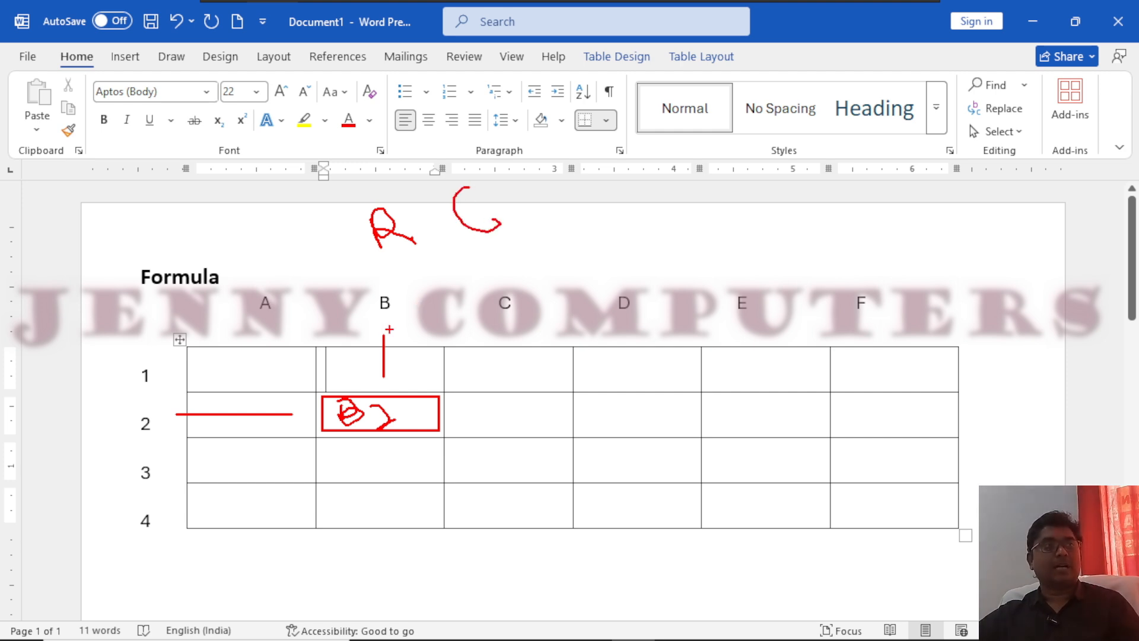
pyautogui.moveTo(374, 267); pyautogui.dragTo(505, 234)
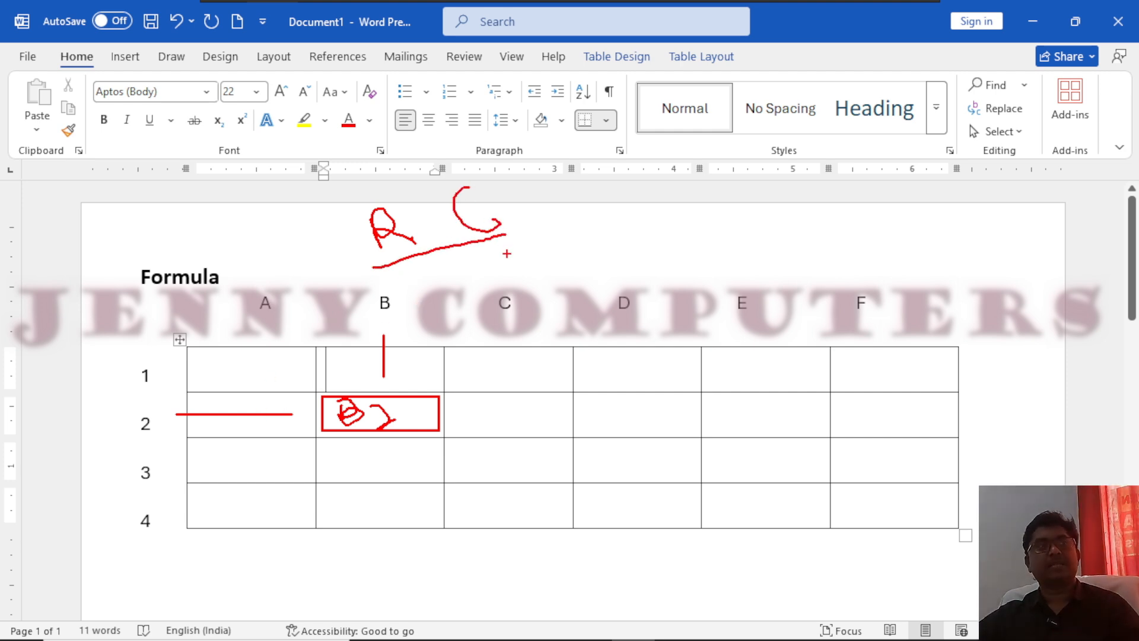
pyautogui.moveTo(675, 201)
pyautogui.mouseDown()
pyautogui.moveTo(684, 223)
pyautogui.moveTo(688, 208)
pyautogui.moveTo(739, 215)
pyautogui.mouseUp()
pyautogui.moveTo(776, 168)
pyautogui.mouseDown()
pyautogui.moveTo(764, 171)
pyautogui.moveTo(789, 189)
pyautogui.moveTo(833, 171)
pyautogui.moveTo(830, 200)
pyautogui.mouseUp()
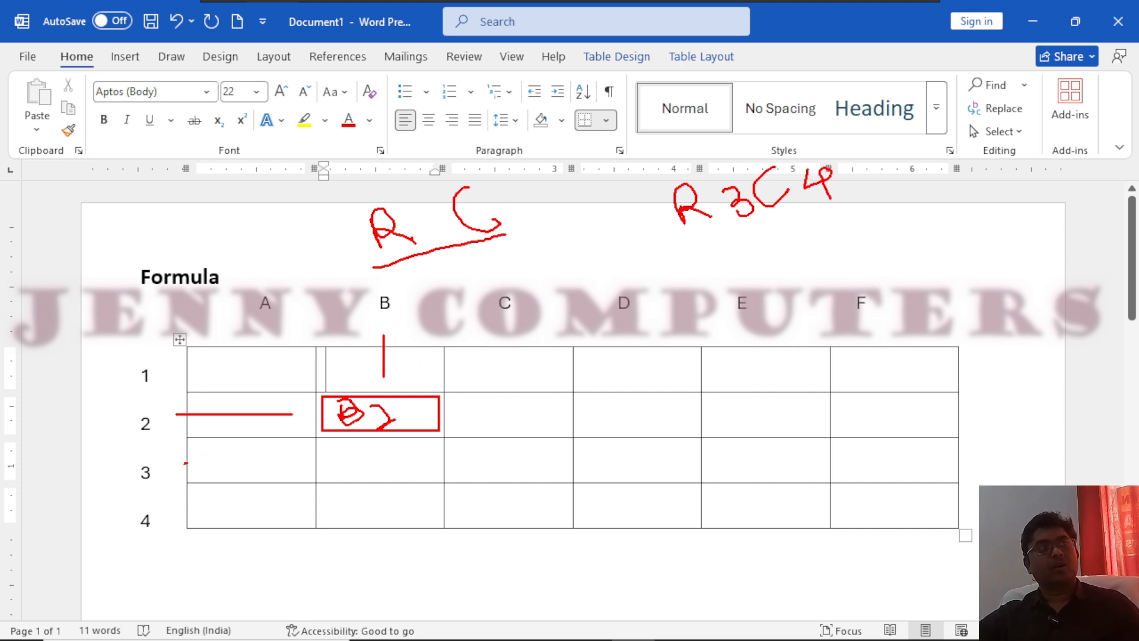
pyautogui.moveTo(202, 463)
pyautogui.mouseDown()
pyautogui.moveTo(426, 457)
pyautogui.moveTo(560, 471)
pyautogui.moveTo(627, 456)
pyautogui.moveTo(600, 469)
pyautogui.moveTo(689, 472)
pyautogui.mouseUp()
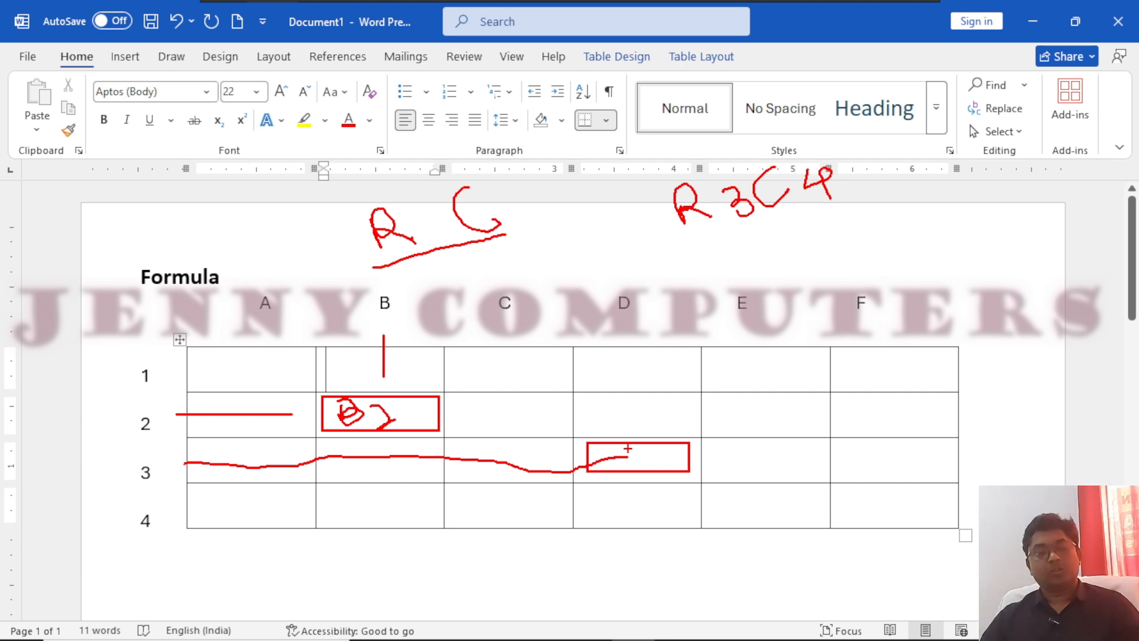
pyautogui.press('Escape')
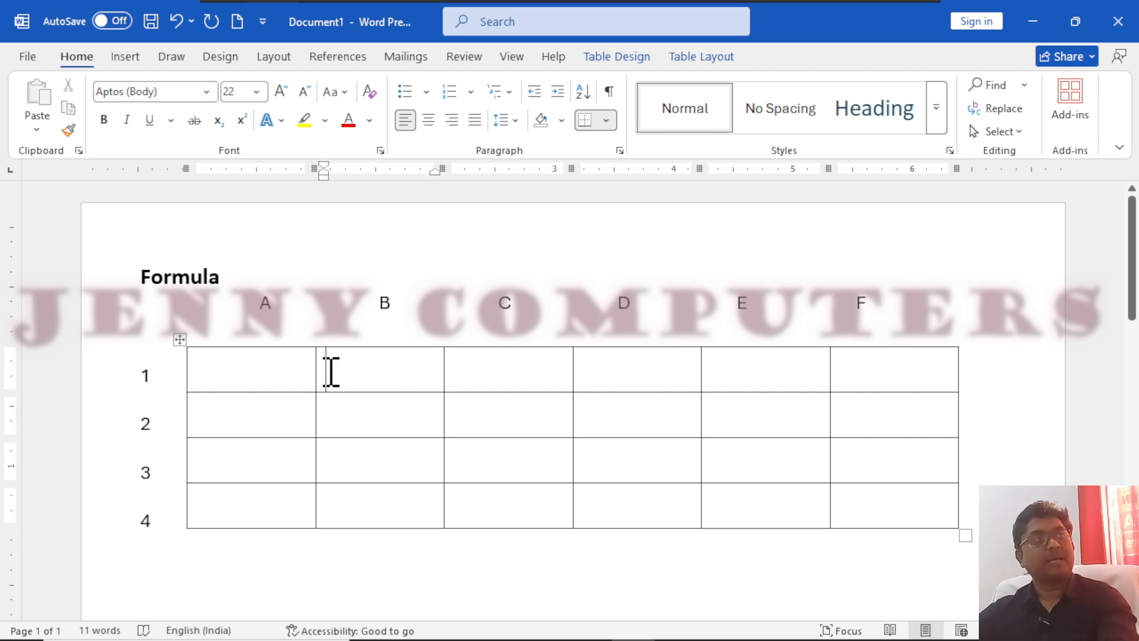
# - Fill the first table row from A1 to E1 with 10, 20, 30, 40 and 50
pyautogui.click(282, 380)
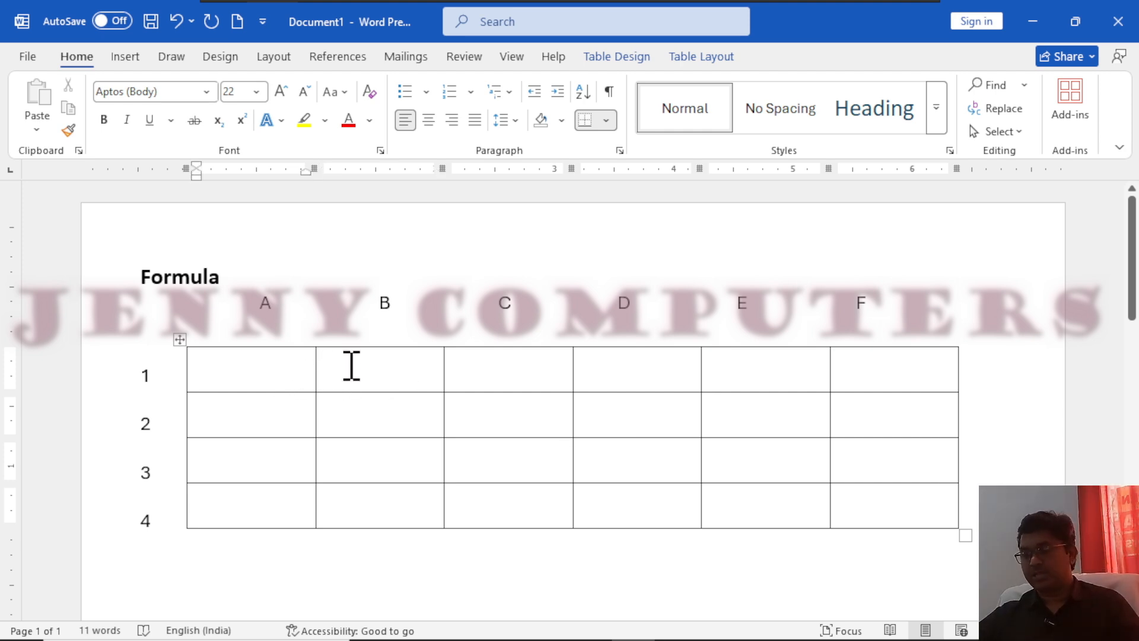
pyautogui.write('10')
pyautogui.press('Tab')
pyautogui.write('20')
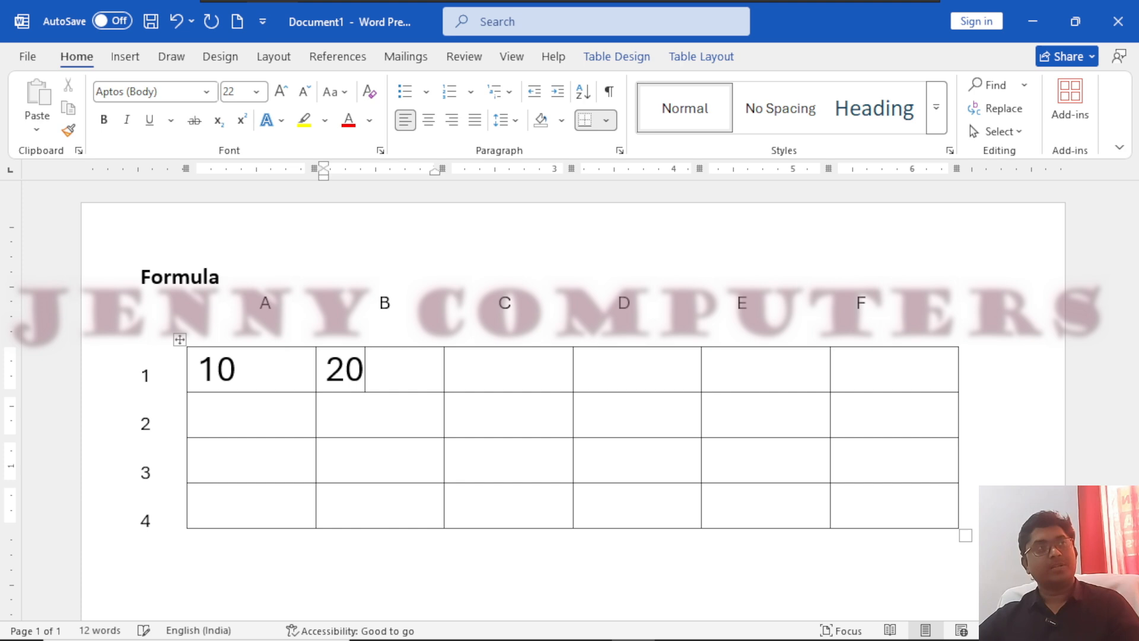
pyautogui.press('Tab')
pyautogui.write('30')
pyautogui.press('Tab')
pyautogui.write('40')
pyautogui.press('Tab')
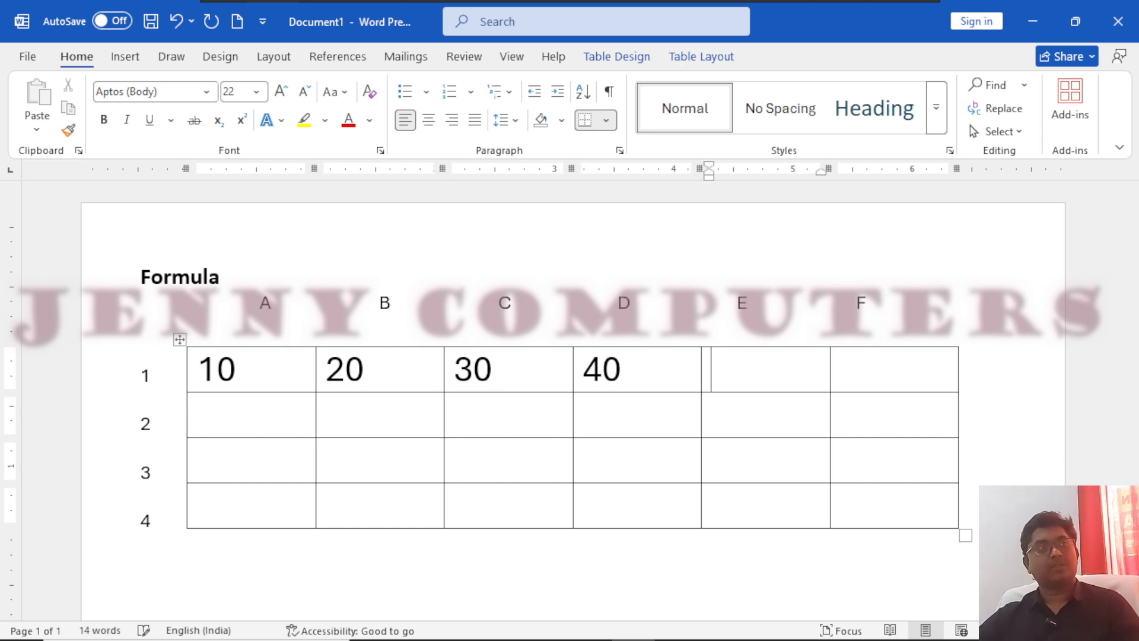
pyautogui.write('50')
pyautogui.press('Tab')
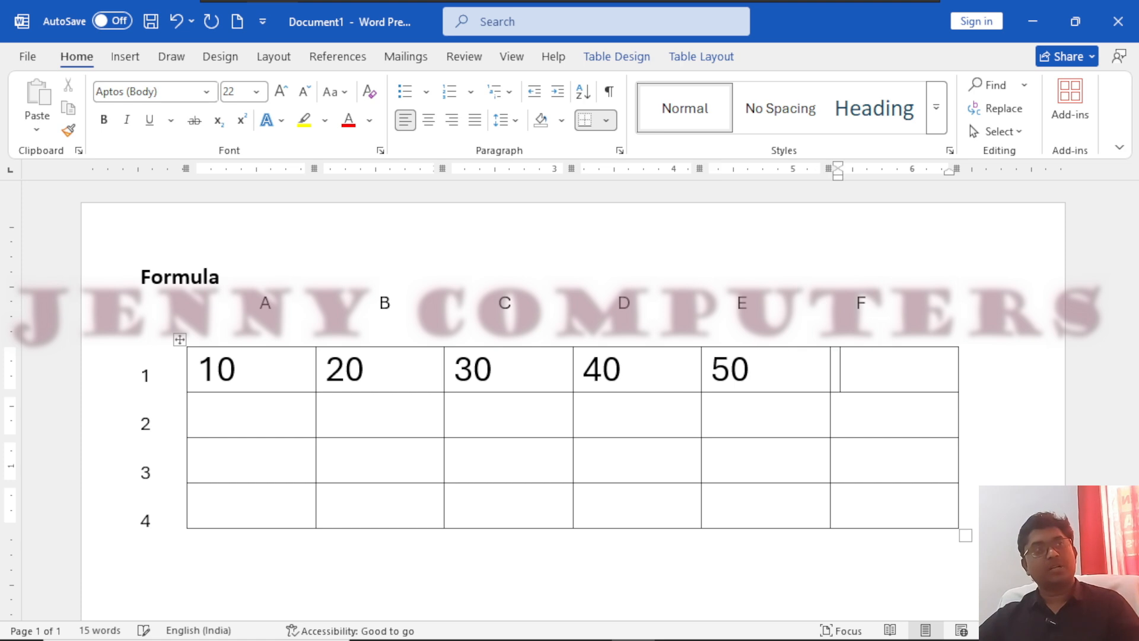
# - Insert a field in cell F1 with the formula =10+20+30+40+50 and update it to calculate the result
pyautogui.press('Right')
pyautogui.press('Left')
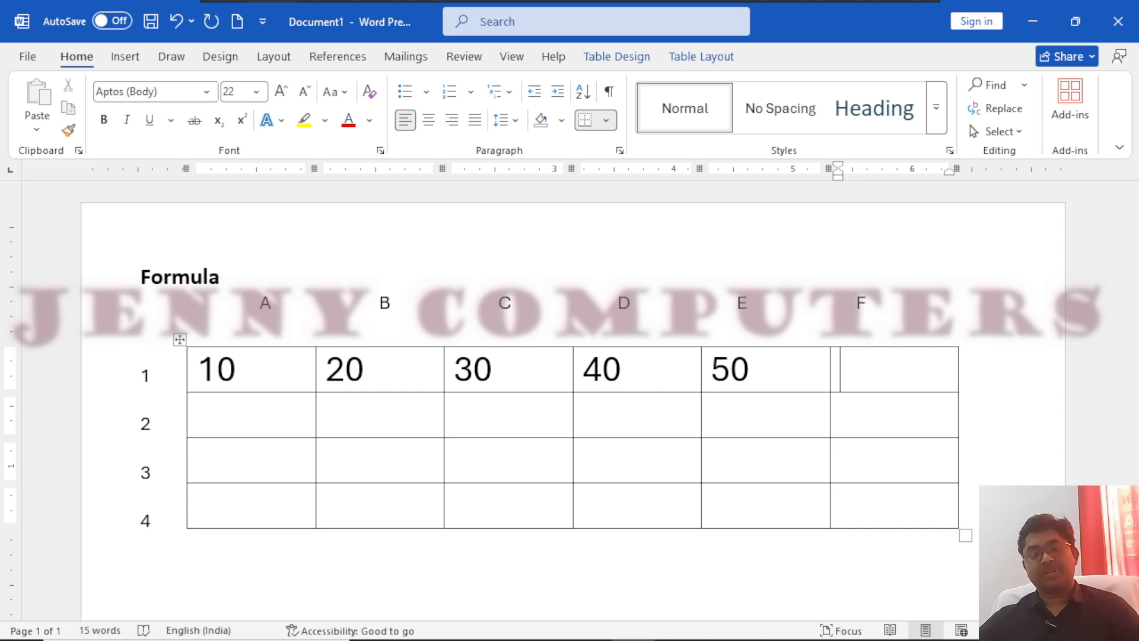
pyautogui.hotkey('ctrl', 'F9')
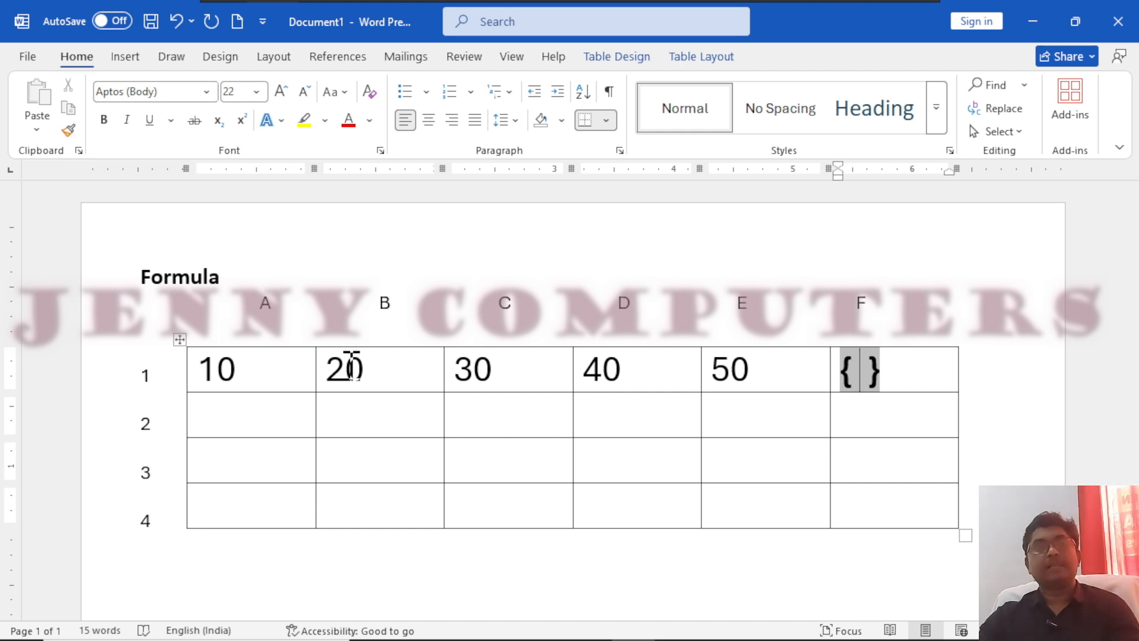
pyautogui.write('=')
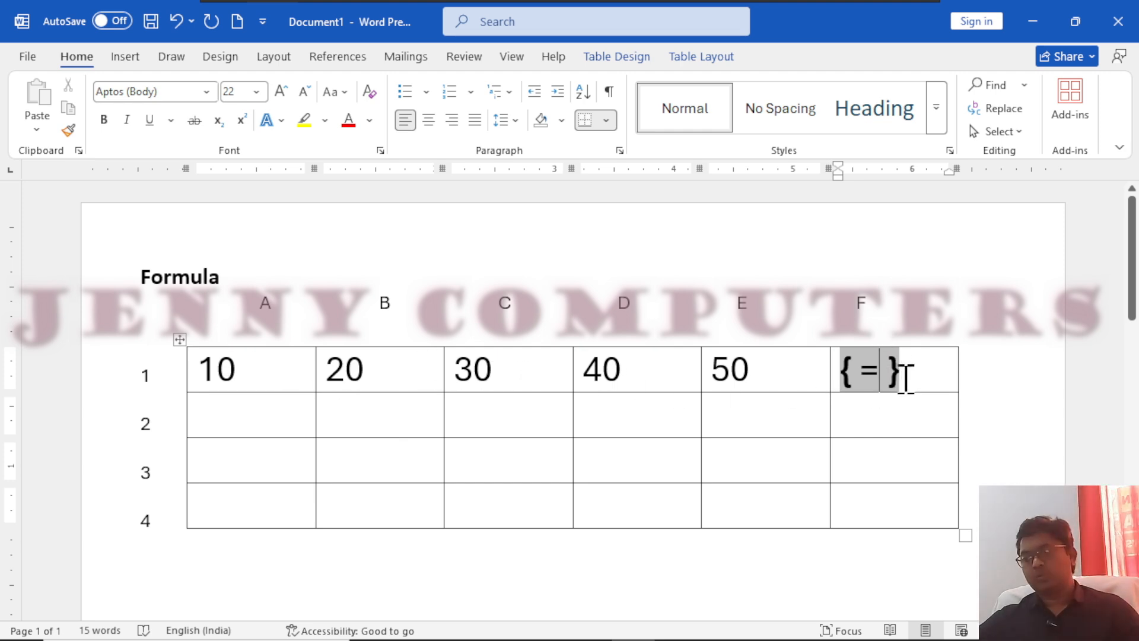
pyautogui.write('10+2')
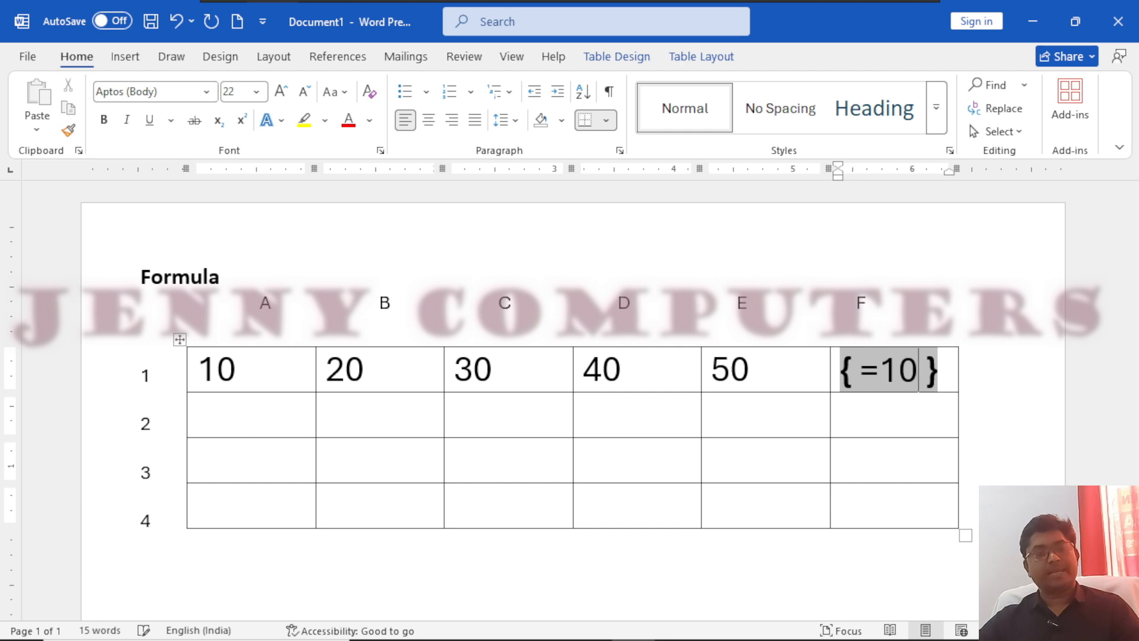
pyautogui.write('0+30')
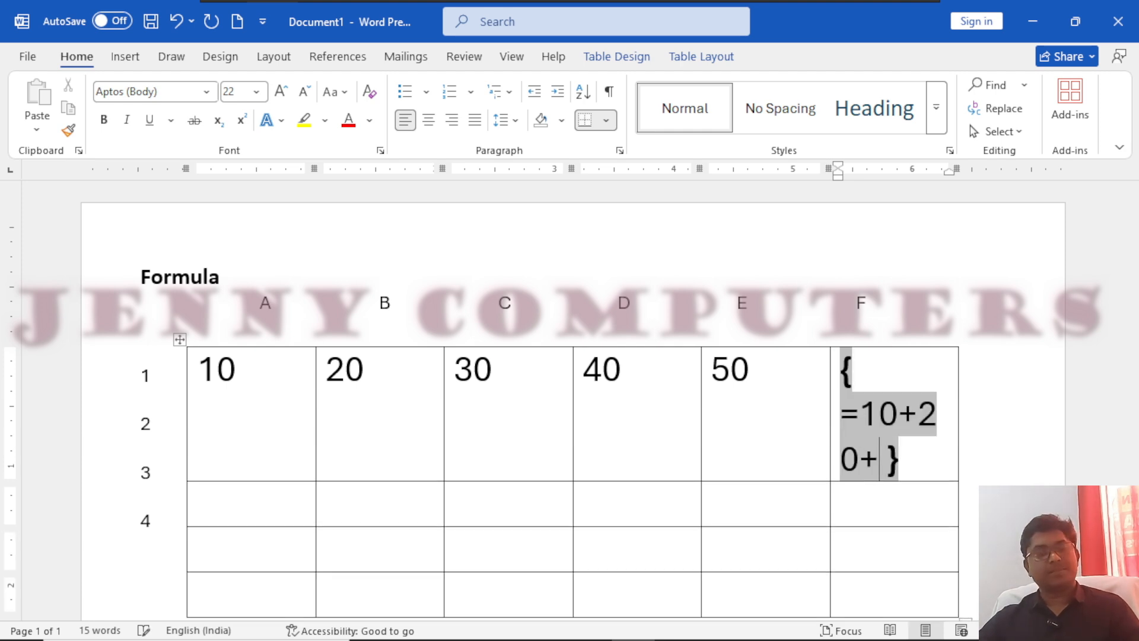
pyautogui.write('+40+5')
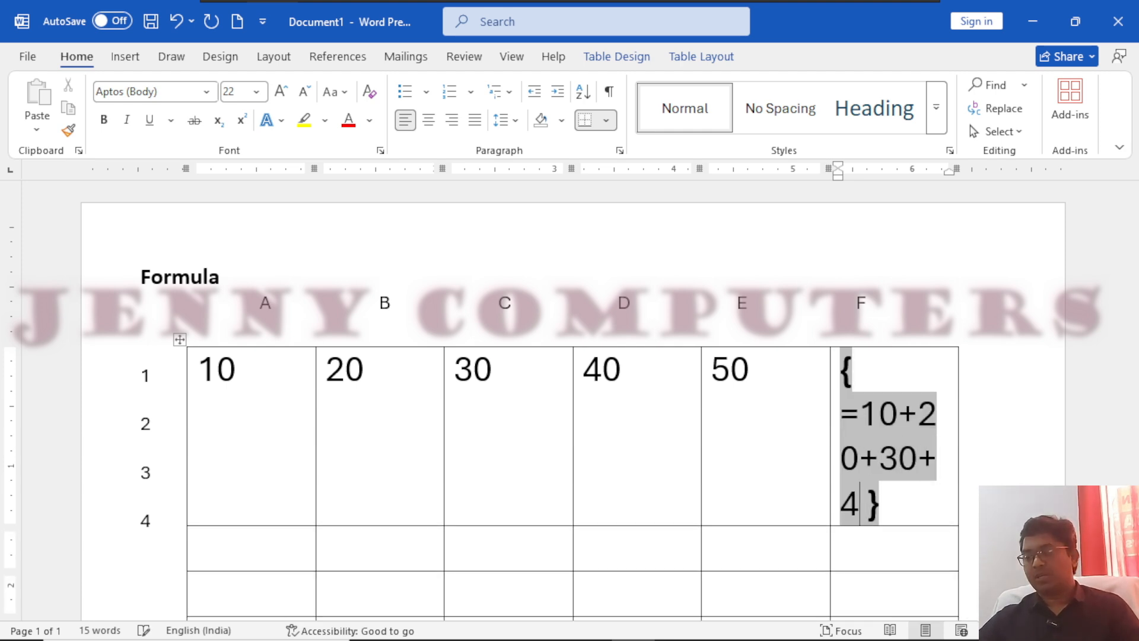
pyautogui.write('0')
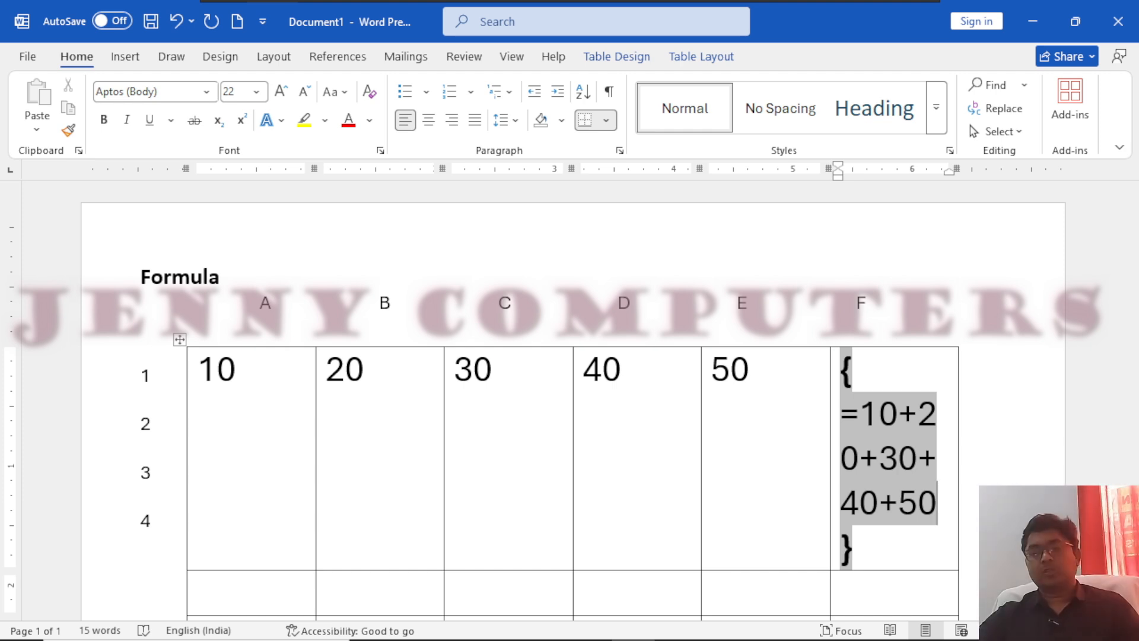
pyautogui.press('F9')
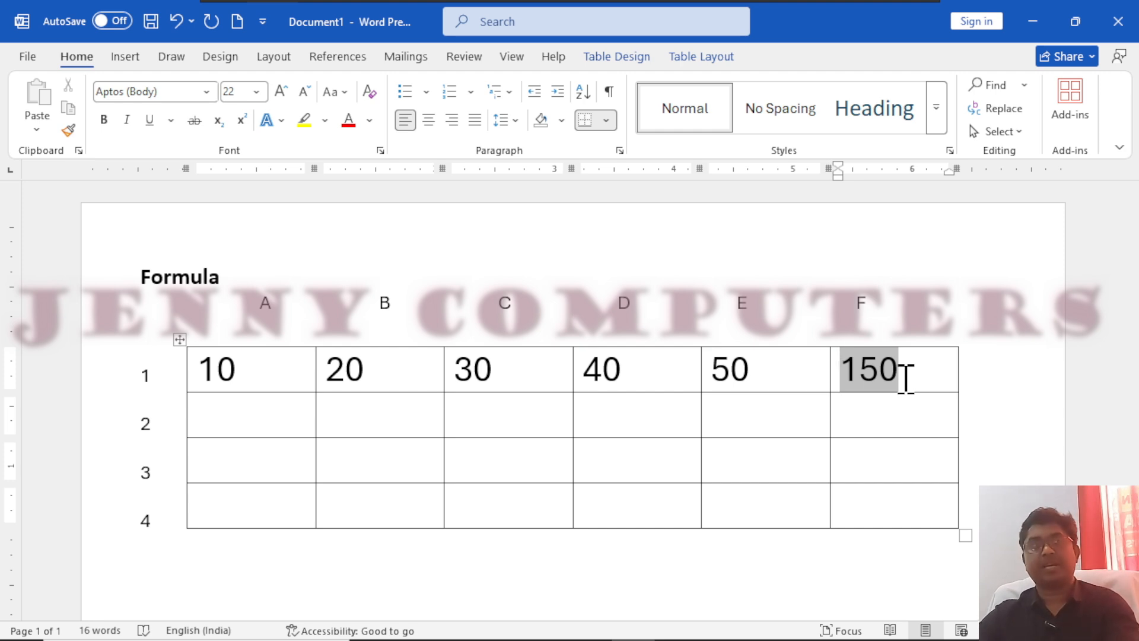
# - Change the field formula in cell F1 to =a1+b1+c1+d1+e1, update it, and redisplay its field code
pyautogui.hotkey('shift', 'F9')
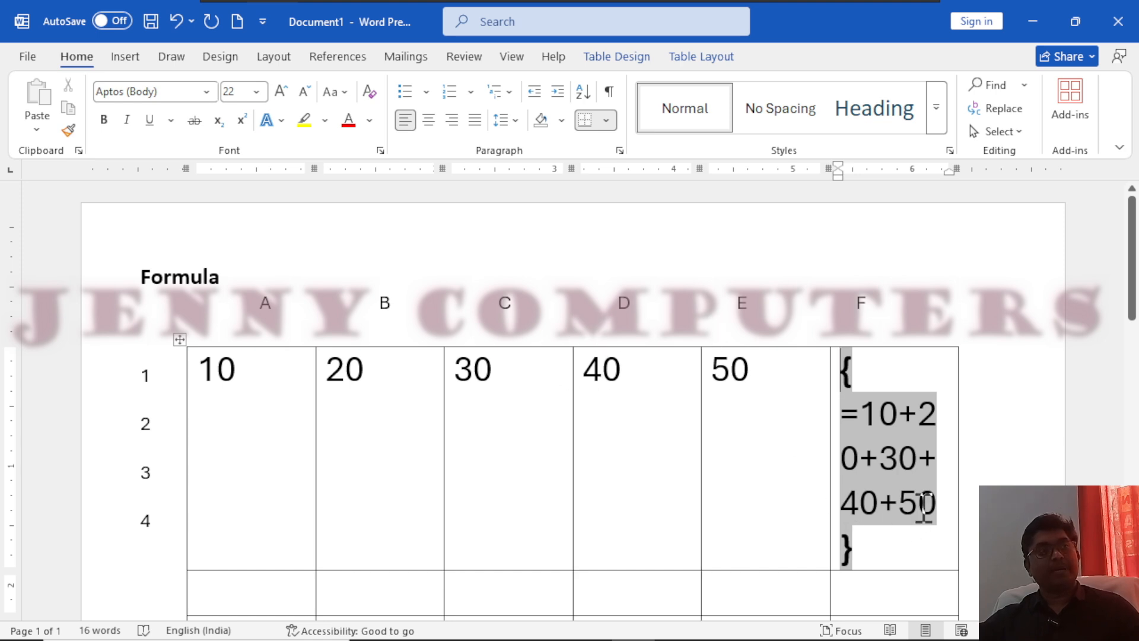
pyautogui.moveTo(939, 502); pyautogui.dragTo(869, 403)
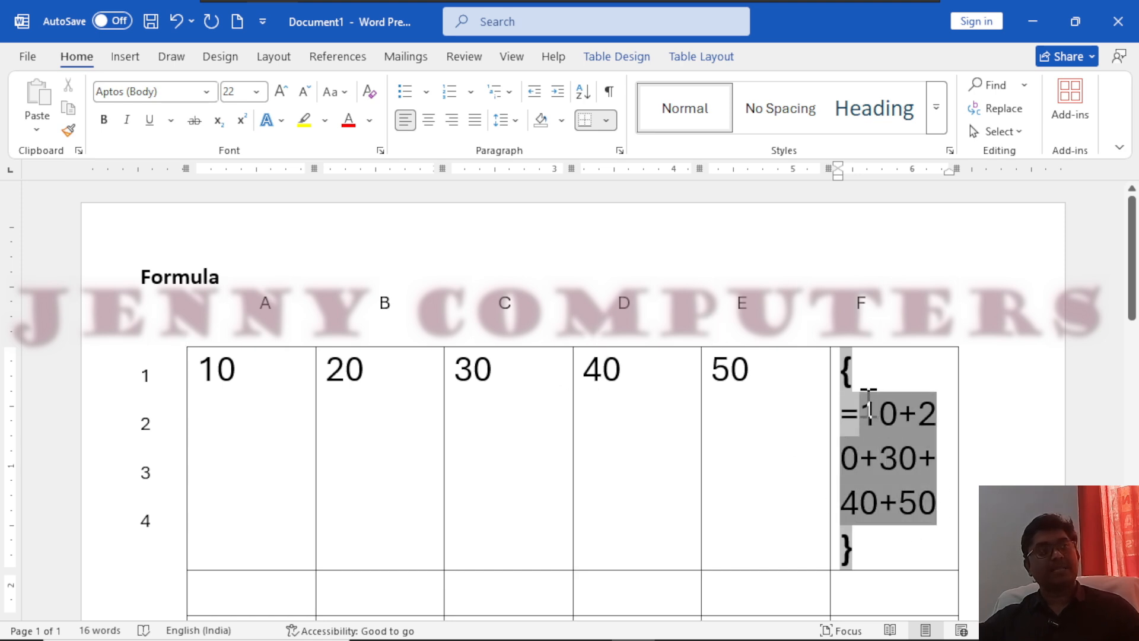
pyautogui.write('a')
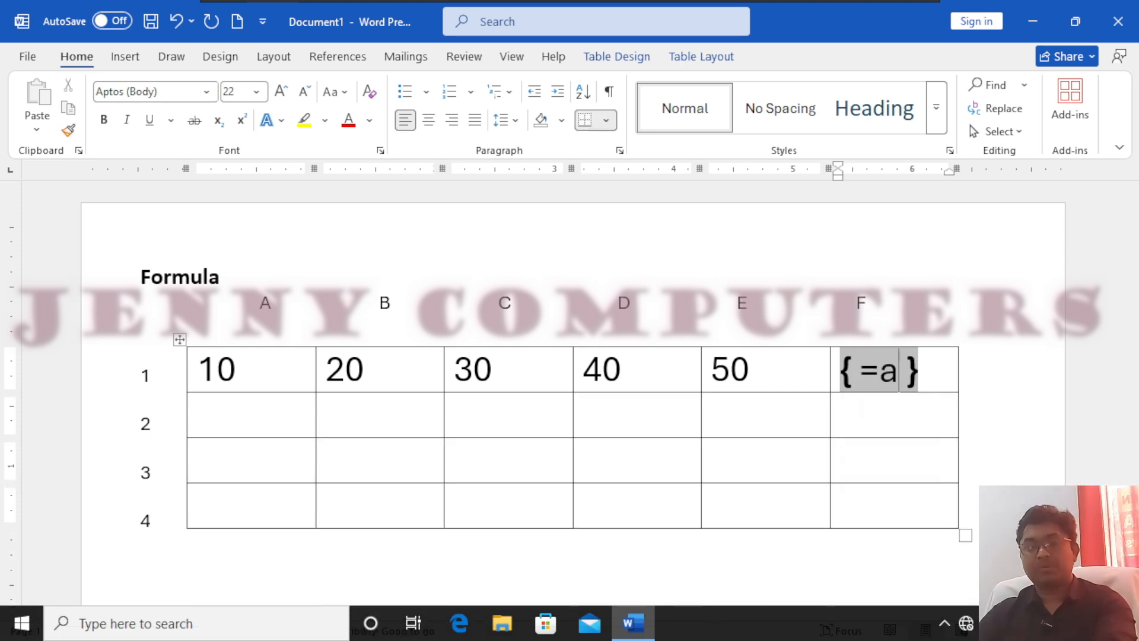
pyautogui.write('1+b')
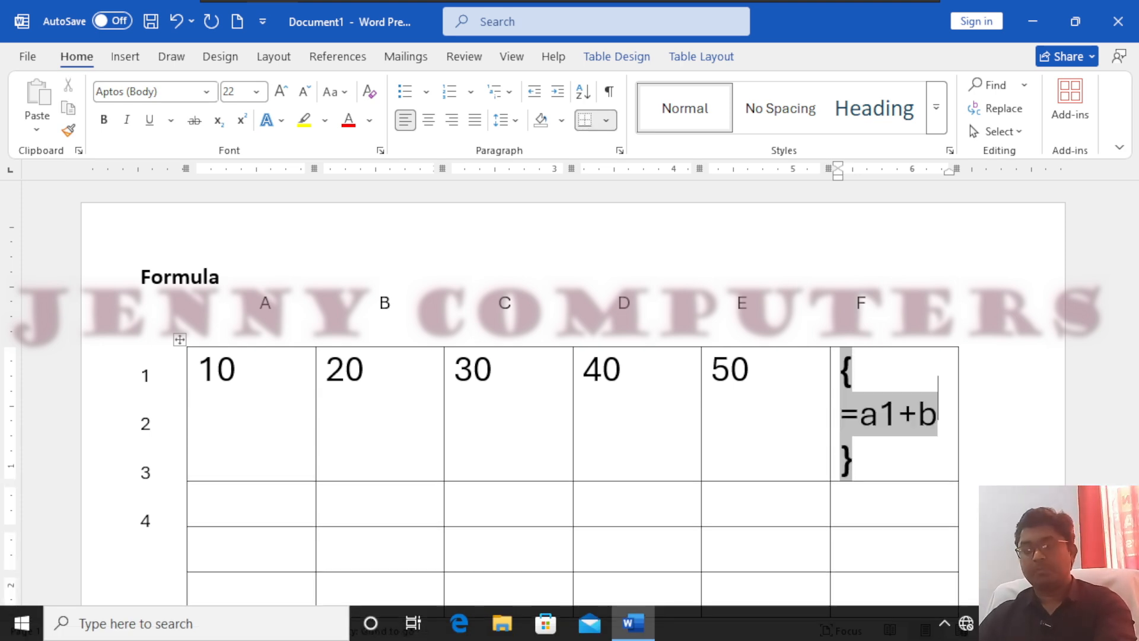
pyautogui.write('1+c2')
pyautogui.press('BackSpace')
pyautogui.write('1+d1')
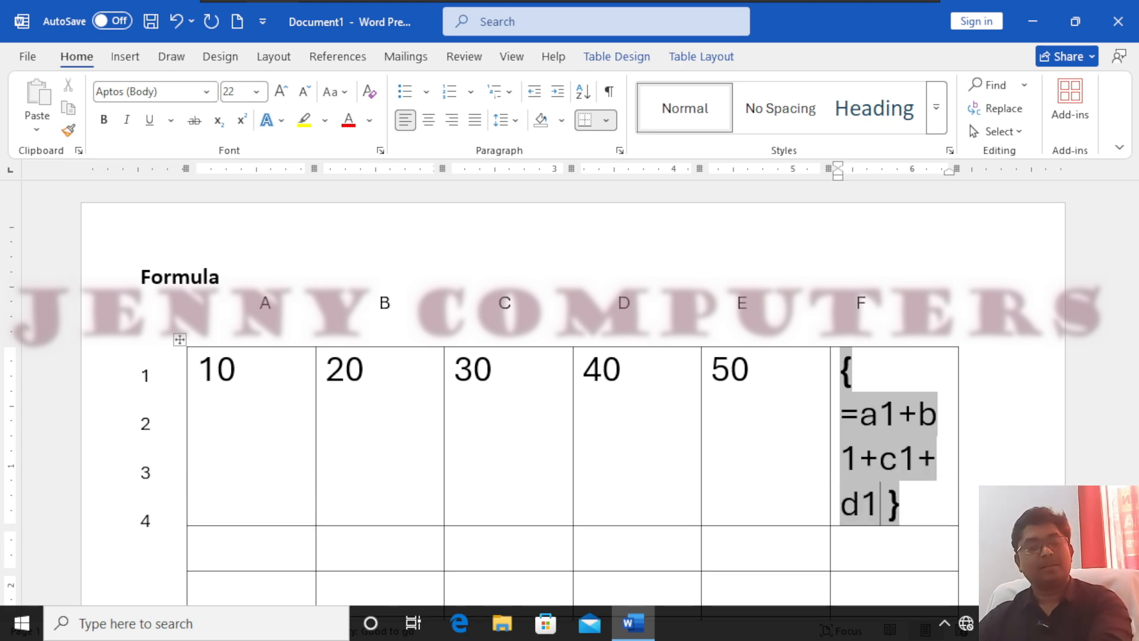
pyautogui.write('+e')
pyautogui.write('150')
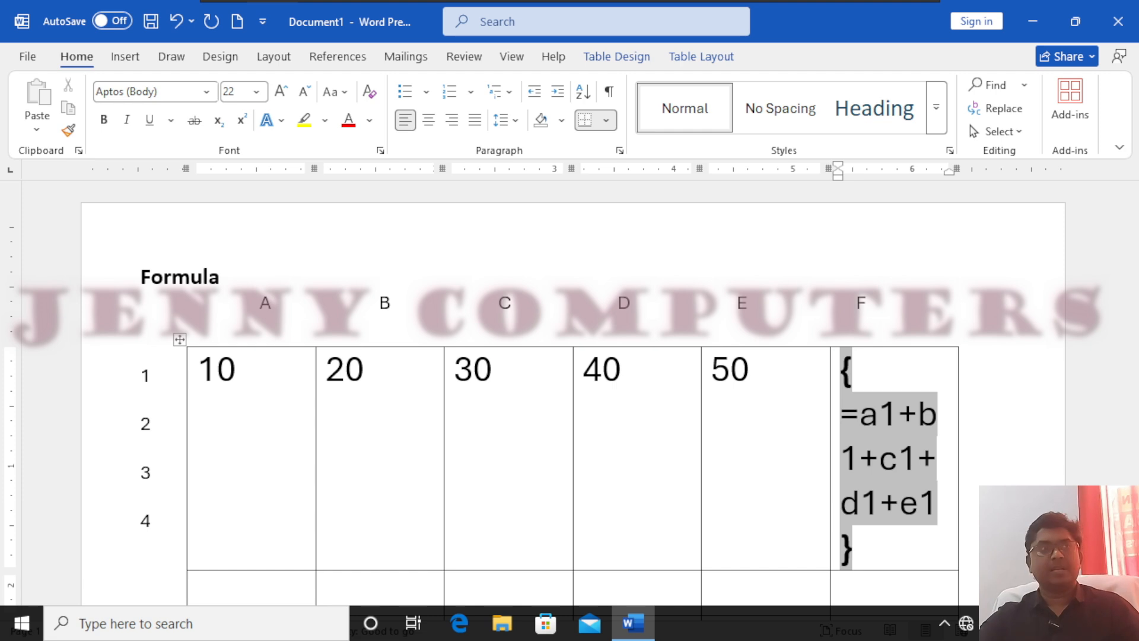
pyautogui.press('F9')
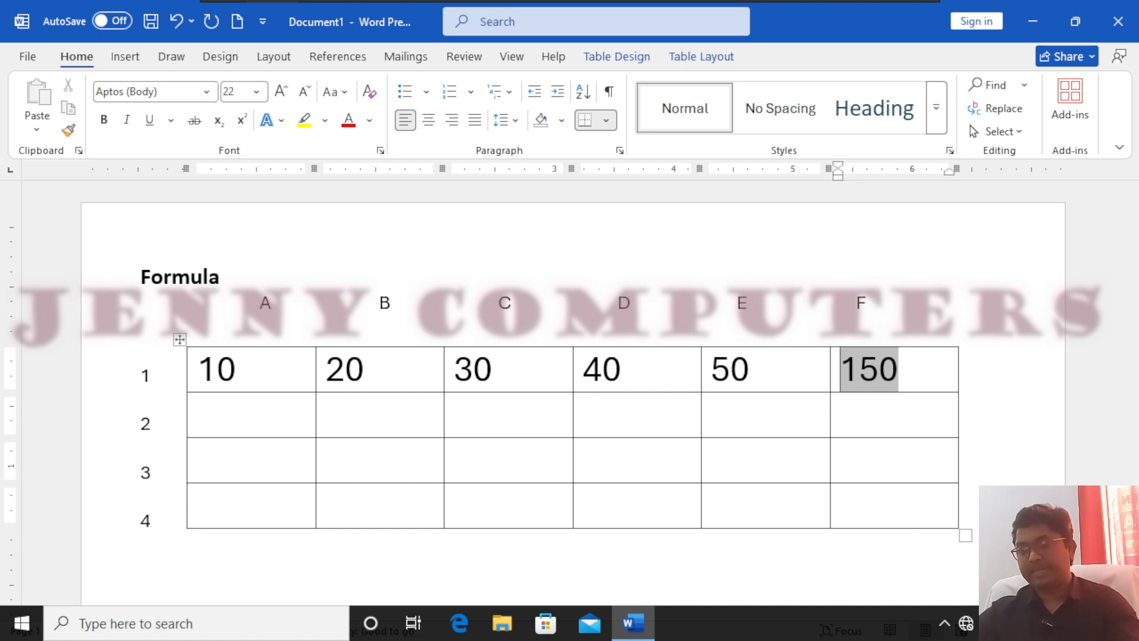
pyautogui.hotkey('shift', 'F9')
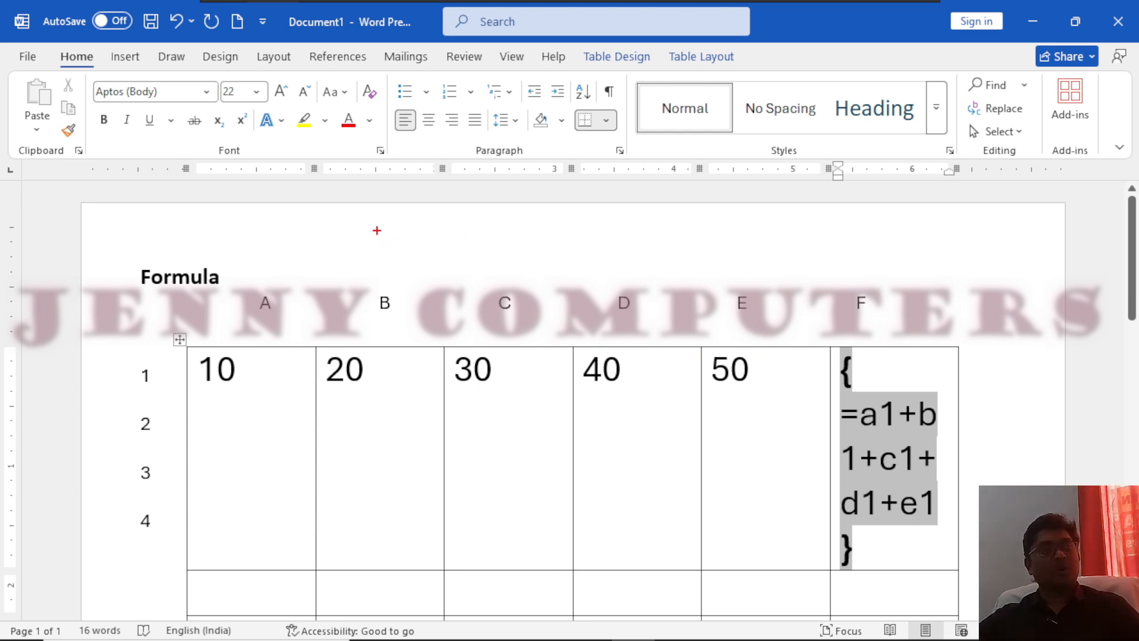
# - Handwrite the example expression =(10+20+30+40+50)/2 in red above the table
pyautogui.moveTo(310, 236)
pyautogui.mouseDown()
pyautogui.moveTo(330, 232)
pyautogui.moveTo(375, 260)
pyautogui.moveTo(383, 243)
pyautogui.mouseUp()
pyautogui.moveTo(397, 224)
pyautogui.mouseDown()
pyautogui.moveTo(407, 244)
pyautogui.moveTo(389, 220)
pyautogui.moveTo(449, 242)
pyautogui.moveTo(490, 234)
pyautogui.mouseUp()
pyautogui.moveTo(496, 214)
pyautogui.mouseDown()
pyautogui.moveTo(497, 229)
pyautogui.moveTo(496, 215)
pyautogui.moveTo(552, 218)
pyautogui.moveTo(545, 228)
pyautogui.mouseUp()
pyautogui.moveTo(566, 203)
pyautogui.mouseDown()
pyautogui.moveTo(582, 228)
pyautogui.moveTo(619, 221)
pyautogui.moveTo(623, 206)
pyautogui.mouseUp()
pyautogui.moveTo(651, 193); pyautogui.dragTo(666, 200)
pyautogui.moveTo(704, 193)
pyautogui.mouseDown()
pyautogui.moveTo(716, 230)
pyautogui.moveTo(731, 191)
pyautogui.moveTo(783, 197)
pyautogui.moveTo(784, 217)
pyautogui.moveTo(800, 216)
pyautogui.moveTo(820, 187)
pyautogui.mouseUp()
pyautogui.moveTo(828, 190)
pyautogui.mouseDown()
pyautogui.moveTo(840, 206)
pyautogui.moveTo(826, 186)
pyautogui.moveTo(865, 181)
pyautogui.moveTo(843, 219)
pyautogui.mouseUp()
pyautogui.moveTo(902, 128); pyautogui.dragTo(899, 243)
pyautogui.moveTo(927, 176)
pyautogui.mouseDown()
pyautogui.moveTo(939, 219)
pyautogui.moveTo(972, 207)
pyautogui.mouseUp()
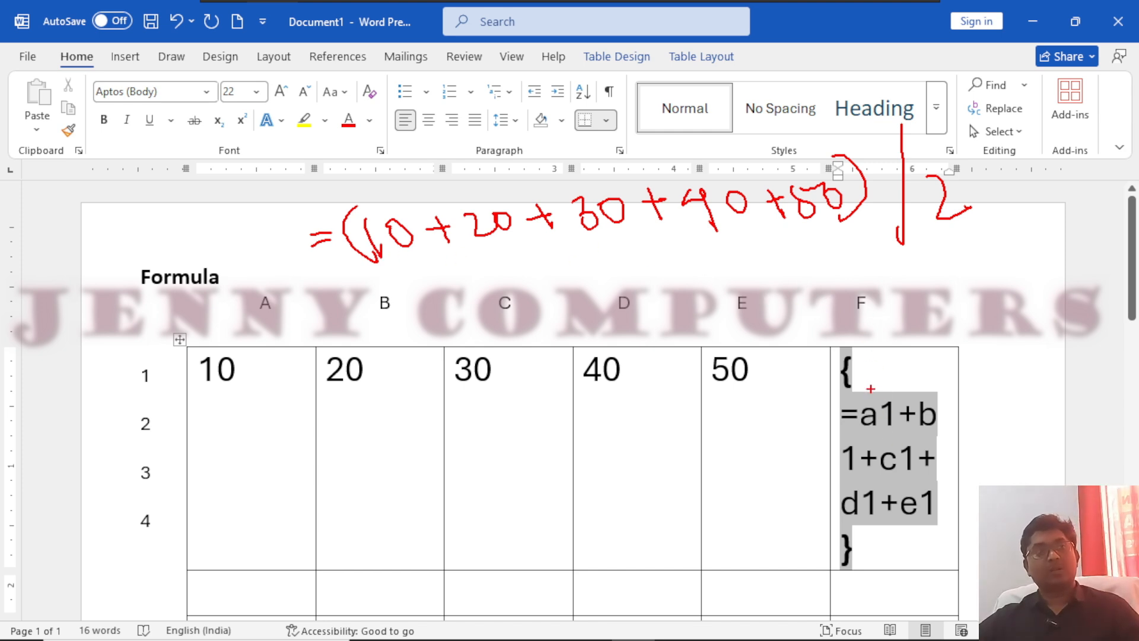
# - Draw parentheses around a1+b1+c1+d1+e1 in cell F1, handwrite an asterisk beside the example expression, and clear the annotations
pyautogui.moveTo(868, 392); pyautogui.dragTo(868, 440)
pyautogui.moveTo(942, 477)
pyautogui.mouseDown()
pyautogui.moveTo(963, 505)
pyautogui.moveTo(948, 527)
pyautogui.mouseUp()
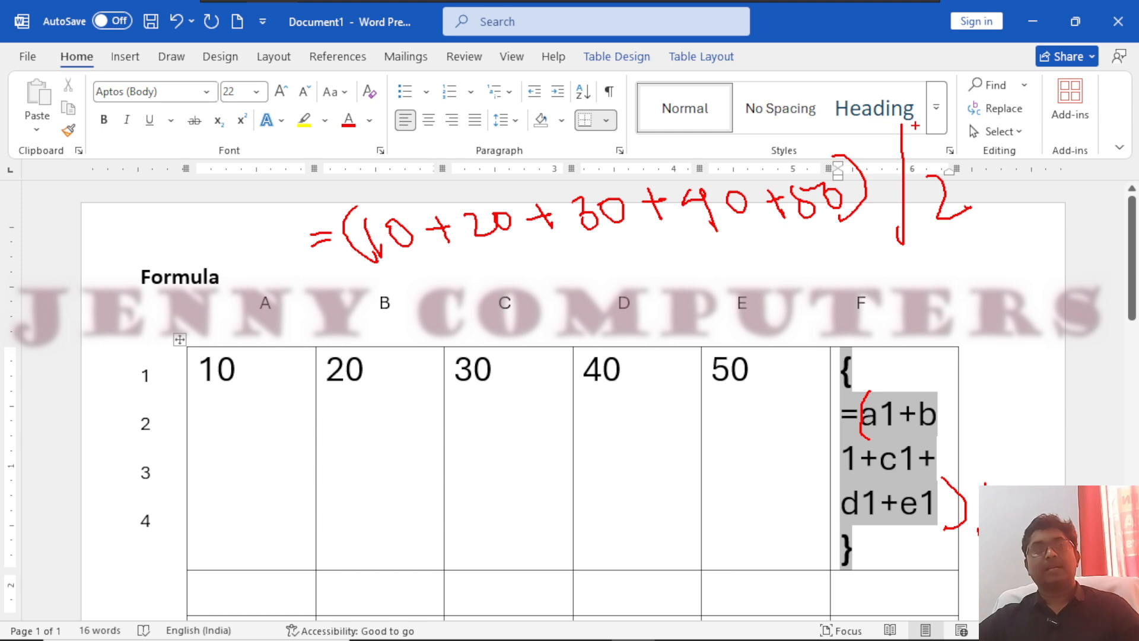
pyautogui.moveTo(1006, 145); pyautogui.dragTo(1031, 134)
pyautogui.moveTo(1032, 177)
pyautogui.mouseDown()
pyautogui.moveTo(1057, 198)
pyautogui.moveTo(1032, 206)
pyautogui.moveTo(1058, 178)
pyautogui.moveTo(1033, 196)
pyautogui.mouseUp()
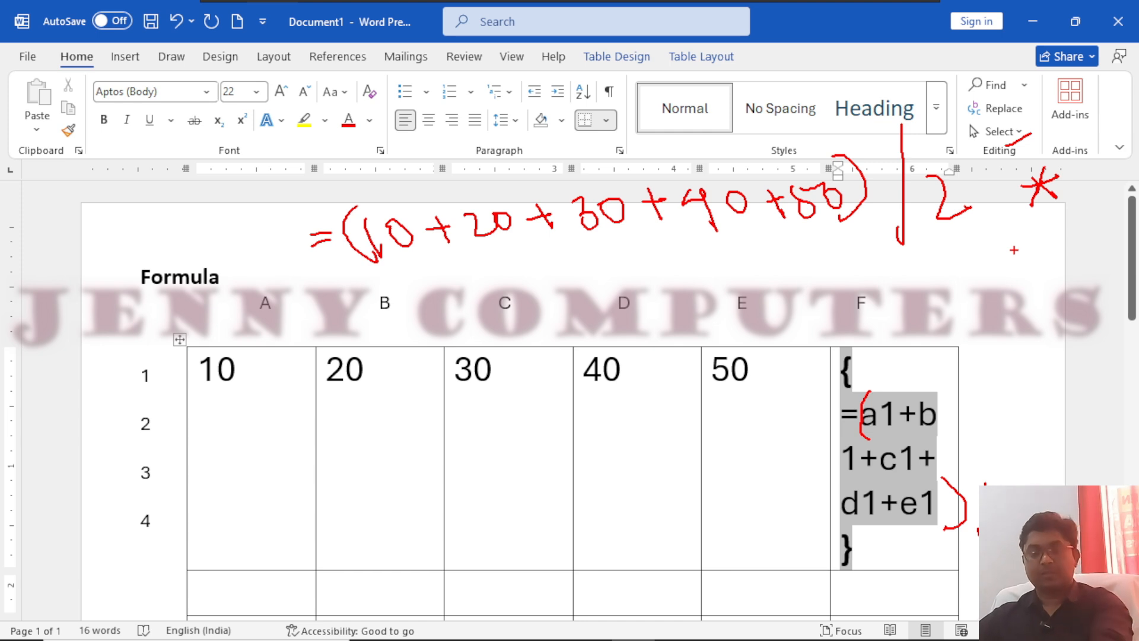
pyautogui.press('Escape')
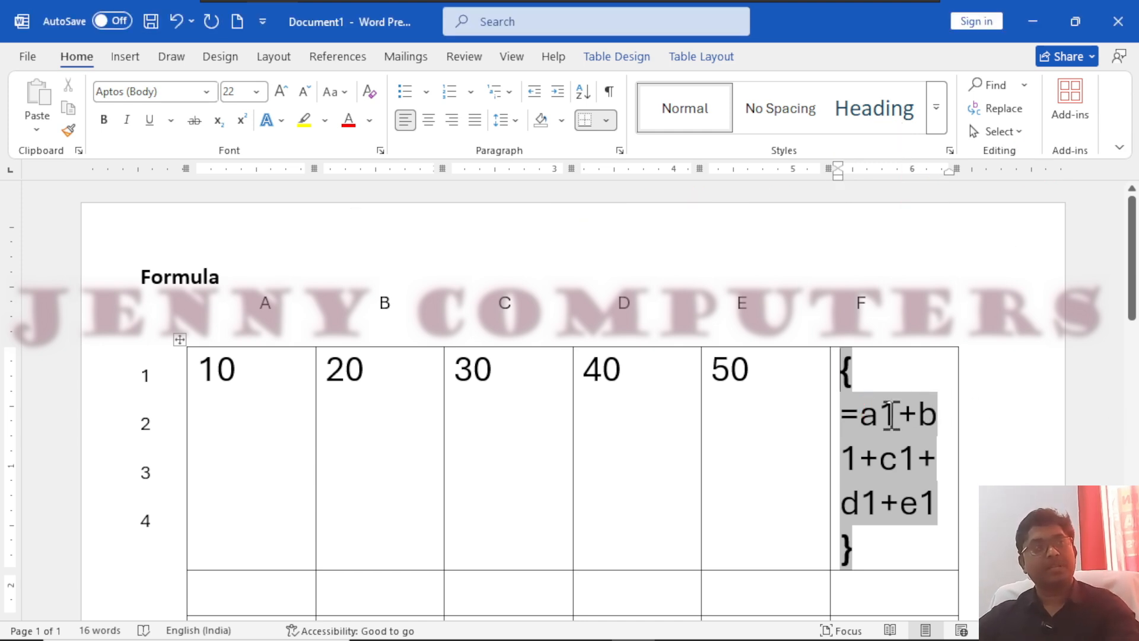
# - Enclose a1+b1+c1+d1+e1 in parentheses within the field formula in cell F1
pyautogui.click(860, 415)
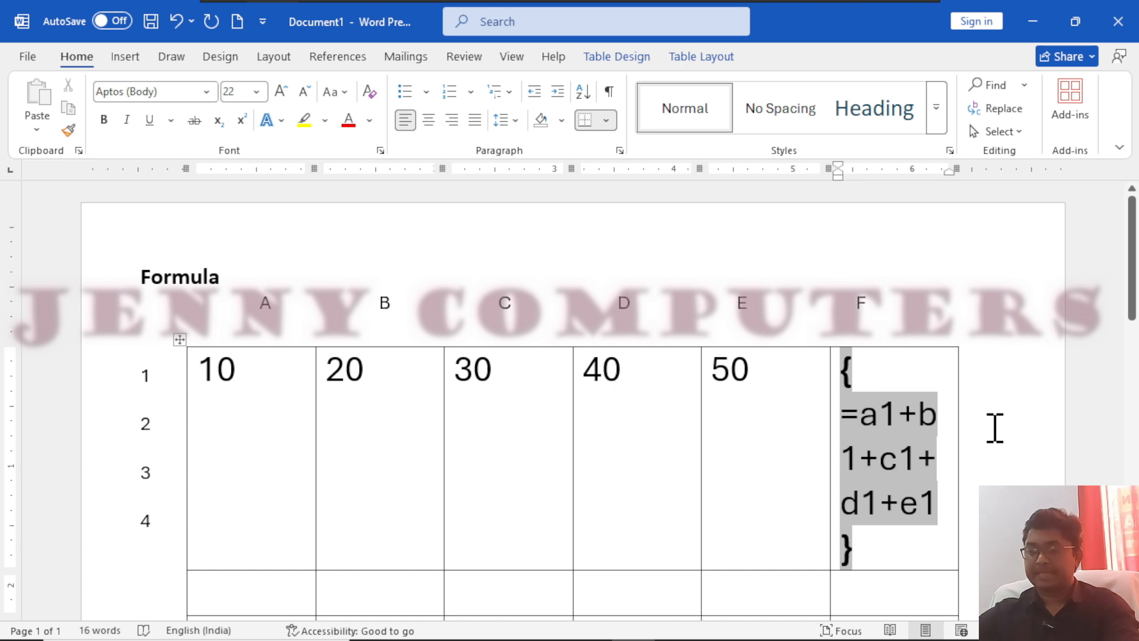
pyautogui.write('(')
pyautogui.press('Down')
pyautogui.press('Down')
pyautogui.press('Down')
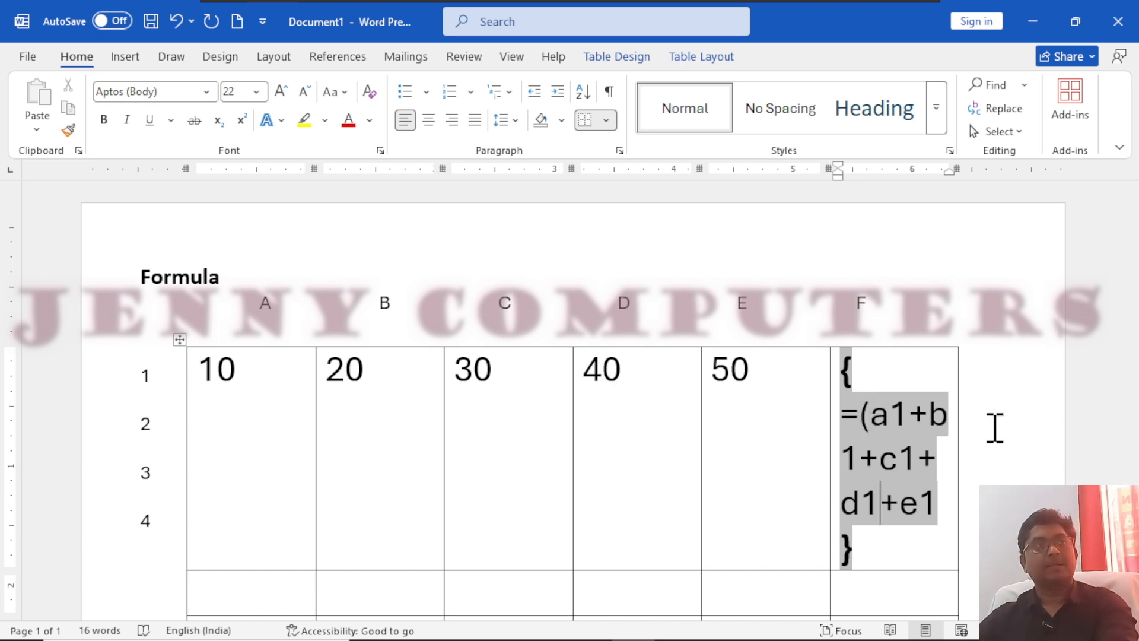
pyautogui.press('pagedown')
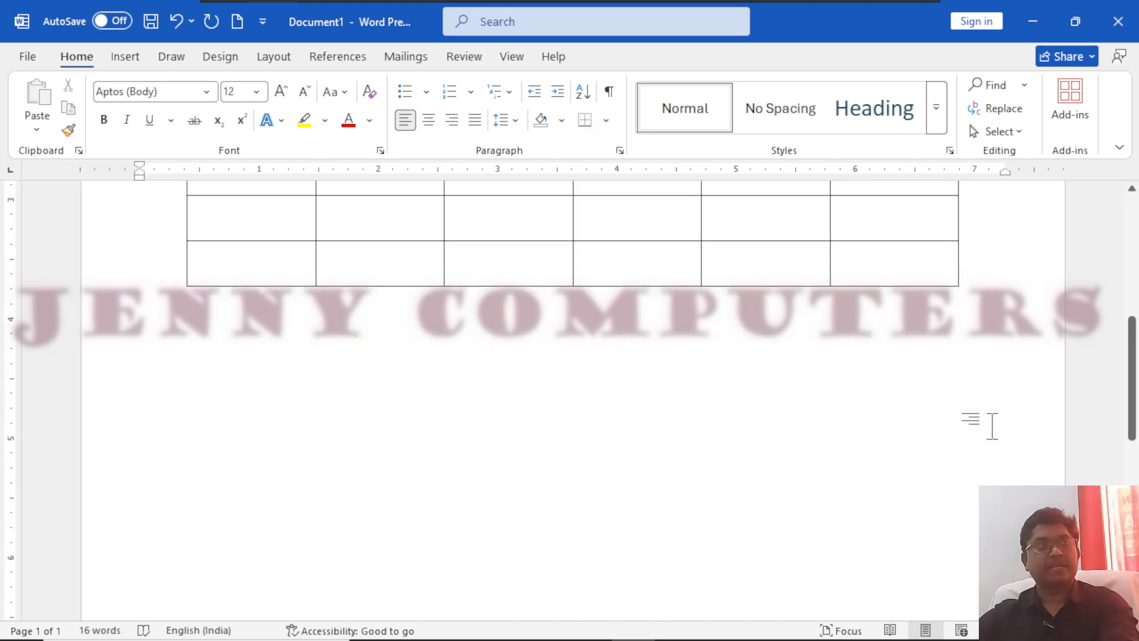
pyautogui.scroll(5, 992, 422)
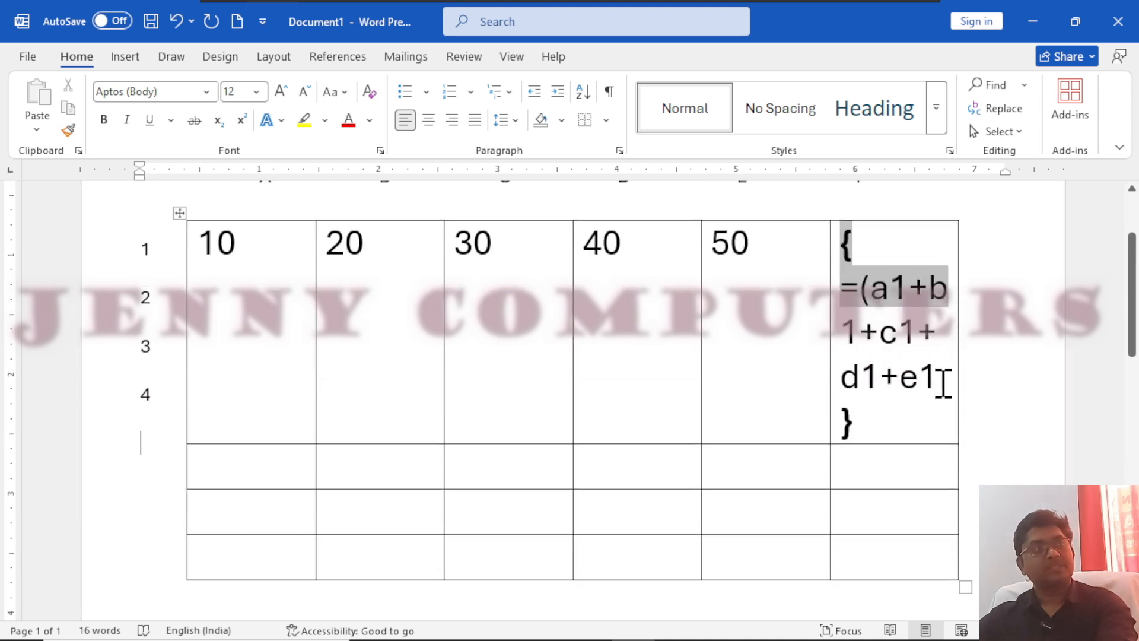
pyautogui.click(941, 380)
pyautogui.click(921, 377)
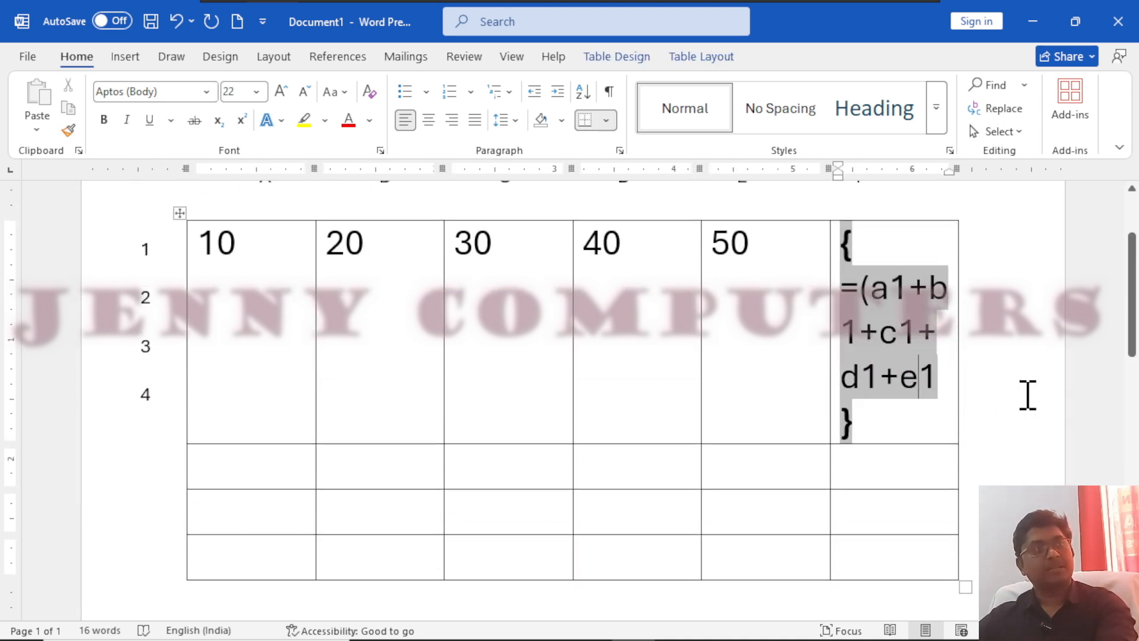
pyautogui.press('Right')
pyautogui.write(')')
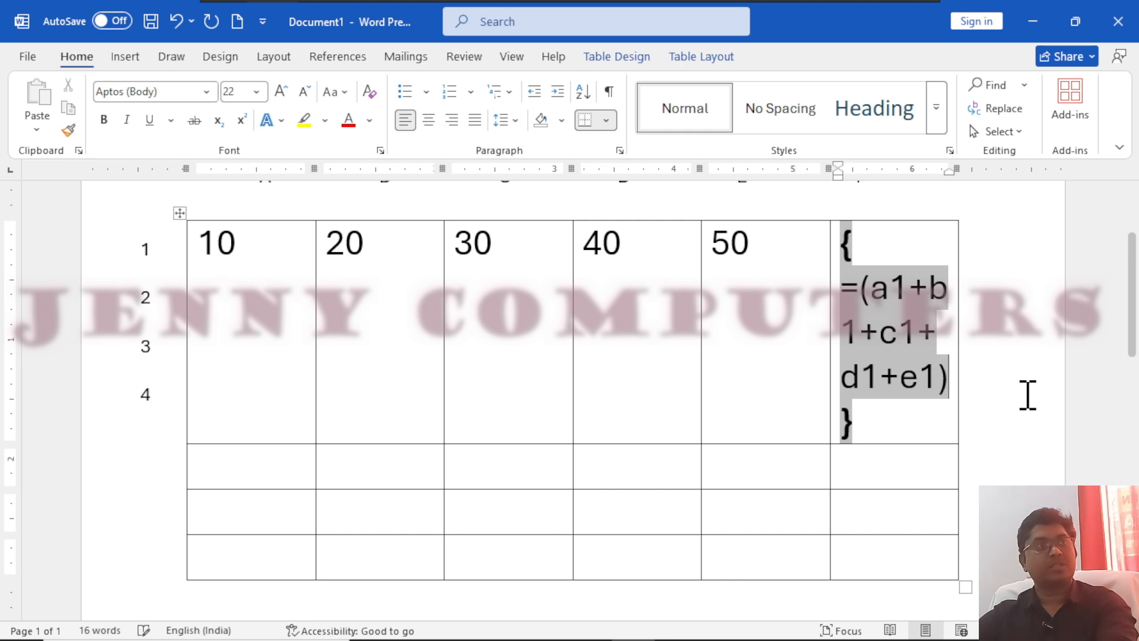
# - Append /2 after the closing parenthesis of the formula in cell F1 and update the field to calculate it
pyautogui.write('/')
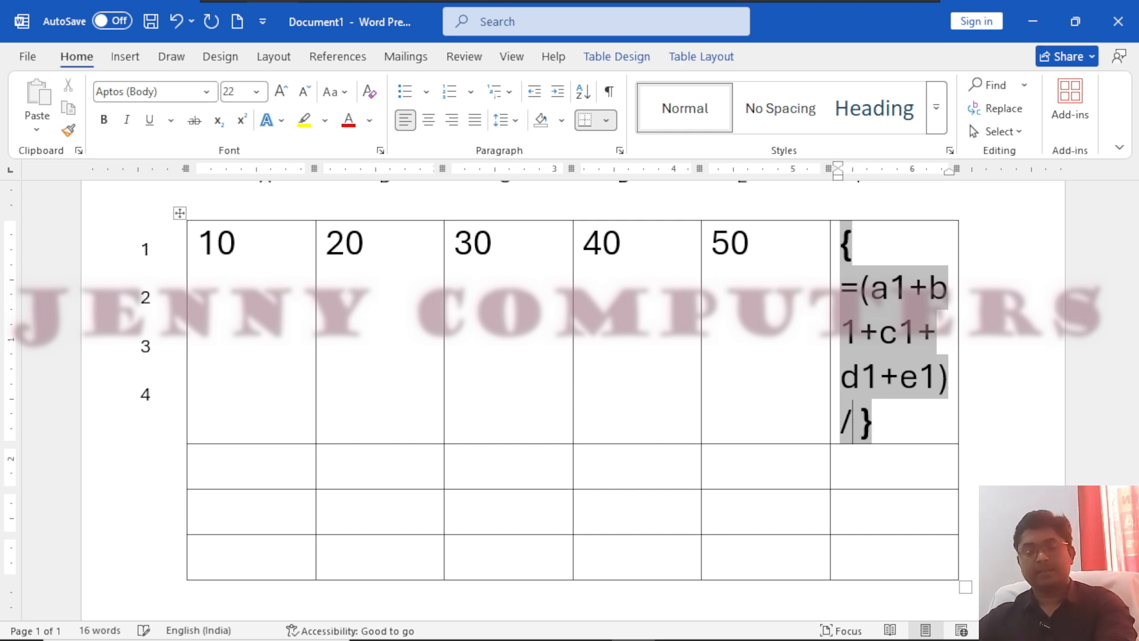
pyautogui.write('2')
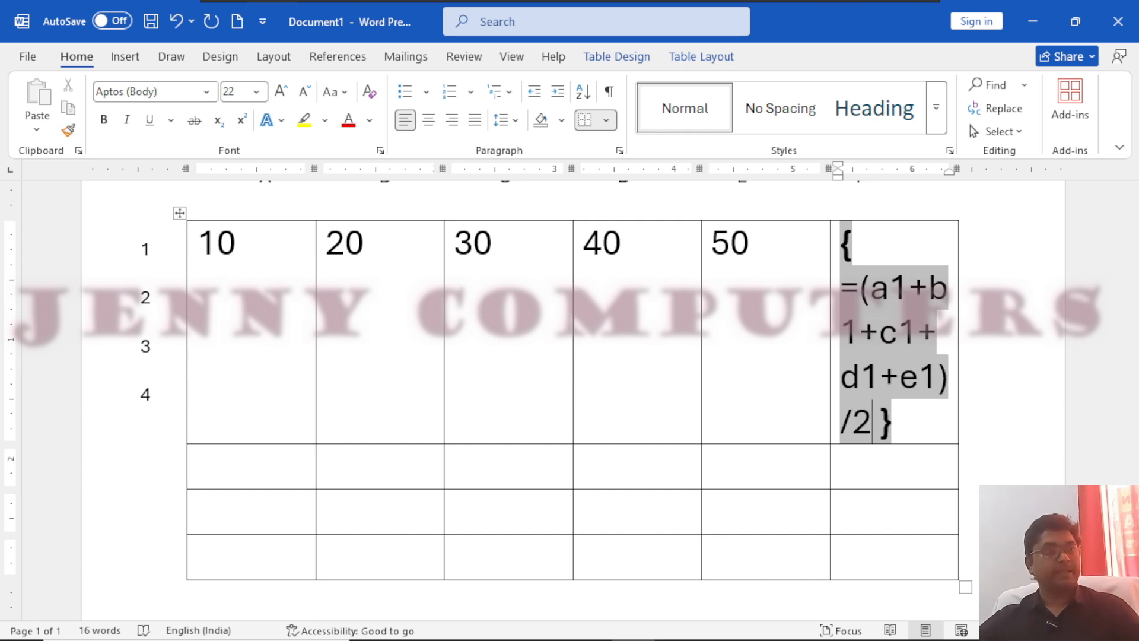
pyautogui.press('F9')
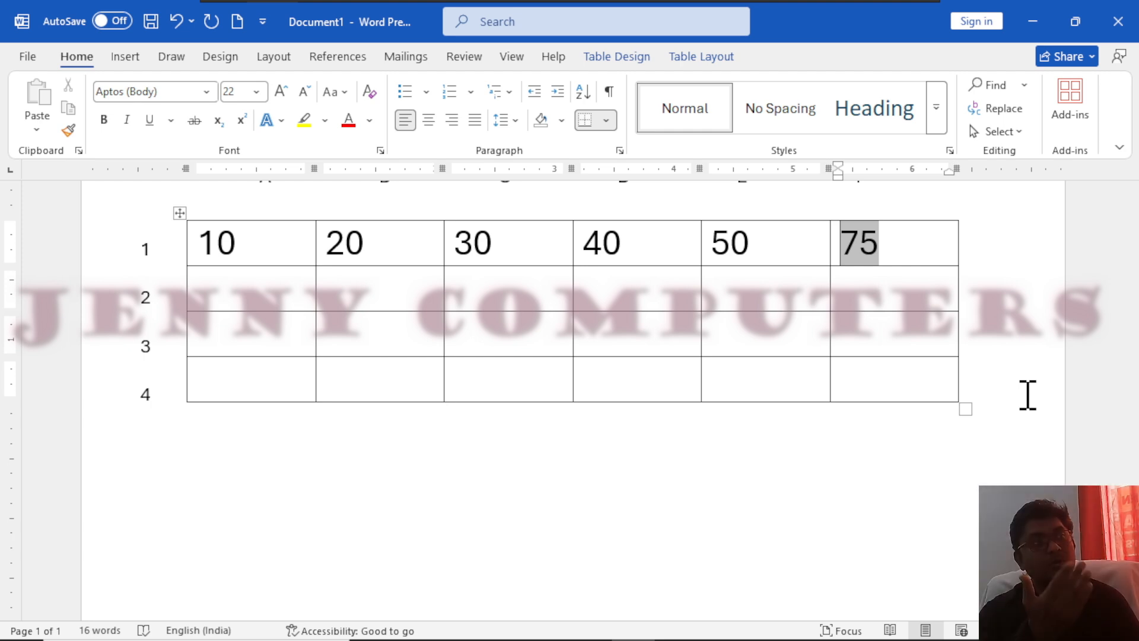
pyautogui.press('F9')
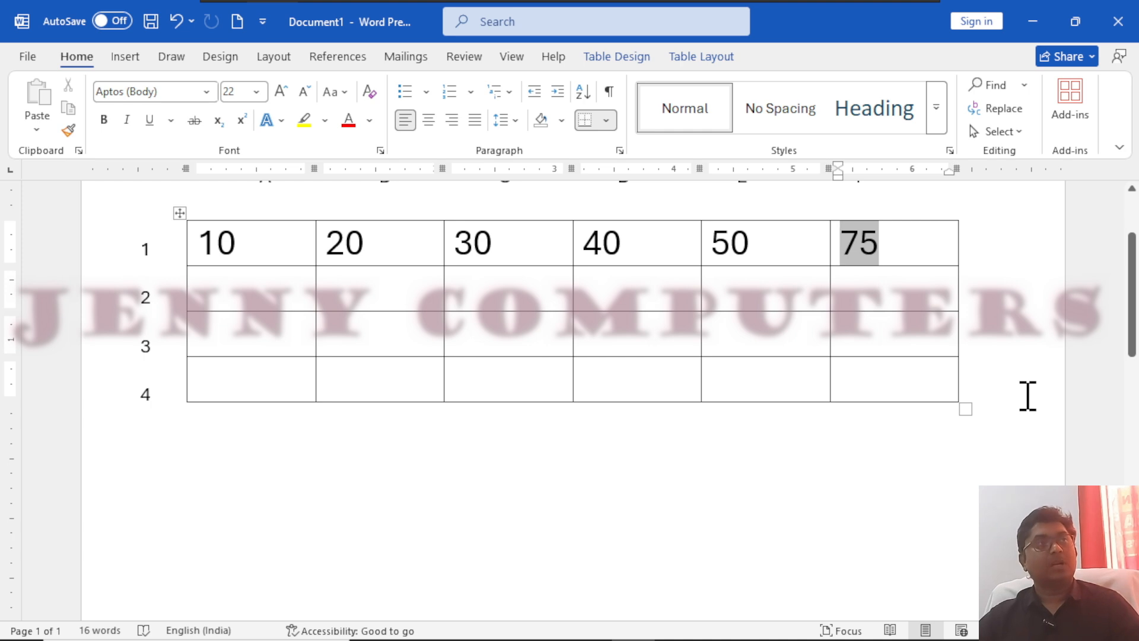
# - Delete the calculated field from cell F1 and open the table Formula dialog for that cell
pyautogui.click(916, 241)
pyautogui.press('BackSpace')
pyautogui.press('BackSpace')
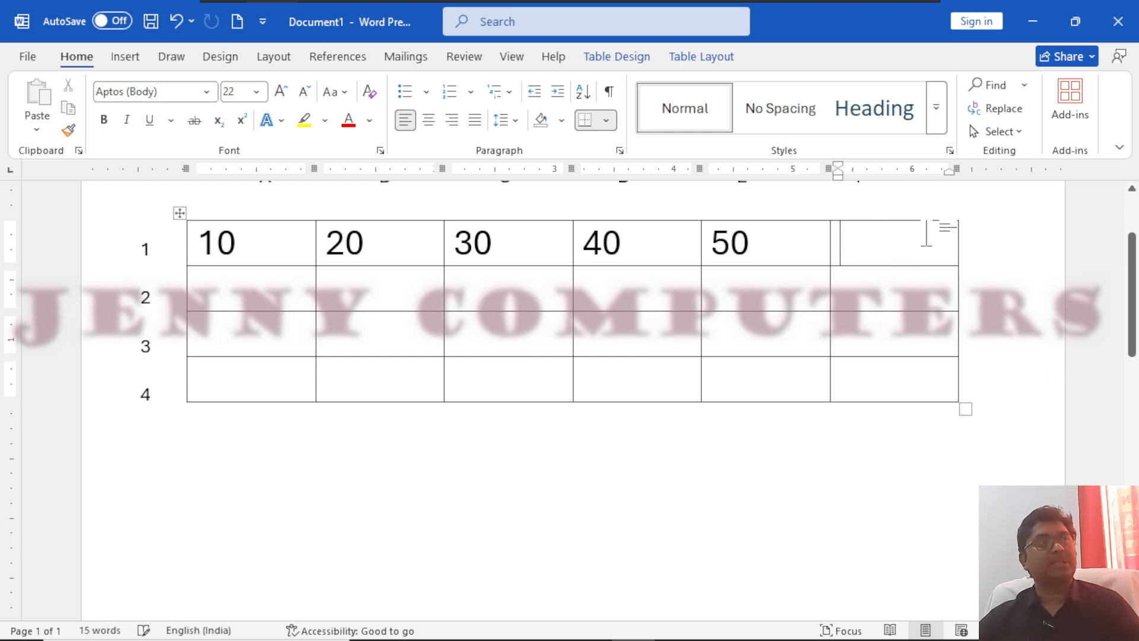
pyautogui.click(716, 58)
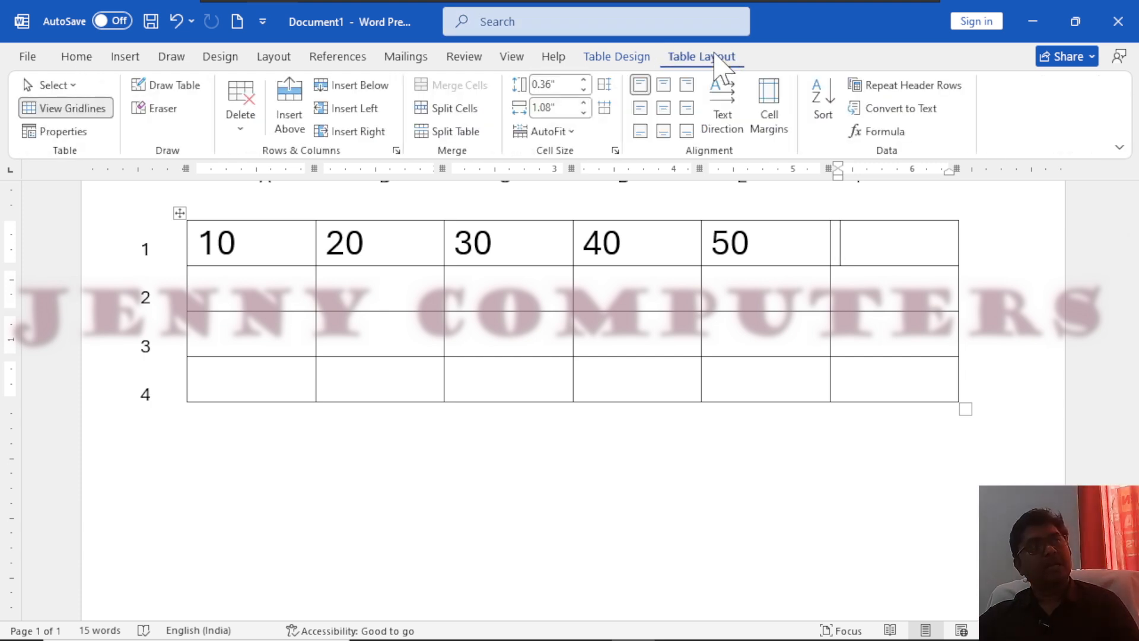
pyautogui.click(882, 132)
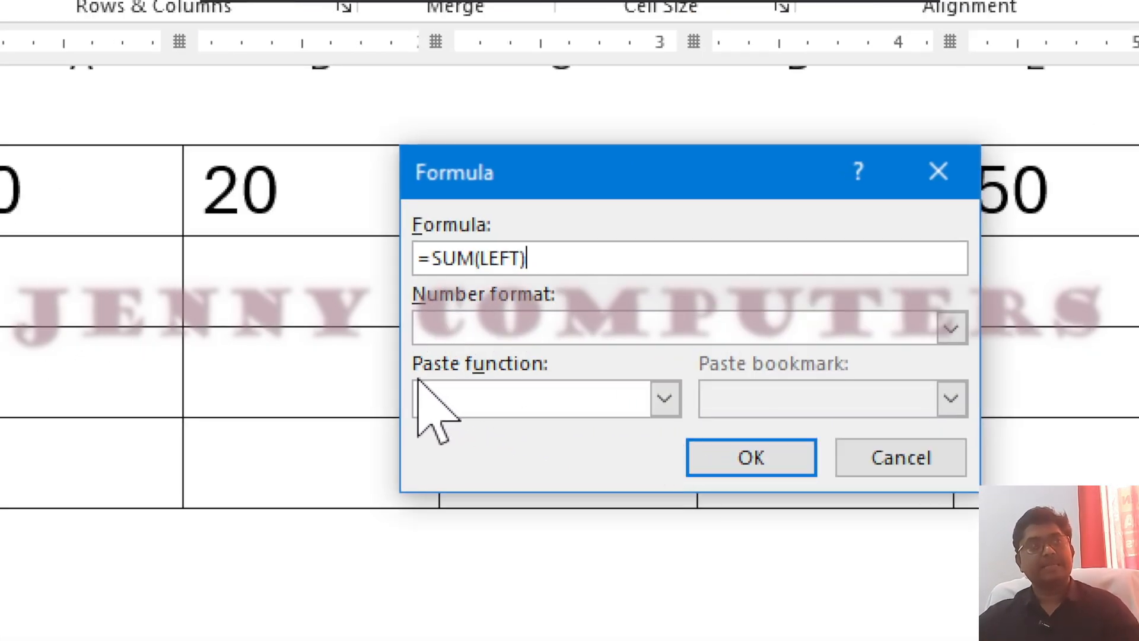
# - Look through the list of available functions and extend the formula to =SUM(LEFT,right)
pyautogui.click(641, 397)
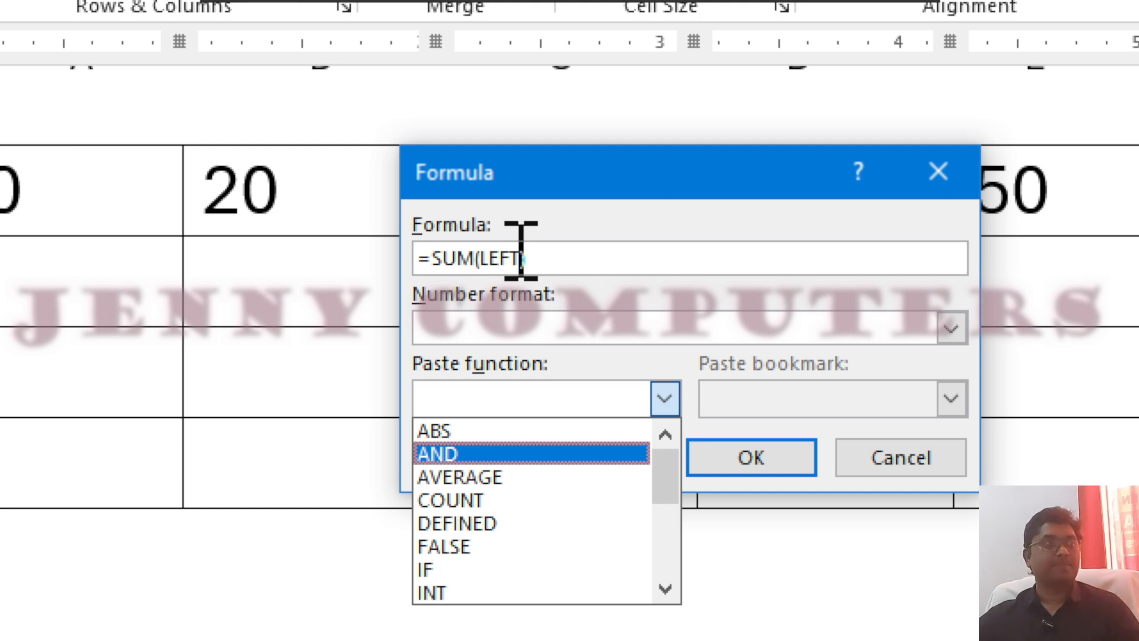
pyautogui.click(519, 250)
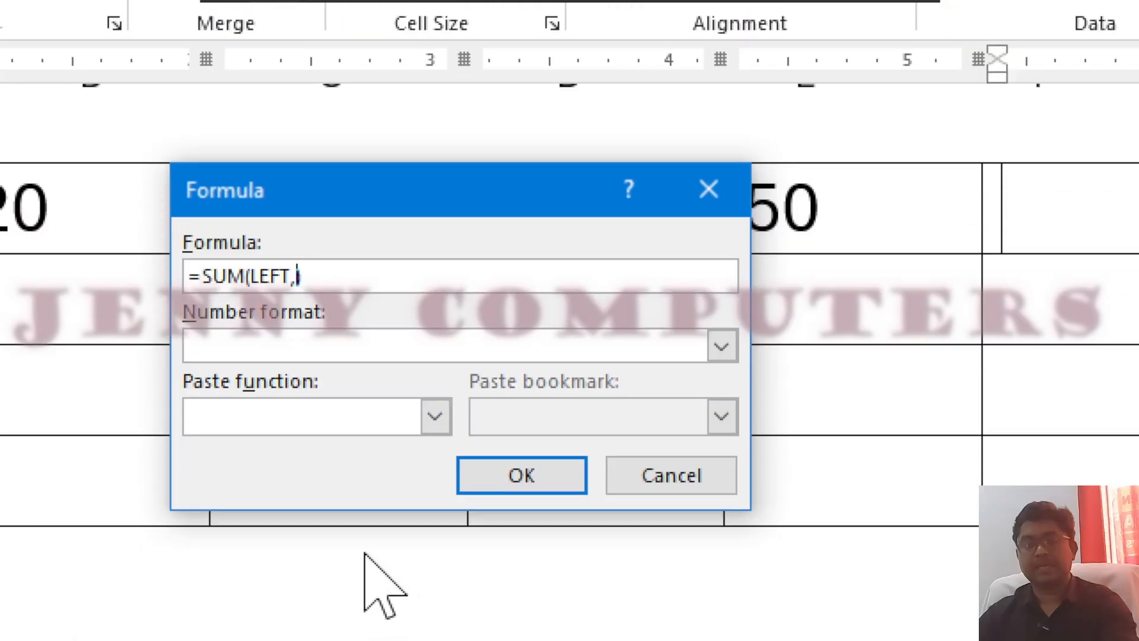
pyautogui.write('right')
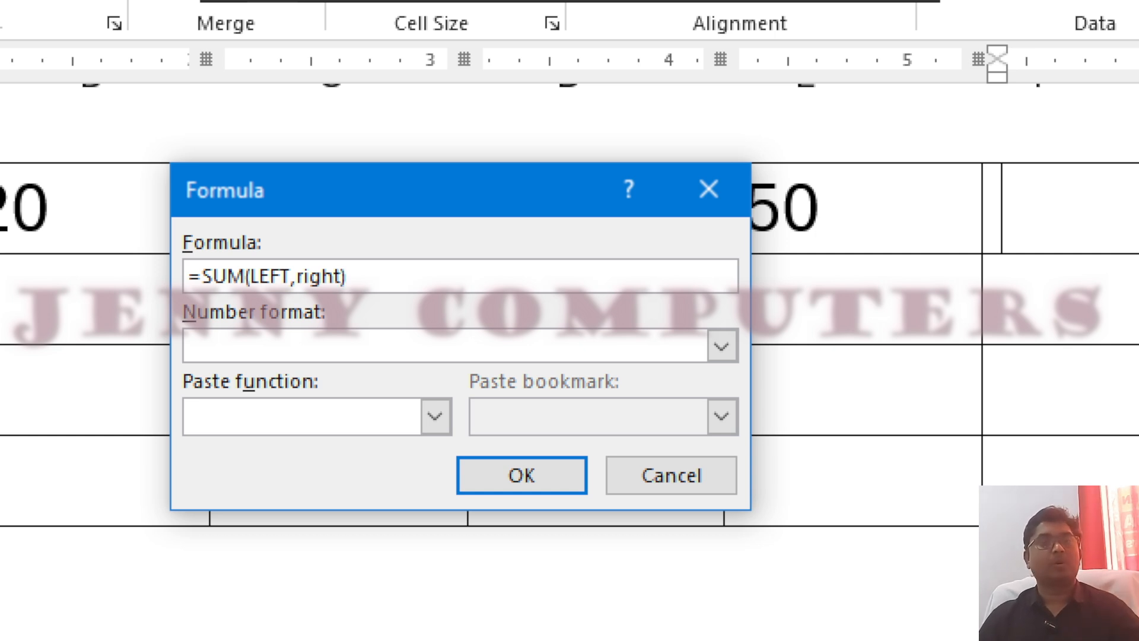
# - Restore the formula to =SUM(LEFT) and insert it into cell F1
pyautogui.press('BackSpace')
pyautogui.press('BackSpace')
pyautogui.press('BackSpace')
pyautogui.press('BackSpace')
pyautogui.press('BackSpace')
pyautogui.press('BackSpace')
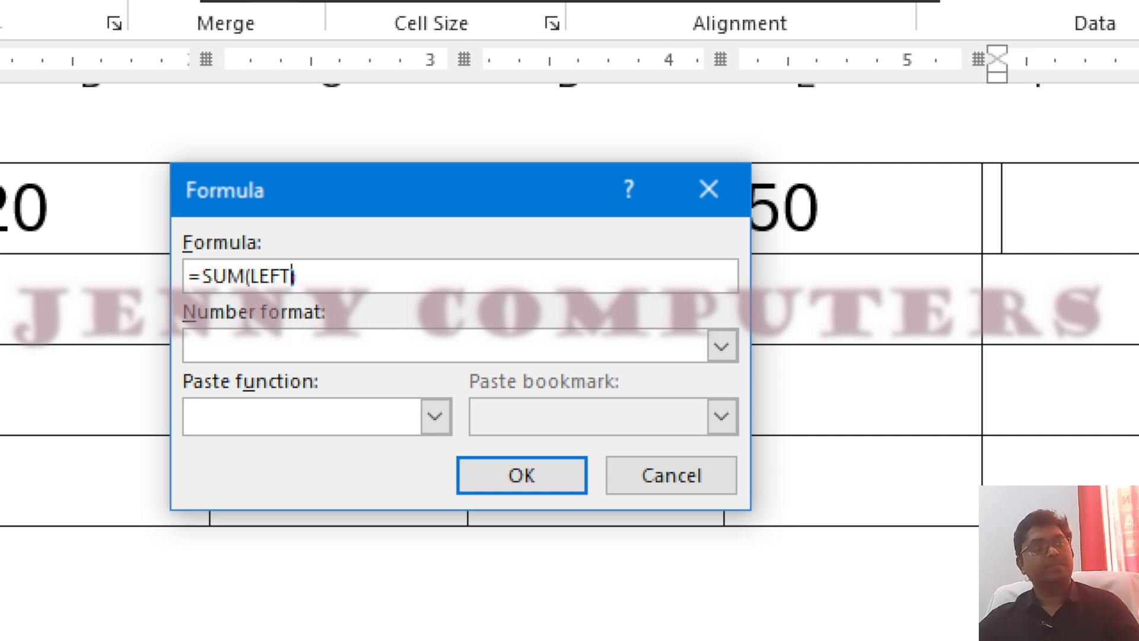
pyautogui.write(')')
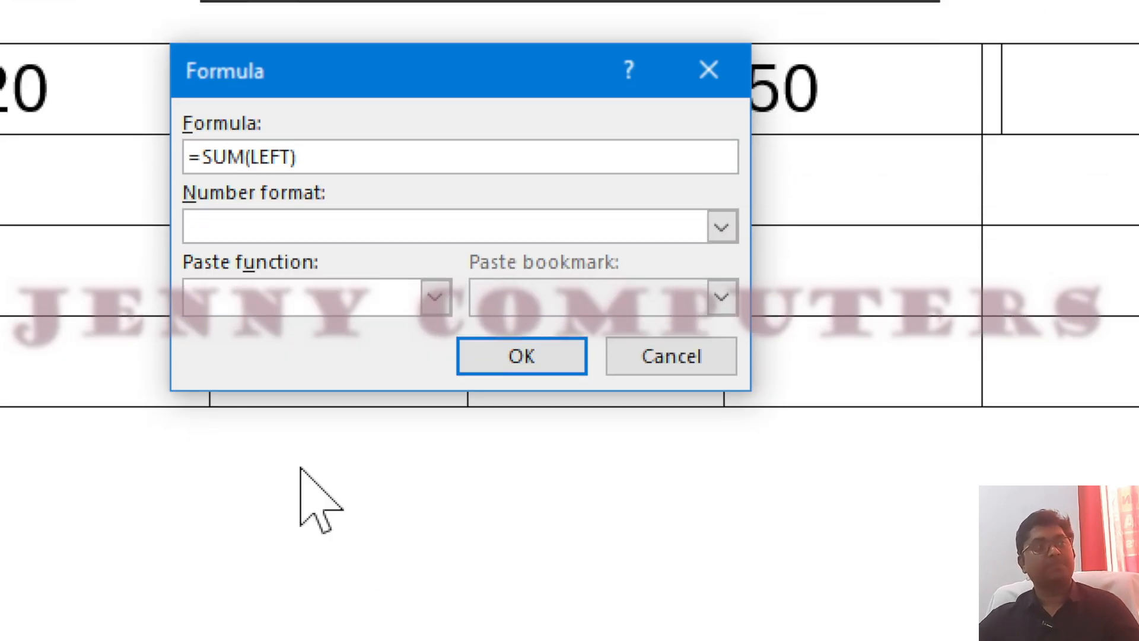
pyautogui.click(519, 363)
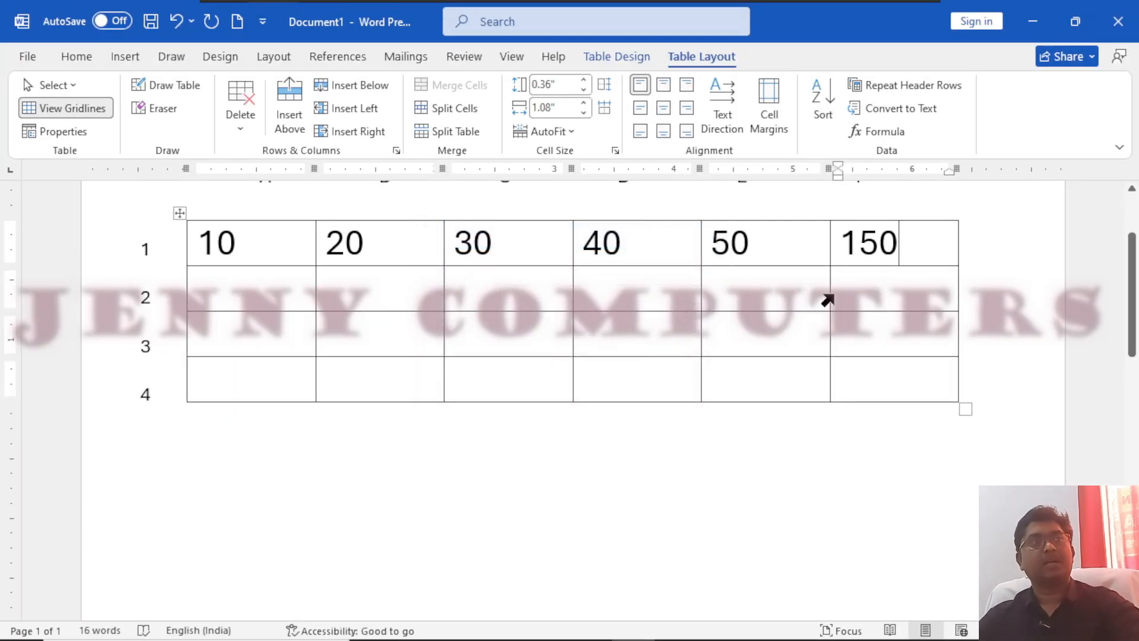
# - Delete the SUM formula's result from cell F1
pyautogui.doubleClick(899, 248)
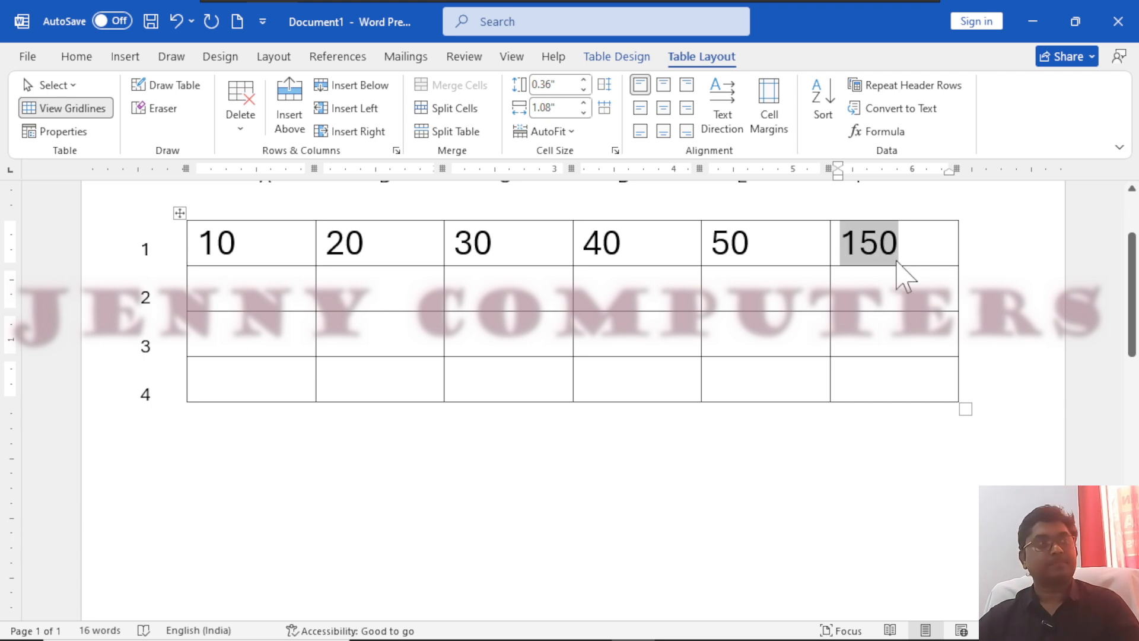
pyautogui.press('BackSpace')
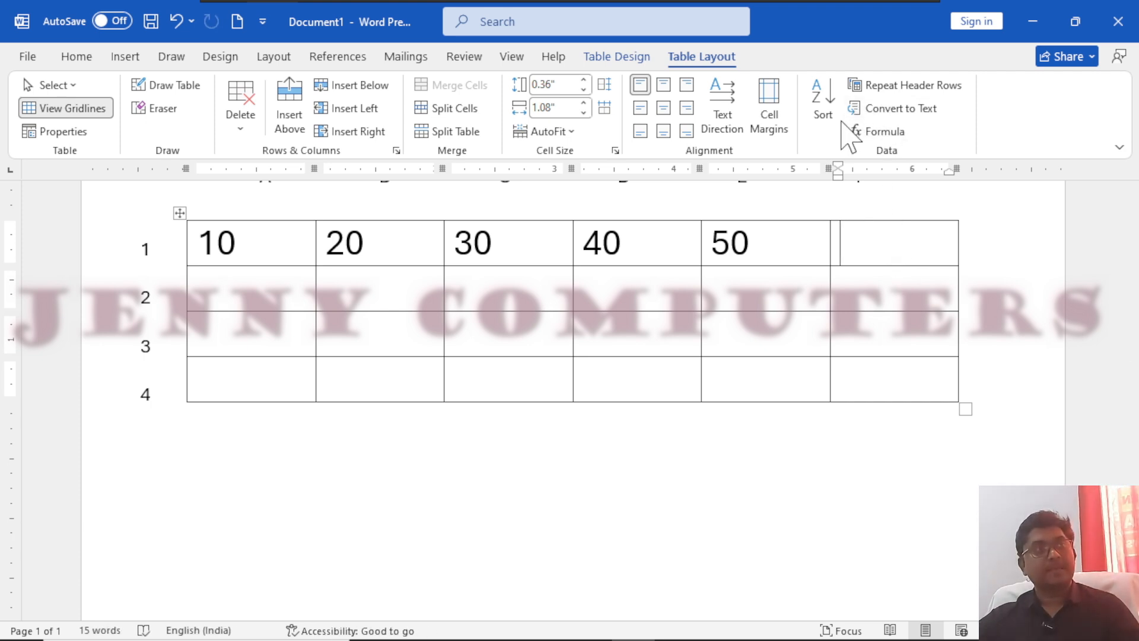
pyautogui.click(873, 134)
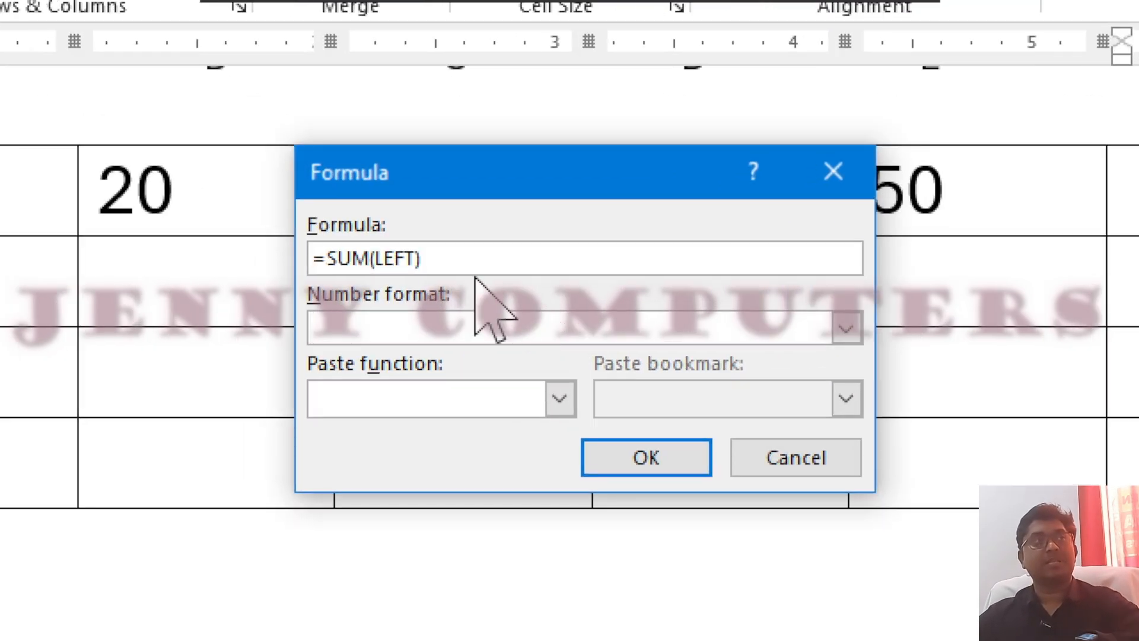
pyautogui.press('Left')
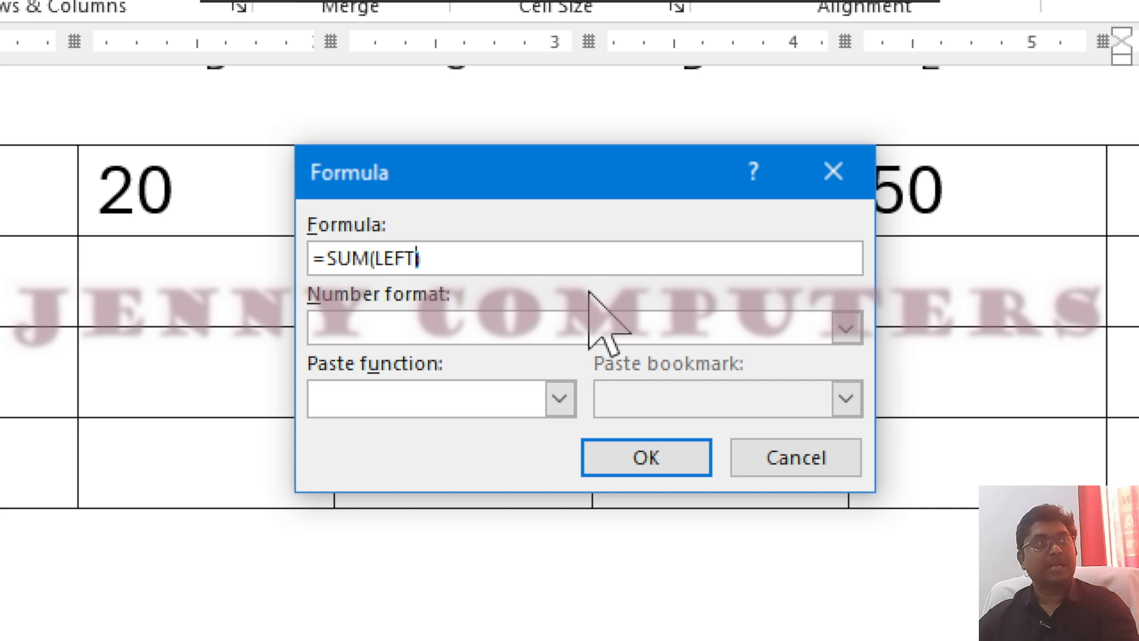
pyautogui.press('BackSpace')
pyautogui.press('BackSpace')
pyautogui.press('BackSpace')
pyautogui.press('BackSpace')
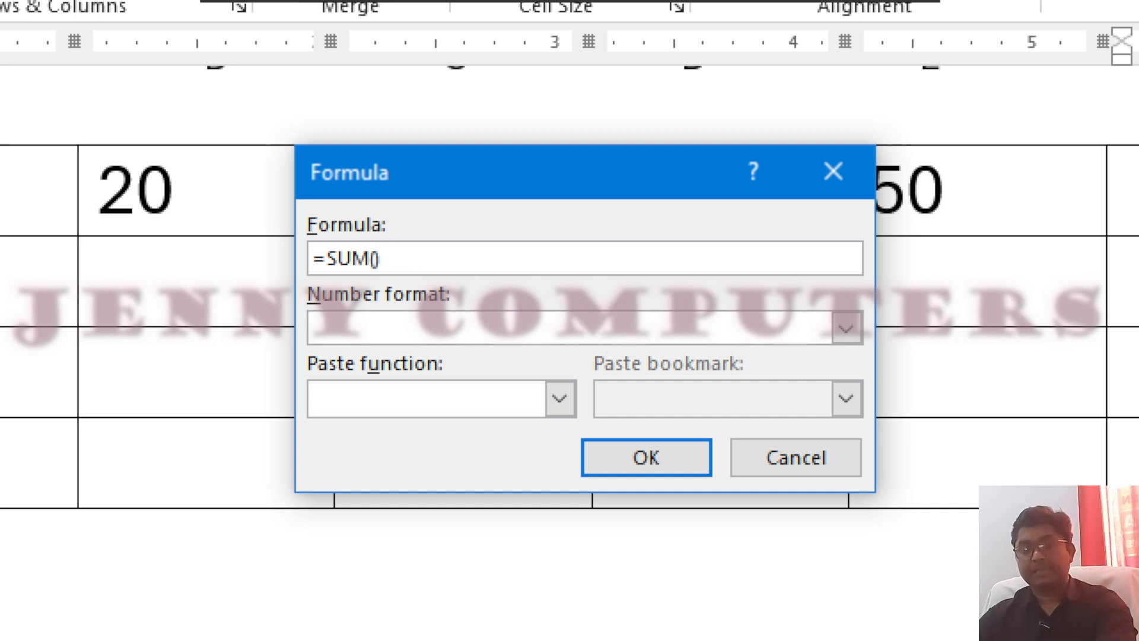
pyautogui.write('a1')
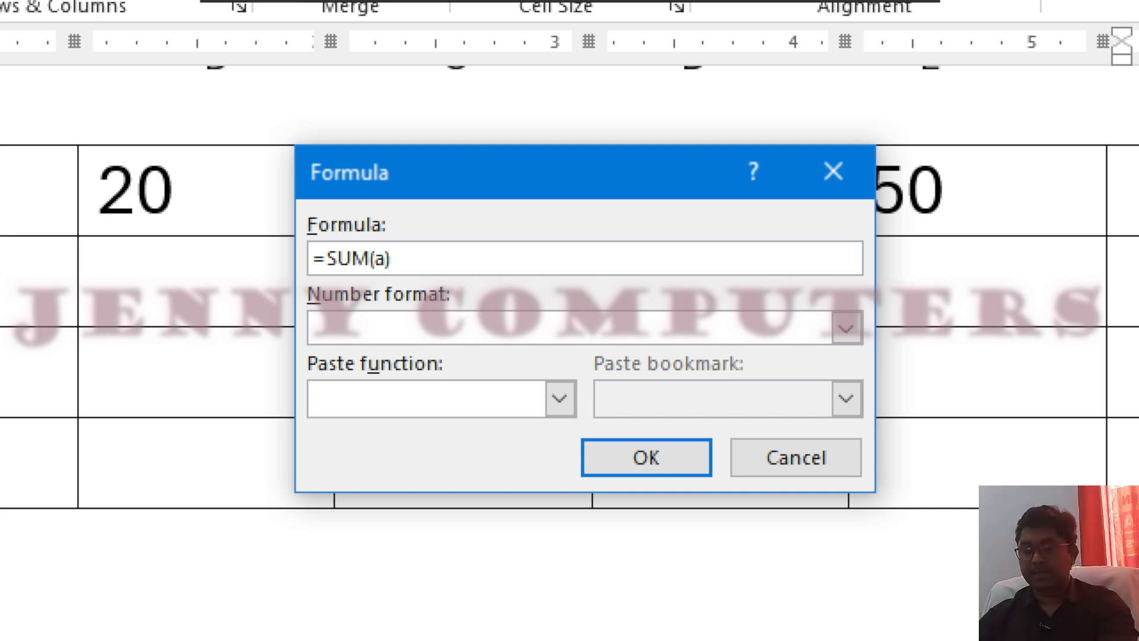
pyautogui.write(':')
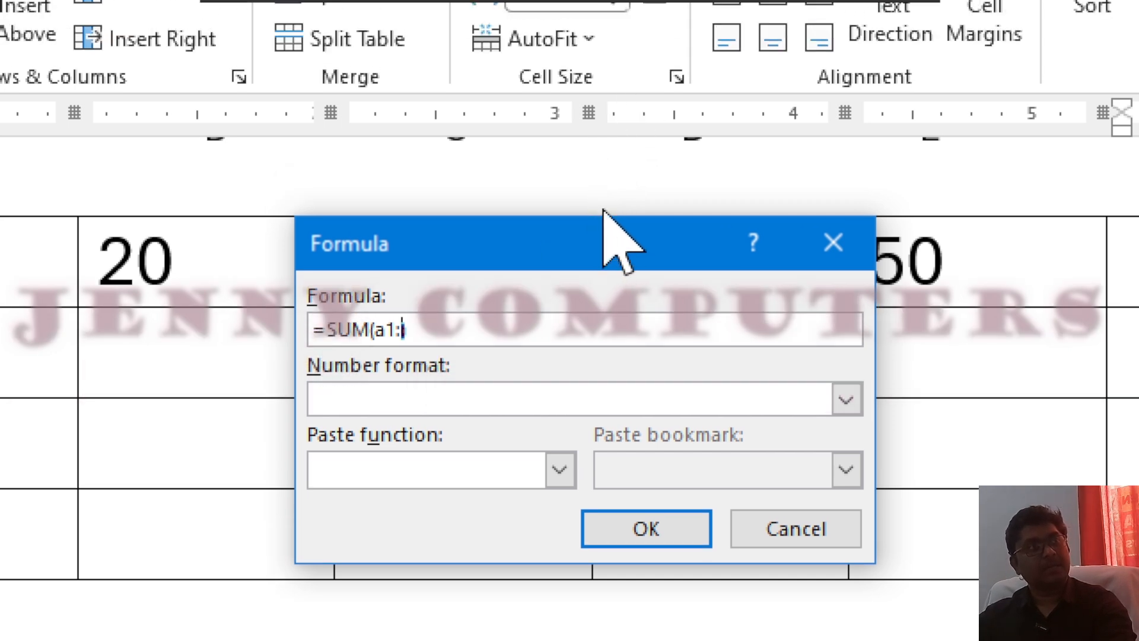
pyautogui.press('Escape')
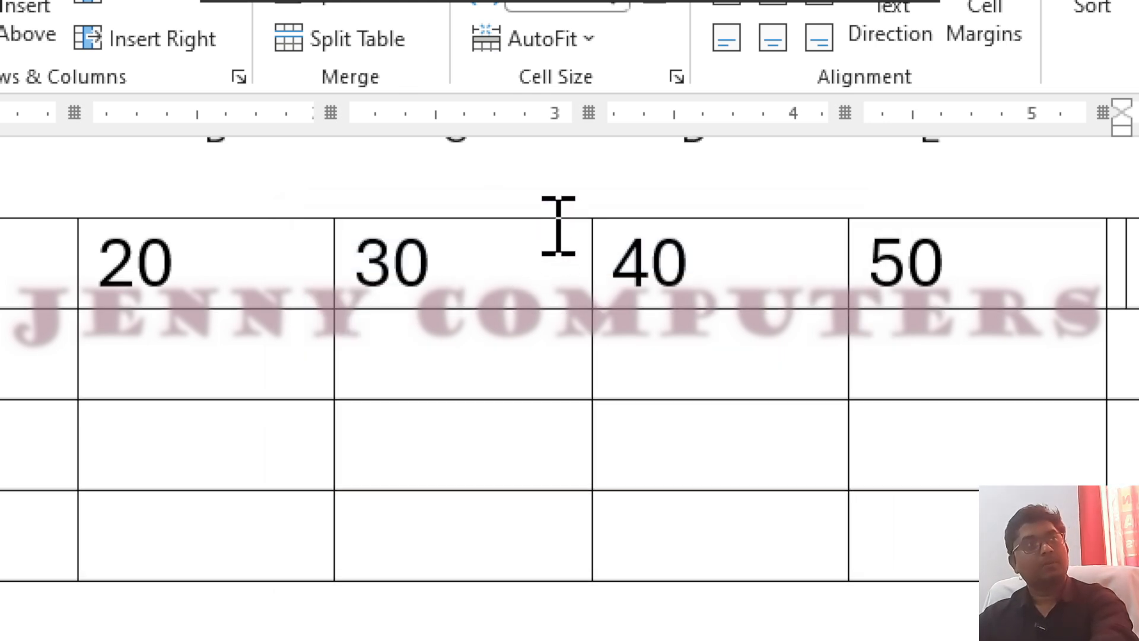
pyautogui.scroll(3, 557, 226)
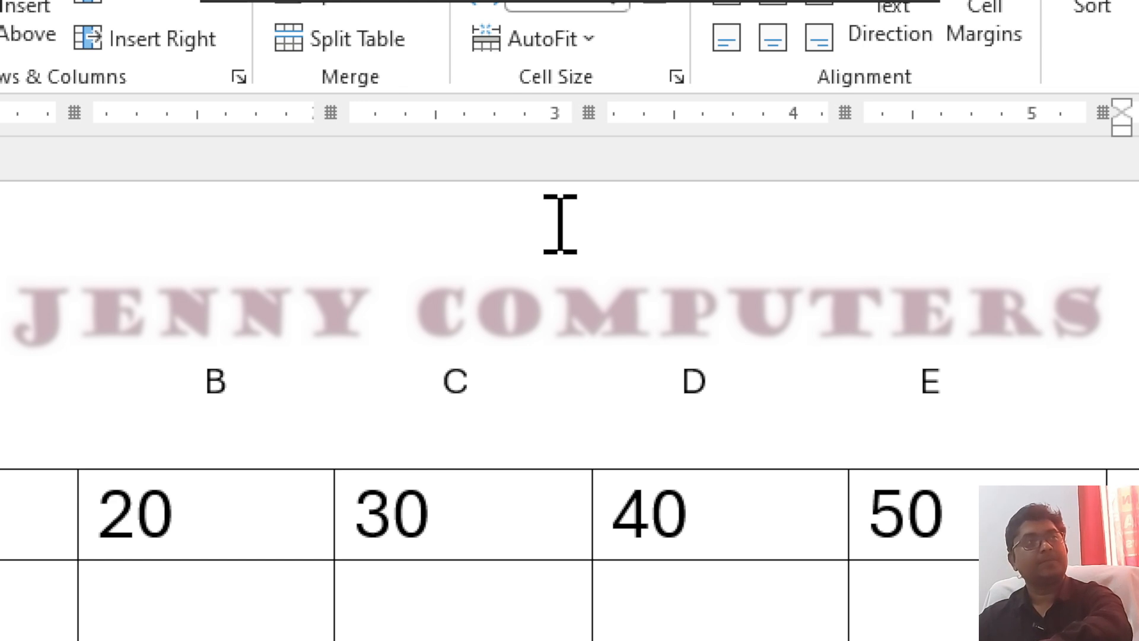
pyautogui.scroll(-3, 582, 272)
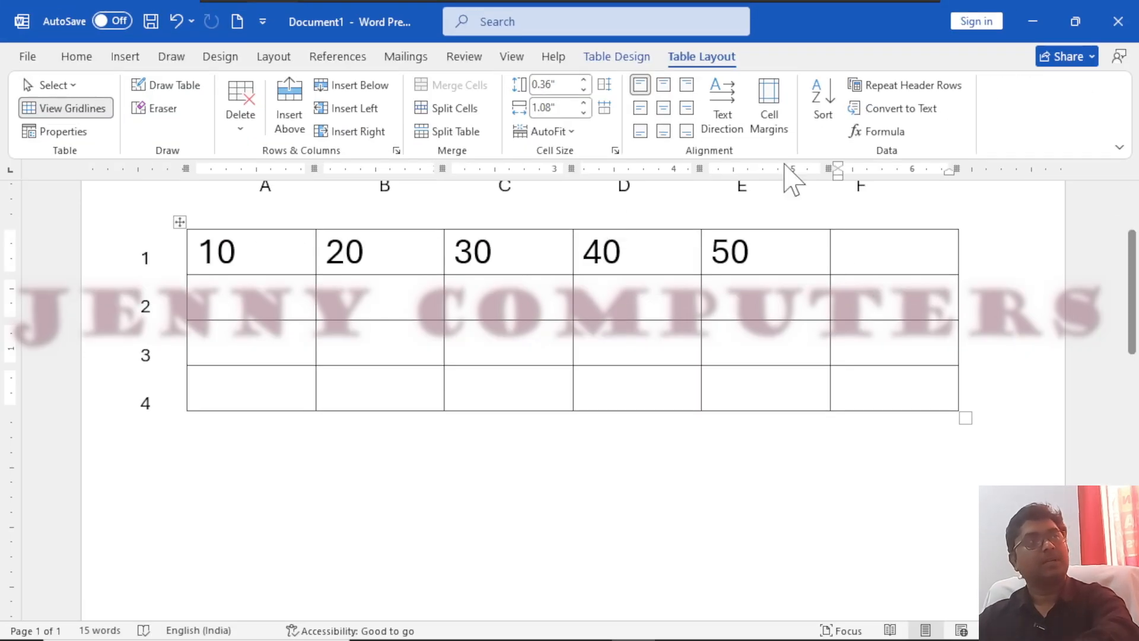
# - Open the table Formula dialog for cell F1 and change the formula to =SUM(a1:e1)
pyautogui.click(881, 131)
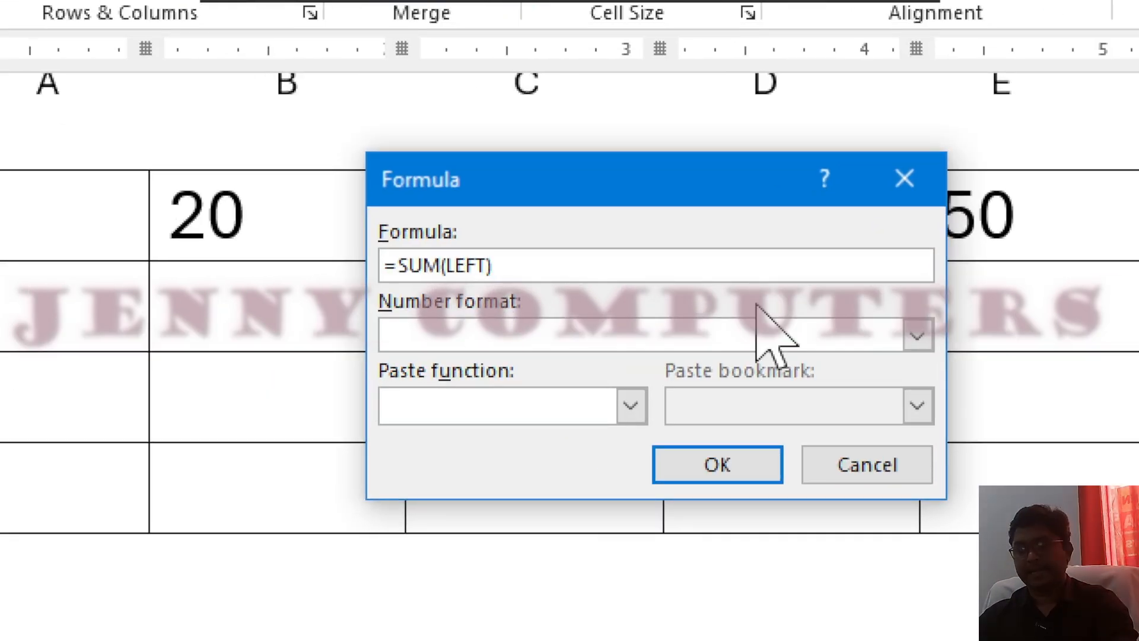
pyautogui.press('BackSpace')
pyautogui.press('BackSpace')
pyautogui.press('BackSpace')
pyautogui.press('BackSpace')
pyautogui.press('BackSpace')
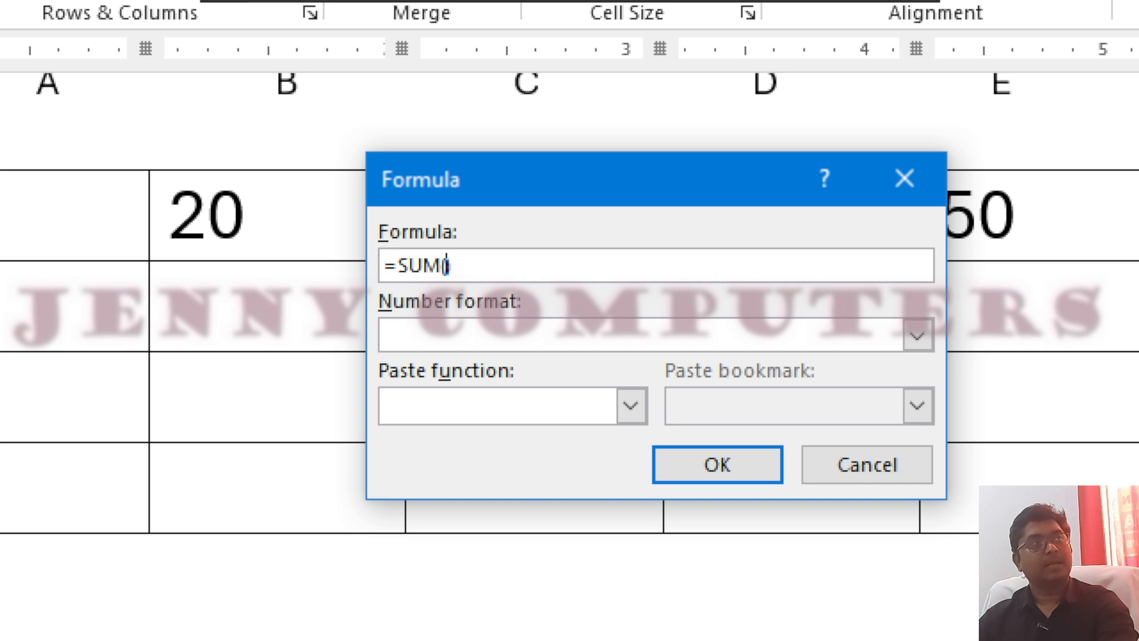
pyautogui.write('a1:')
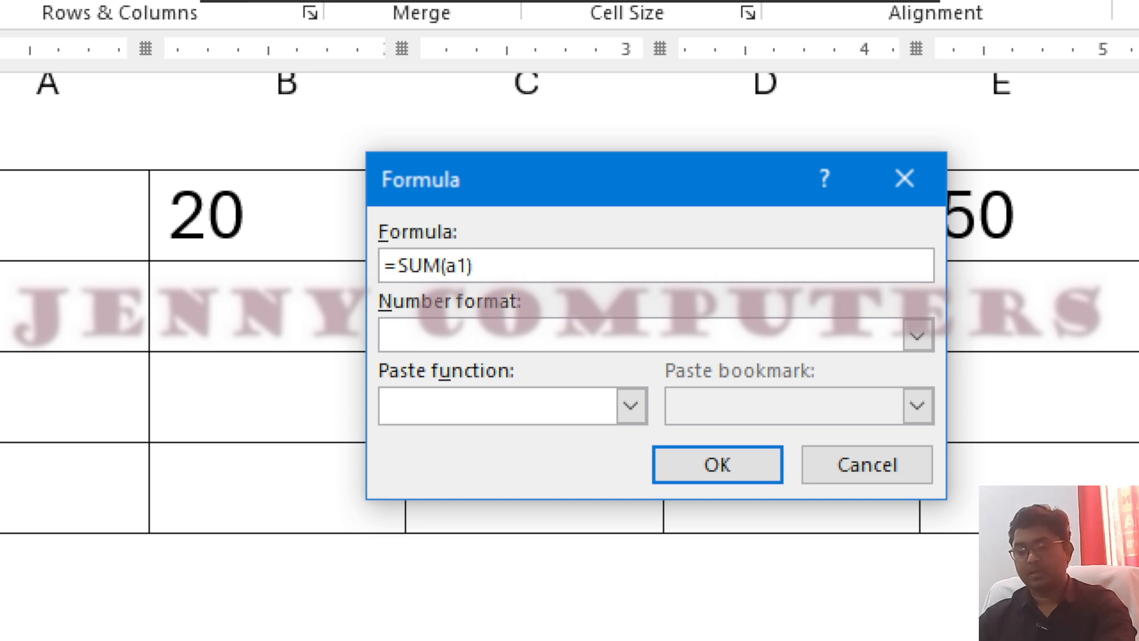
pyautogui.write('e1')
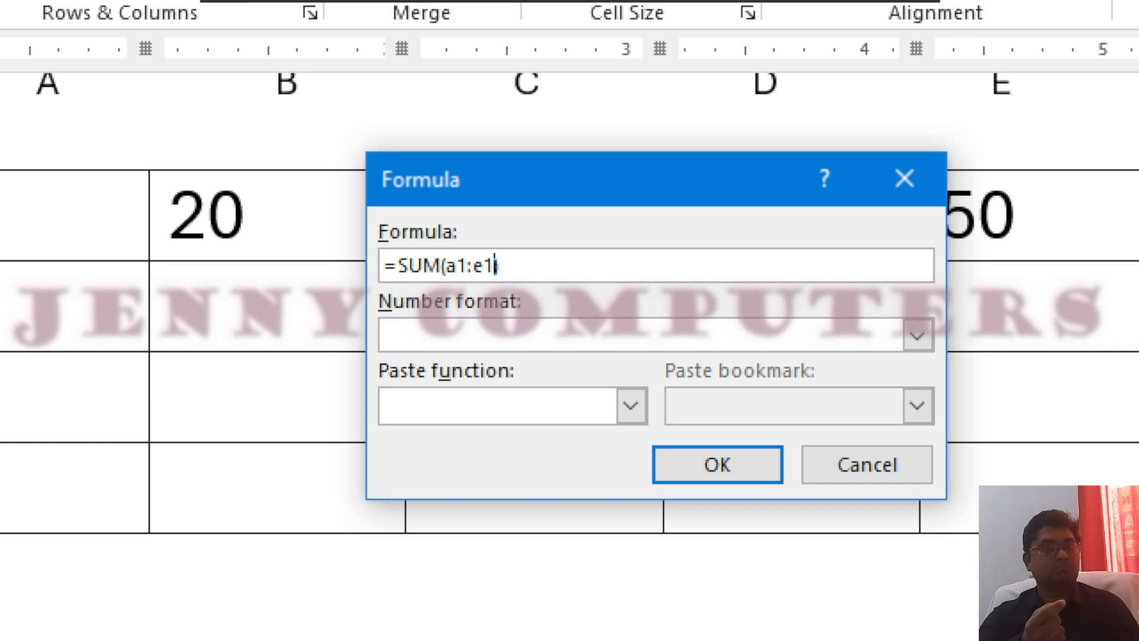
# - Change the formula for cell F1 to =SUM(a1,b1+c1)
pyautogui.press('BackSpace')
pyautogui.press('BackSpace')
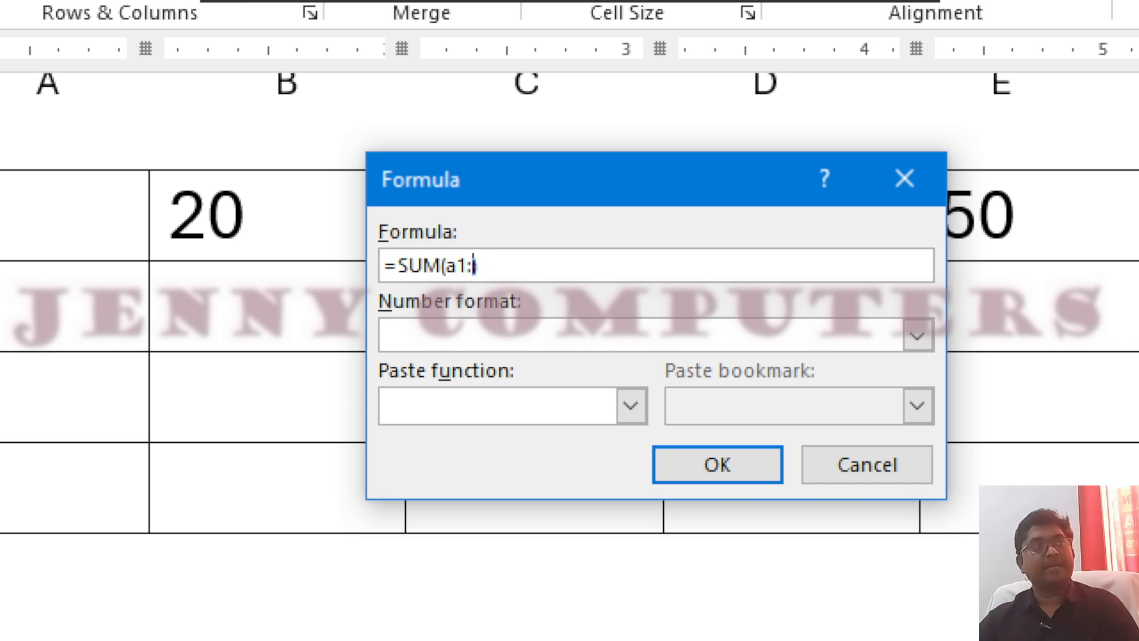
pyautogui.press('BackSpace')
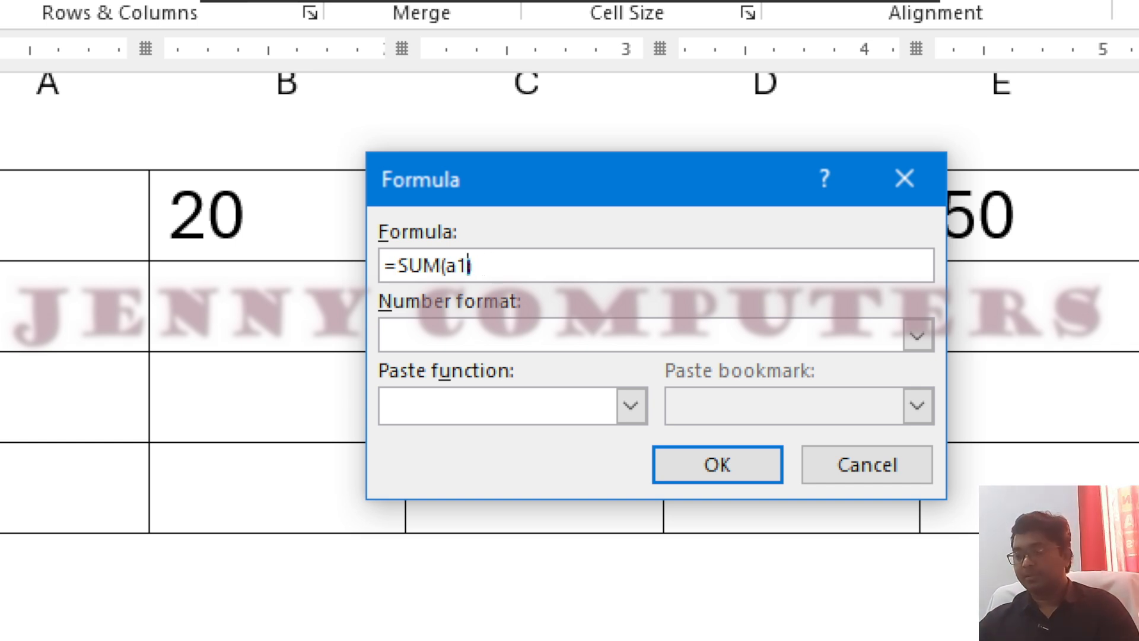
pyautogui.write(',')
pyautogui.write('b1')
pyautogui.write('+c')
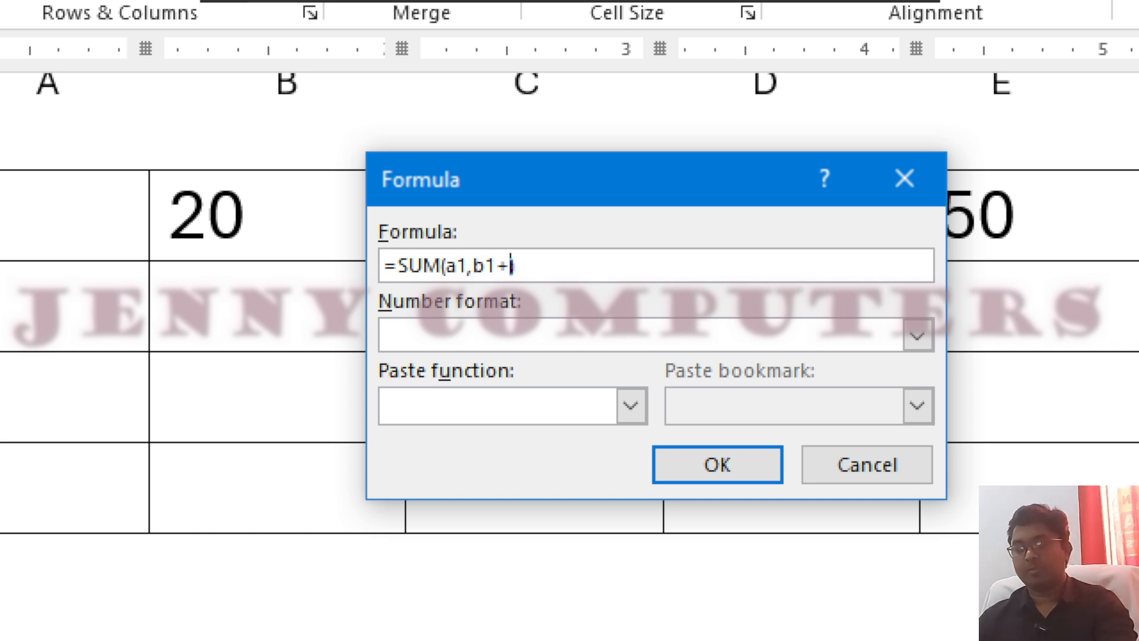
pyautogui.write('1')
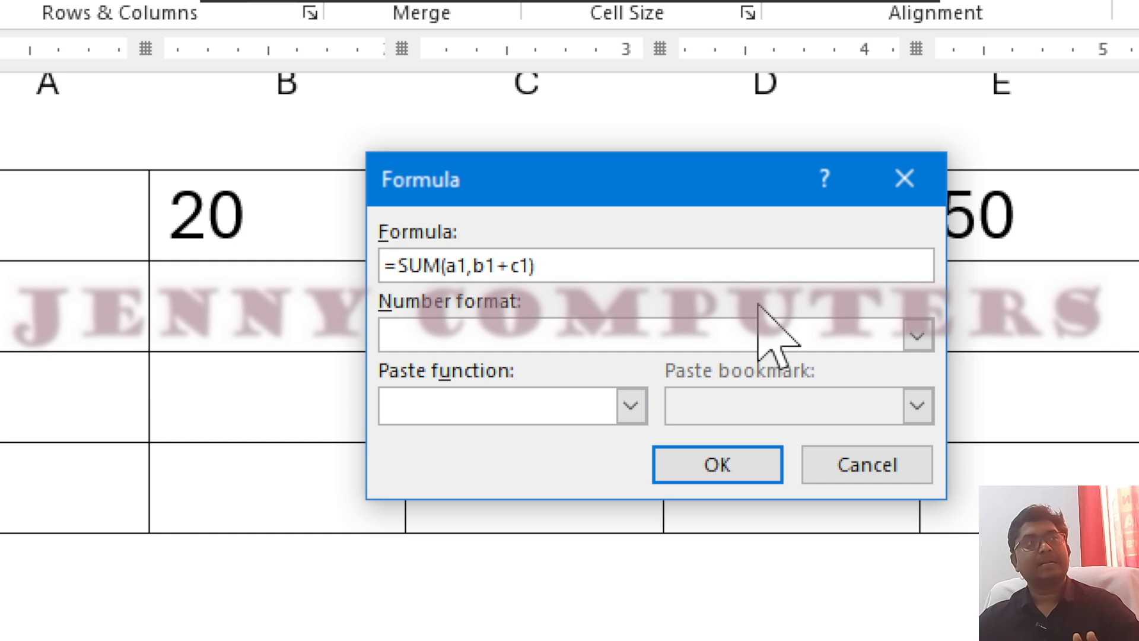
# - Change the SUM formula's arguments to the comma-separated cell list a1,b1,c1
pyautogui.press('BackSpace')
pyautogui.press('BackSpace')
pyautogui.press('BackSpace')
pyautogui.write(',')
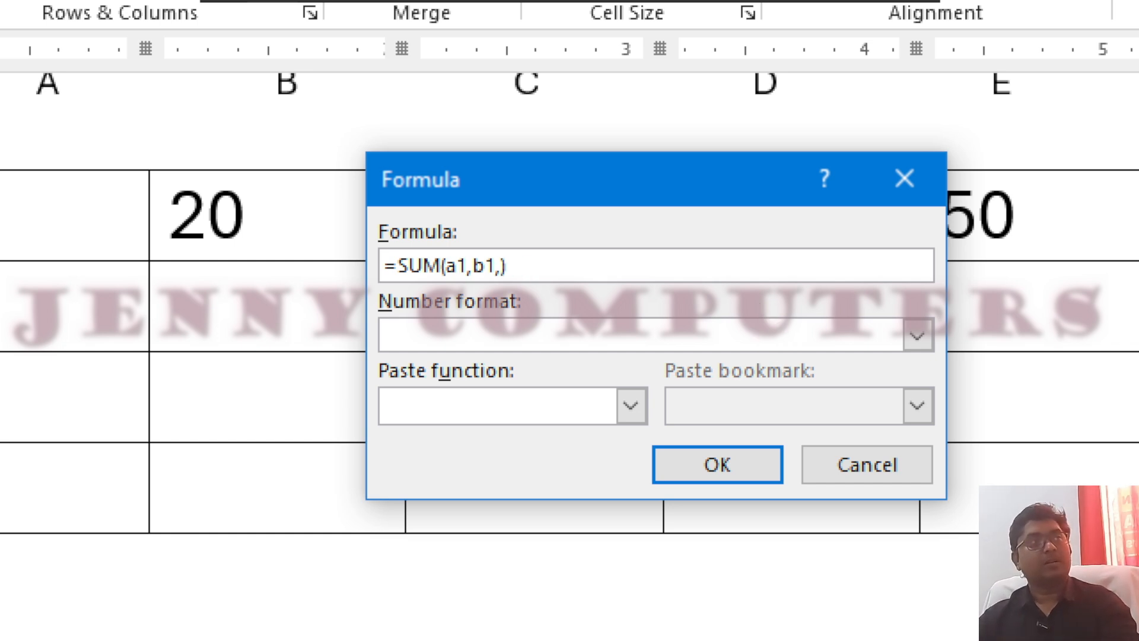
pyautogui.write('c1')
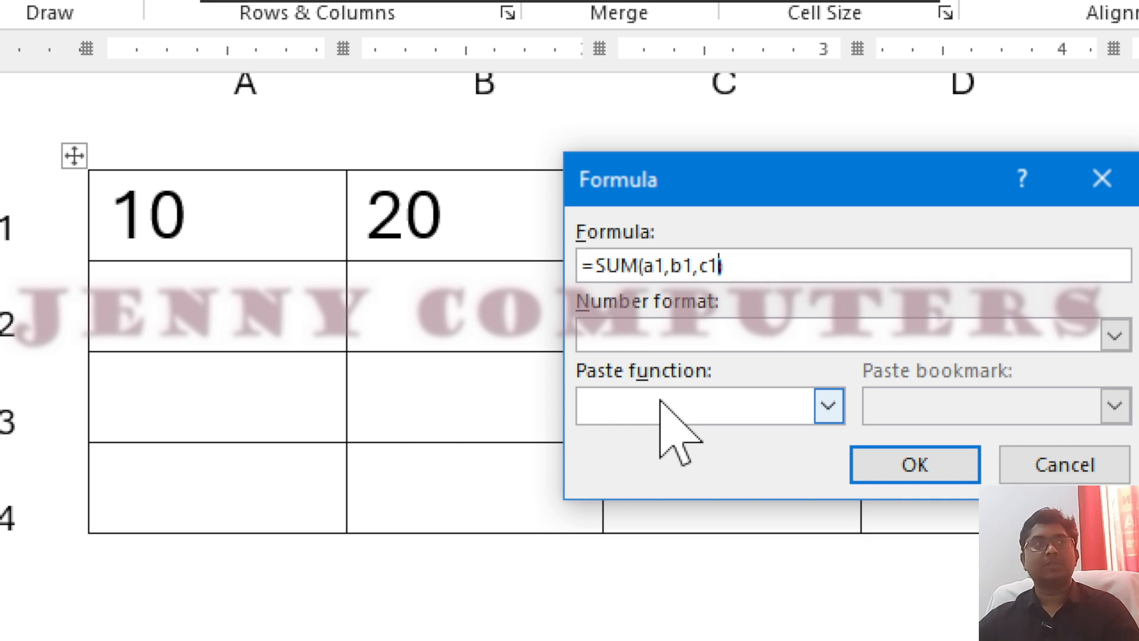
# - Clear the entire formula and close the Formula dialog without inserting anything
pyautogui.press('BackSpace')
pyautogui.press('BackSpace')
pyautogui.press('BackSpace')
pyautogui.press('BackSpace')
pyautogui.press('BackSpace')
pyautogui.press('BackSpace')
pyautogui.press('BackSpace')
pyautogui.press('BackSpace')
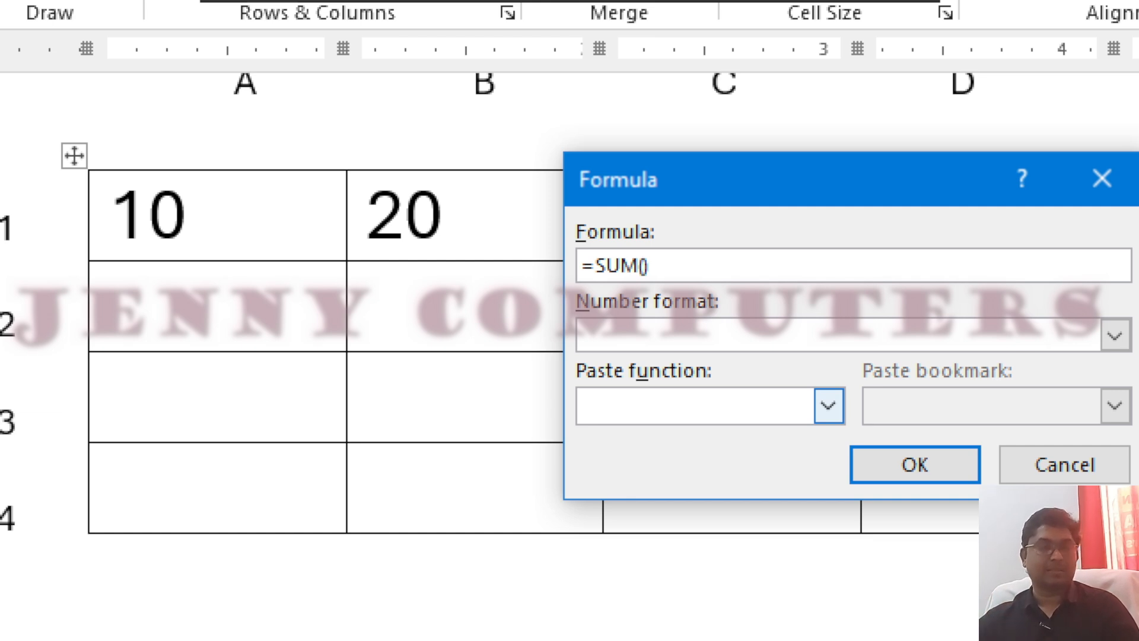
pyautogui.press('BackSpace')
pyautogui.press('BackSpace')
pyautogui.press('BackSpace')
pyautogui.press('BackSpace')
pyautogui.press('BackSpace')
pyautogui.press('BackSpace')
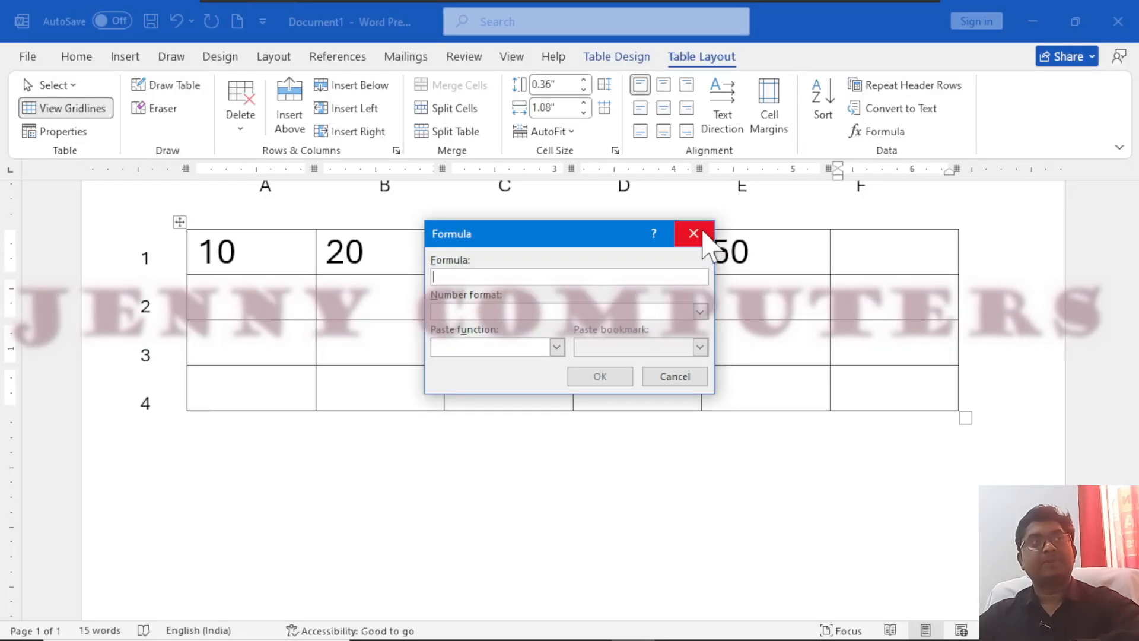
pyautogui.click(950, 178)
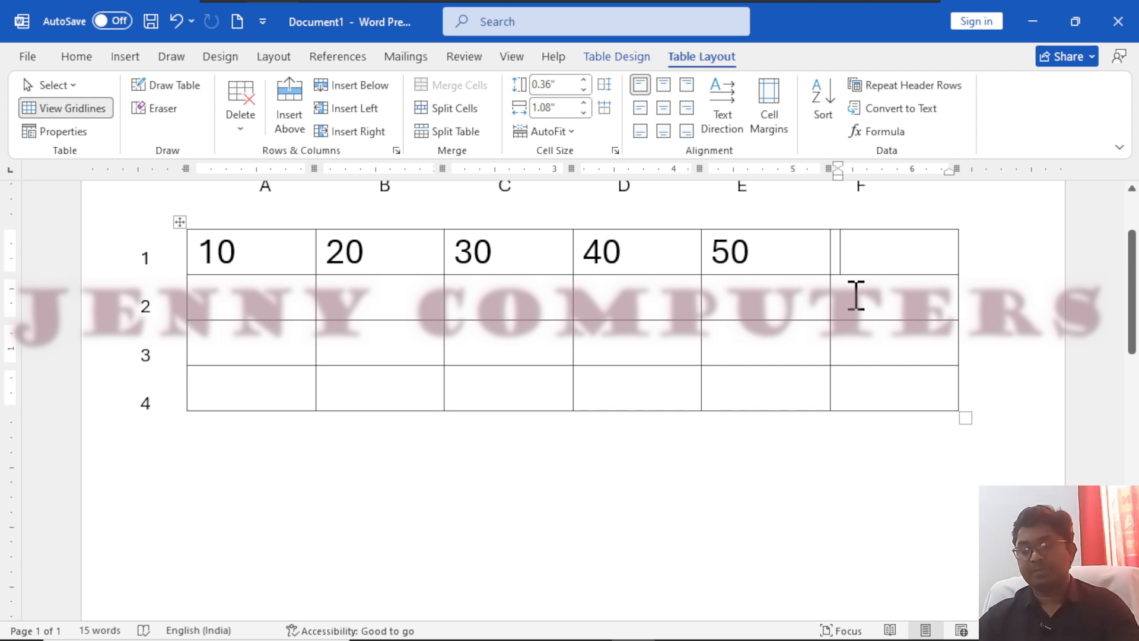
pyautogui.hotkey('ctrl', 'F9')
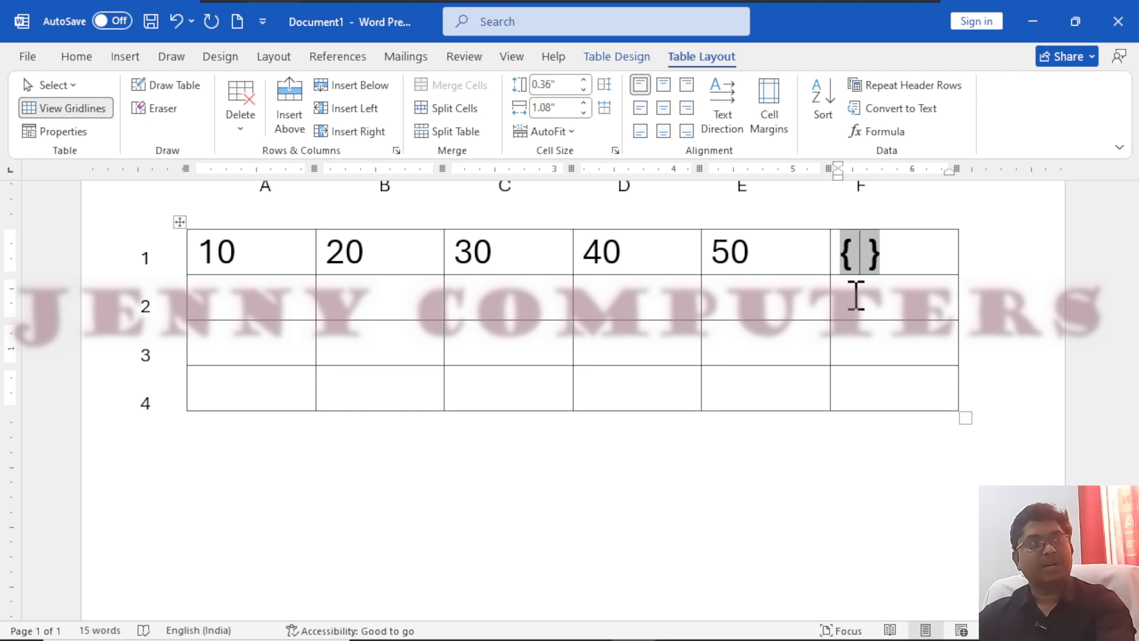
pyautogui.press('Delete')
pyautogui.press('BackSpace')
pyautogui.press('BackSpace')
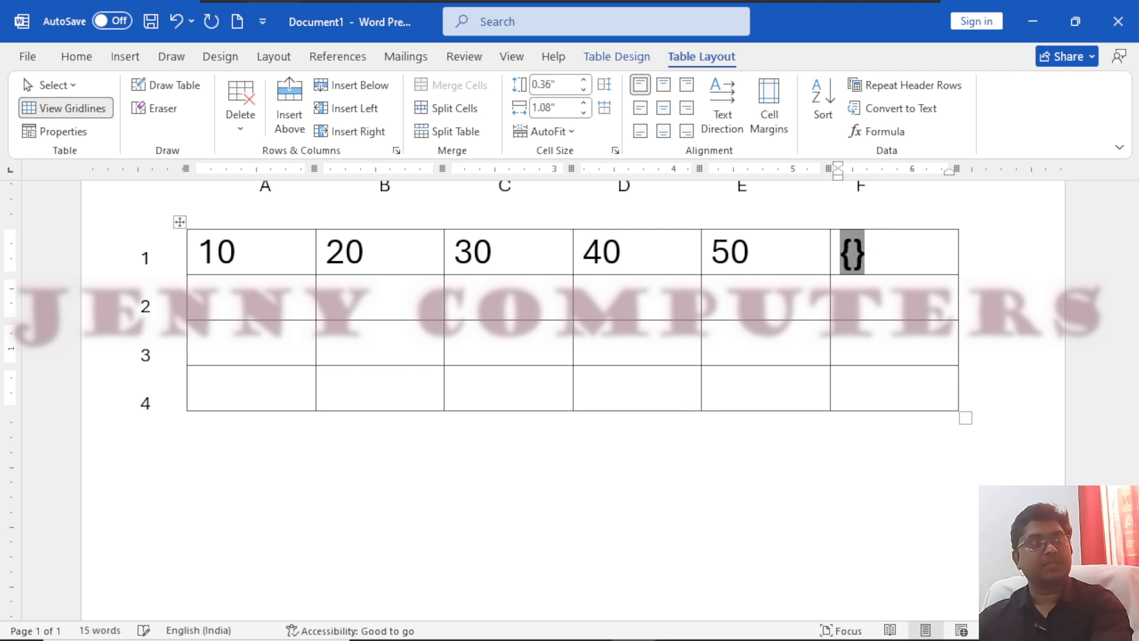
pyautogui.press('Delete')
# - Insert =SUM(LEFT) into cell F1 with the Formula dialog and display its field code
pyautogui.click(874, 131)
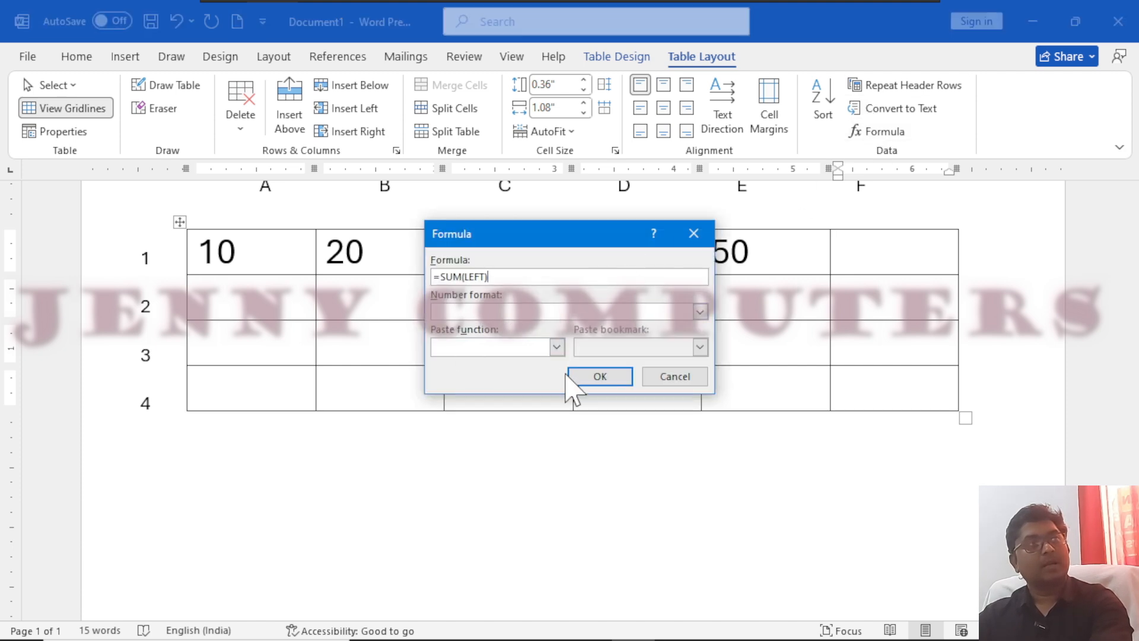
pyautogui.click(596, 377)
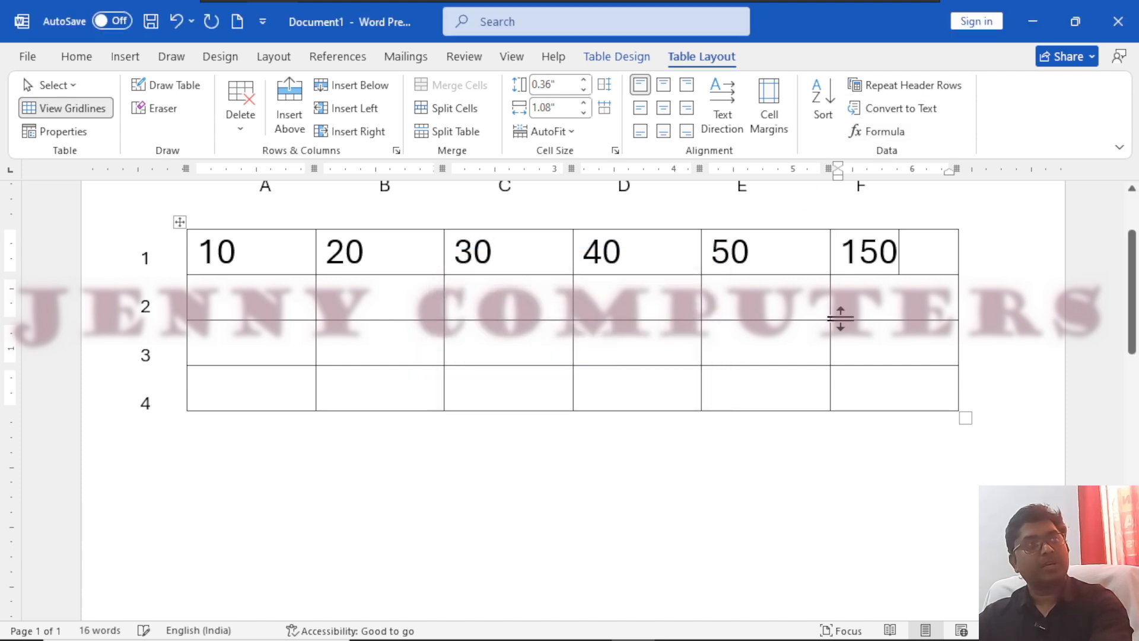
pyautogui.doubleClick(867, 249)
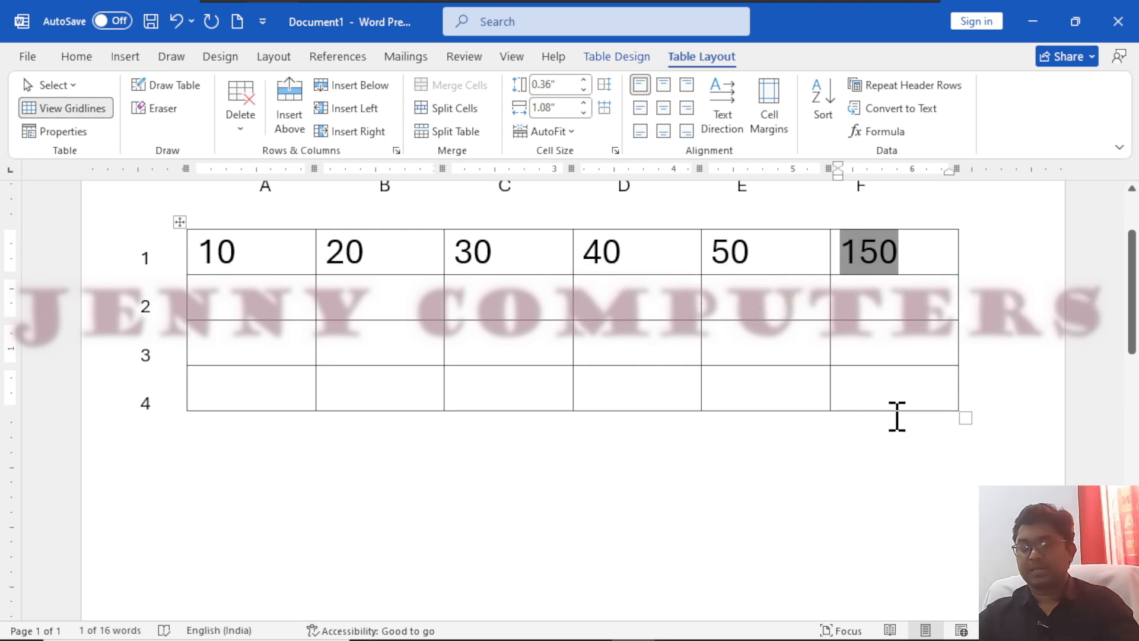
pyautogui.hotkey('shift', 'F9')
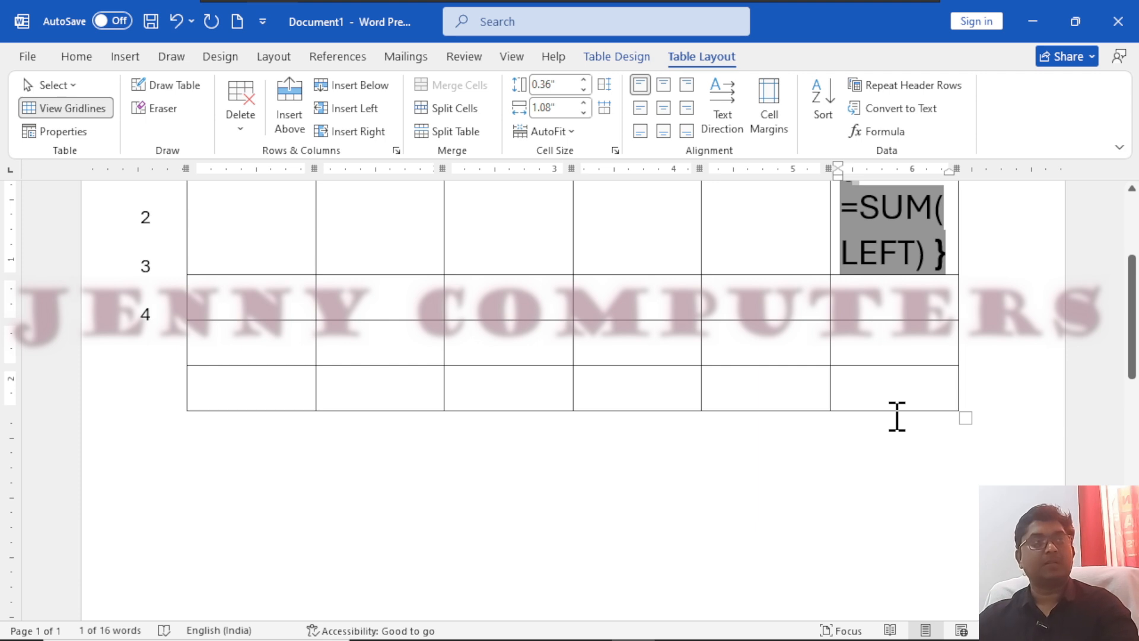
pyautogui.scroll(3, 923, 457)
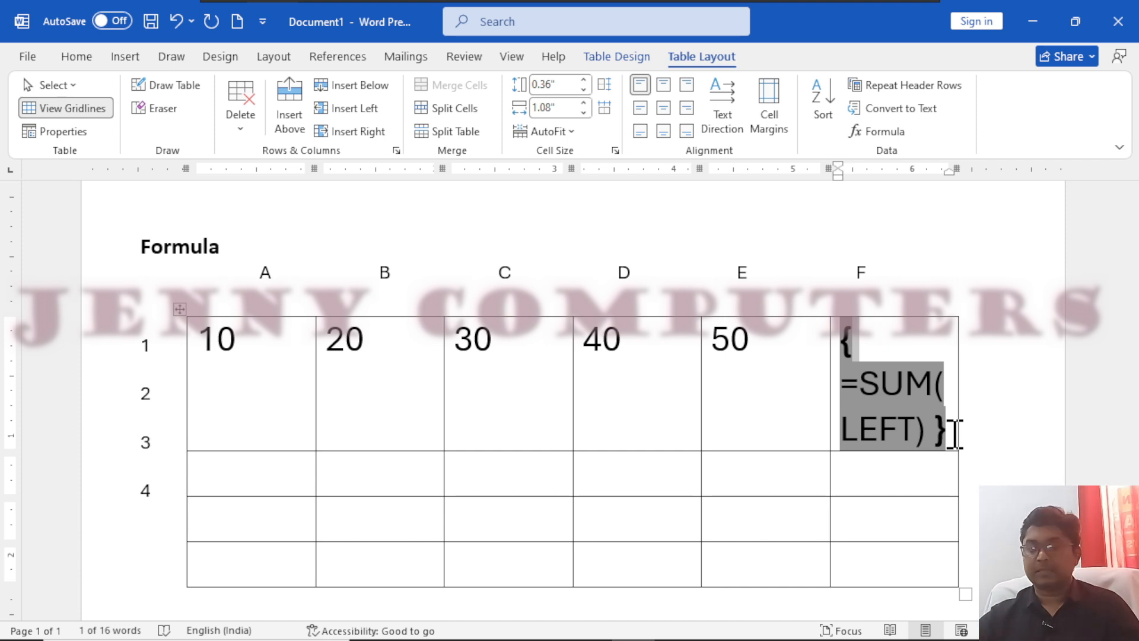
# - Replace the field in cell F1 with a manually written field formula =sum(left) and calculate it
pyautogui.press('Delete')
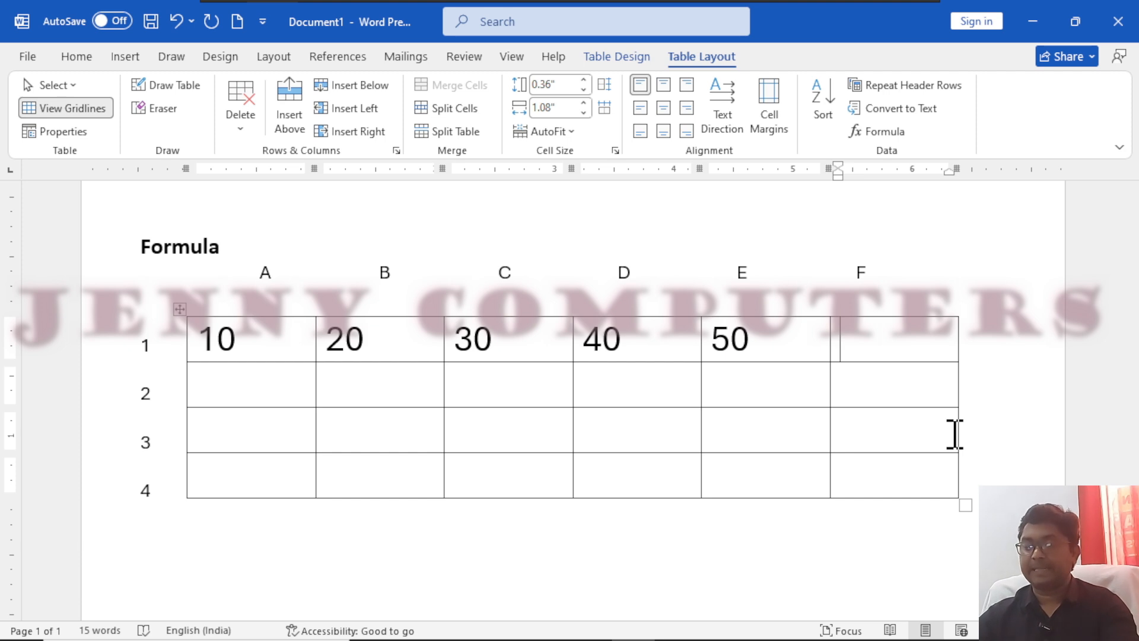
pyautogui.hotkey('ctrl', 'F9')
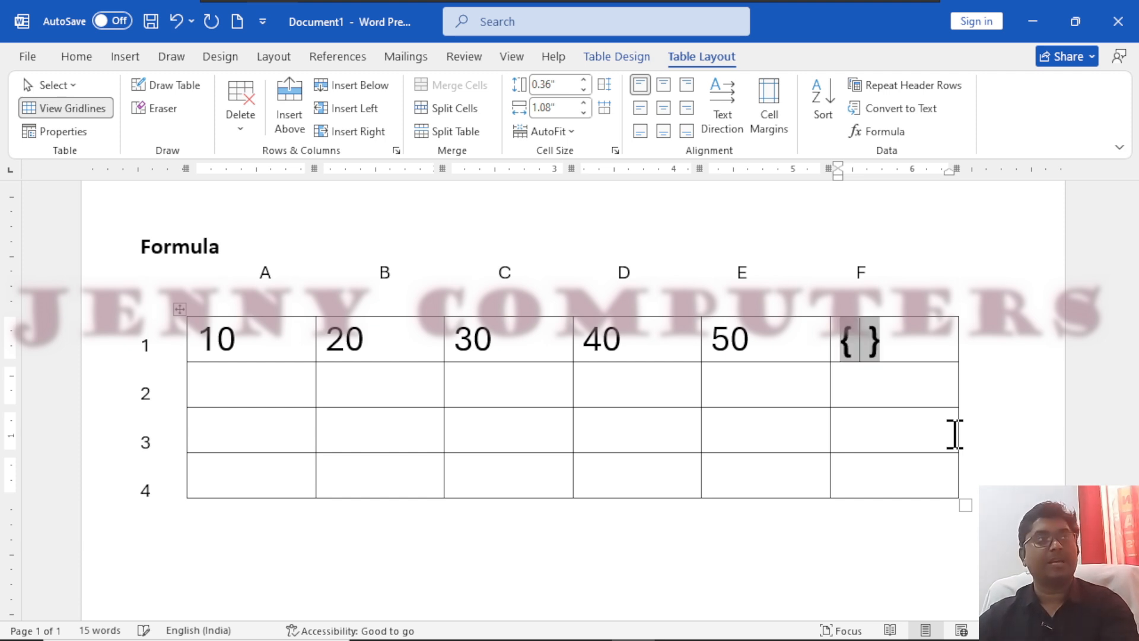
pyautogui.write('= ')
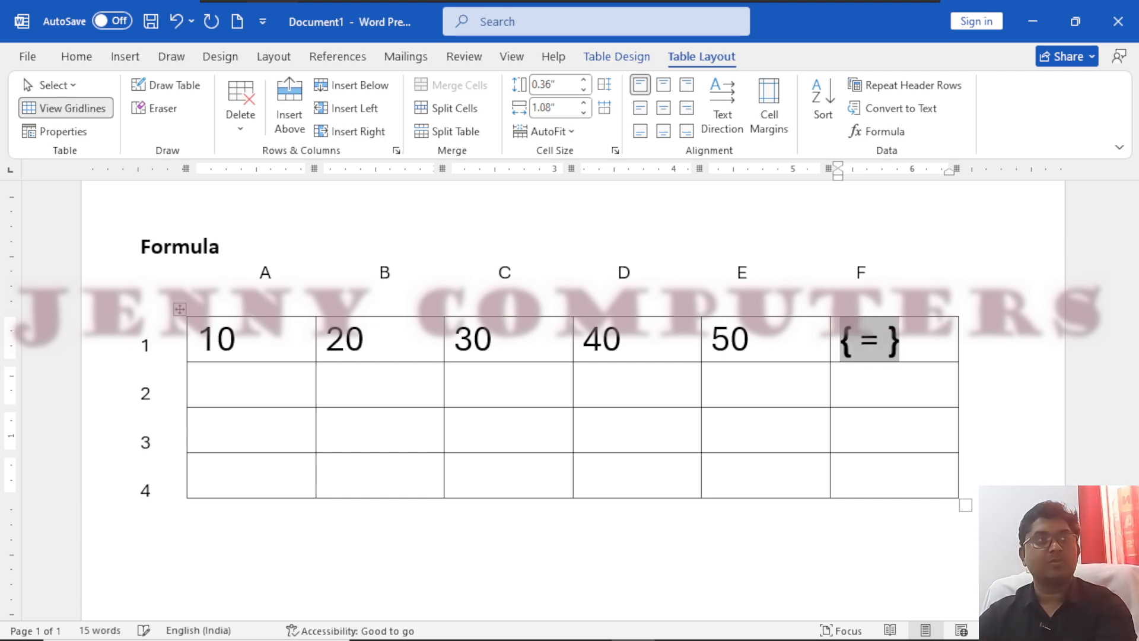
pyautogui.write('sum')
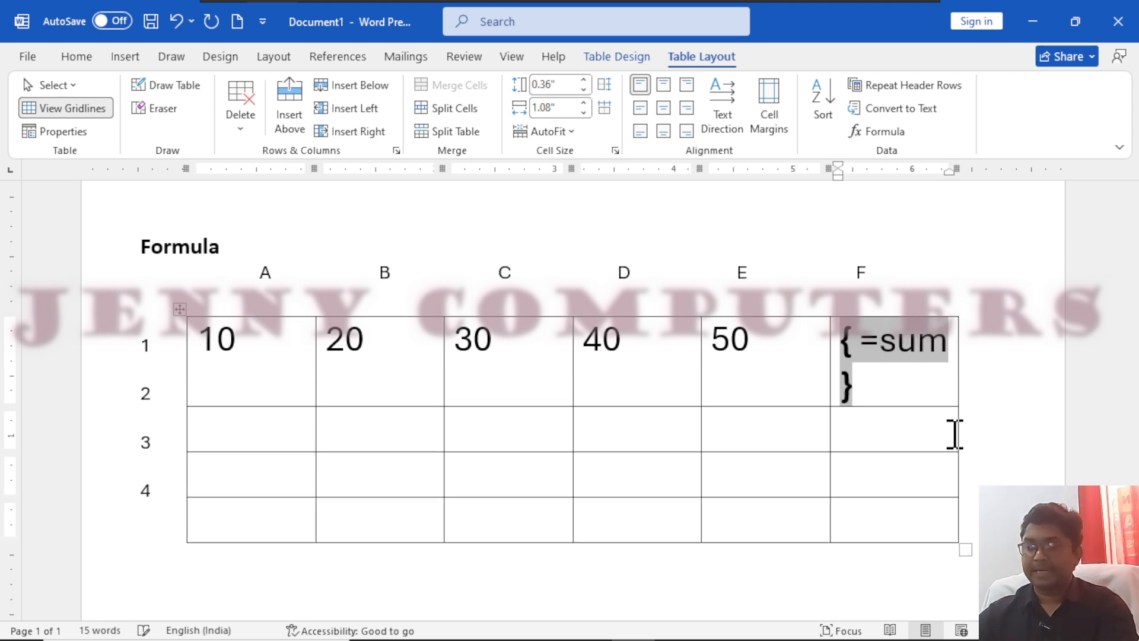
pyautogui.write('(left')
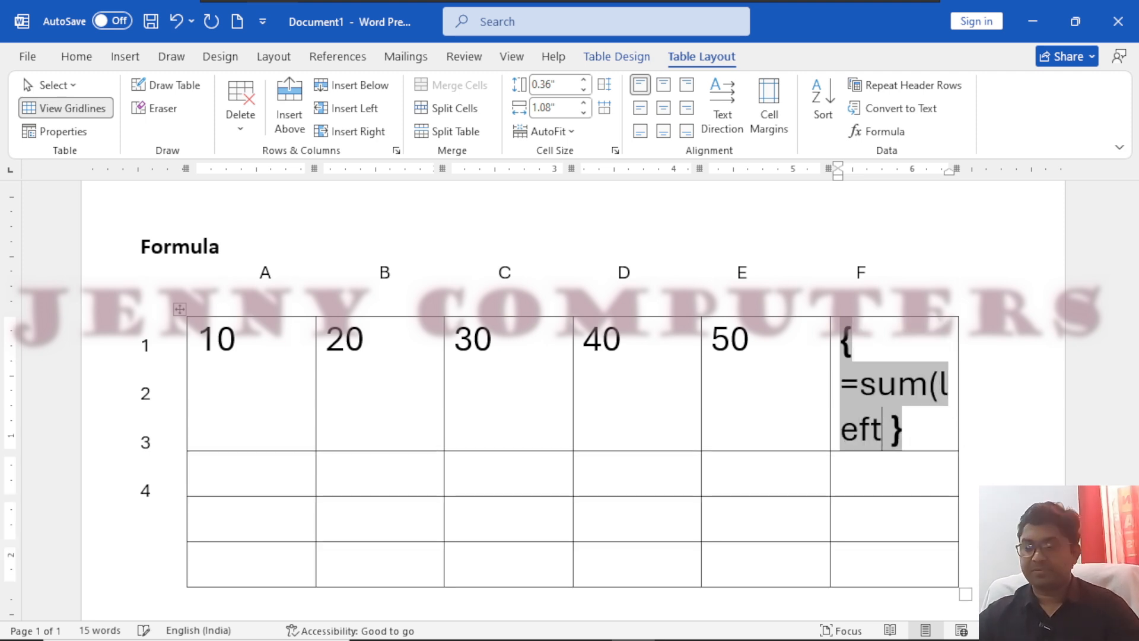
pyautogui.write(')')
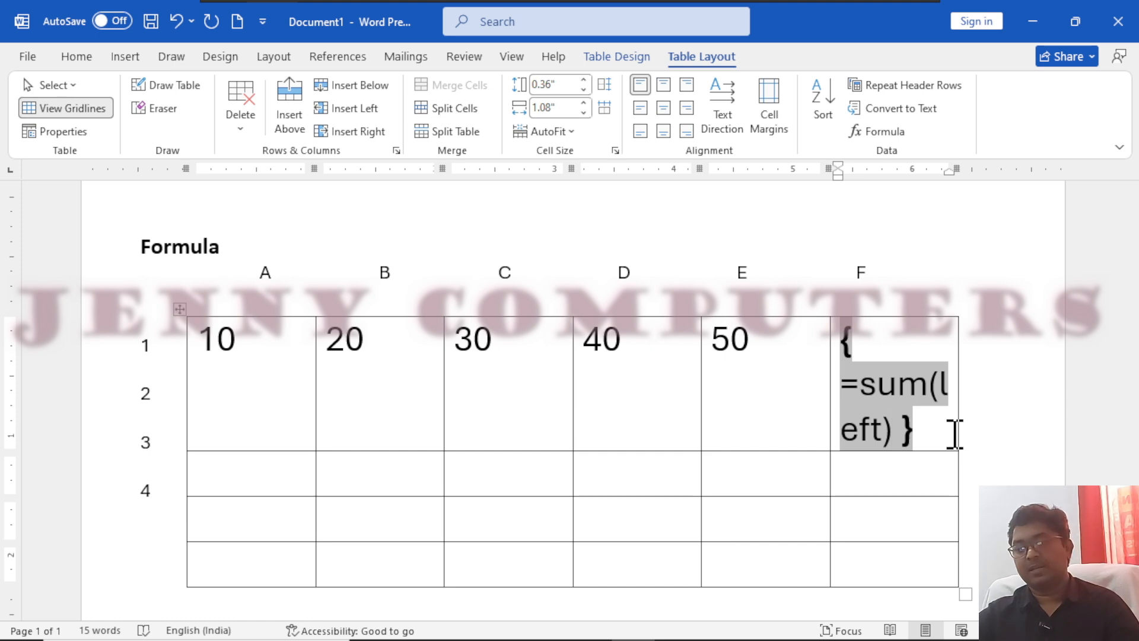
pyautogui.press('F9')
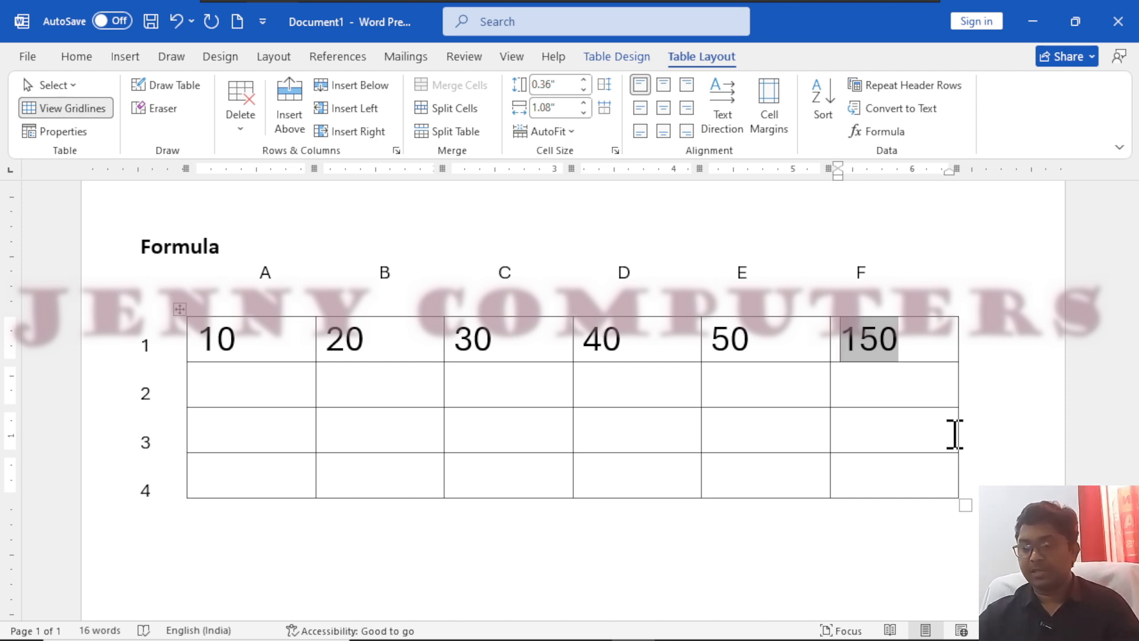
# - Replace the sum field in cell F1 with a new field formula =count(left) and calculate it
pyautogui.press('BackSpace')
pyautogui.press('BackSpace')
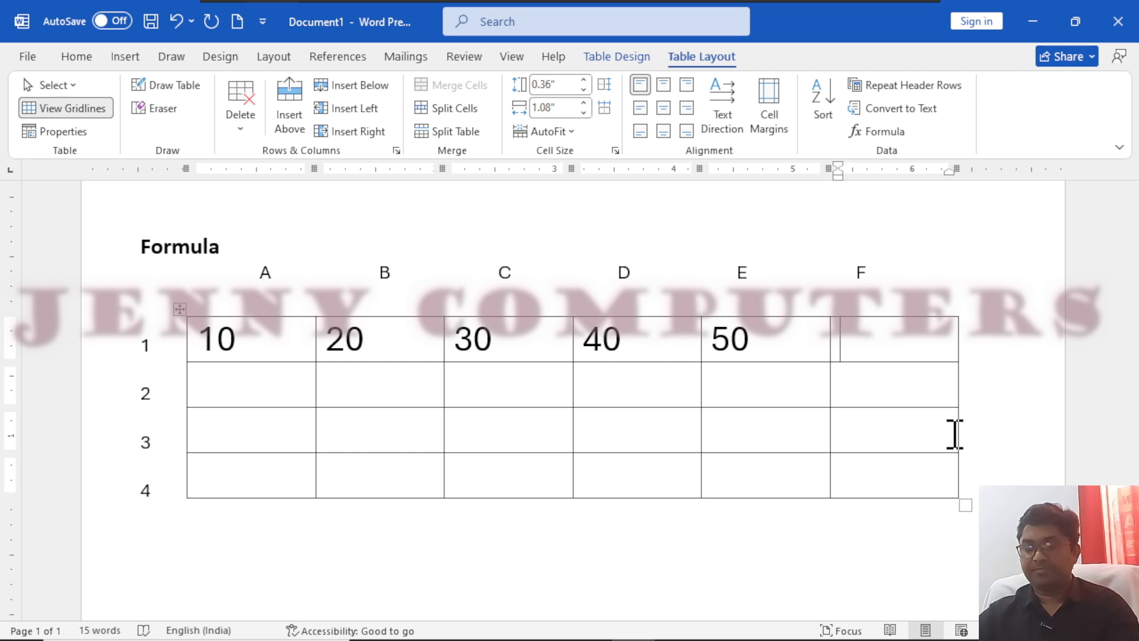
pyautogui.hotkey('ctrl', 'F9')
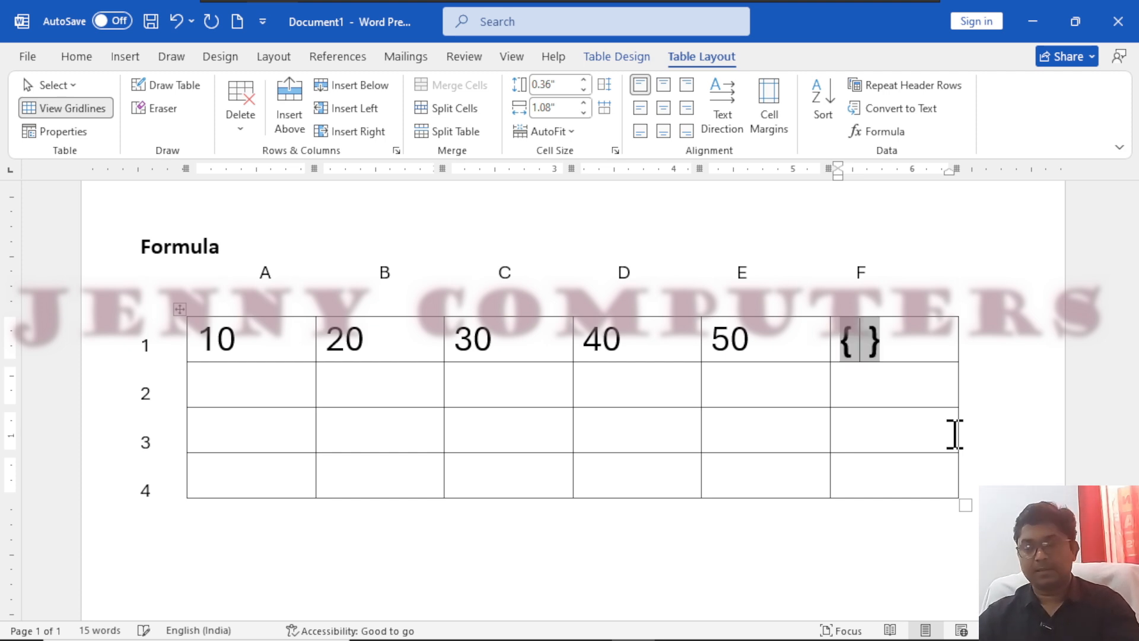
pyautogui.write('=c ')
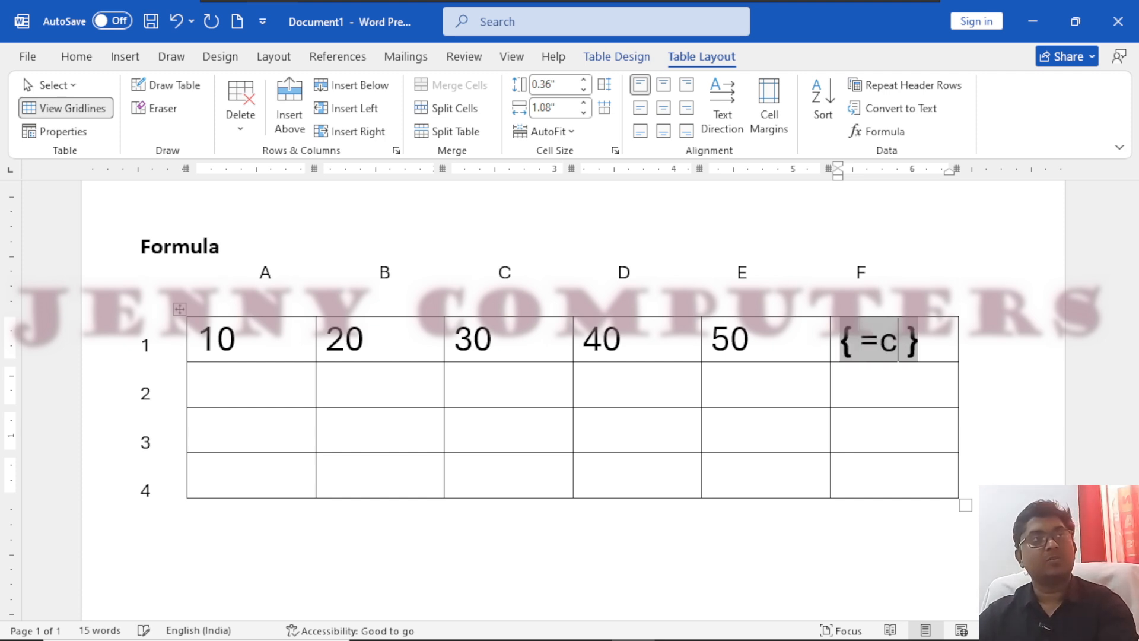
pyautogui.write('ount(left)')
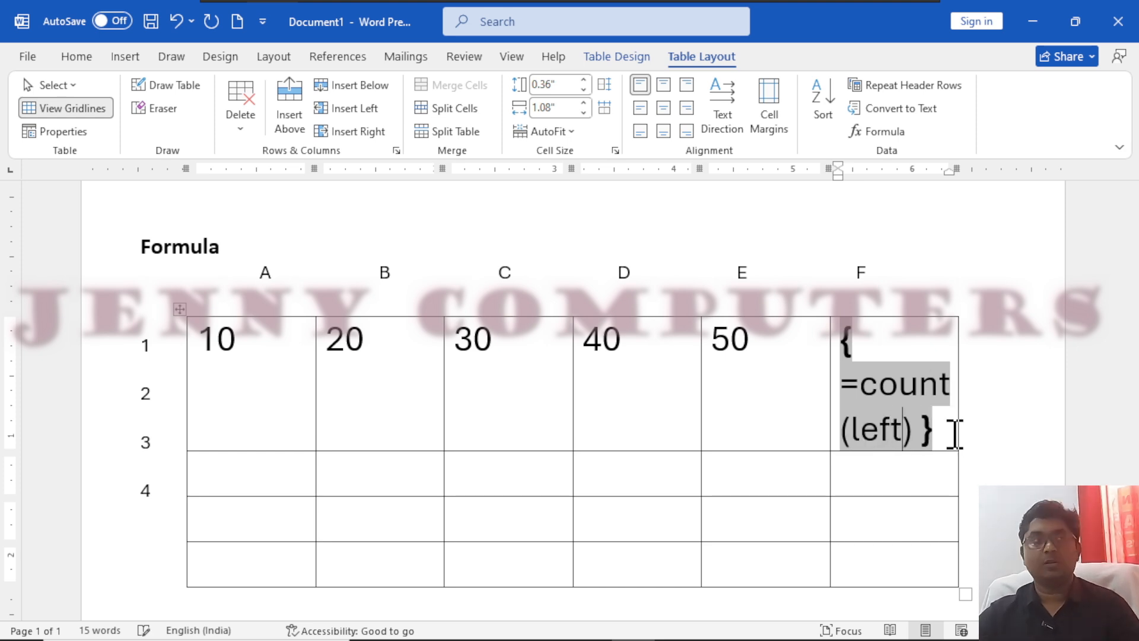
pyautogui.press('F9')
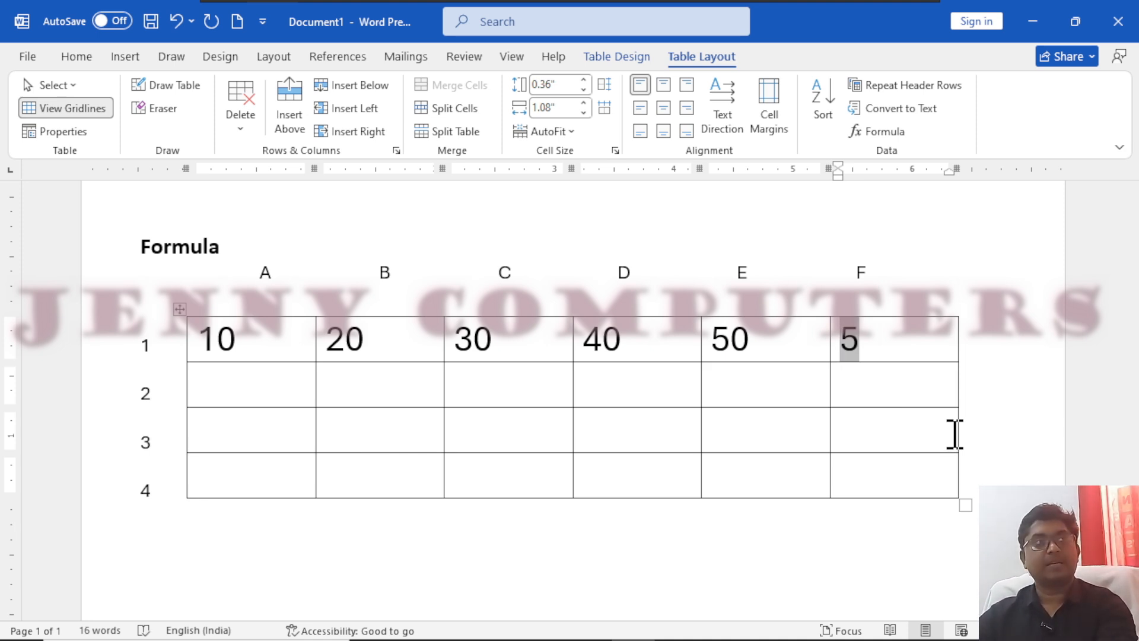
# - Replace the count field in cell F1 with a new field formula =max(left) and calculate it
pyautogui.click(895, 339)
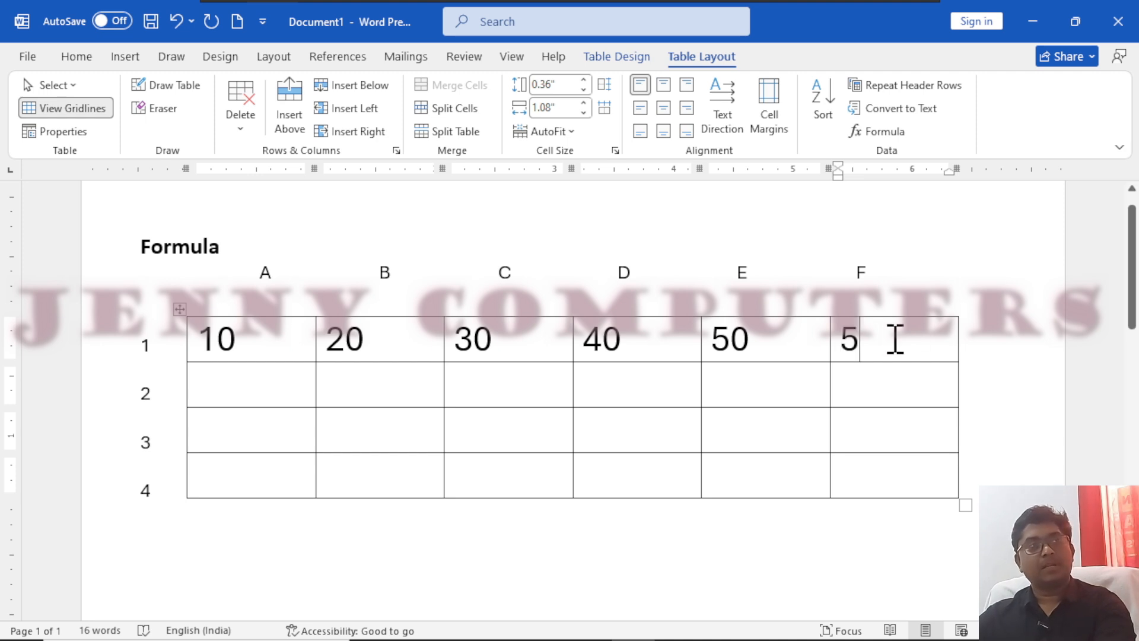
pyautogui.hotkey('shift', 'Left')
pyautogui.hotkey('shift', 'Left')
pyautogui.press('Delete')
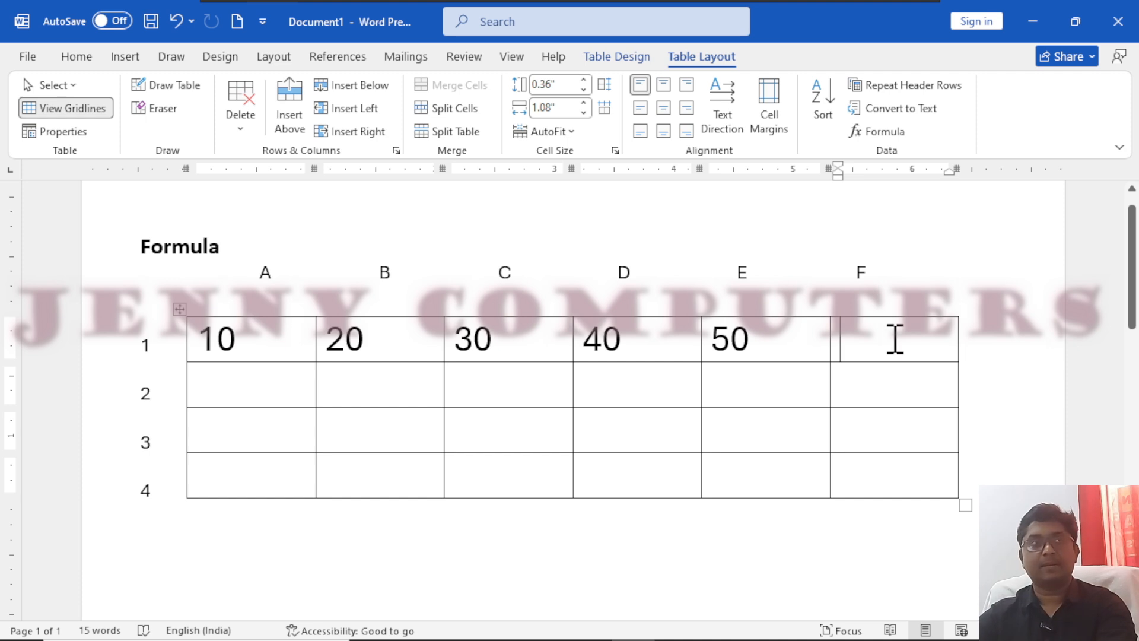
pyautogui.hotkey('ctrl', 'F9')
pyautogui.write('=')
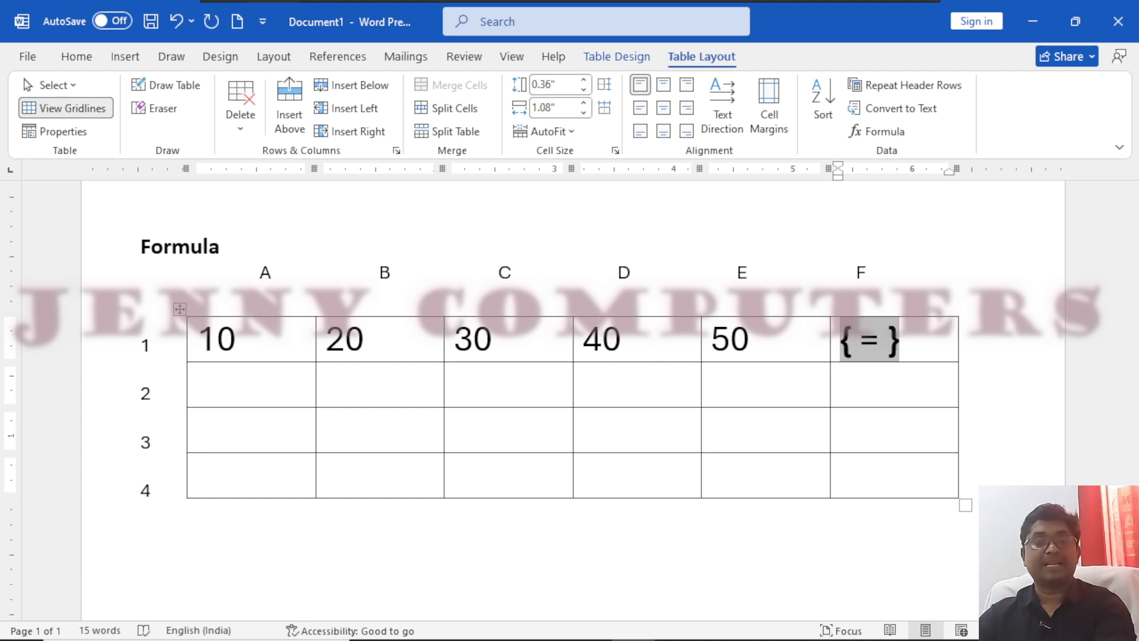
pyautogui.write('max')
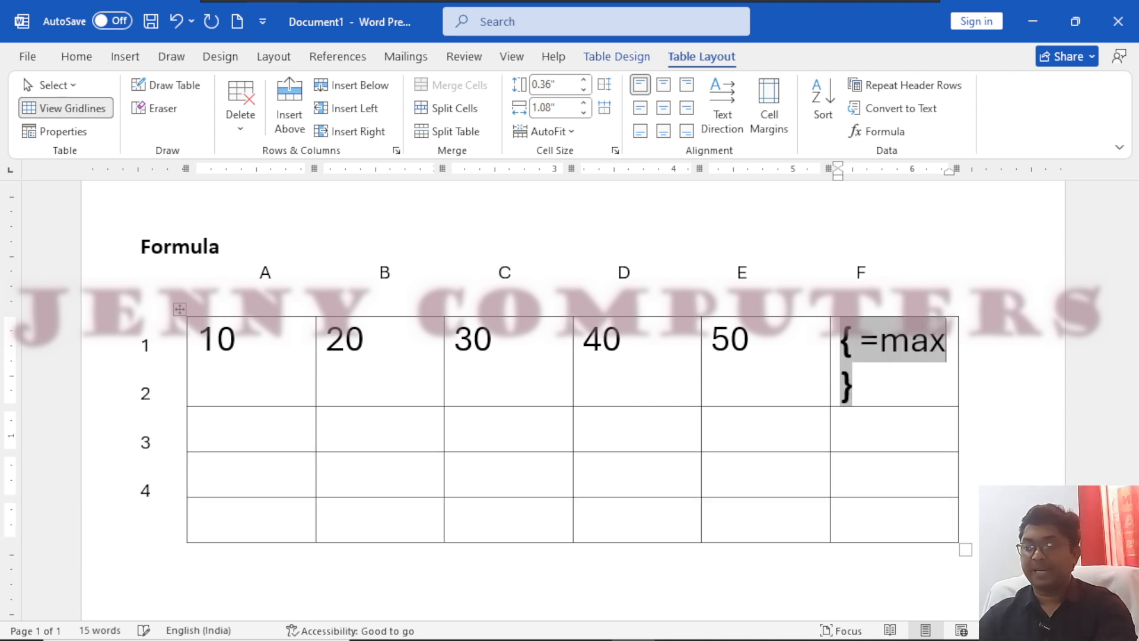
pyautogui.write('(')
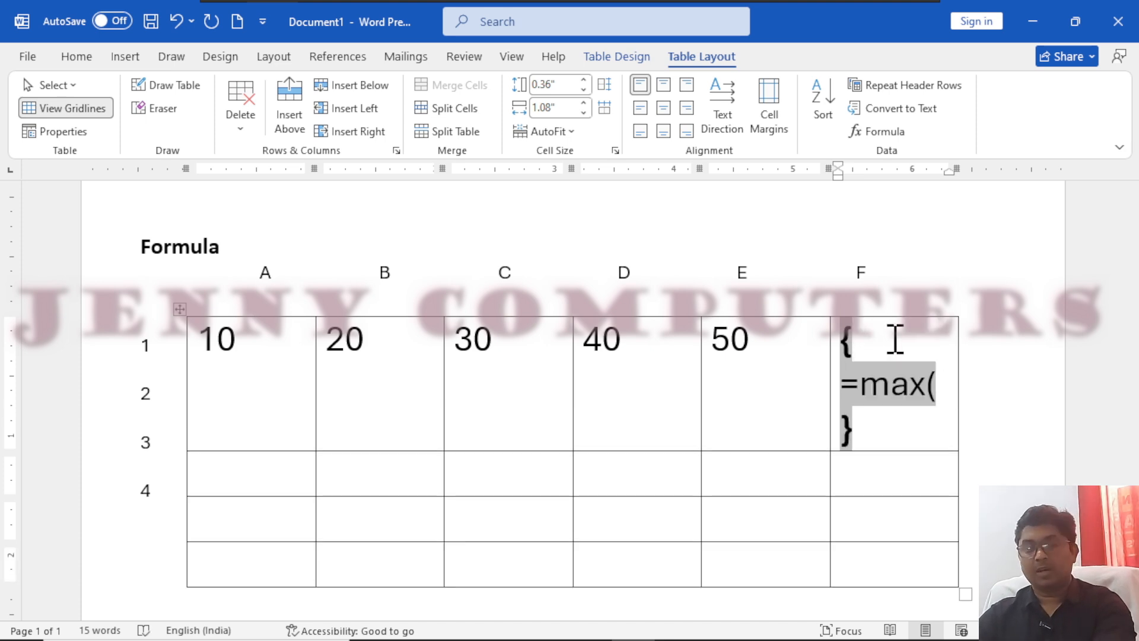
pyautogui.write('left)')
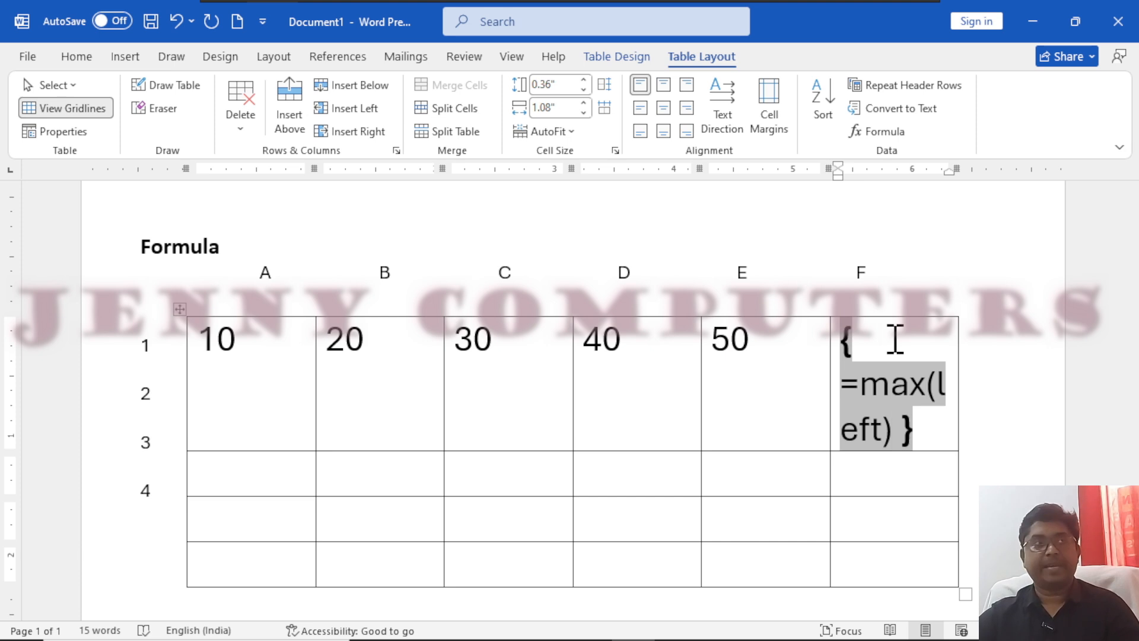
pyautogui.press('F9')
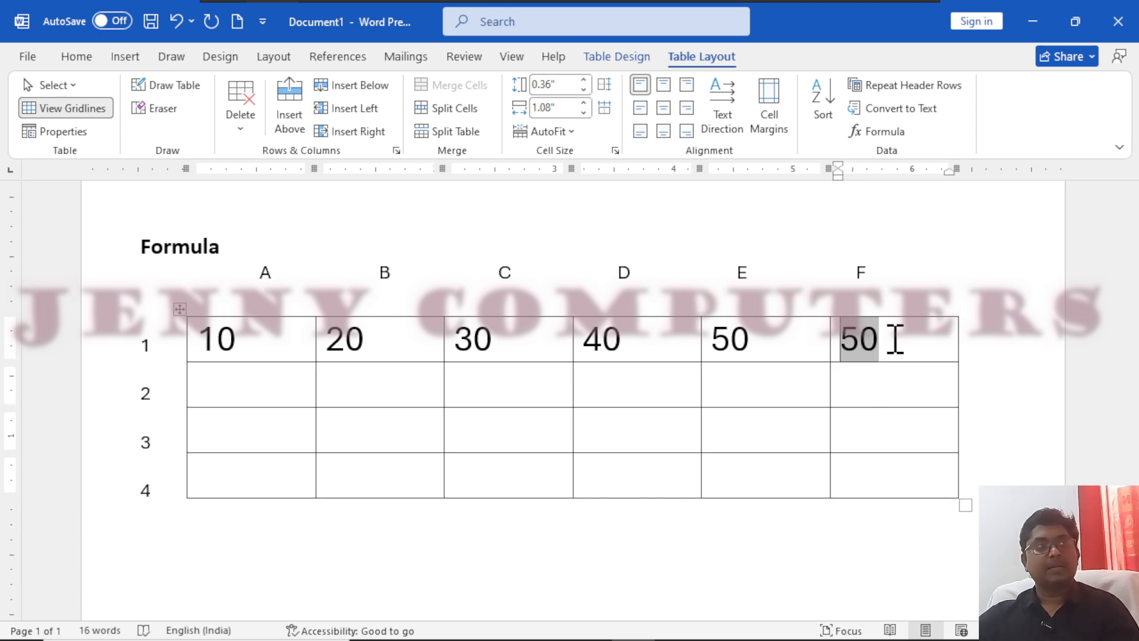
# - Replace the max field in cell F1 with a new field formula =min(left) and calculate it
pyautogui.click(895, 337)
pyautogui.press('BackSpace')
pyautogui.press('BackSpace')
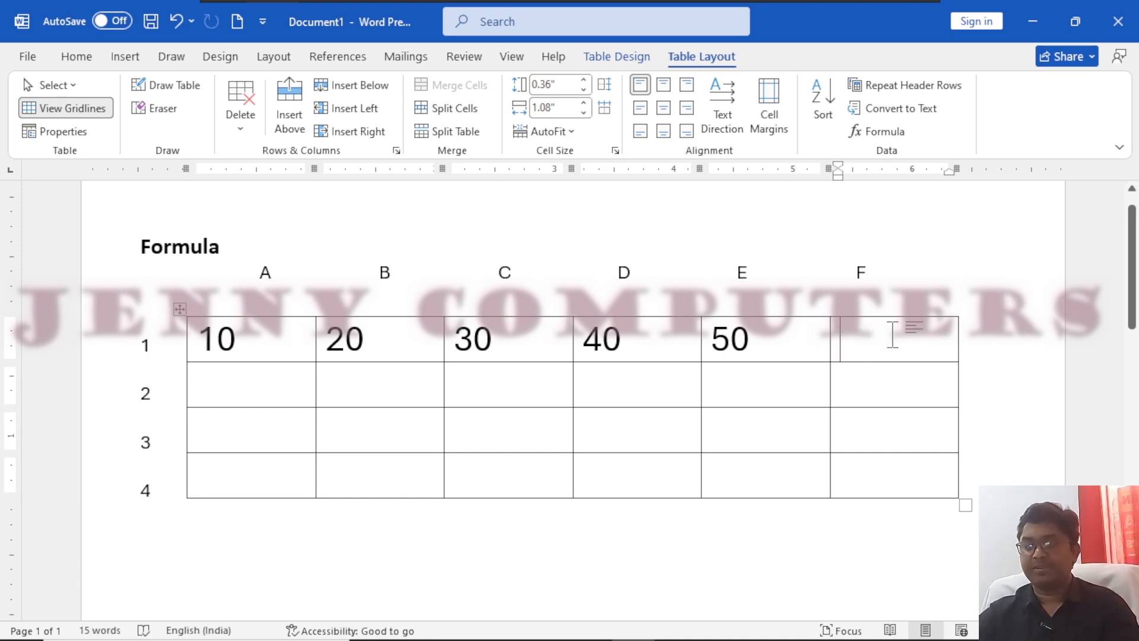
pyautogui.hotkey('ctrl', 'F9')
pyautogui.write('=')
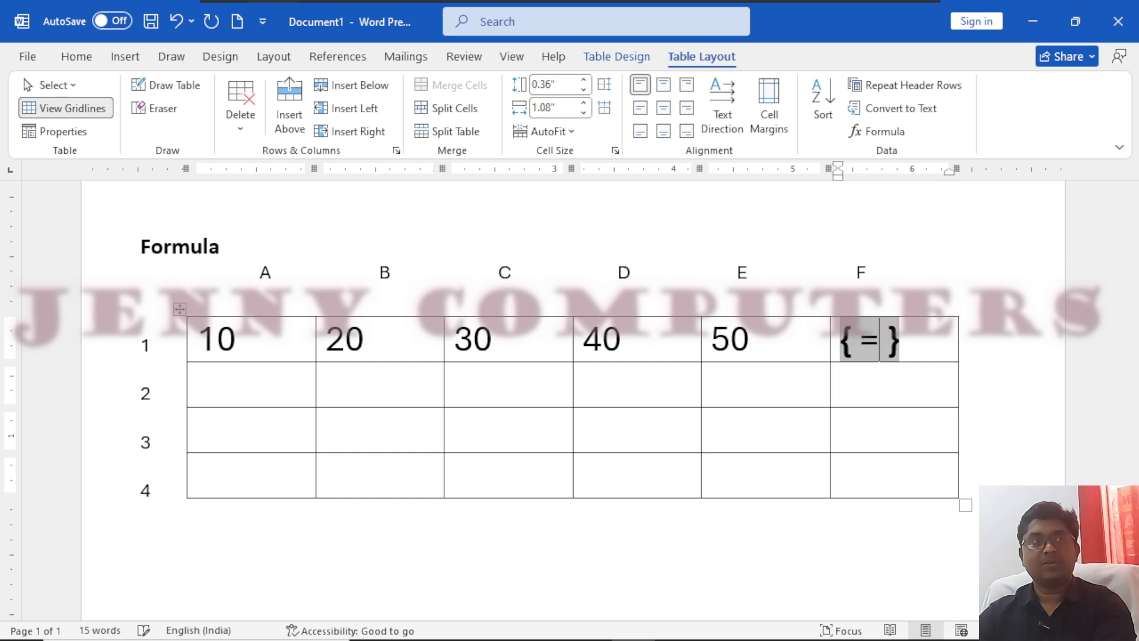
pyautogui.write('min')
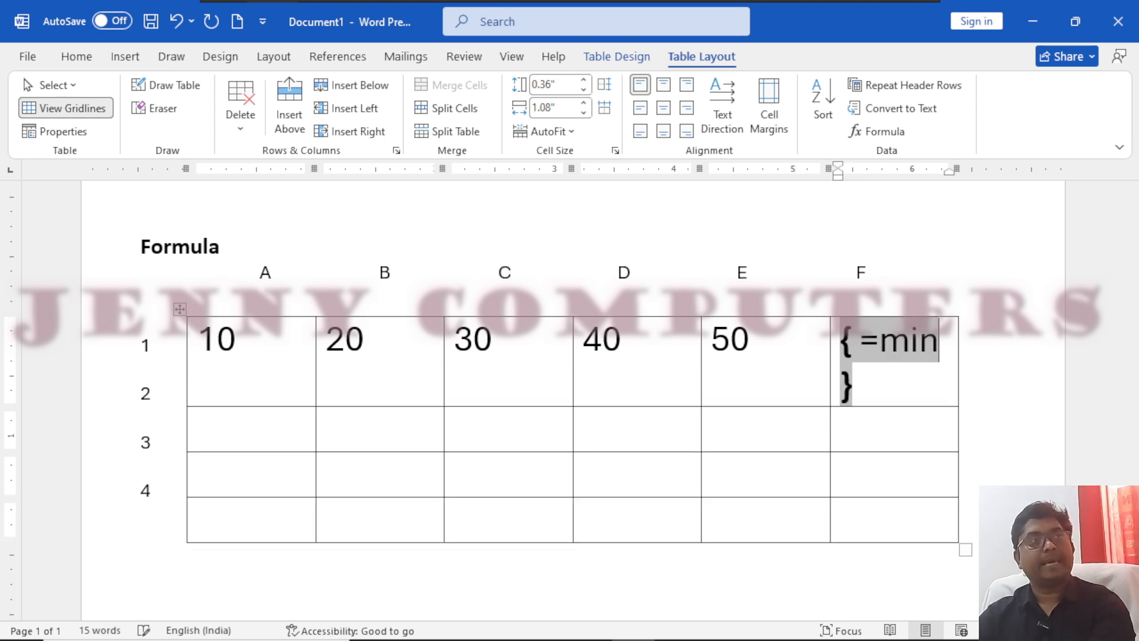
pyautogui.write('(')
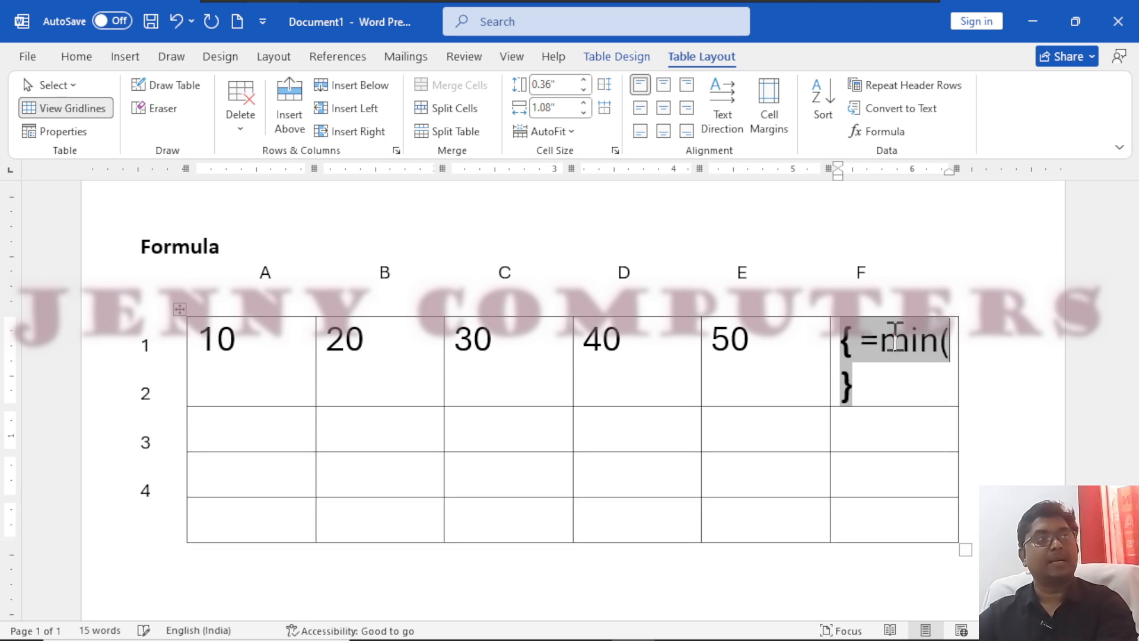
pyautogui.write('left')
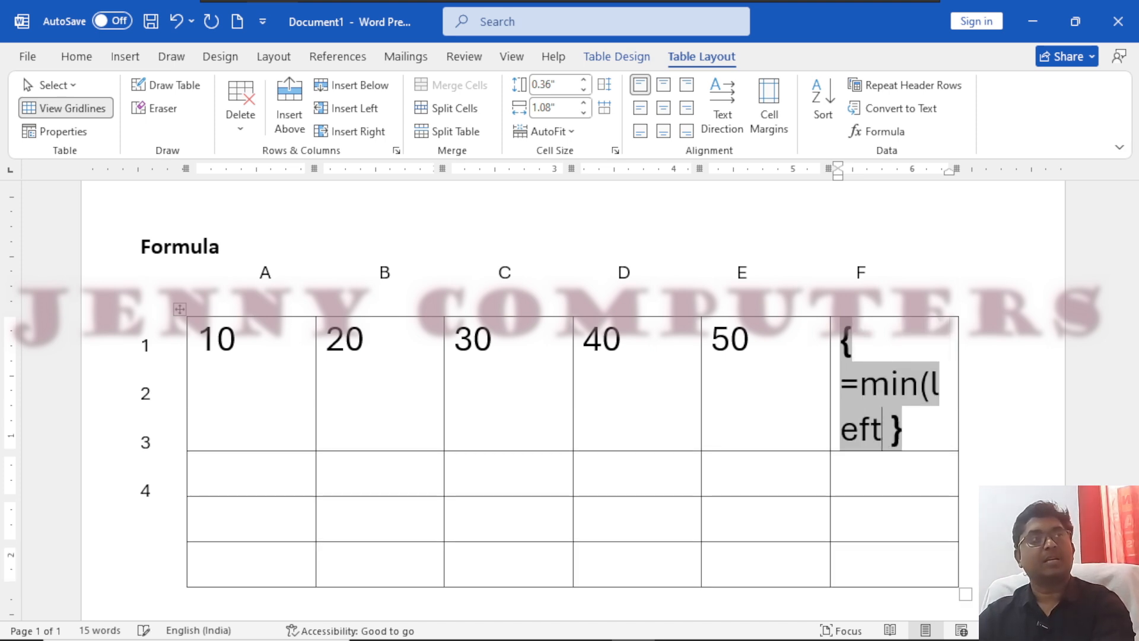
pyautogui.write(')')
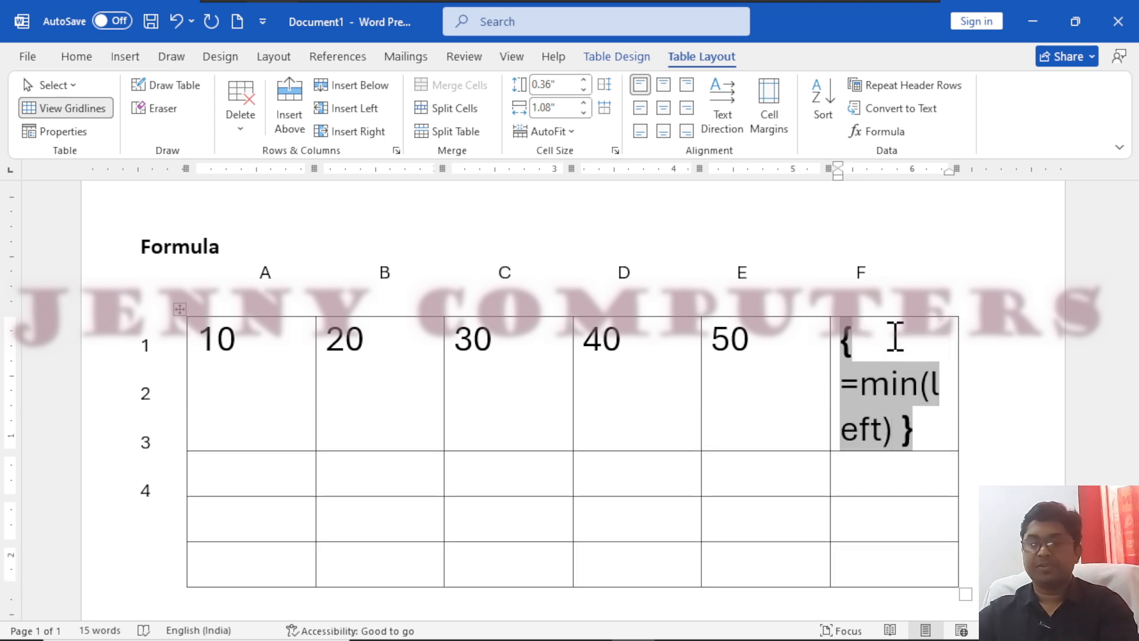
pyautogui.press('F9')
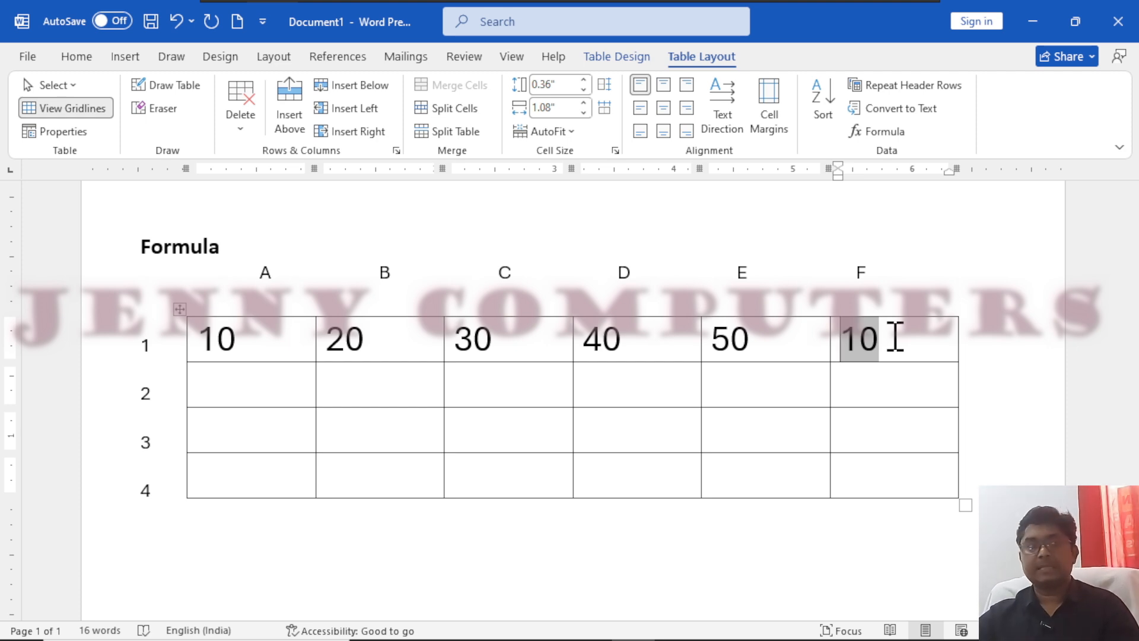
# - Replace the min field in cell F1 with a new field formula =average(left) and calculate it
pyautogui.press('BackSpace')
pyautogui.press('BackSpace')
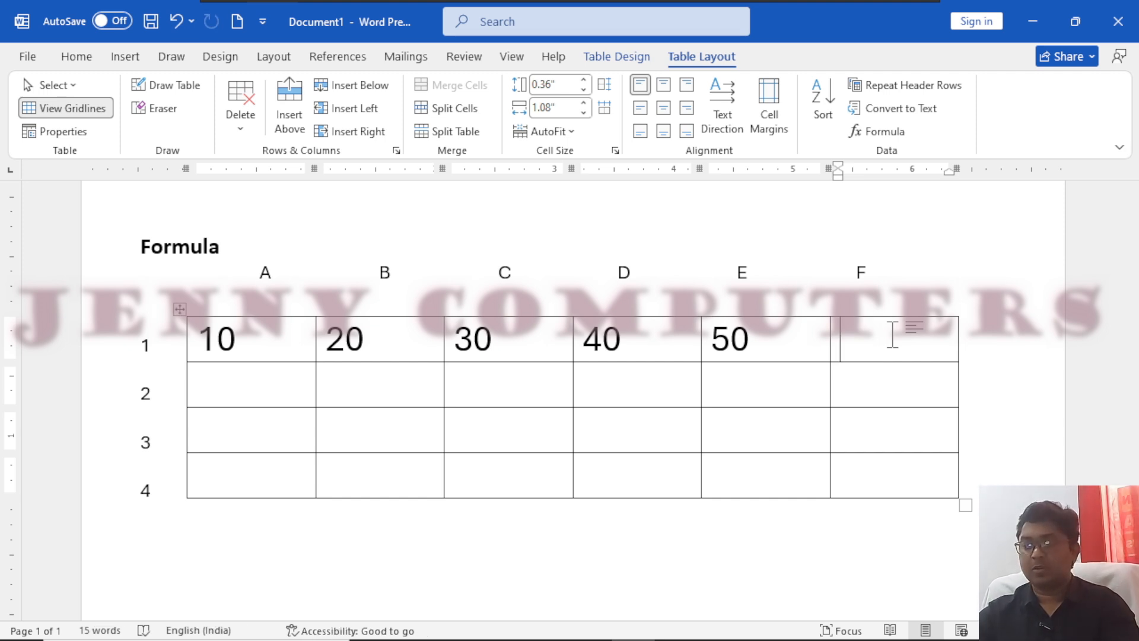
pyautogui.hotkey('ctrl', 'F9')
pyautogui.write('=average')
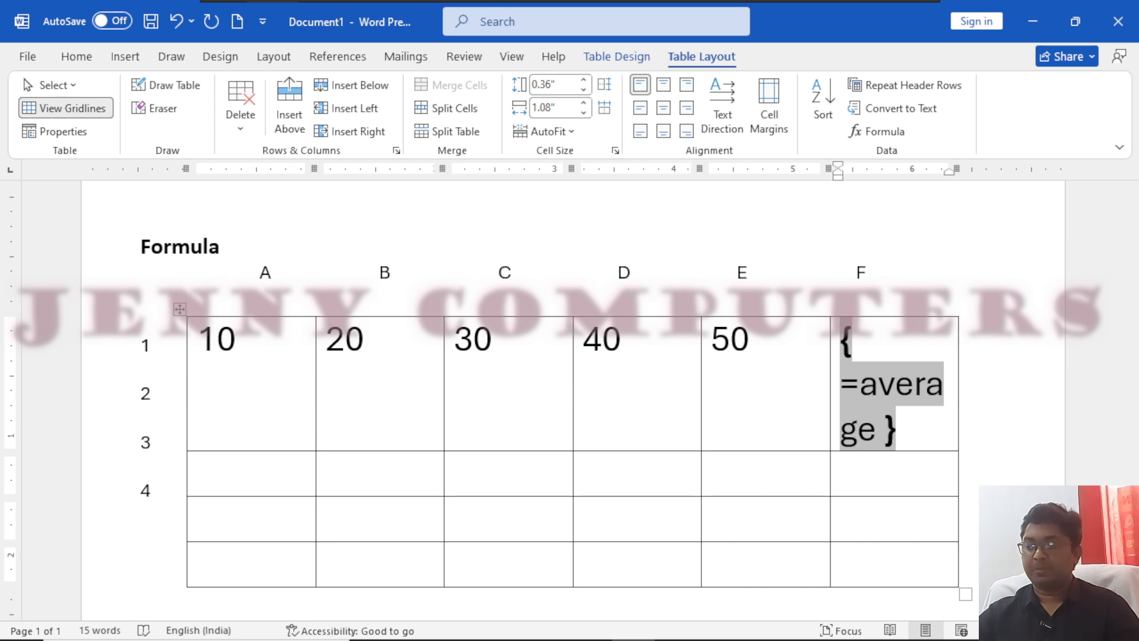
pyautogui.write('(left)')
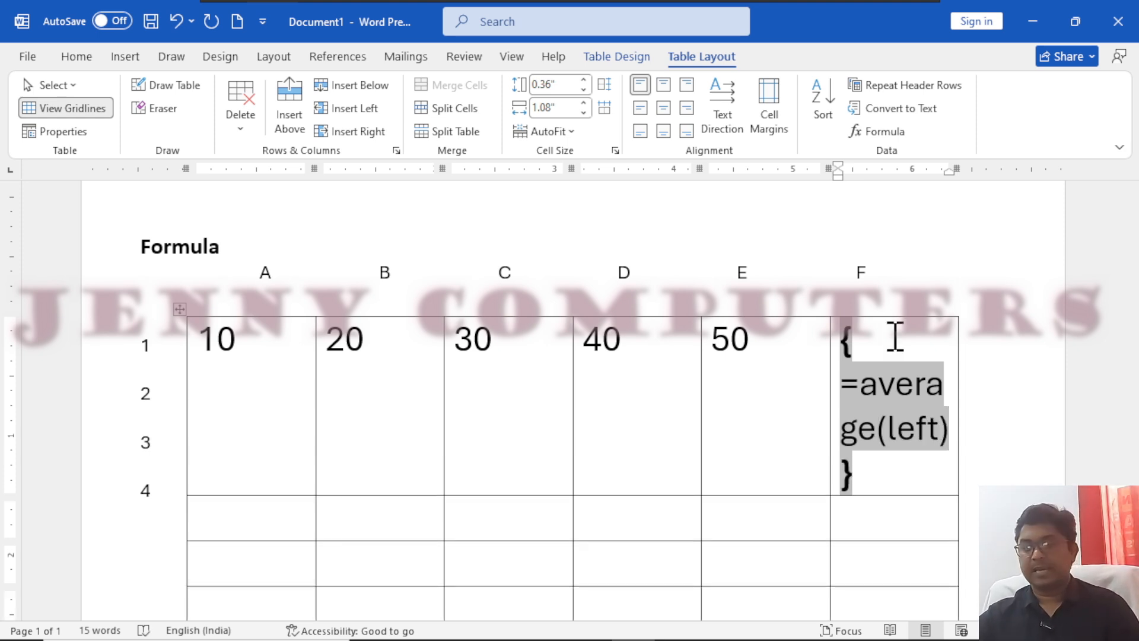
pyautogui.press('F9')
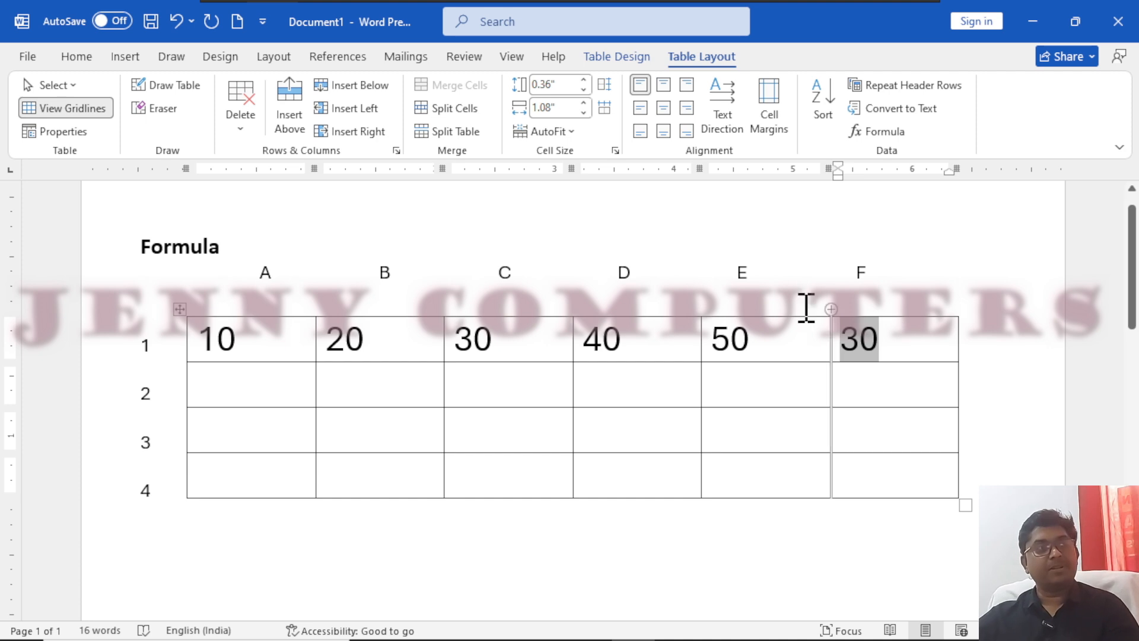
# - Change cell A1 to 15 and cell B1 to 25, and update the average field in cell F1
pyautogui.click(232, 341)
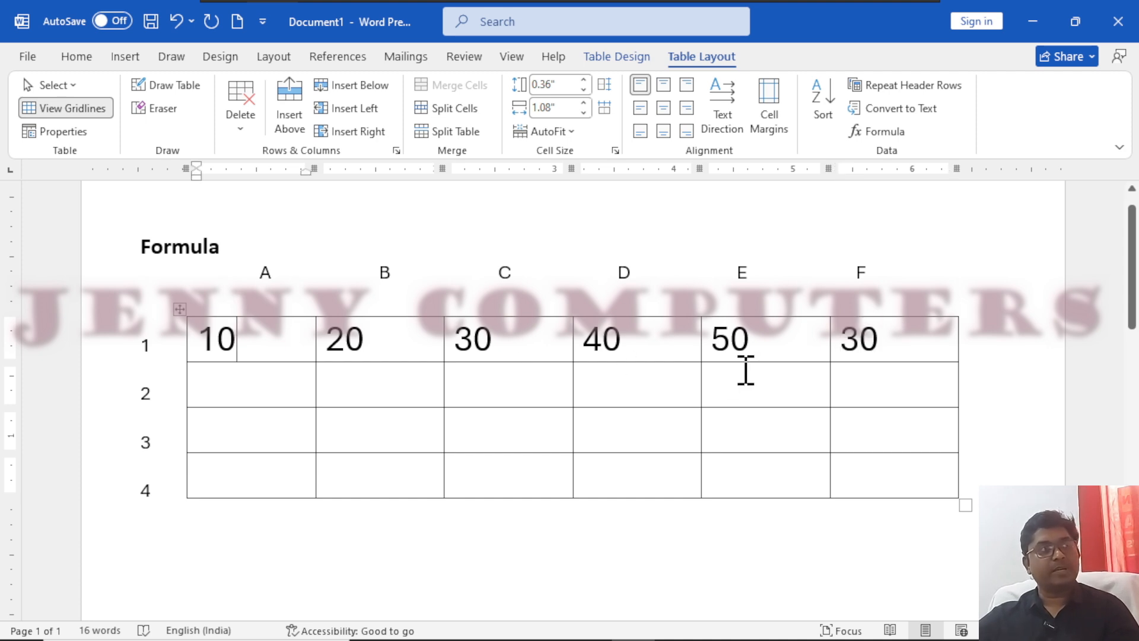
pyautogui.press('BackSpace')
pyautogui.write('5')
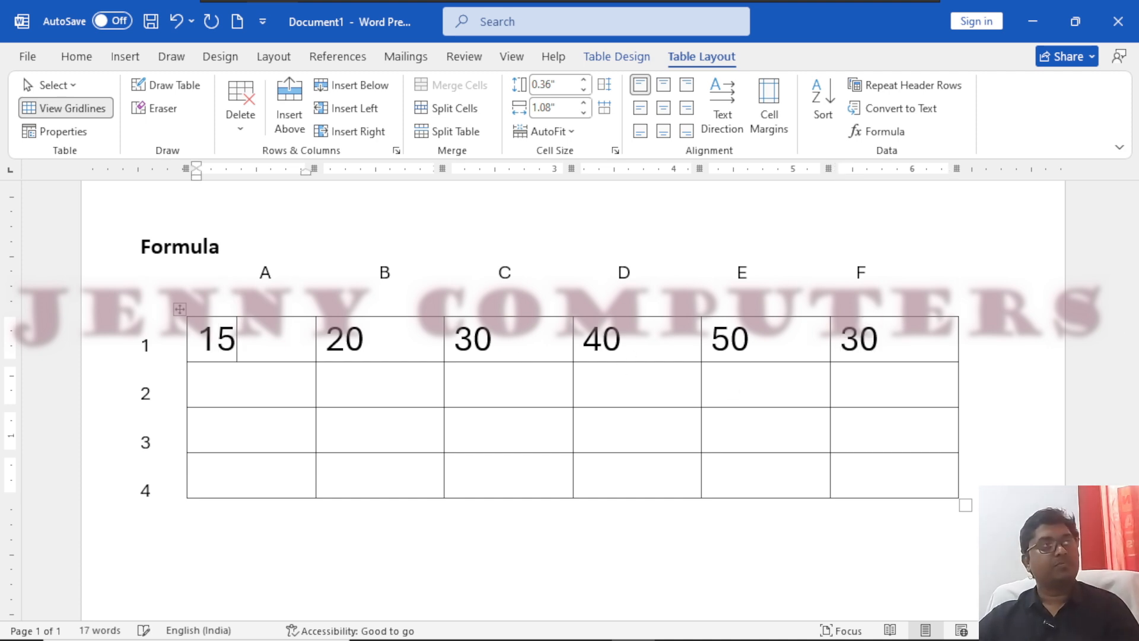
pyautogui.press('Right')
pyautogui.press('Right')
pyautogui.press('Right')
pyautogui.press('Right')
pyautogui.press('Left')
pyautogui.press('BackSpace')
pyautogui.write('5')
pyautogui.press('Right')
pyautogui.press('Right')
pyautogui.press('Right')
pyautogui.press('Right')
pyautogui.press('Right')
pyautogui.press('Right')
pyautogui.press('Right')
pyautogui.press('Right')
pyautogui.press('Right')
pyautogui.press('Right')
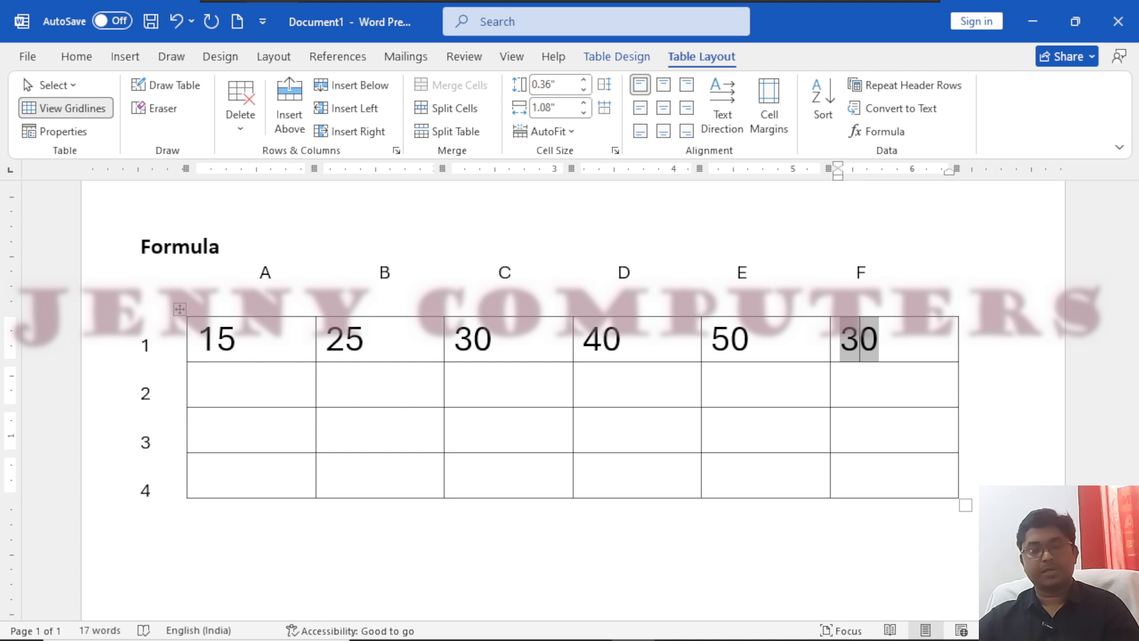
pyautogui.press('F9')
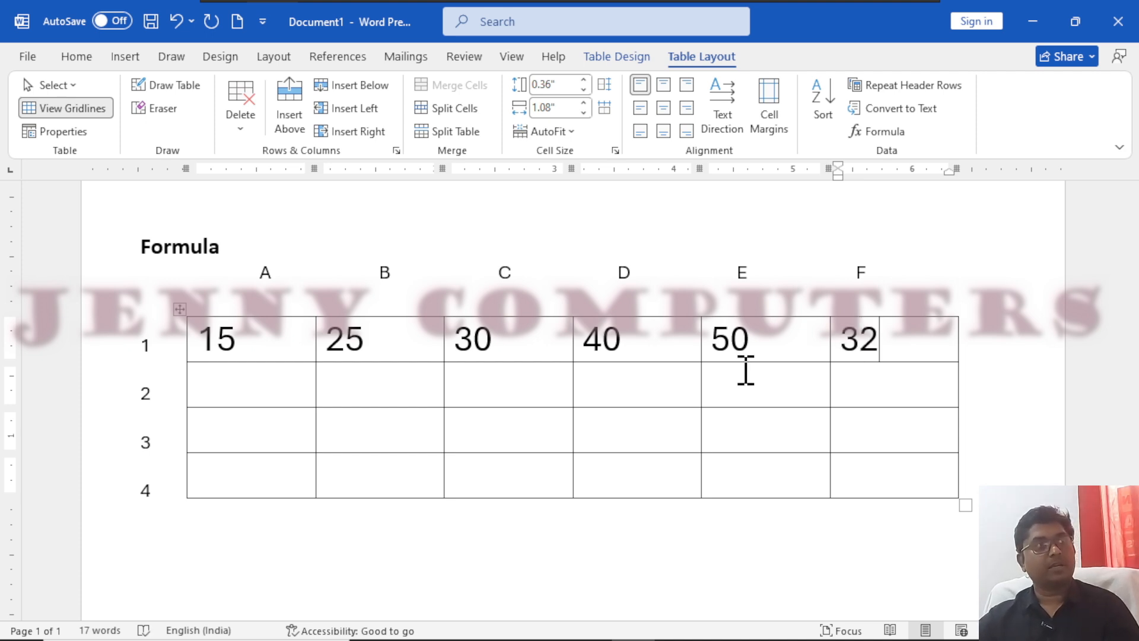
# - Change cell E1 to 58 and cell D1 to 47, and update the average field in cell F1
pyautogui.press('Right')
pyautogui.press('Left')
pyautogui.press('Left')
pyautogui.press('Left')
pyautogui.press('Left')
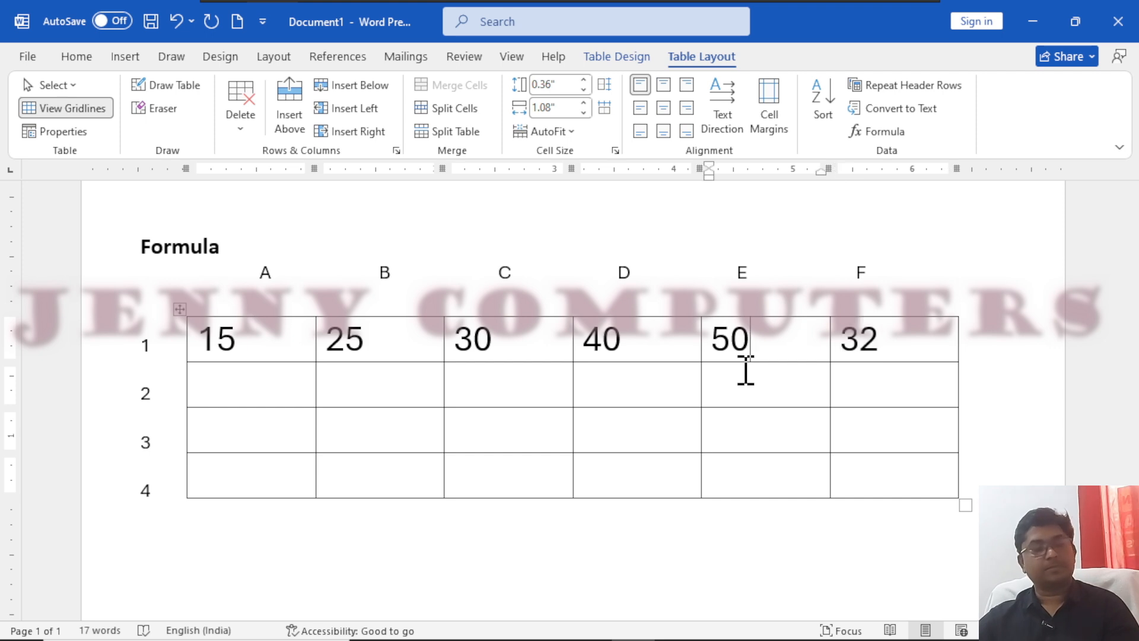
pyautogui.press('BackSpace')
pyautogui.write('8')
pyautogui.press('Left')
pyautogui.press('Left')
pyautogui.press('Left')
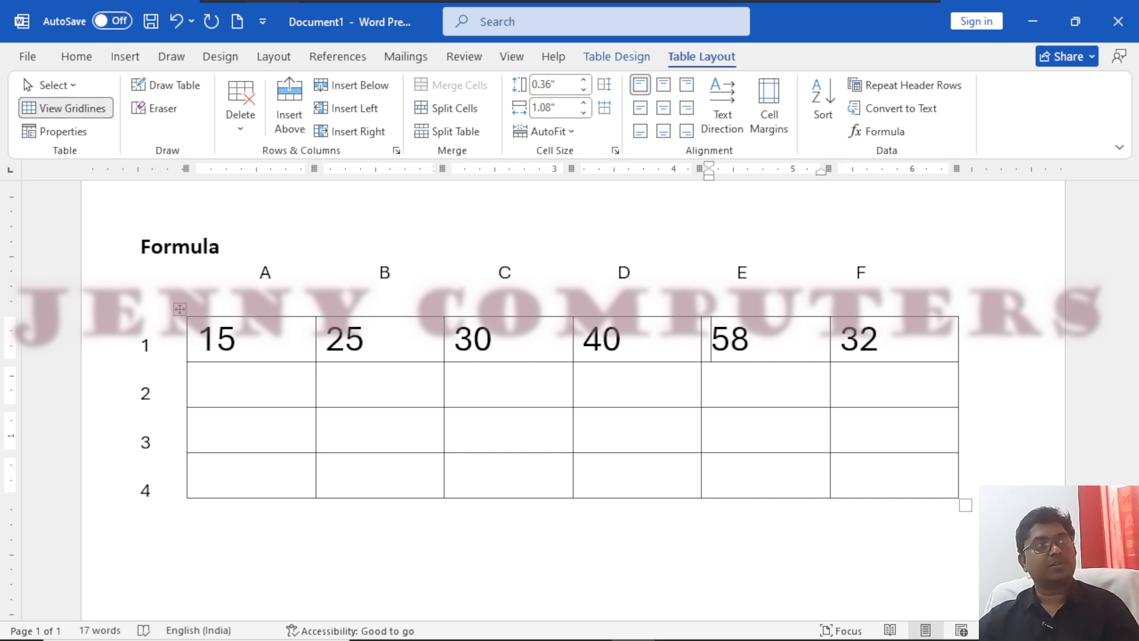
pyautogui.press('BackSpace')
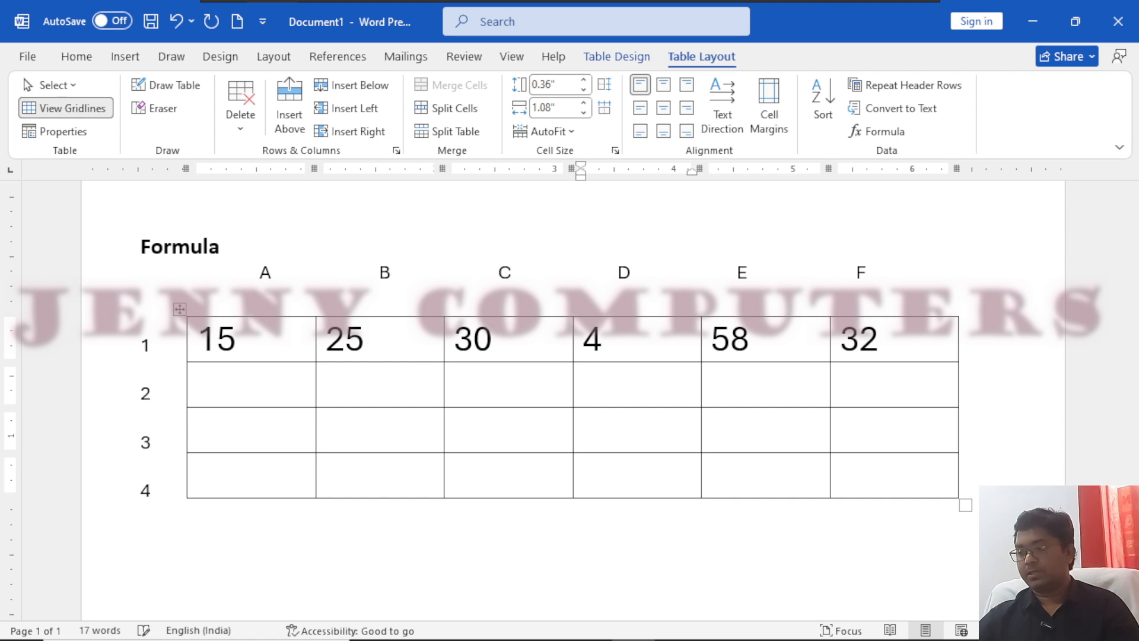
pyautogui.write('7')
pyautogui.press('Tab')
pyautogui.press('Tab')
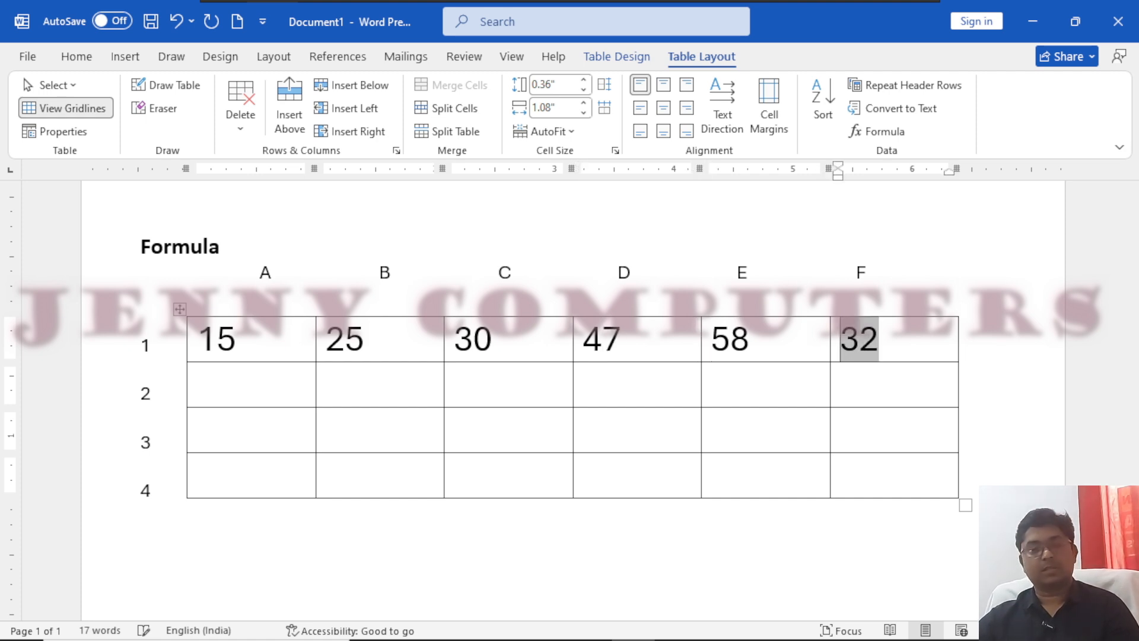
pyautogui.write('35')
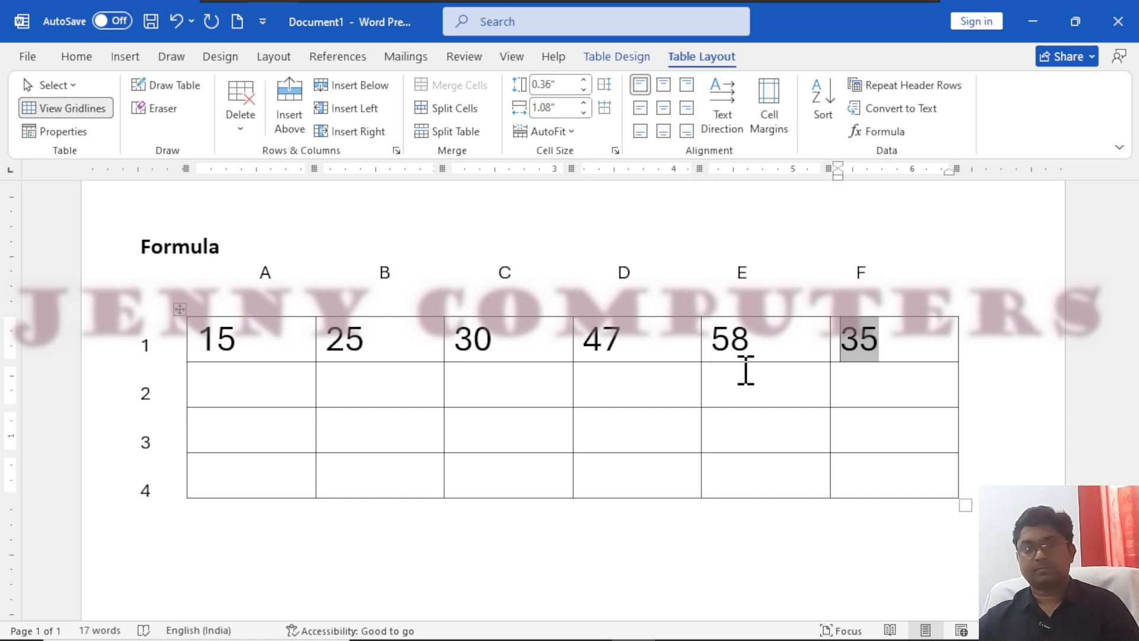
# - Change cell C1 to 31 and update the average field in cell F1
pyautogui.press('Left')
pyautogui.press('Left')
pyautogui.press('Left')
pyautogui.press('Left')
pyautogui.press('Left')
pyautogui.press('Left')
pyautogui.press('Left')
pyautogui.press('Left')
pyautogui.press('Left')
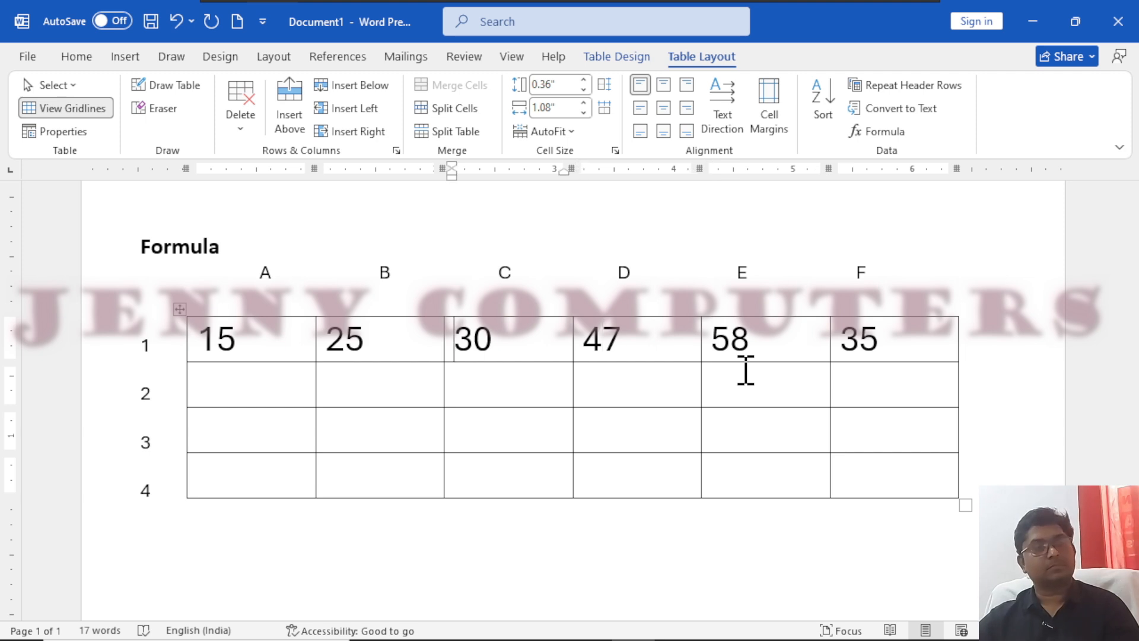
pyautogui.press('Right')
pyautogui.press('Delete')
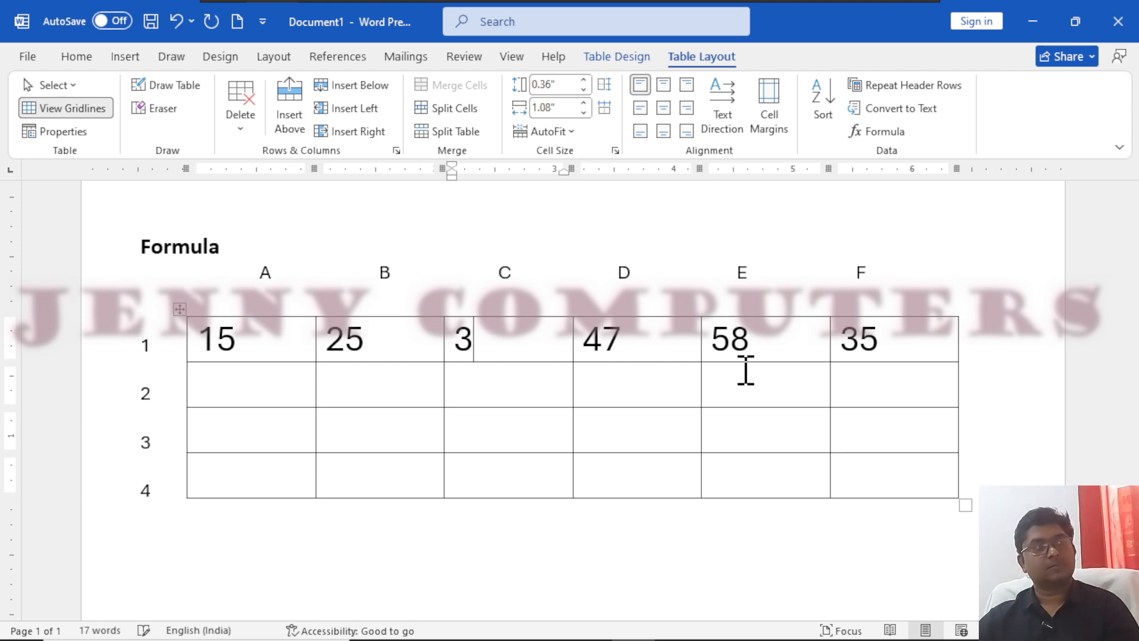
pyautogui.write('1')
pyautogui.press('Right')
pyautogui.press('Right')
pyautogui.press('Right')
pyautogui.press('Right')
pyautogui.press('Right')
pyautogui.press('Right')
pyautogui.press('Right')
pyautogui.press('F9')
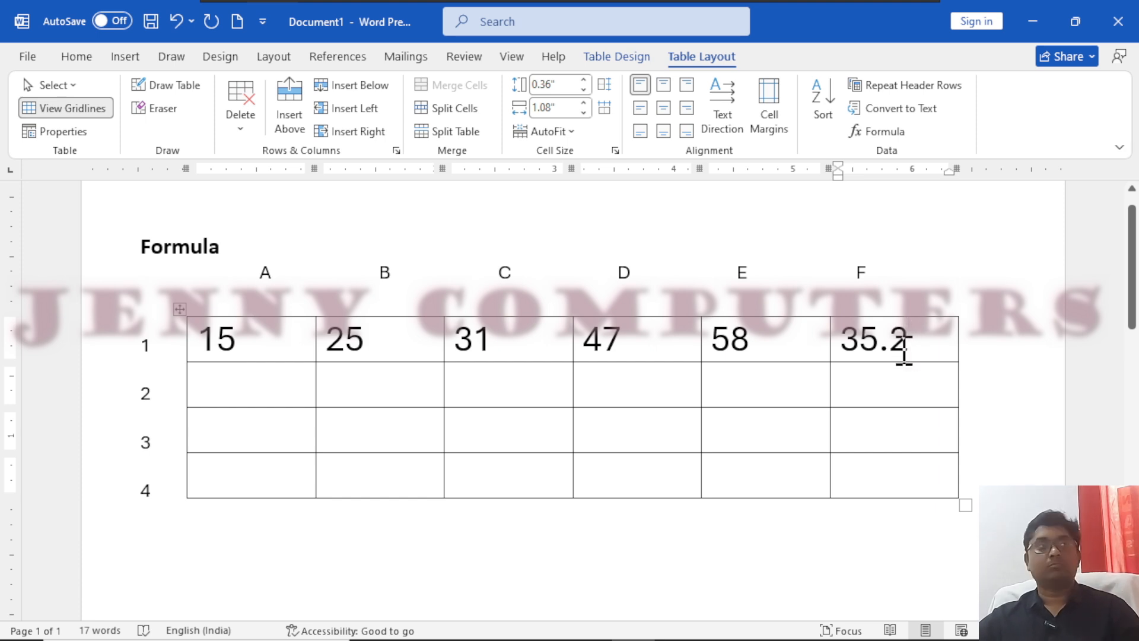
# - Open the Formula dialog for cell F2, browse the available functions and add SIGN to the formula
pyautogui.click(867, 400)
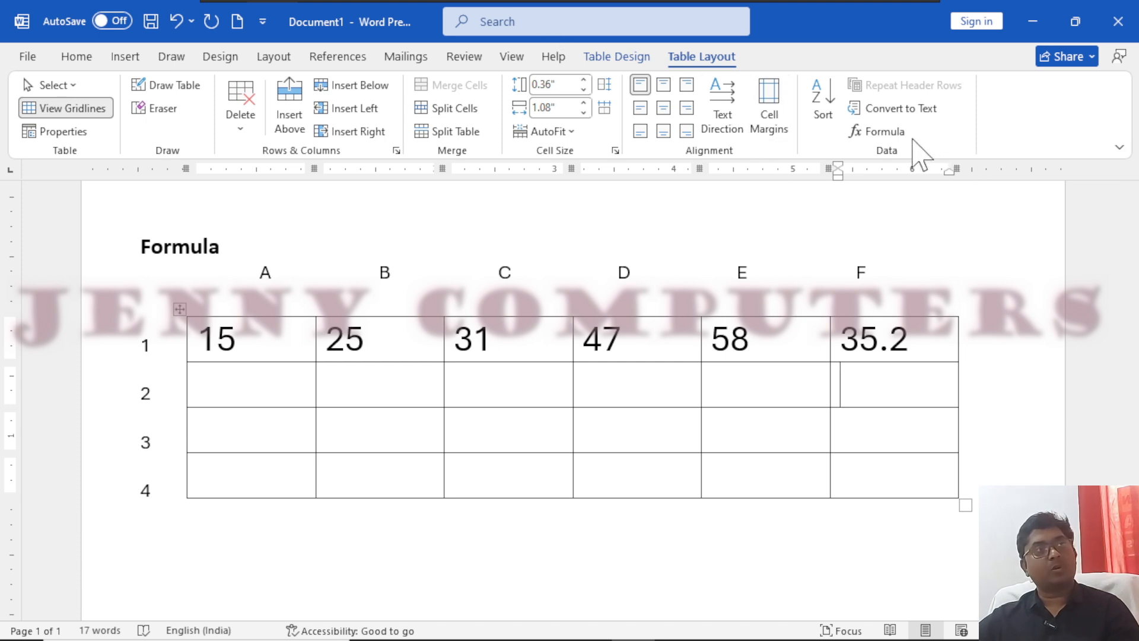
pyautogui.click(896, 132)
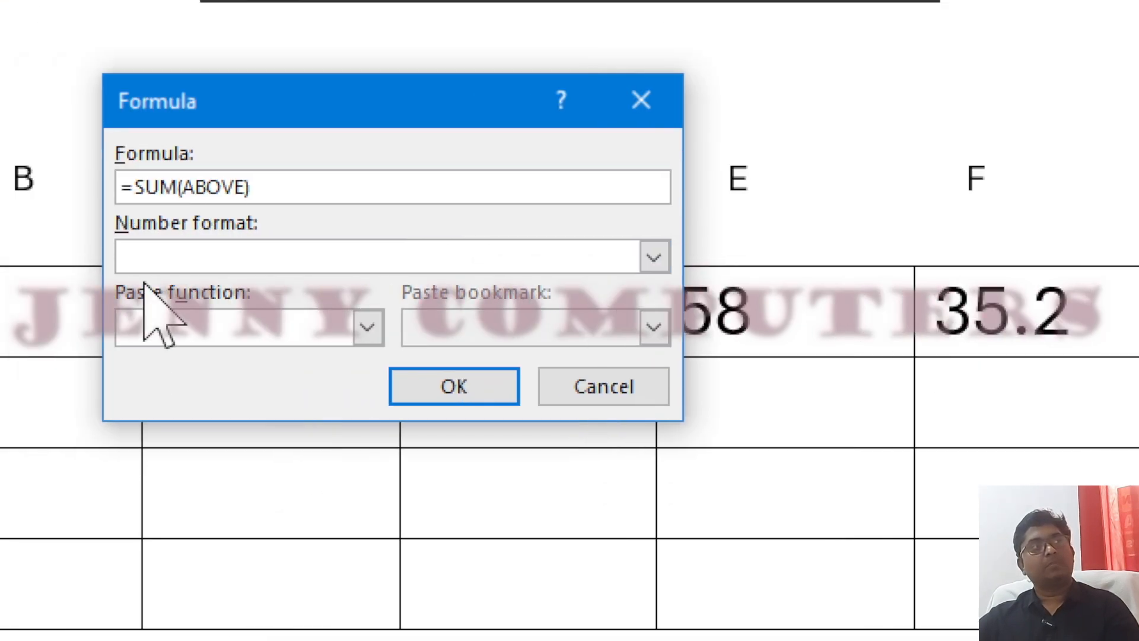
pyautogui.click(368, 327)
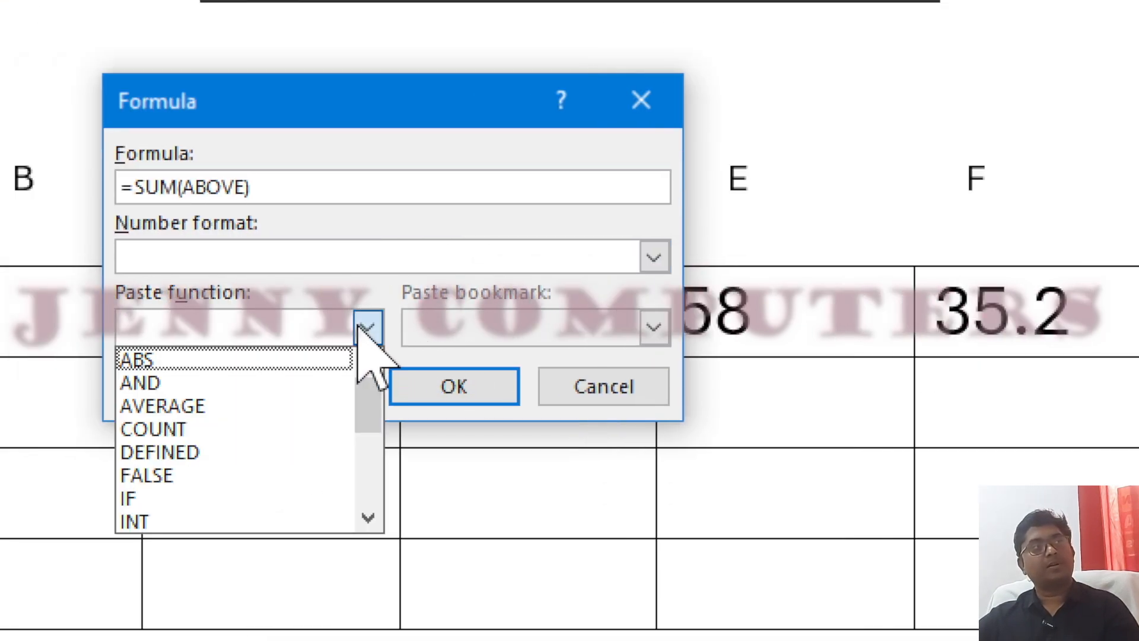
pyautogui.scroll(-3, 290, 439)
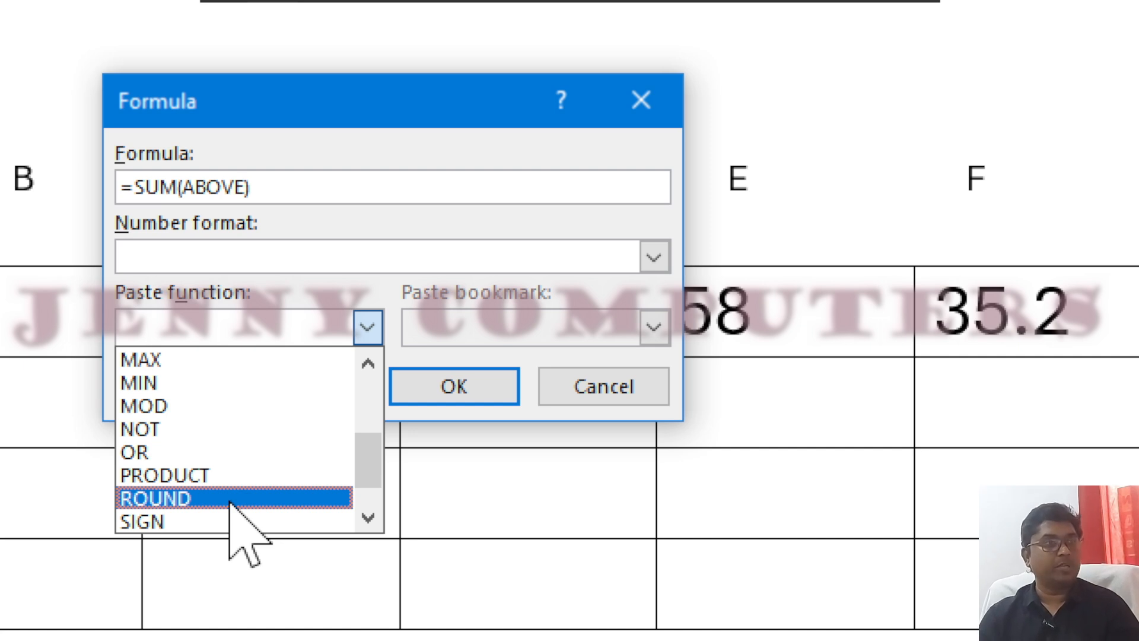
pyautogui.click(261, 524)
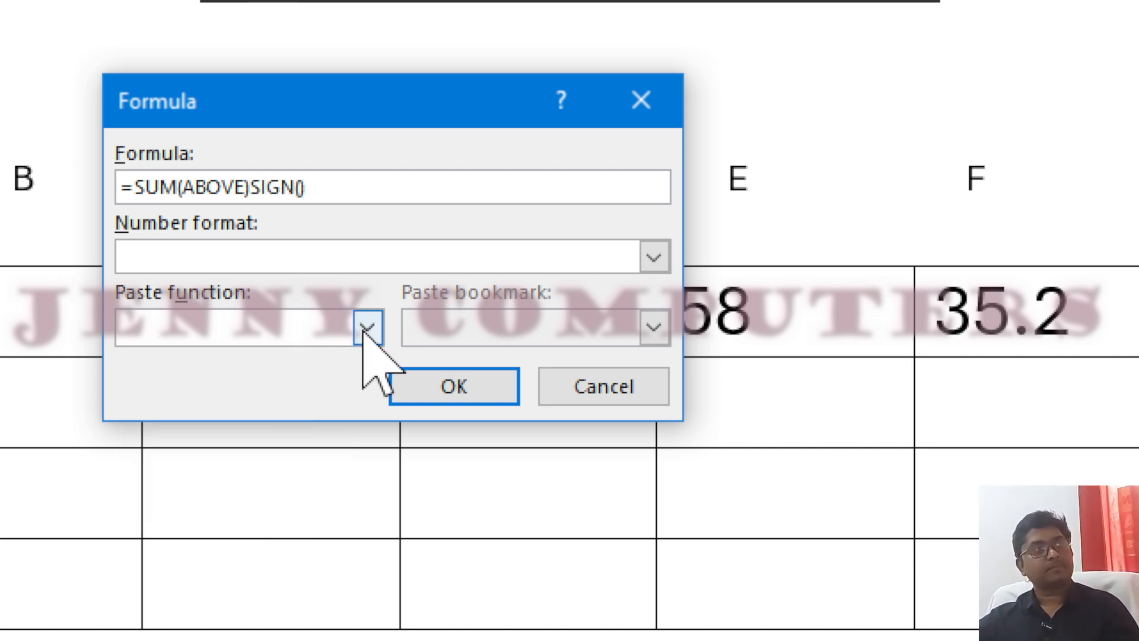
# - Clear the expression in the Formula dialog down to the equals sign
pyautogui.click(364, 195)
pyautogui.press('BackSpace')
pyautogui.press('BackSpace')
pyautogui.press('BackSpace')
pyautogui.press('BackSpace')
pyautogui.press('BackSpace')
pyautogui.press('BackSpace')
pyautogui.press('BackSpace')
pyautogui.press('BackSpace')
pyautogui.press('BackSpace')
pyautogui.press('BackSpace')
pyautogui.press('BackSpace')
pyautogui.press('BackSpace')
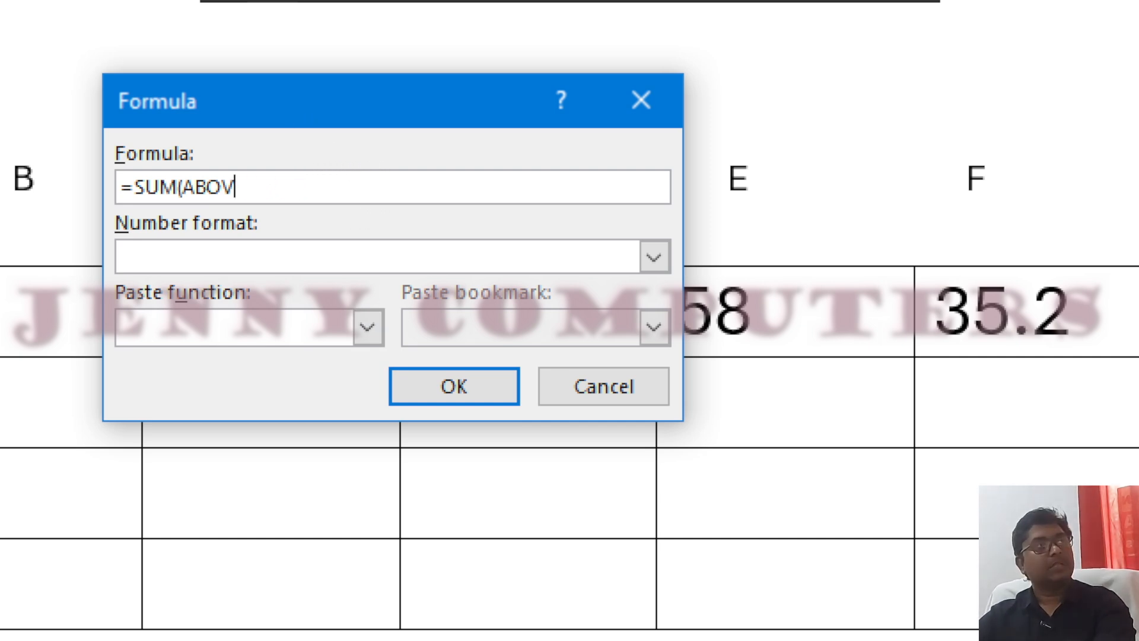
pyautogui.press('BackSpace')
pyautogui.press('BackSpace')
pyautogui.press('BackSpace')
pyautogui.press('BackSpace')
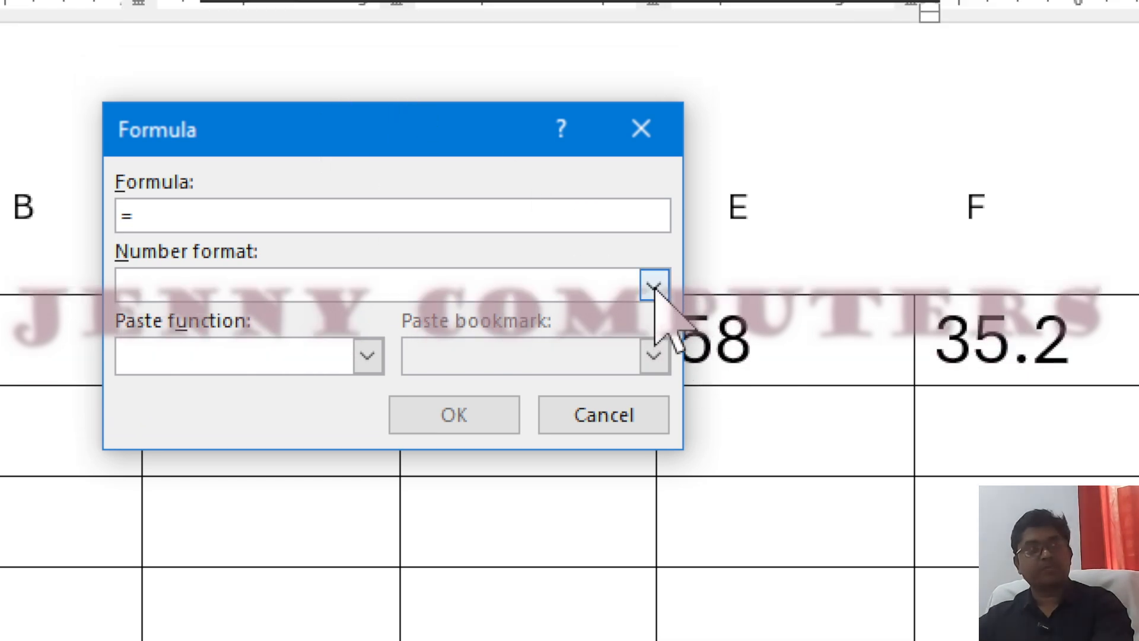
# - Review the available number formats in the Formula dialog and close it without inserting a formula
pyautogui.click(654, 286)
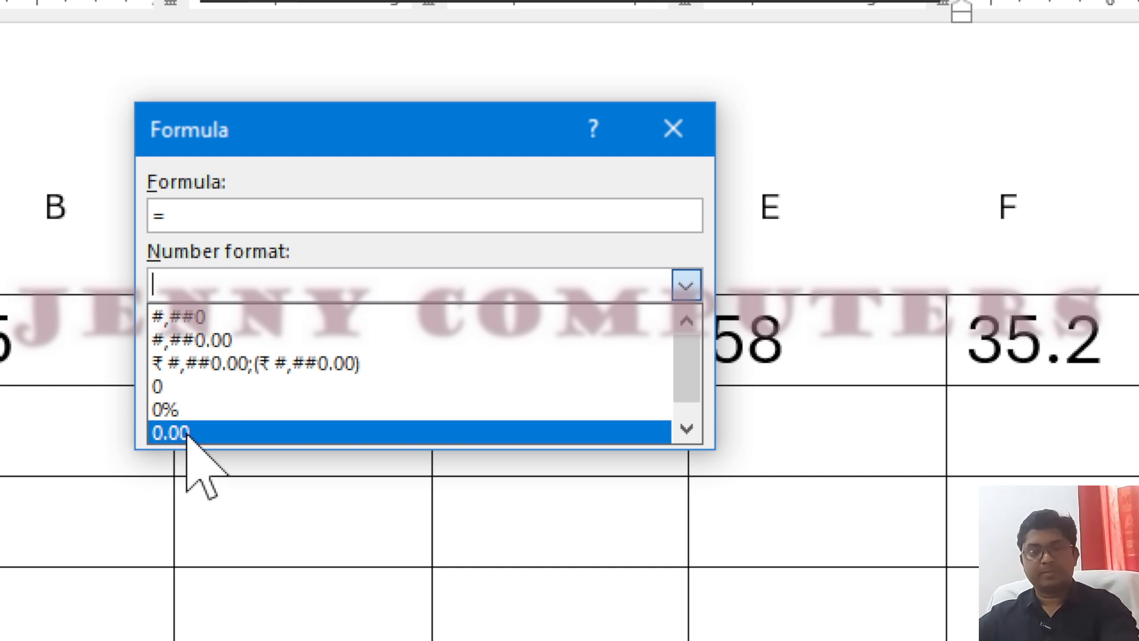
pyautogui.press('Escape')
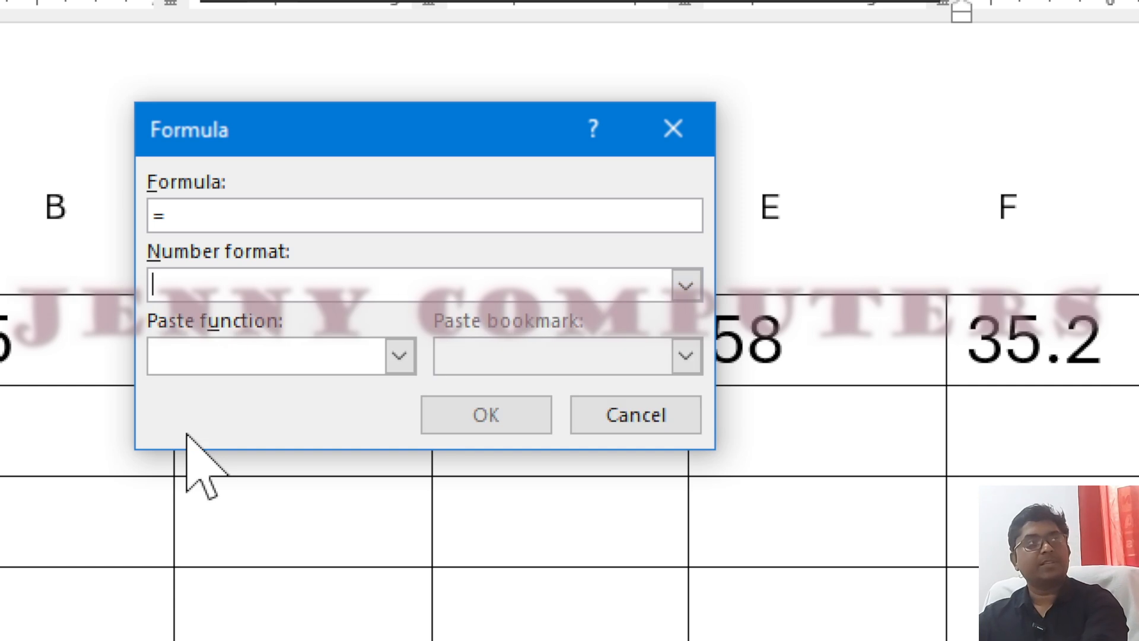
pyautogui.click(658, 125)
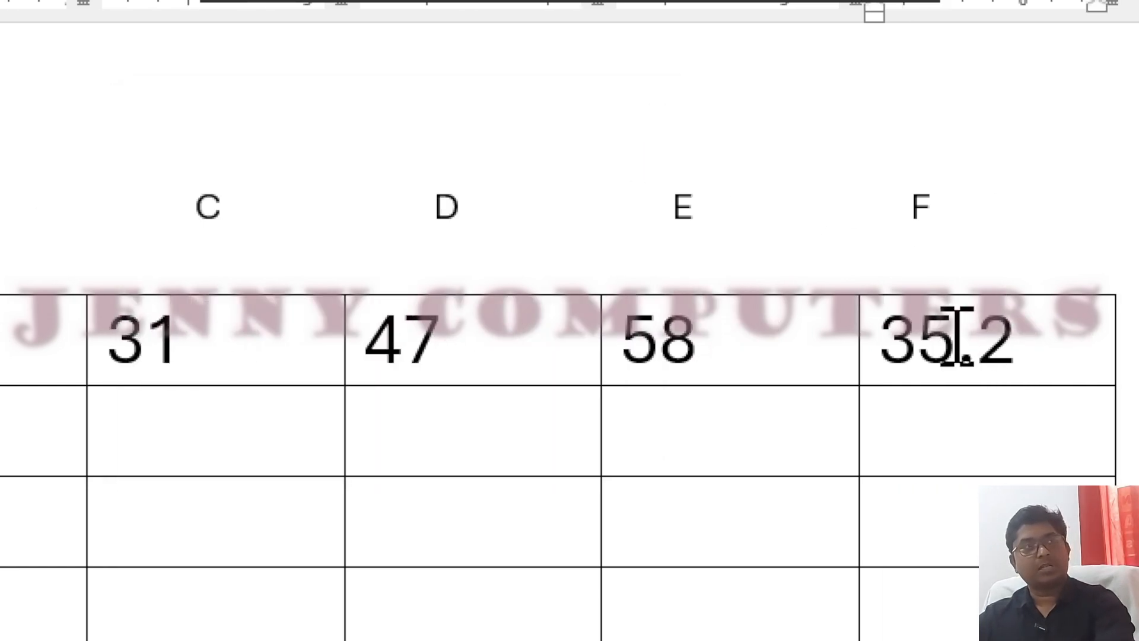
# - Delete the average field from cell F1, leaving the cell empty
pyautogui.doubleClick(957, 336)
pyautogui.press('Delete')
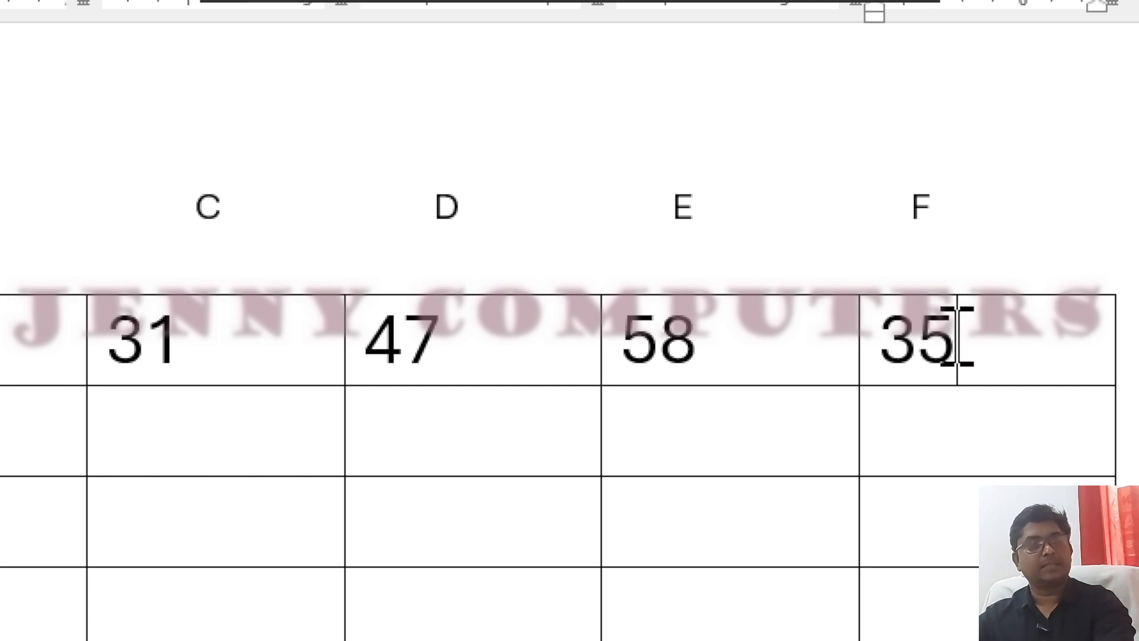
pyautogui.doubleClick(956, 337)
pyautogui.press('Delete')
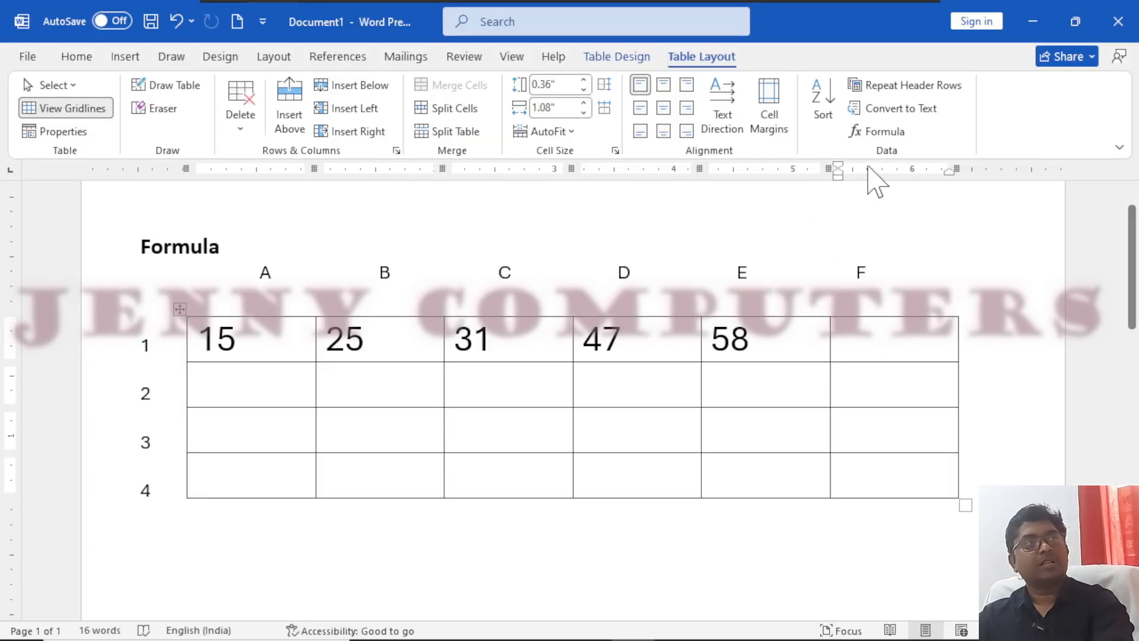
# - Open the Formula dialog for cell F1, add AVERAGE to the expression and clear everything down to the equals sign
pyautogui.click(855, 131)
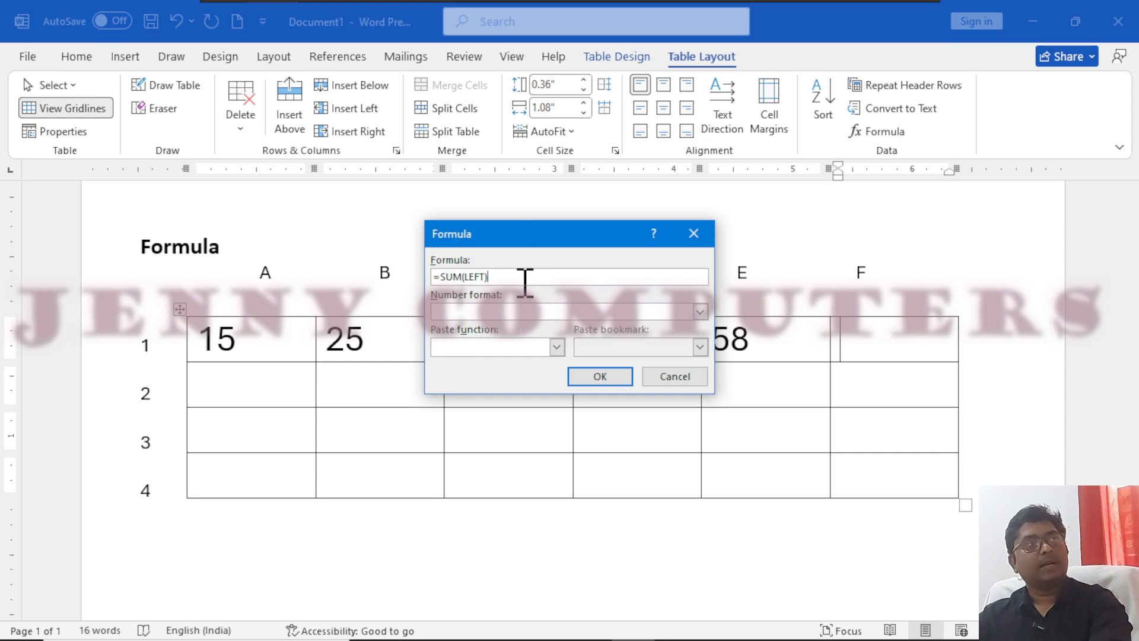
pyautogui.moveTo(483, 264); pyautogui.dragTo(422, 246)
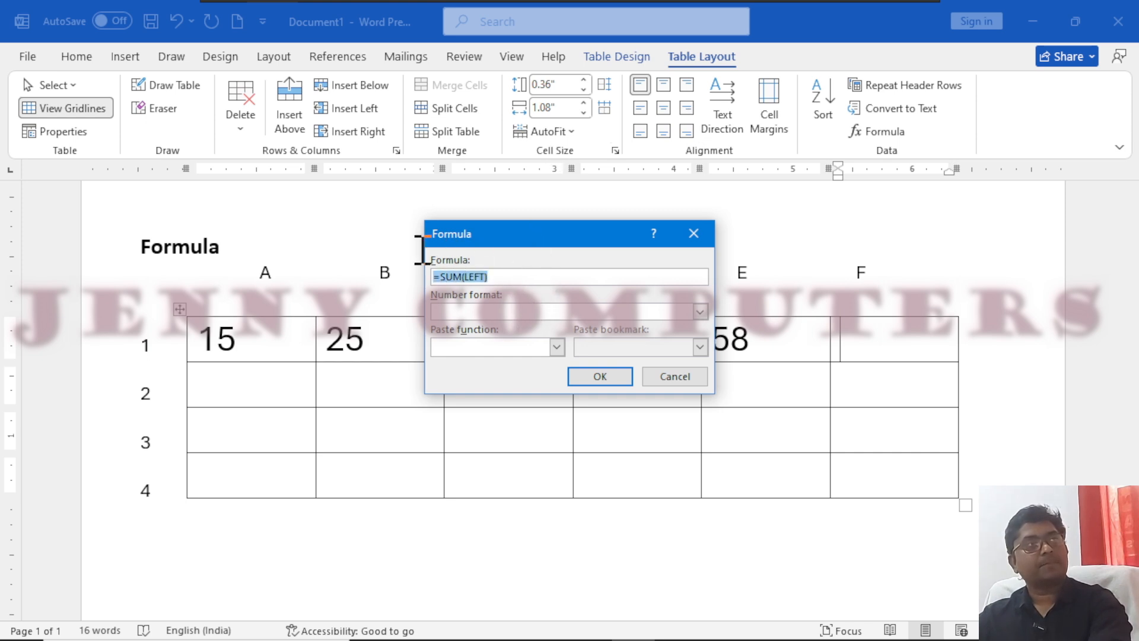
pyautogui.click(558, 347)
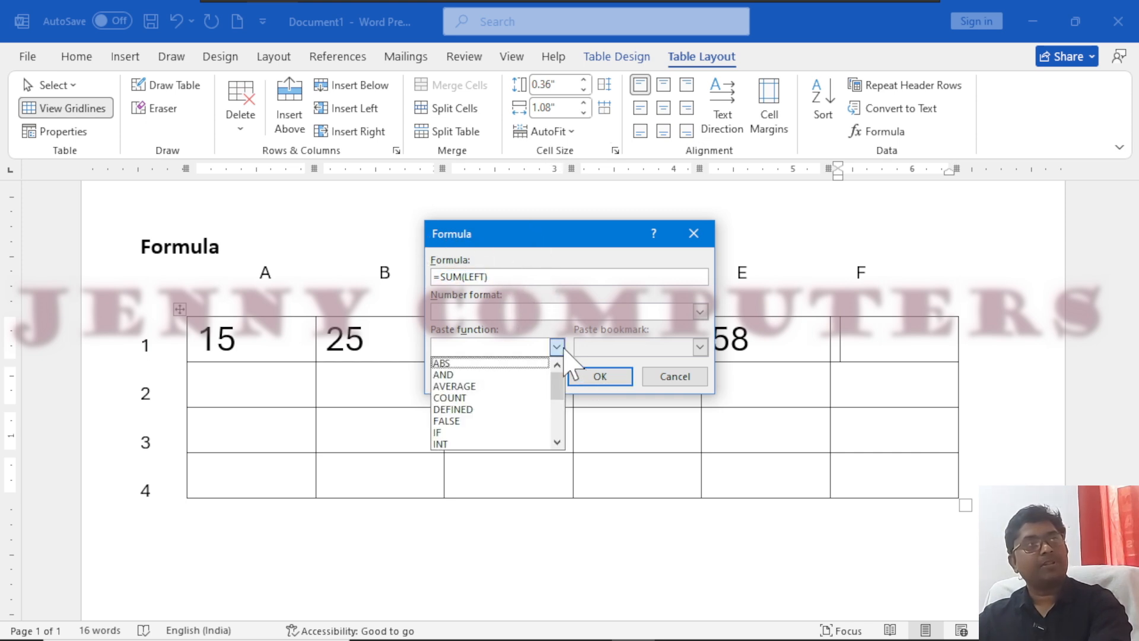
pyautogui.click(525, 387)
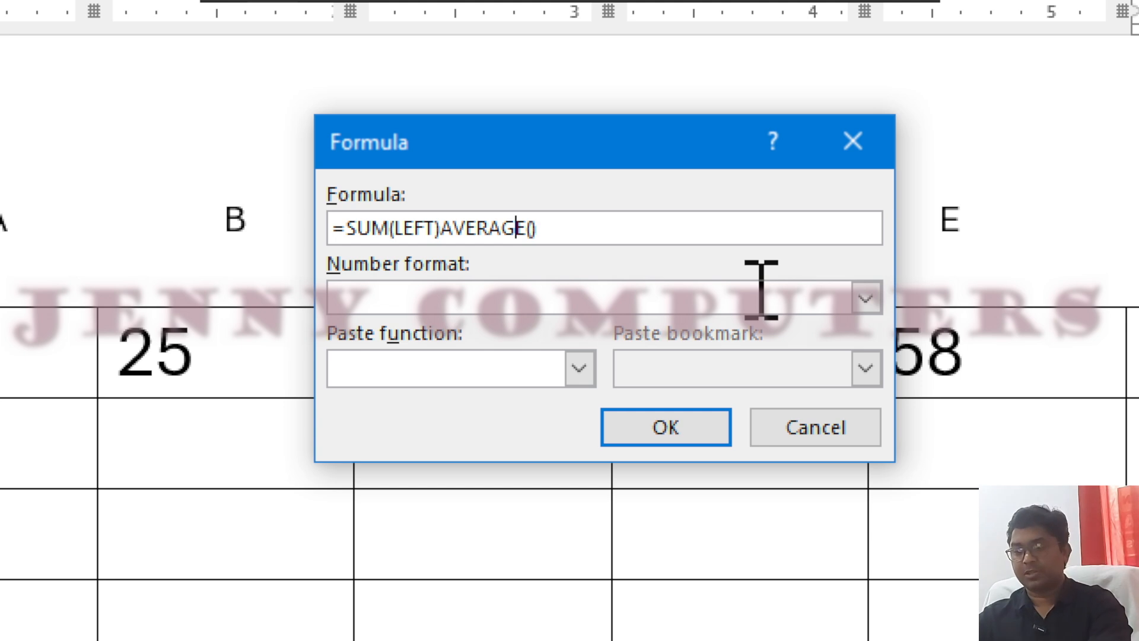
pyautogui.press('BackSpace')
pyautogui.press('BackSpace')
pyautogui.press('BackSpace')
pyautogui.press('BackSpace')
pyautogui.press('BackSpace')
pyautogui.press('BackSpace')
pyautogui.press('BackSpace')
pyautogui.press('BackSpace')
pyautogui.press('BackSpace')
pyautogui.press('BackSpace')
pyautogui.press('BackSpace')
pyautogui.press('BackSpace')
pyautogui.press('BackSpace')
pyautogui.press('BackSpace')
pyautogui.press('BackSpace')
pyautogui.press('BackSpace')
pyautogui.press('BackSpace')
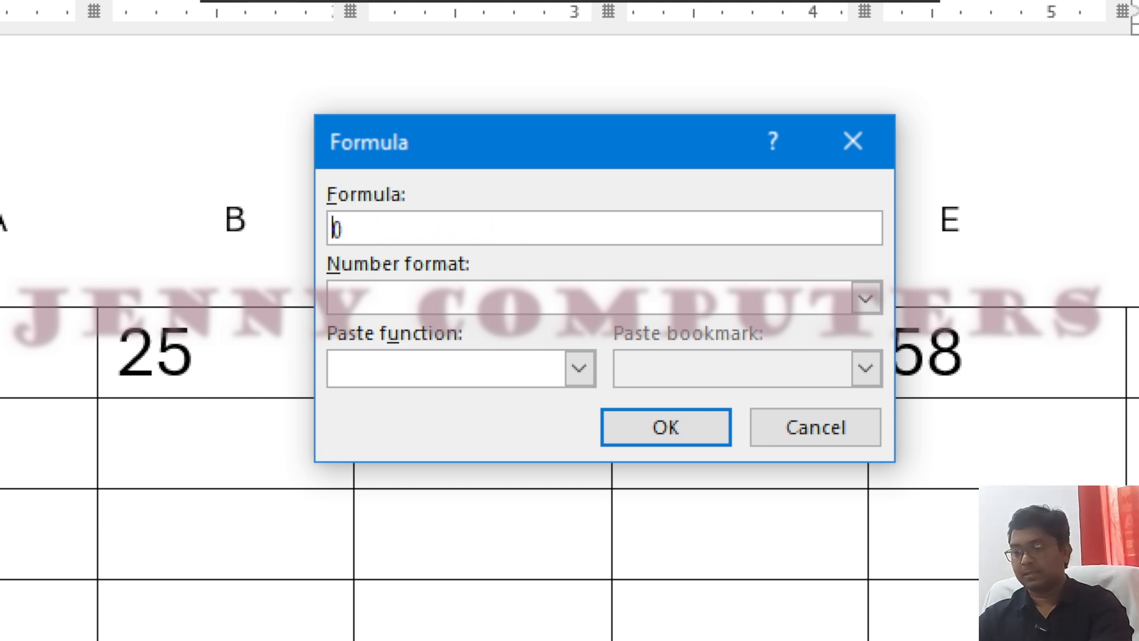
pyautogui.press('Delete')
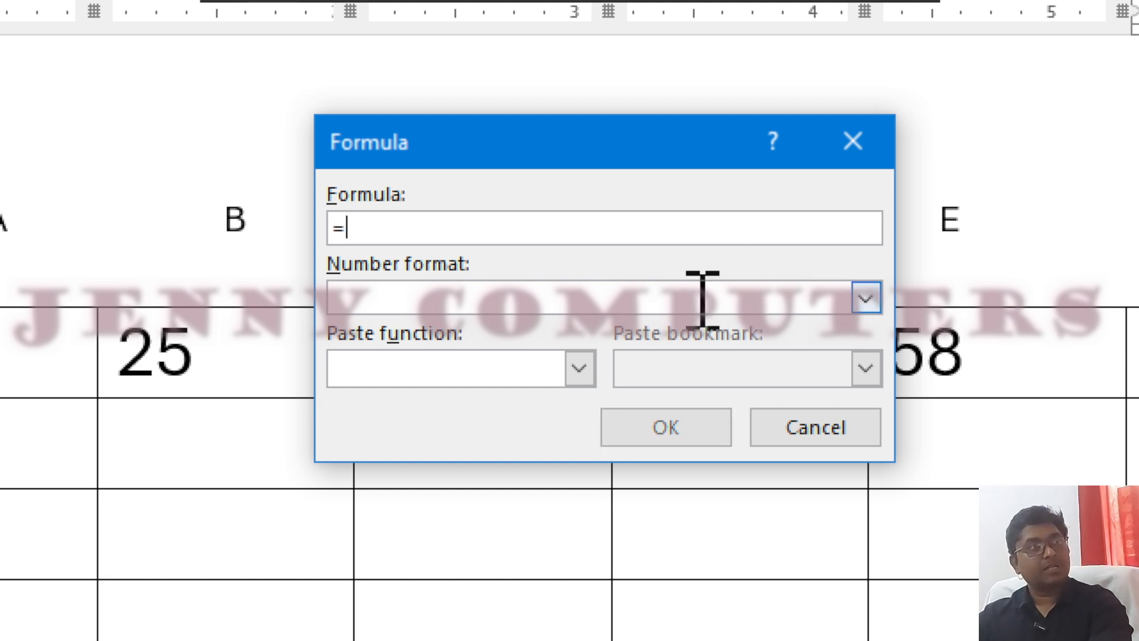
# - Try the formula =AVERAGE(left) with the 0.00% number format in cell F1 and undo the insertion
pyautogui.click(578, 368)
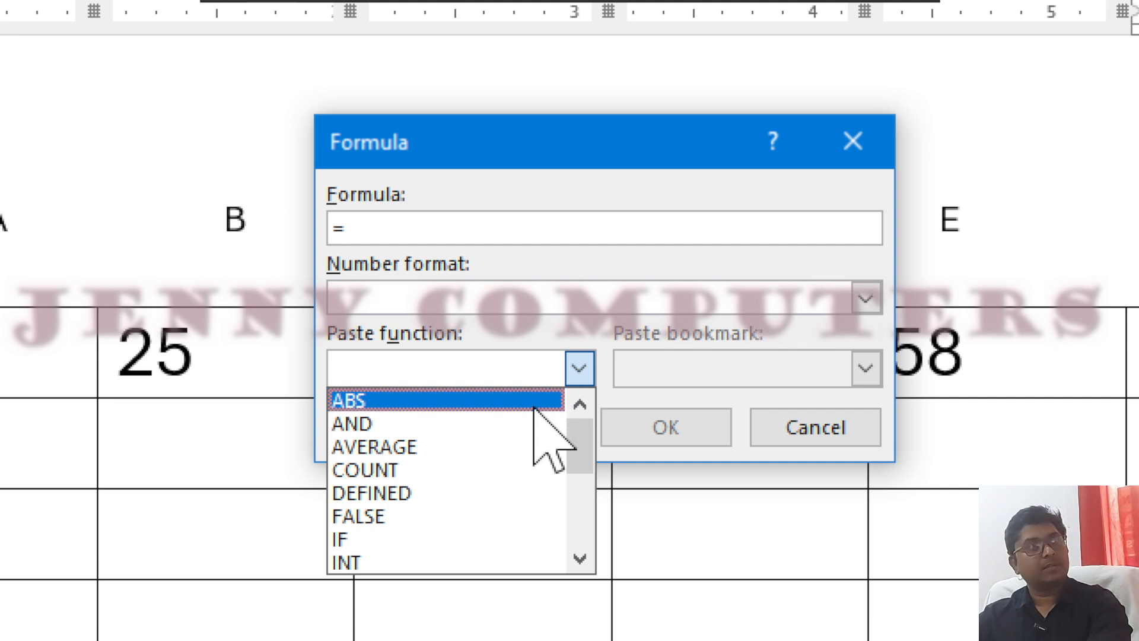
pyautogui.click(522, 450)
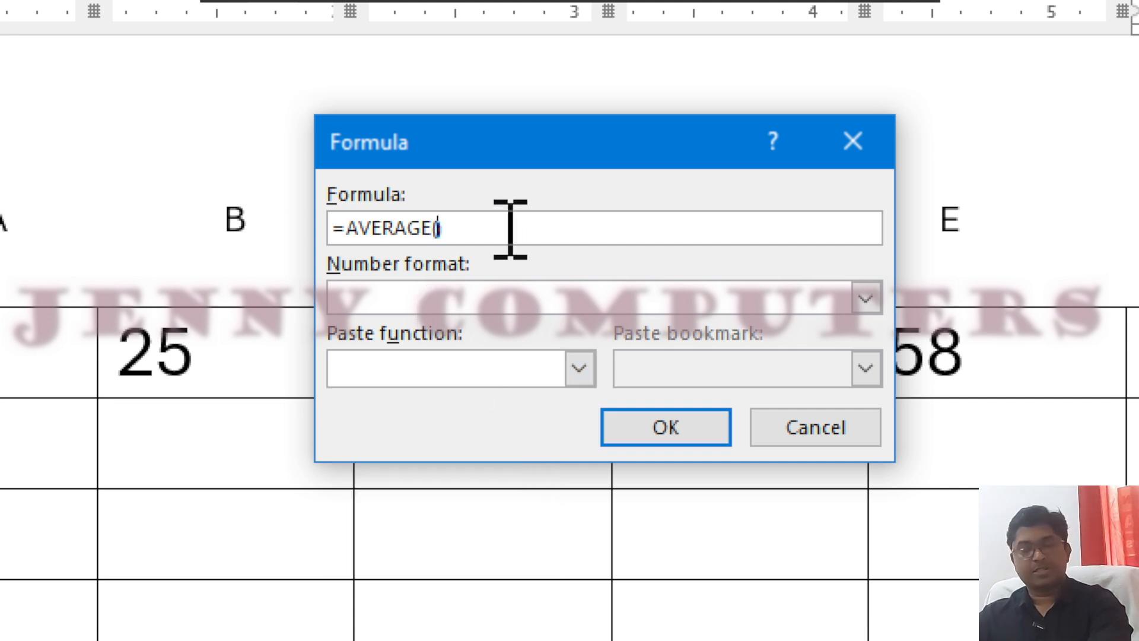
pyautogui.write('left')
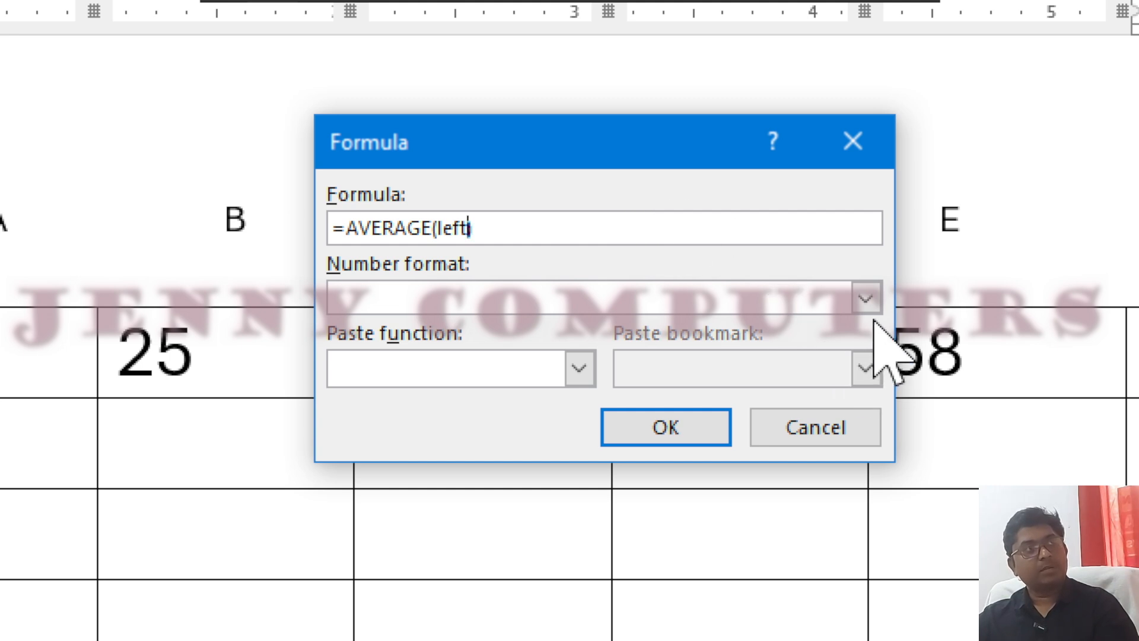
pyautogui.click(866, 298)
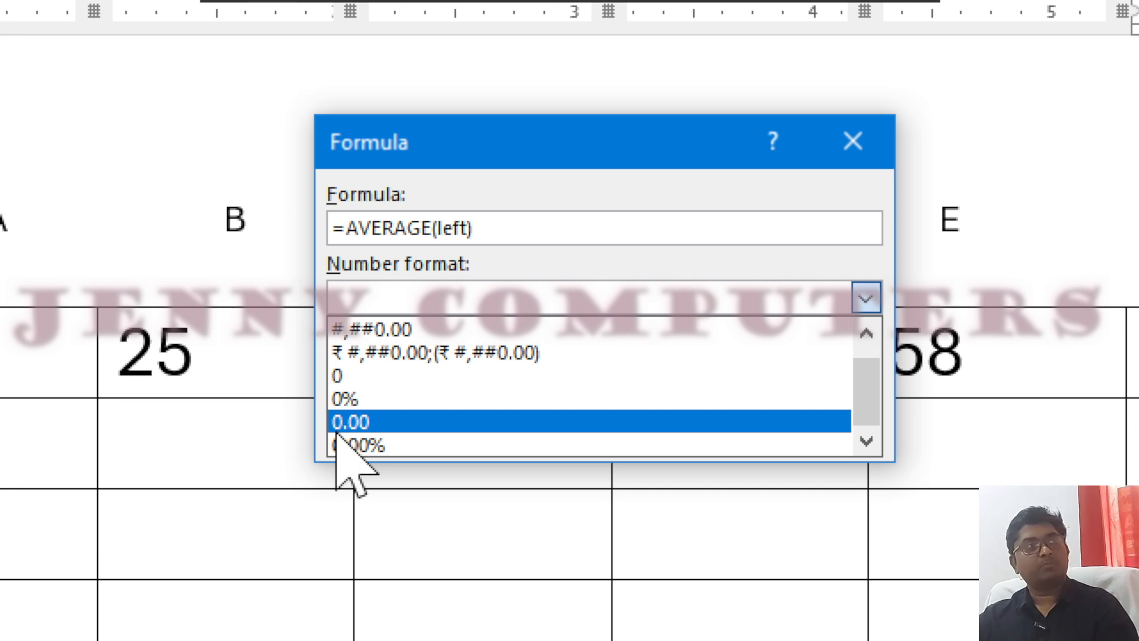
pyautogui.click(375, 446)
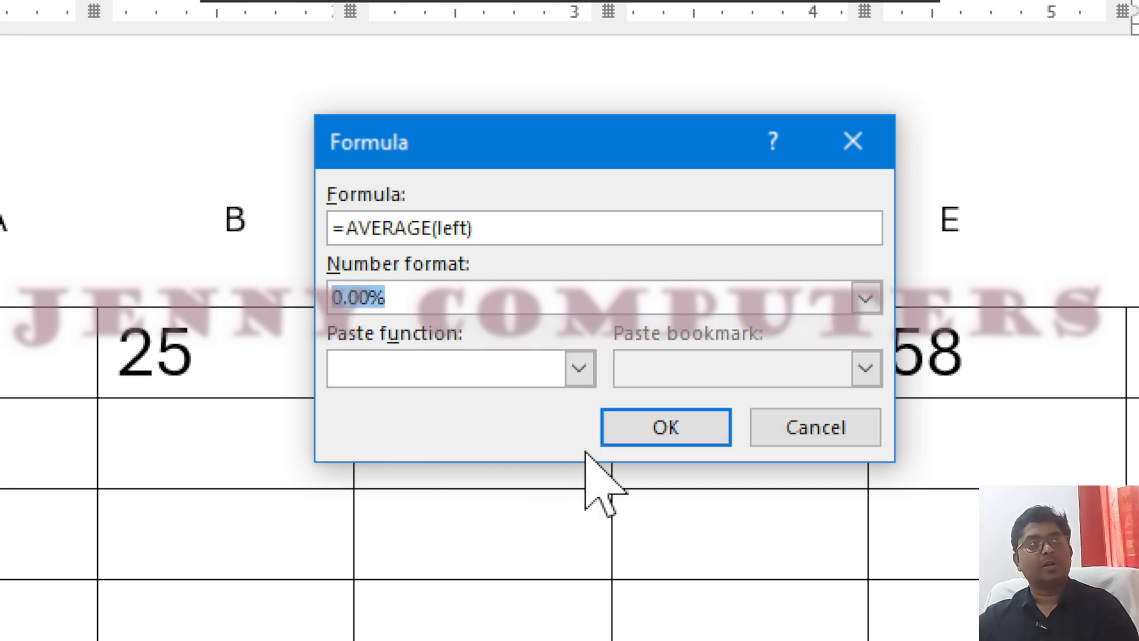
pyautogui.click(659, 437)
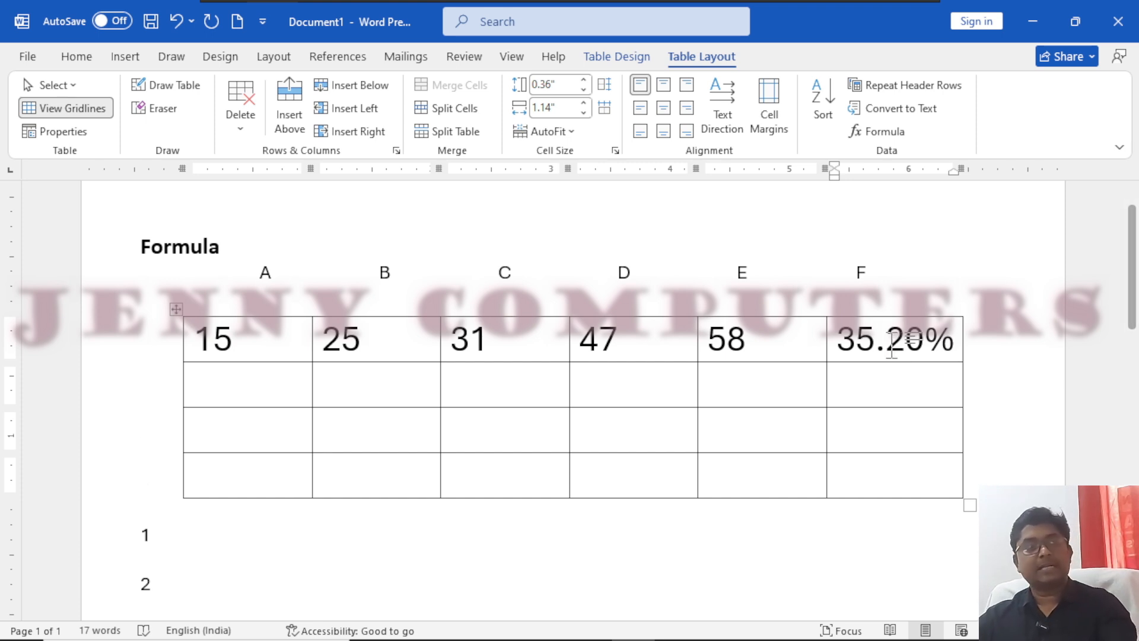
pyautogui.hotkey('ctrl', 'z')
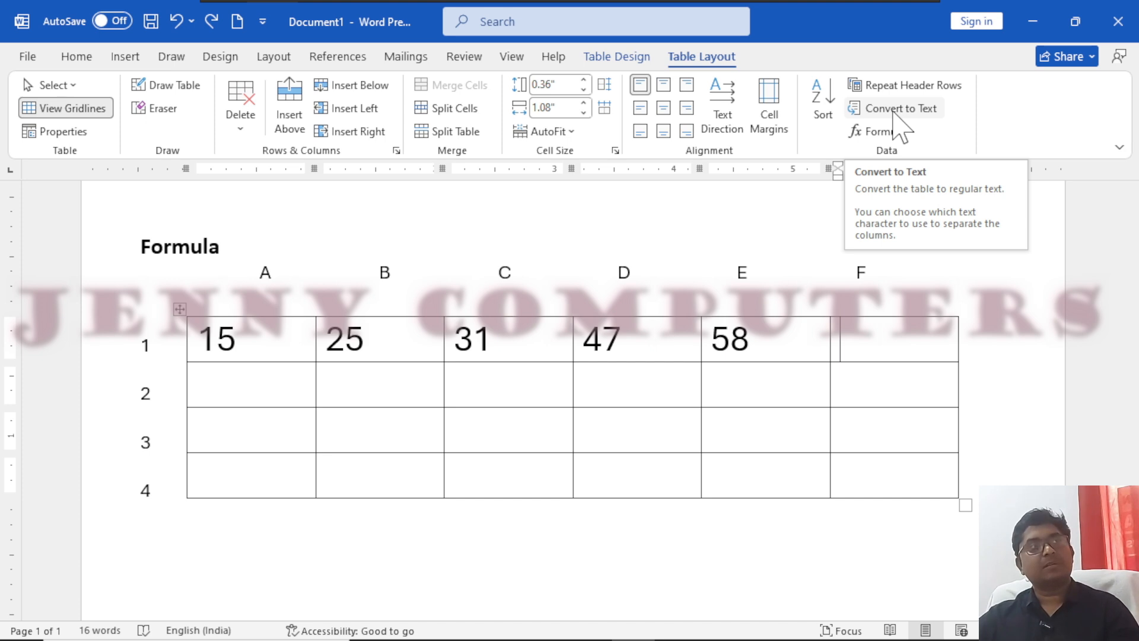
# - Insert the formula =AVERAGE(left) in cell F1 without a number format, replacing the default SUM expression
pyautogui.click(885, 132)
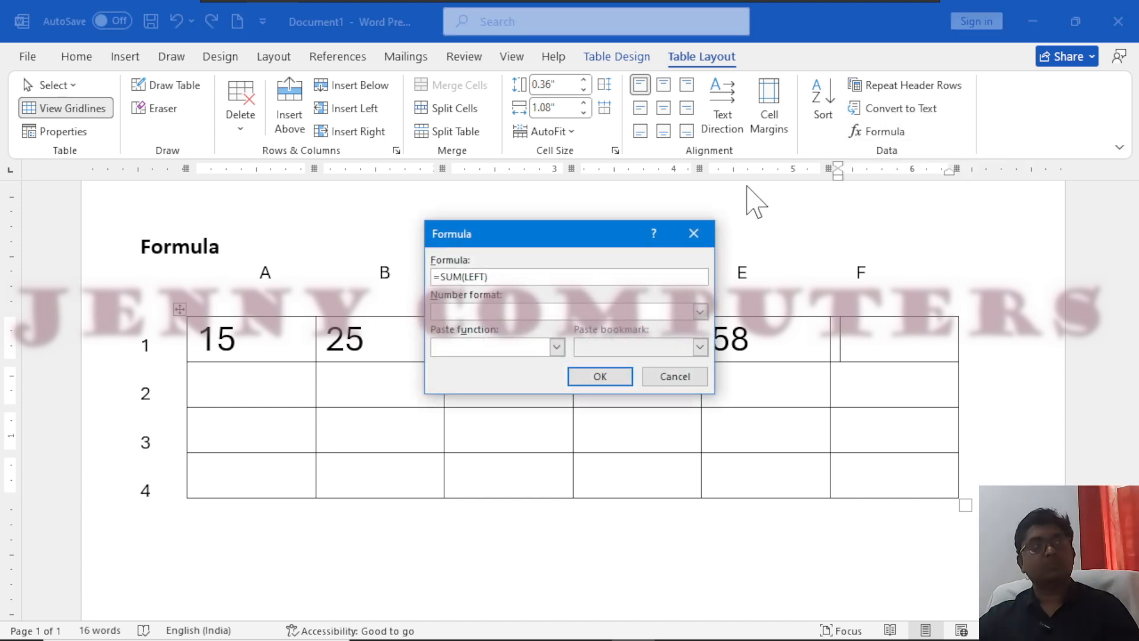
pyautogui.click(699, 310)
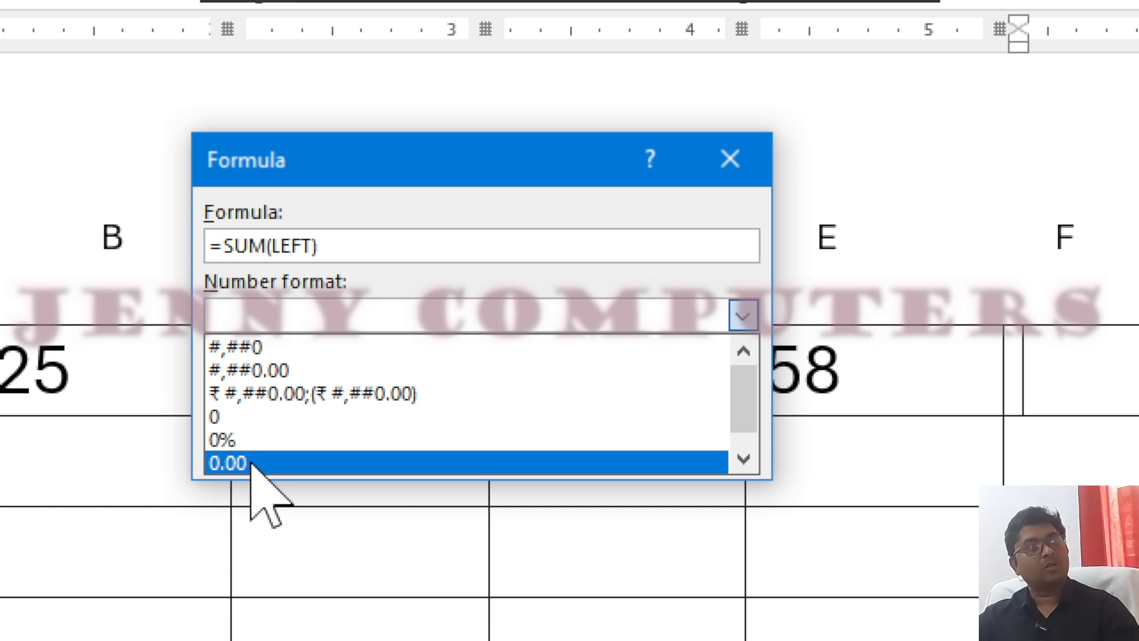
pyautogui.scroll(-1, 268, 460)
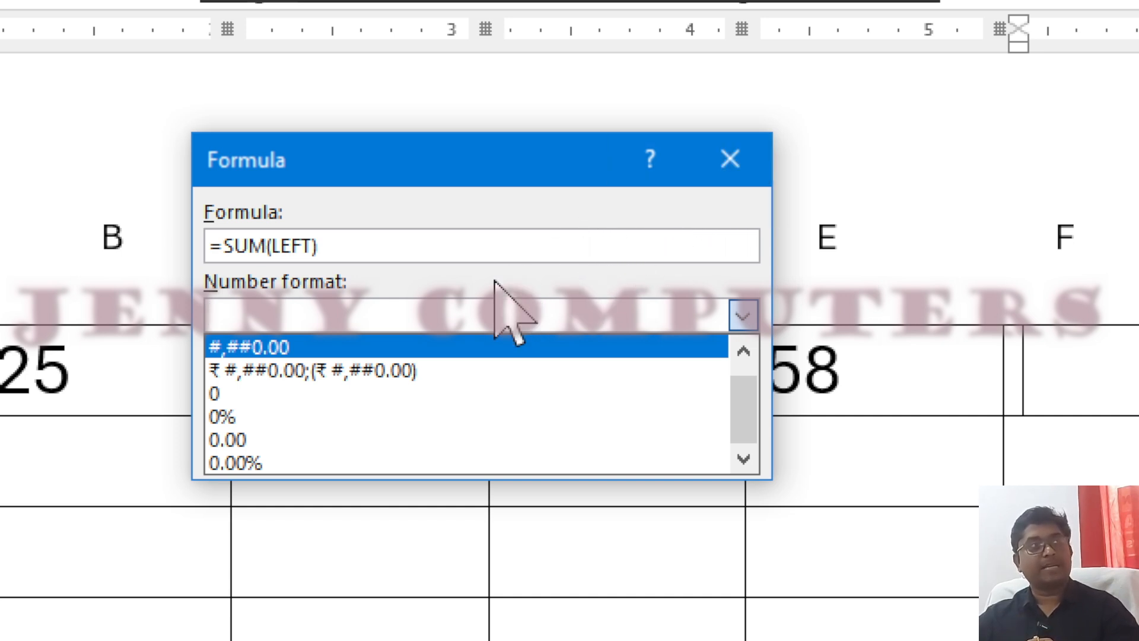
pyautogui.click(469, 235)
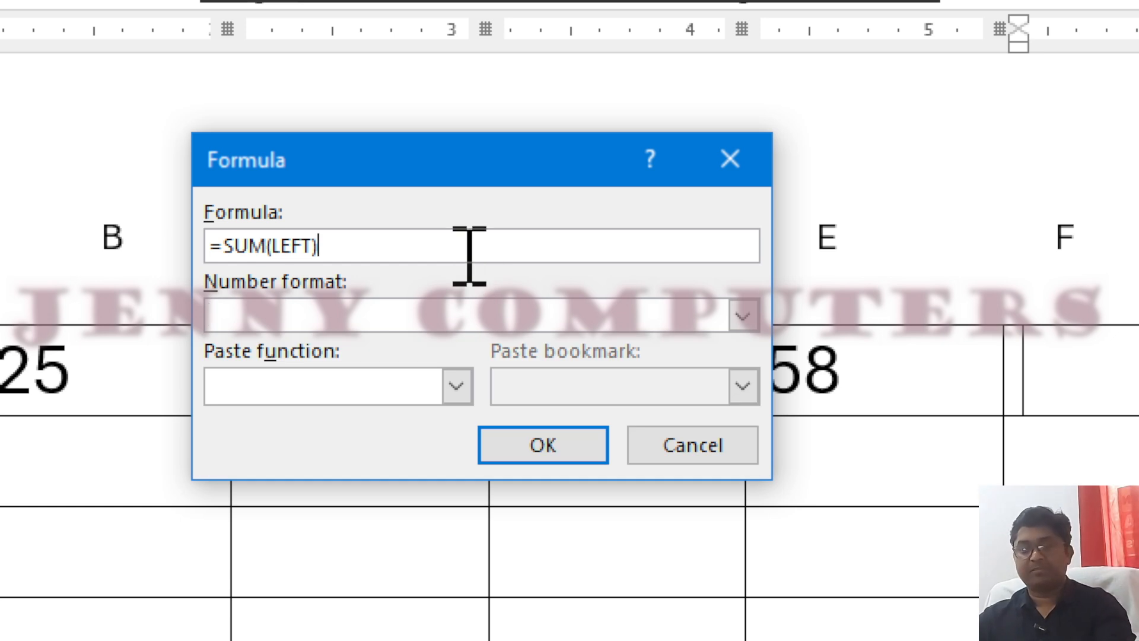
pyautogui.press('BackSpace')
pyautogui.press('BackSpace')
pyautogui.press('BackSpace')
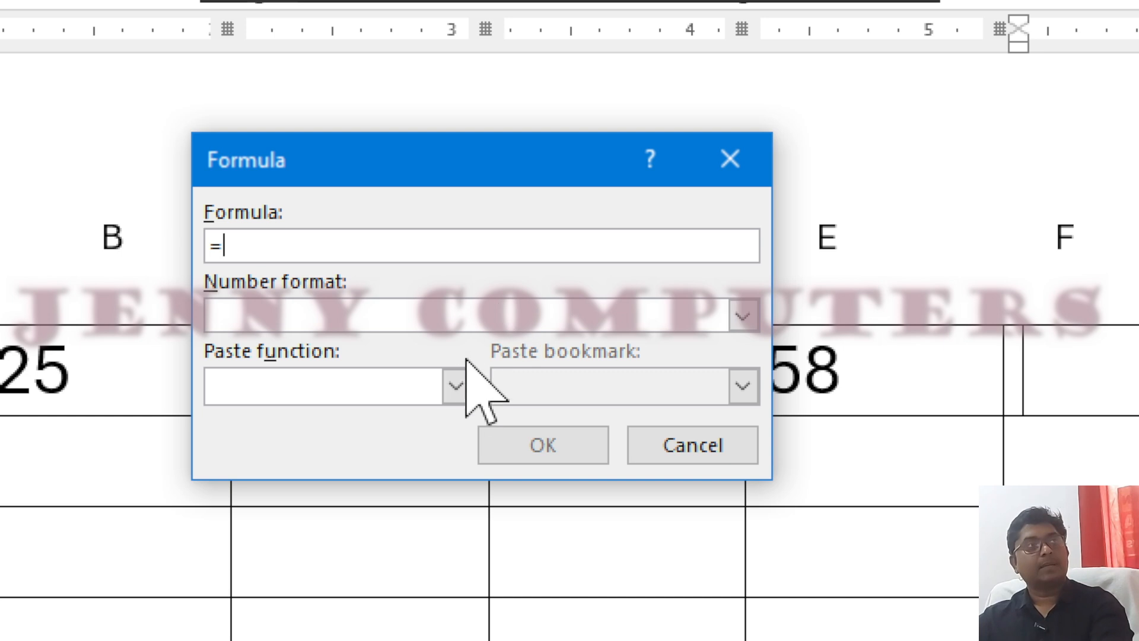
pyautogui.click(450, 397)
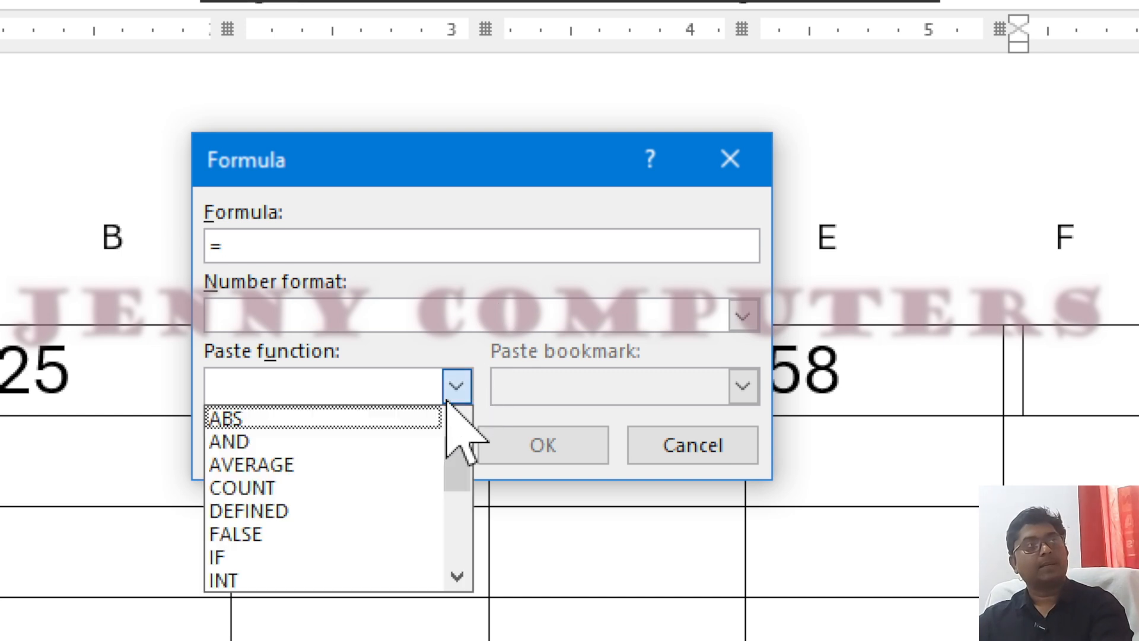
pyautogui.click(336, 465)
pyautogui.write('left)')
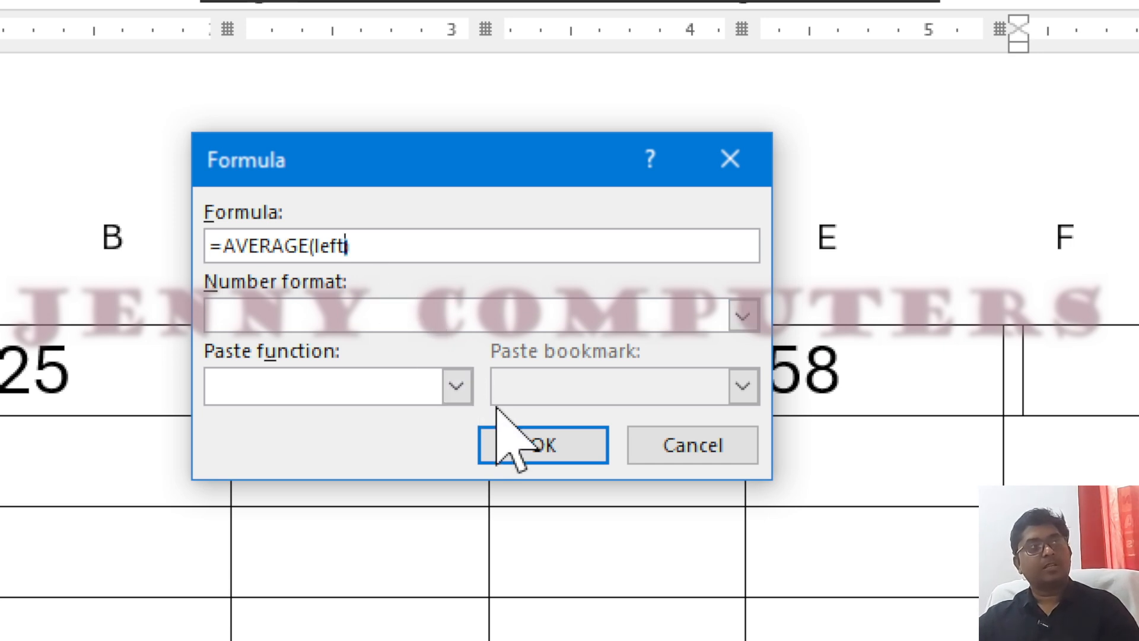
pyautogui.click(510, 436)
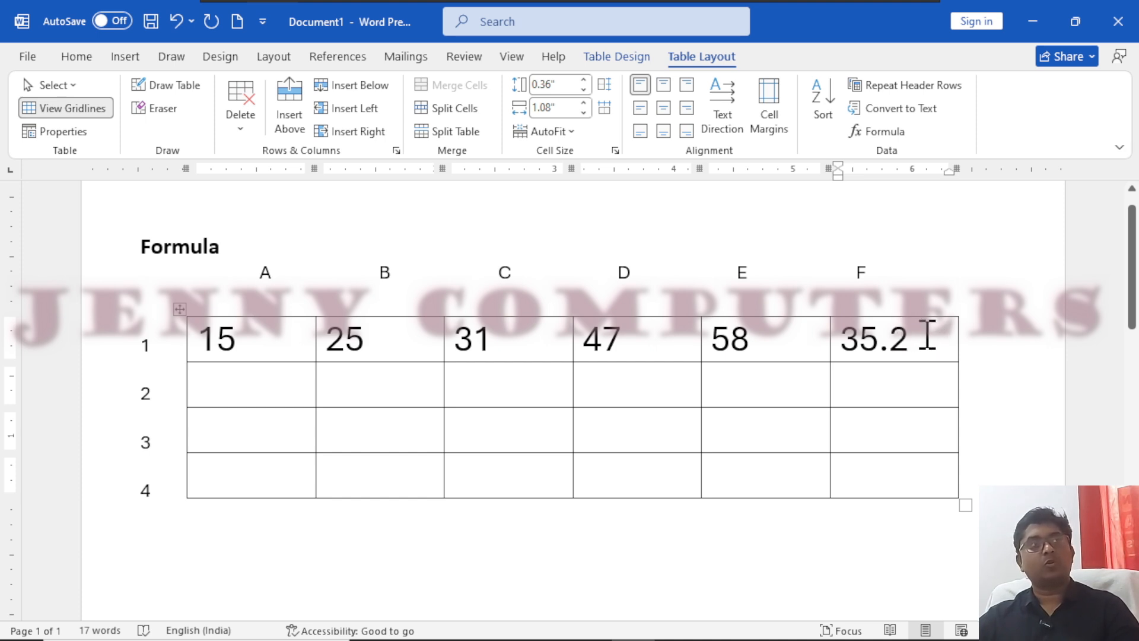
# - Open the Formula dialog for cell F2 and clear the default SUM expression down to the equals sign
pyautogui.click(866, 385)
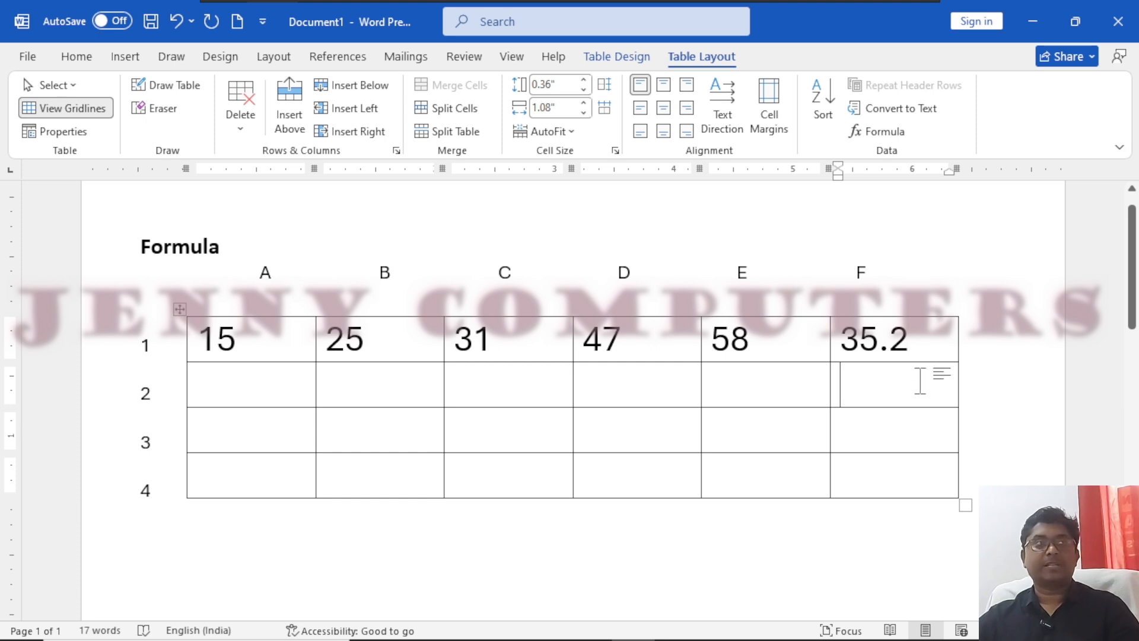
pyautogui.click(869, 132)
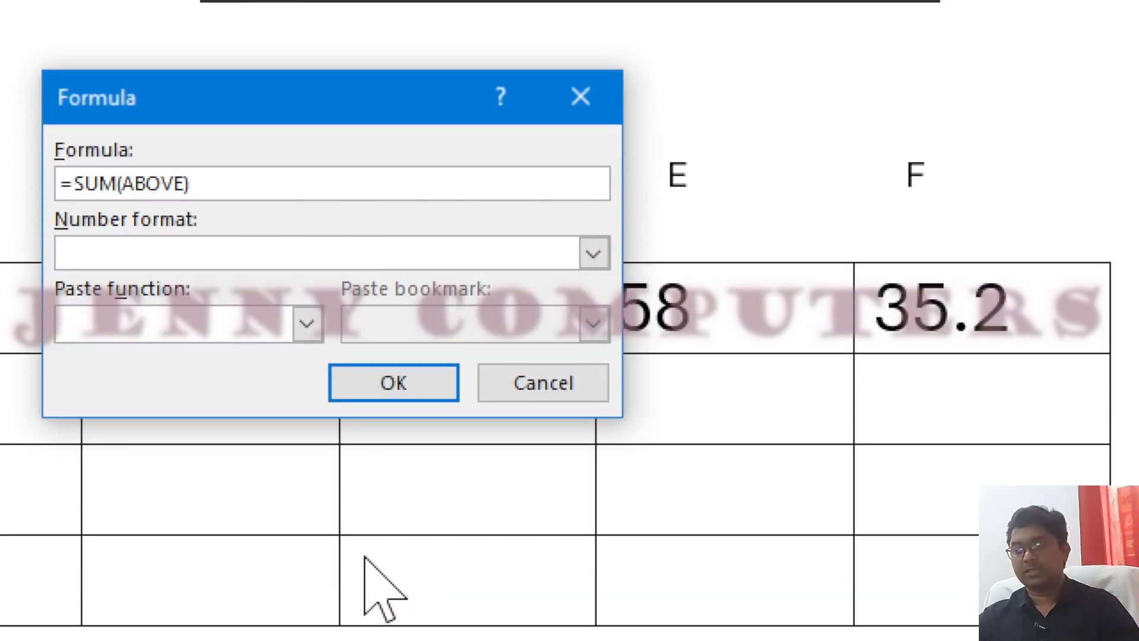
pyautogui.press('BackSpace')
pyautogui.press('BackSpace')
pyautogui.press('BackSpace')
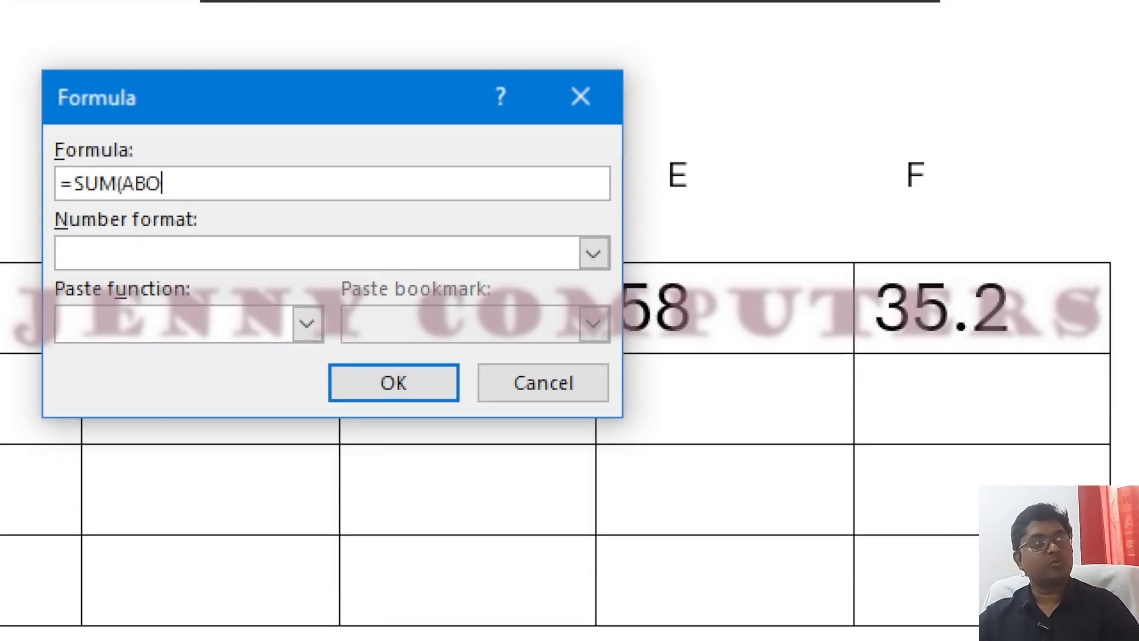
pyautogui.press('BackSpace')
pyautogui.press('BackSpace')
pyautogui.press('BackSpace')
pyautogui.press('BackSpace')
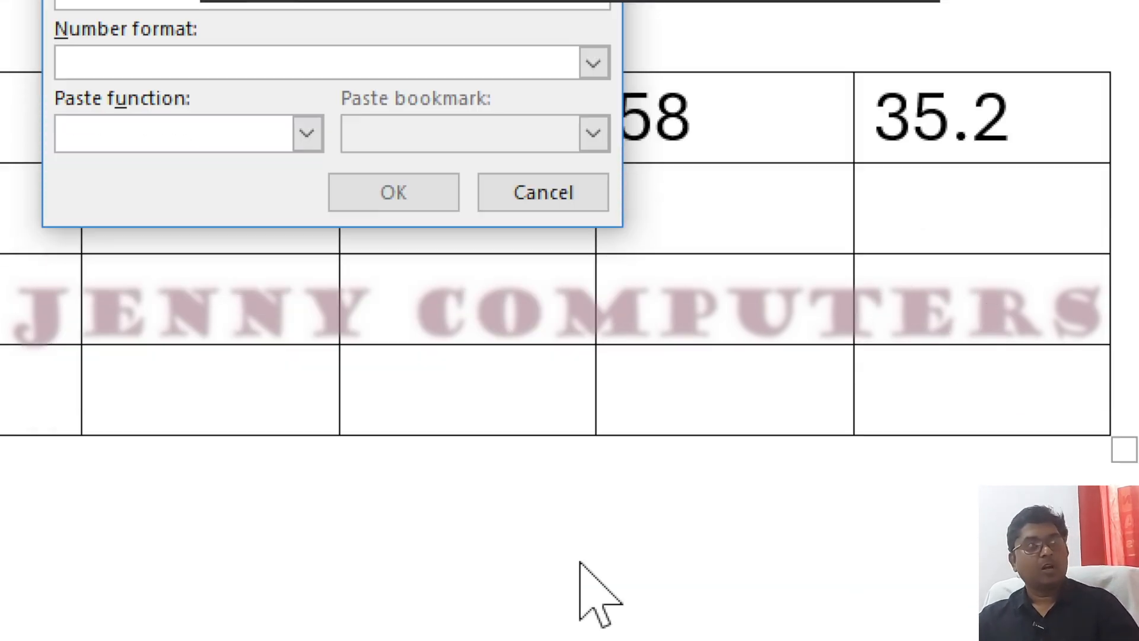
# - Choose the ROUND function and insert =ROUND(f1,3) in cell F2
pyautogui.click(307, 132)
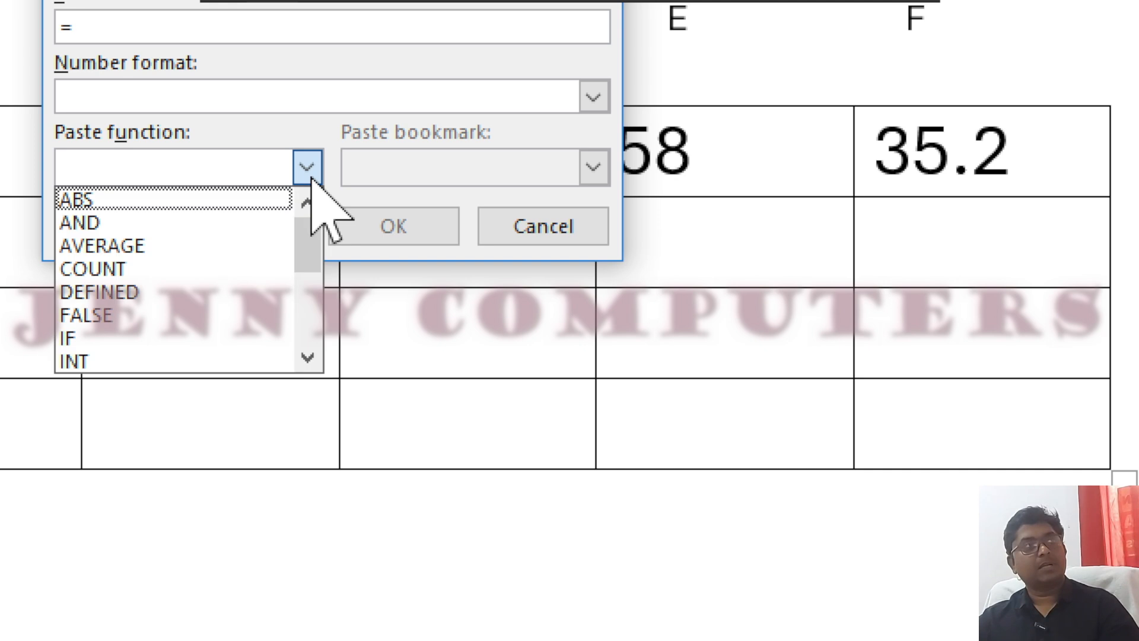
pyautogui.scroll(-2, 226, 261)
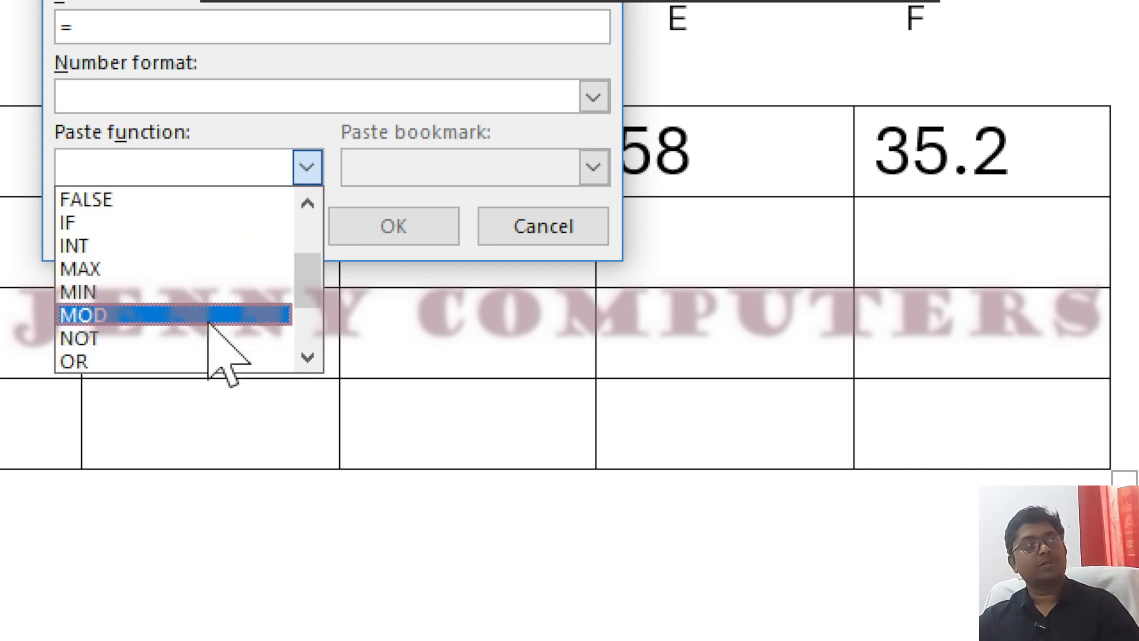
pyautogui.scroll(-1, 205, 338)
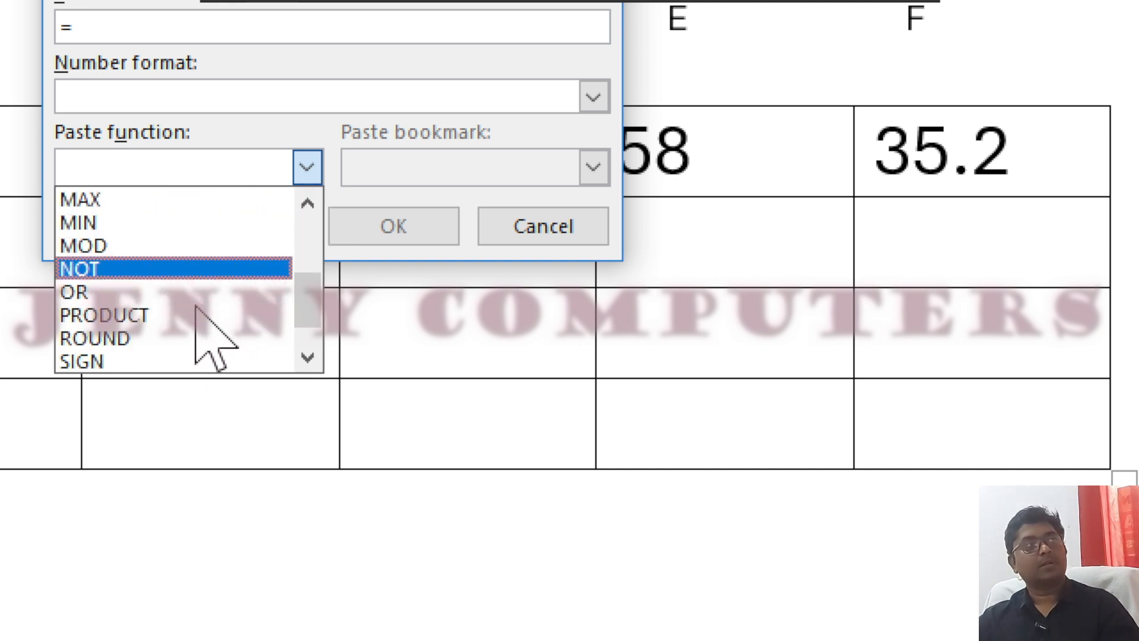
pyautogui.click(171, 337)
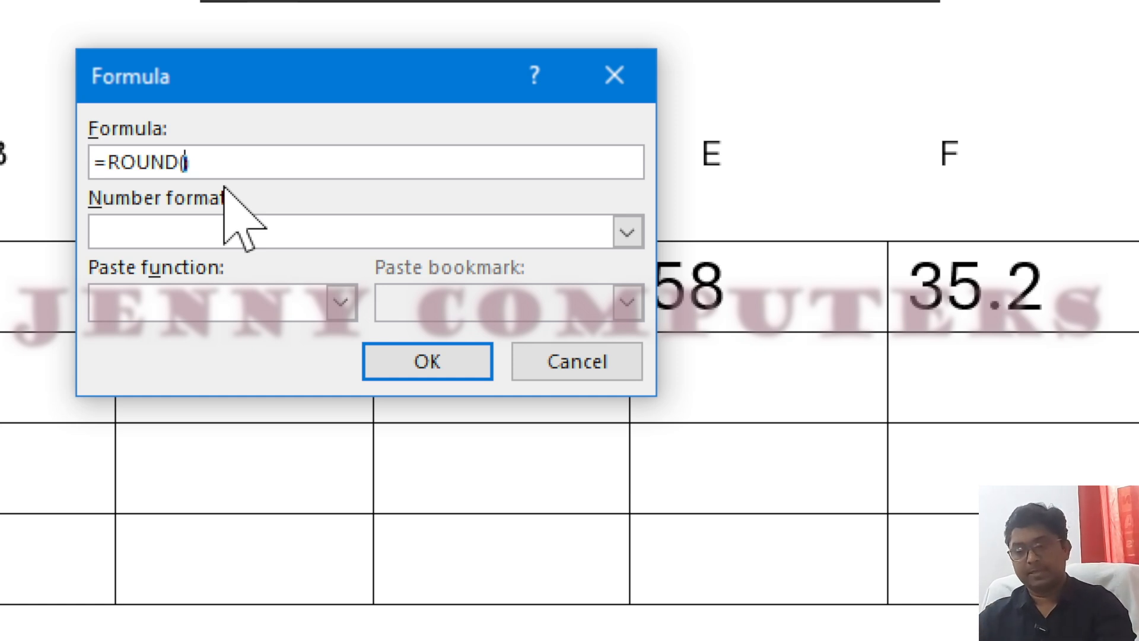
pyautogui.write('f1,3')
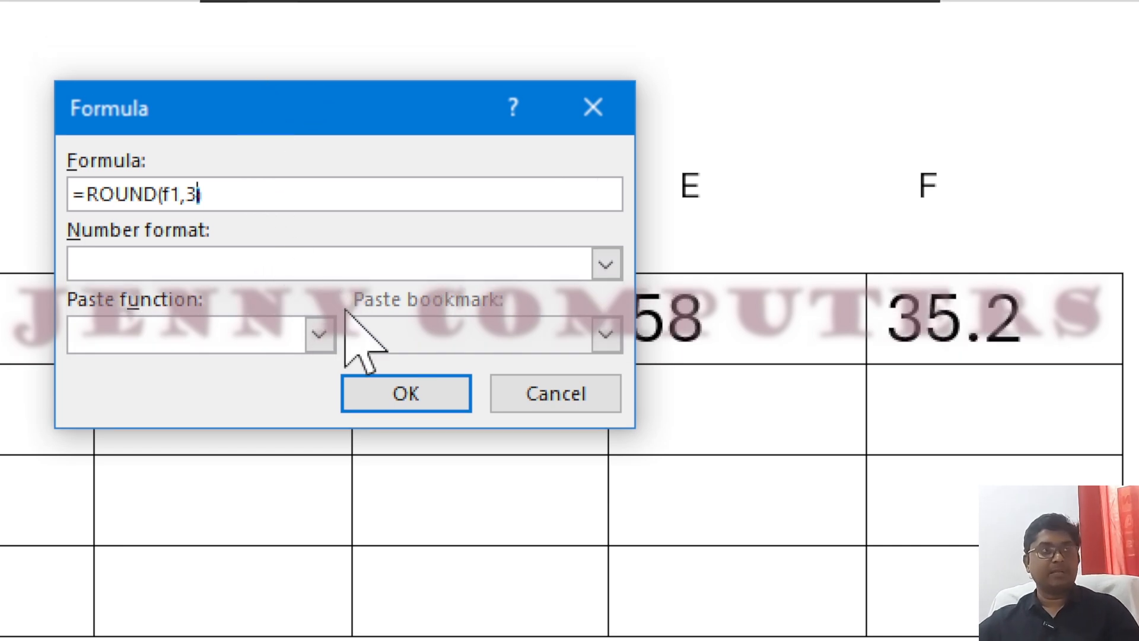
pyautogui.click(432, 394)
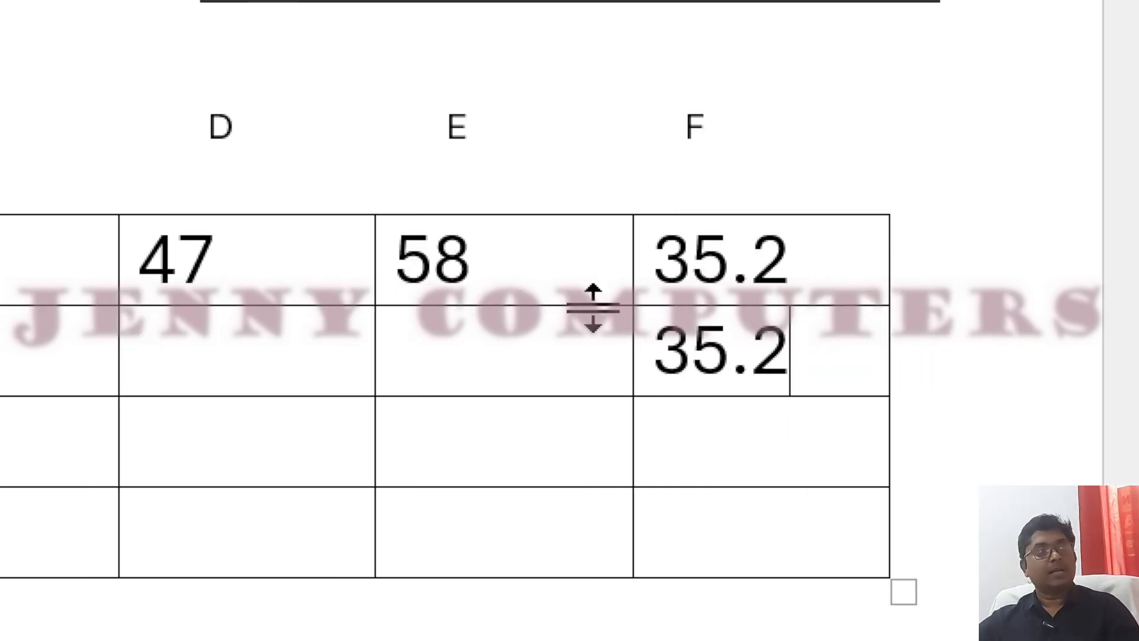
# - Widen column F to 1.47" at column E's expense and replace the content of cell F1 with 12.2546
pyautogui.moveTo(633, 267); pyautogui.dragTo(537, 265)
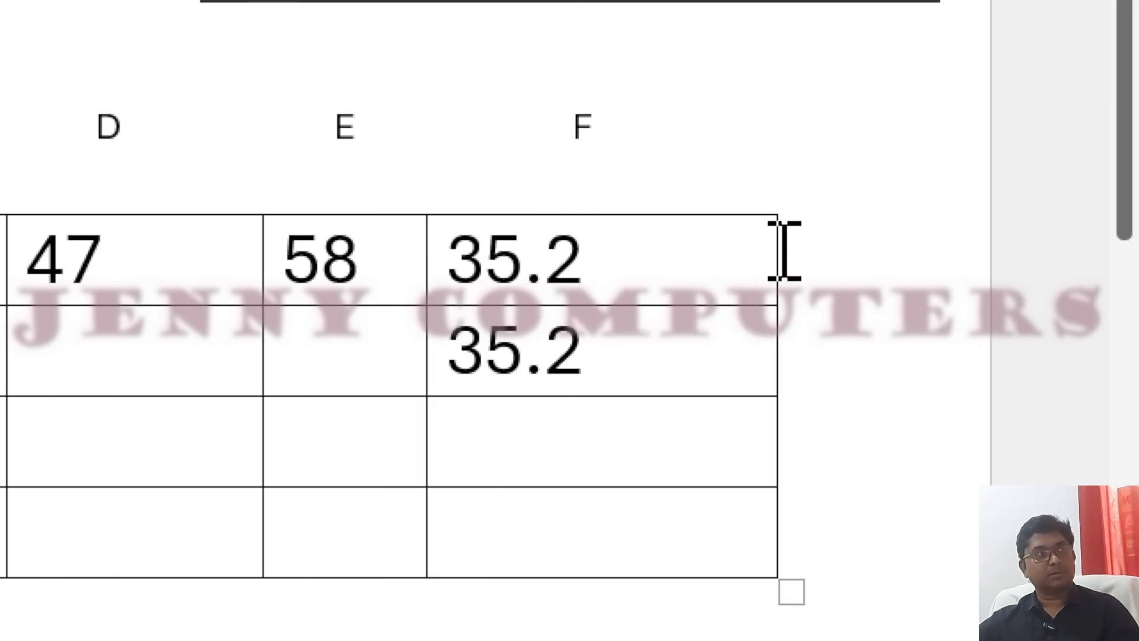
pyautogui.click(863, 237)
pyautogui.hotkey('shift', 'Home')
pyautogui.press('BackSpace')
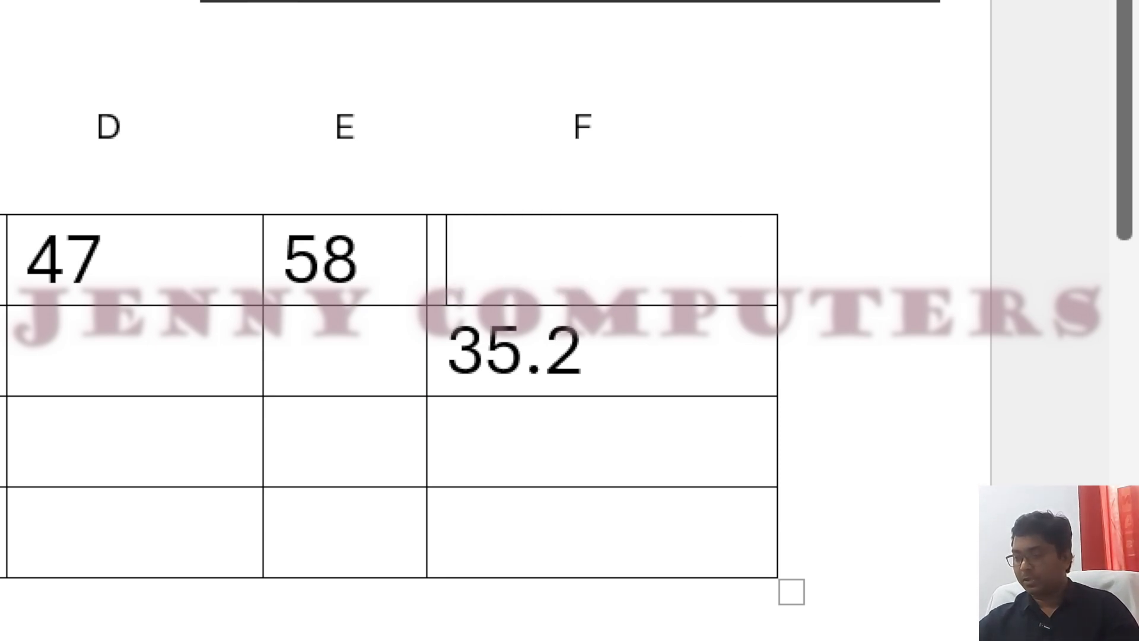
pyautogui.write('123')
pyautogui.press('BackSpace')
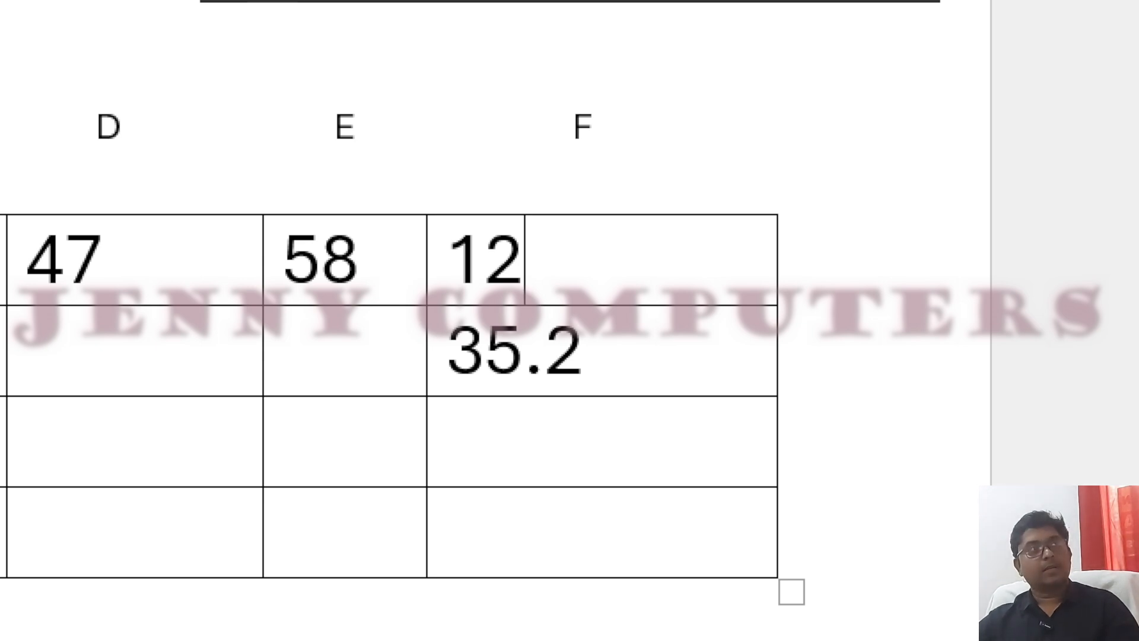
pyautogui.write('3')
pyautogui.press('BackSpace')
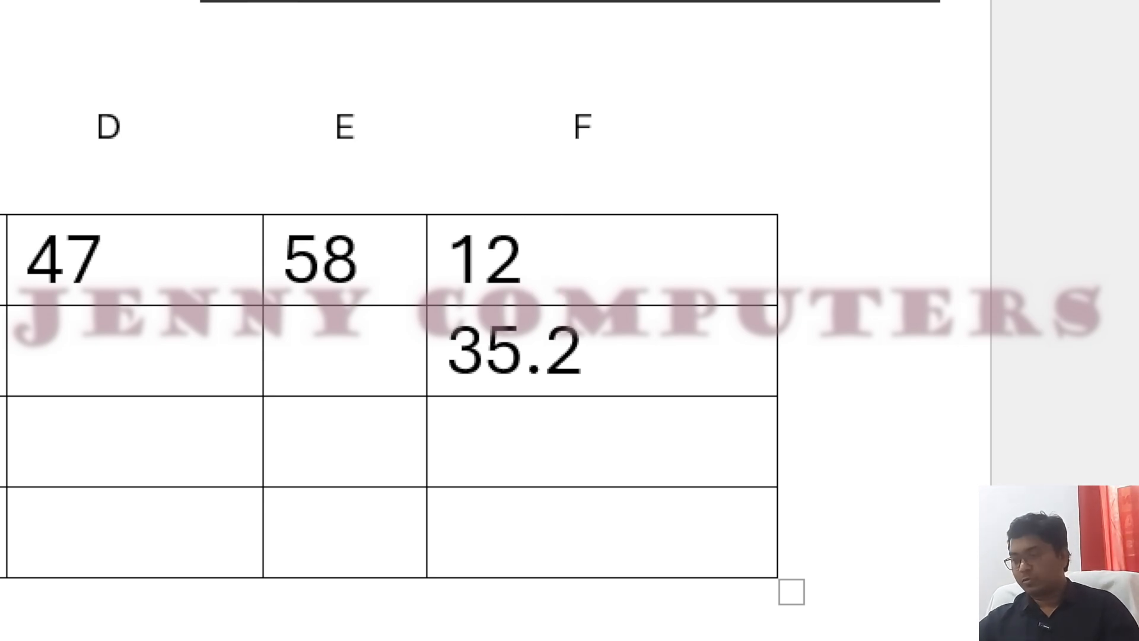
pyautogui.write('.2546')
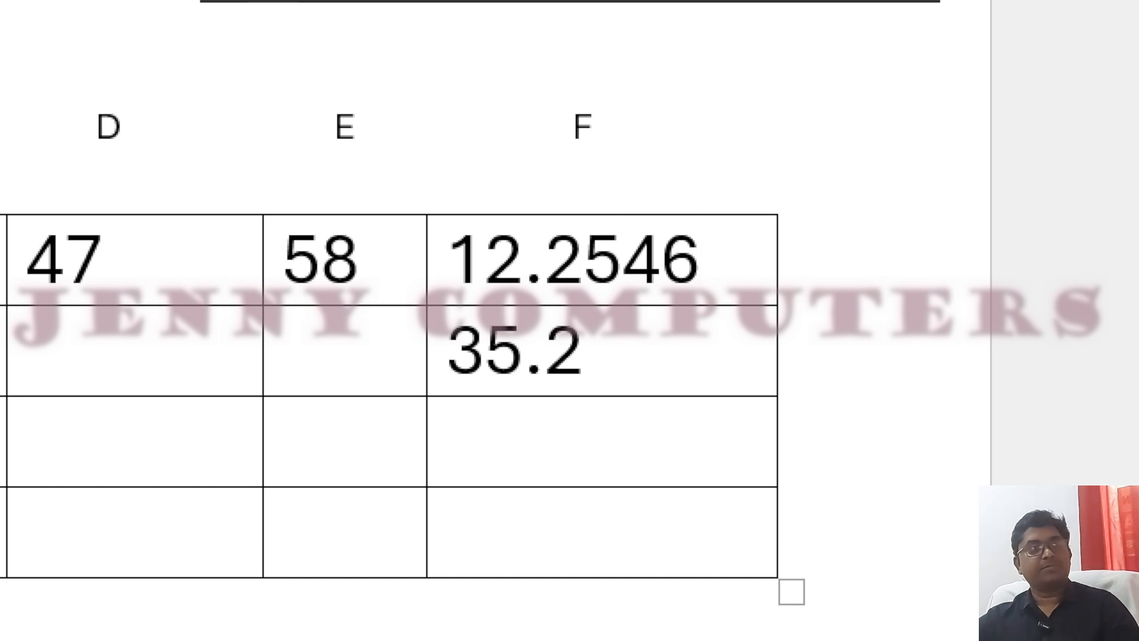
# - Select the ROUND result in cell F2 and update the field to recalculate it from F1
pyautogui.doubleClick(537, 359)
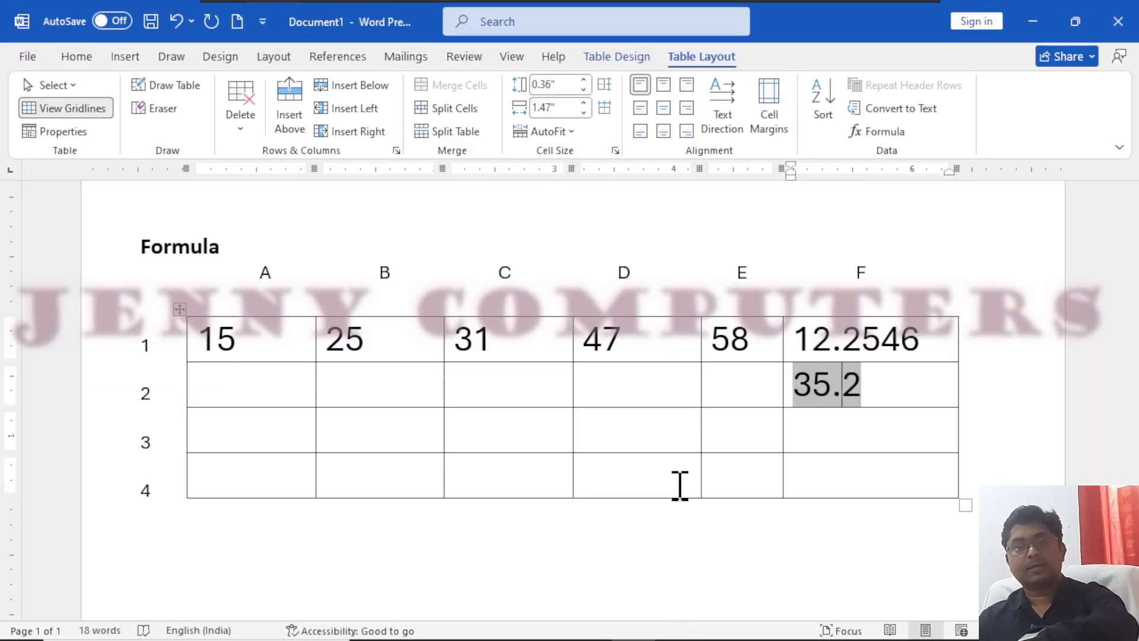
pyautogui.doubleClick(820, 384)
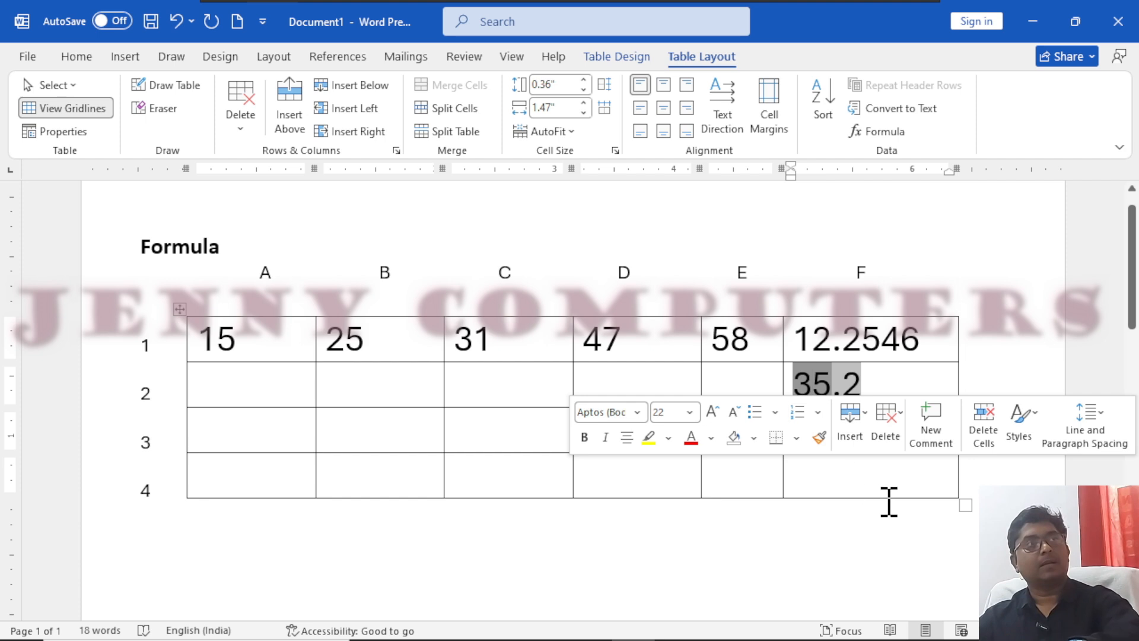
pyautogui.press('F9')
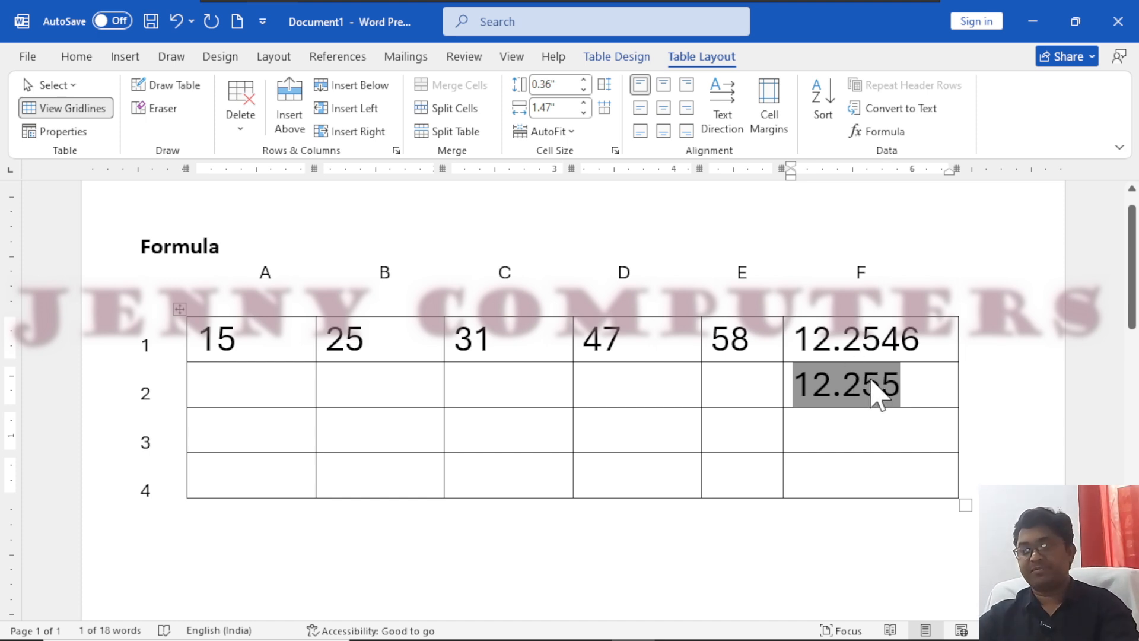
# - Show the field code in cell F2, change the formula to =ROUND(f1,2), and update the result
pyautogui.hotkey('shift', 'F9')
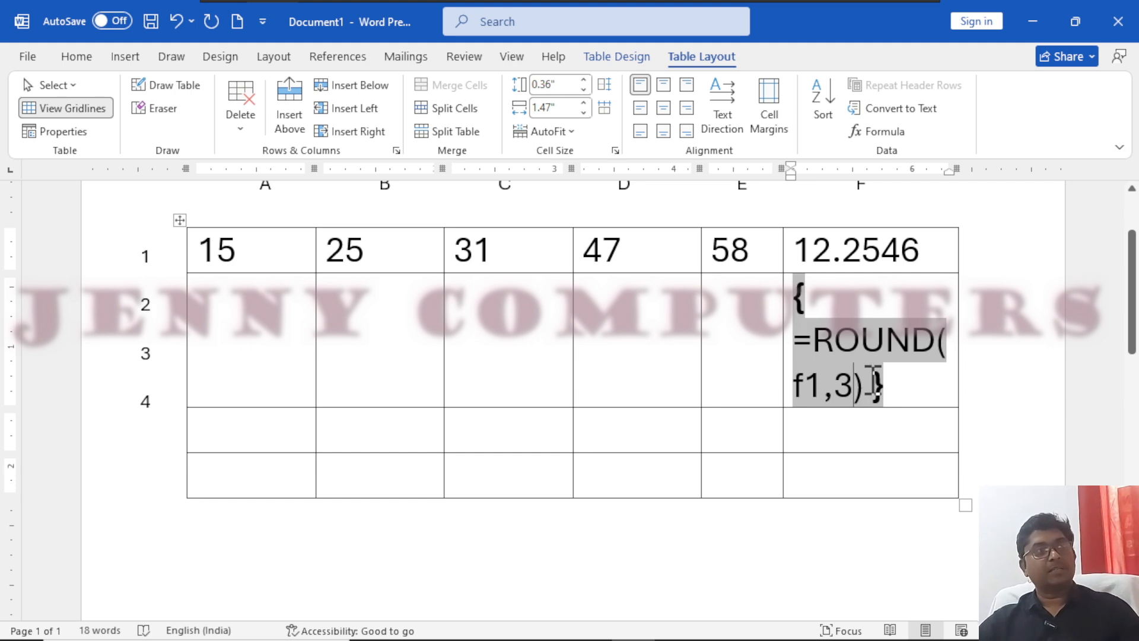
pyautogui.press('BackSpace')
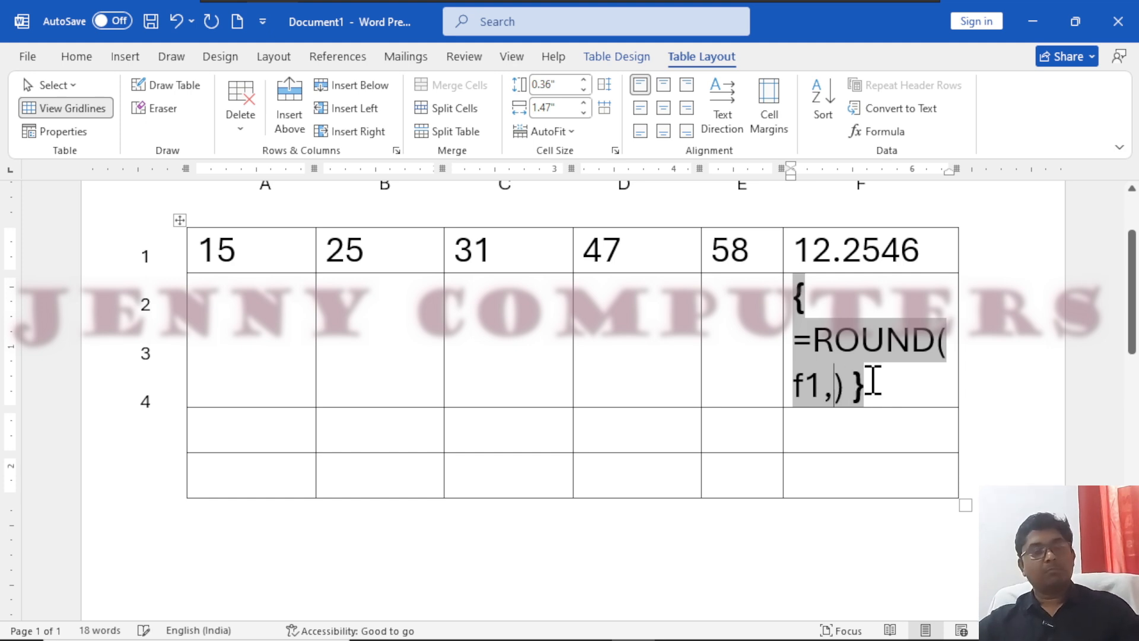
pyautogui.write('2')
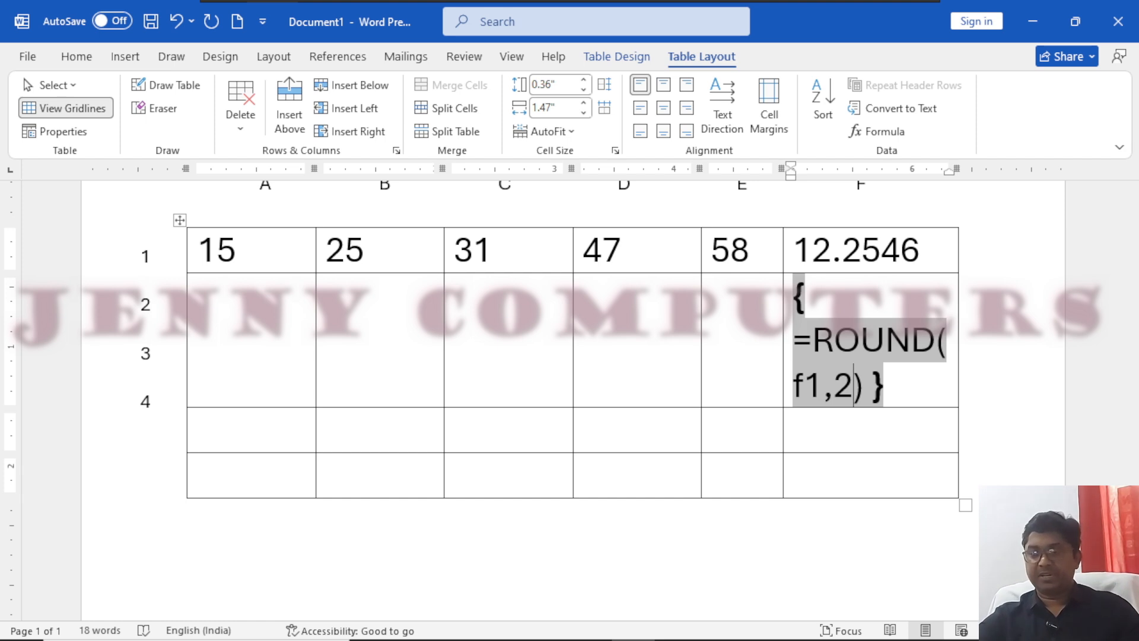
pyautogui.press('F9')
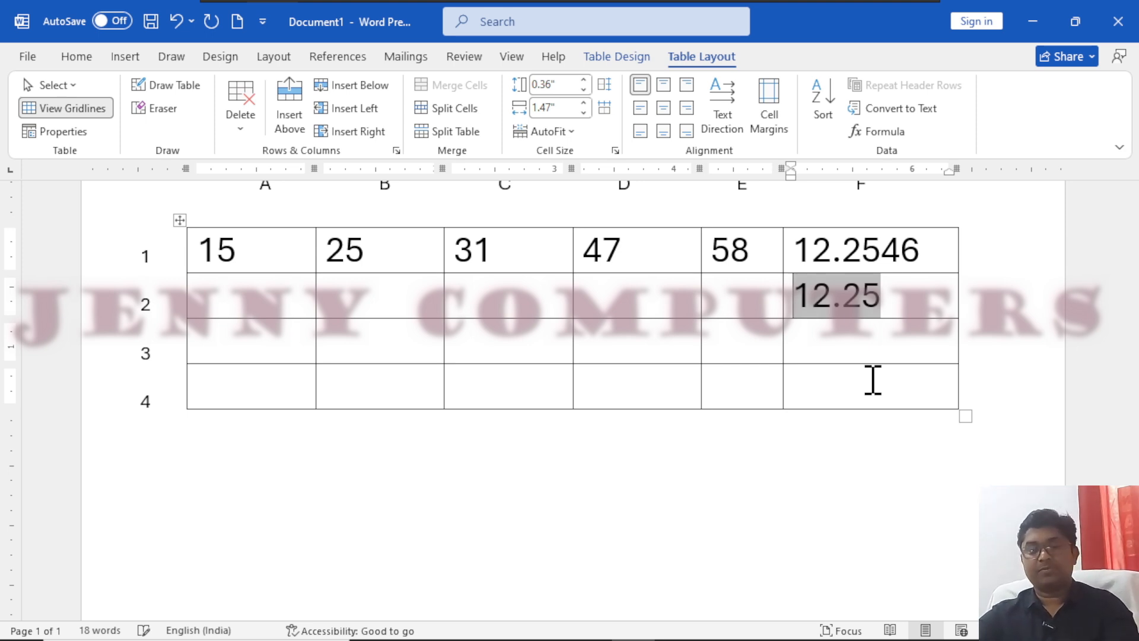
# - Examine the f1 and decimal-place arguments in F2's field code, and compare the rounded result with the value in F1
pyautogui.hotkey('shift', 'F9')
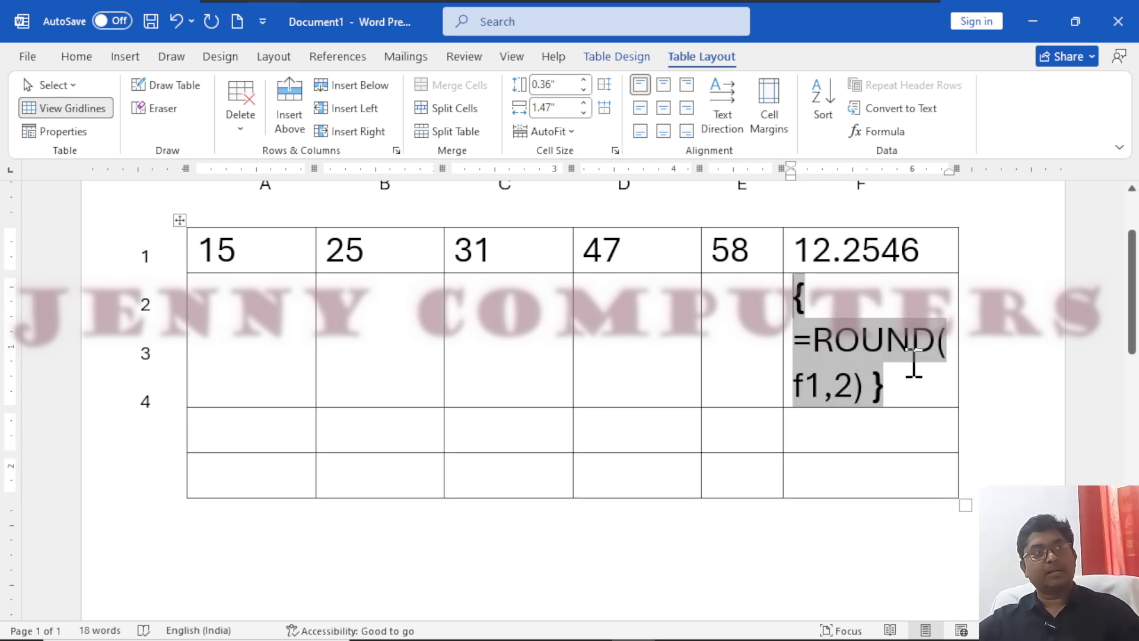
pyautogui.moveTo(794, 386); pyautogui.dragTo(826, 385)
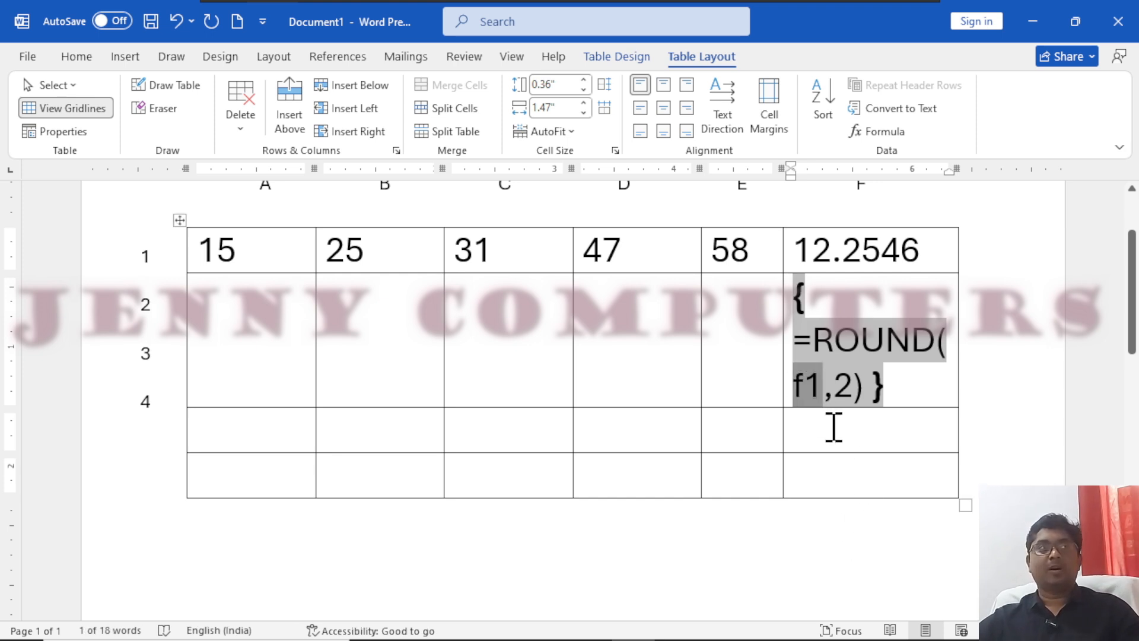
pyautogui.moveTo(835, 389); pyautogui.dragTo(856, 392)
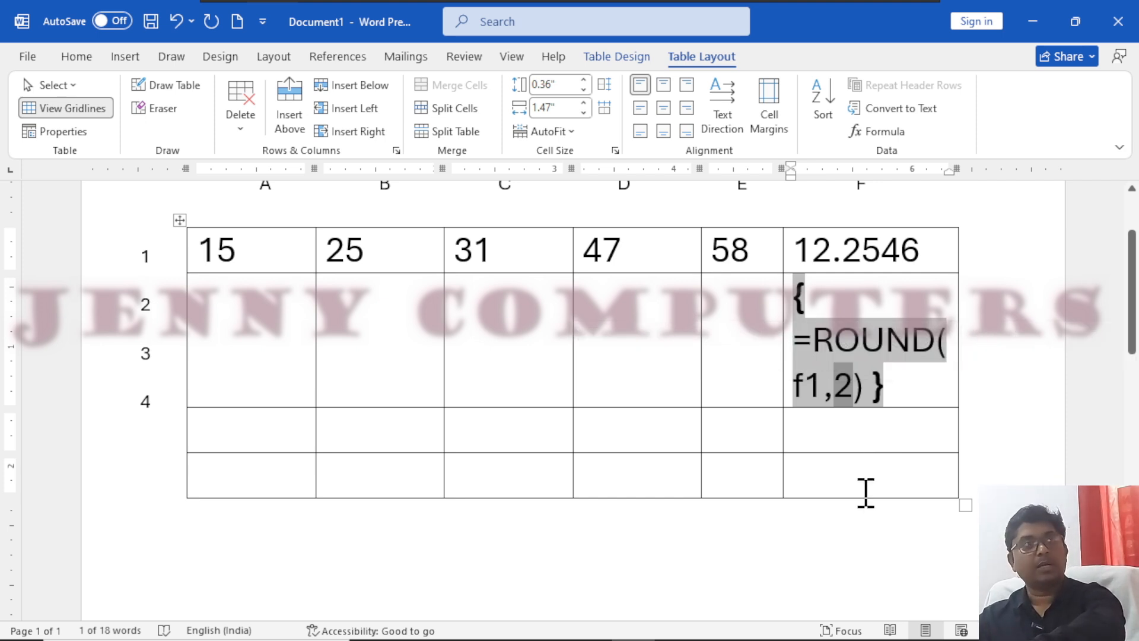
pyautogui.press('F9')
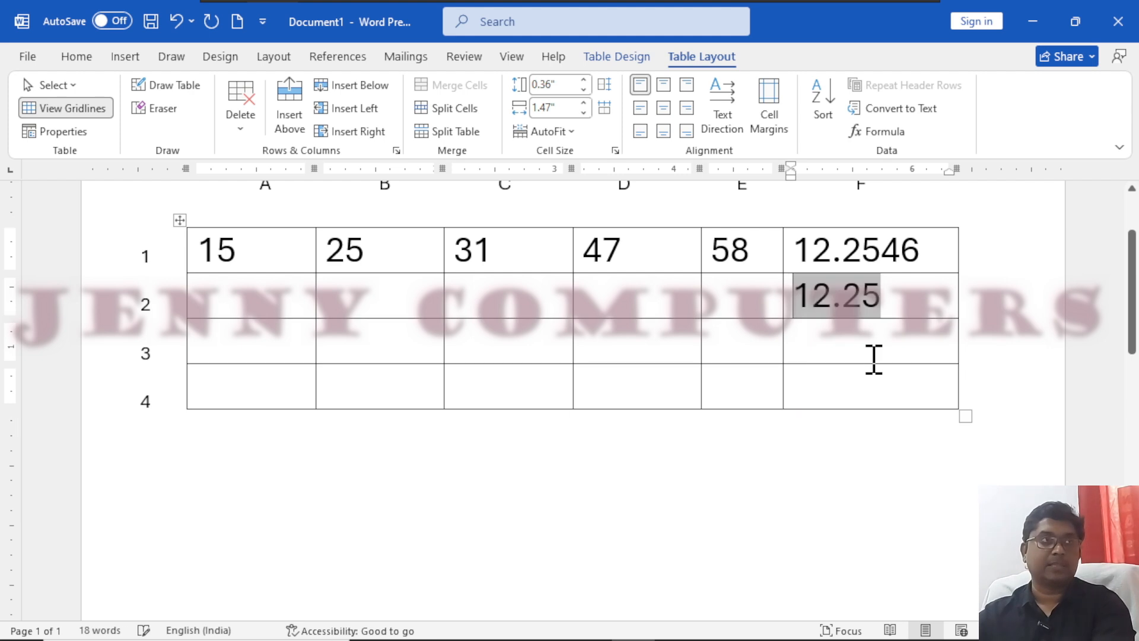
pyautogui.moveTo(798, 248); pyautogui.dragTo(916, 249)
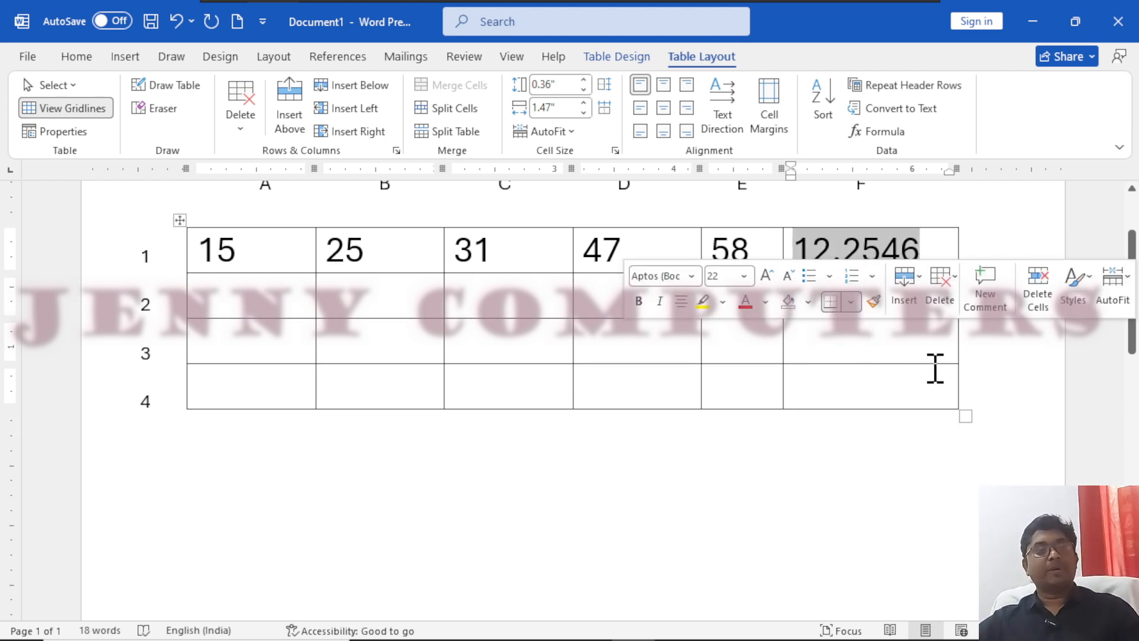
pyautogui.moveTo(891, 302); pyautogui.dragTo(814, 280)
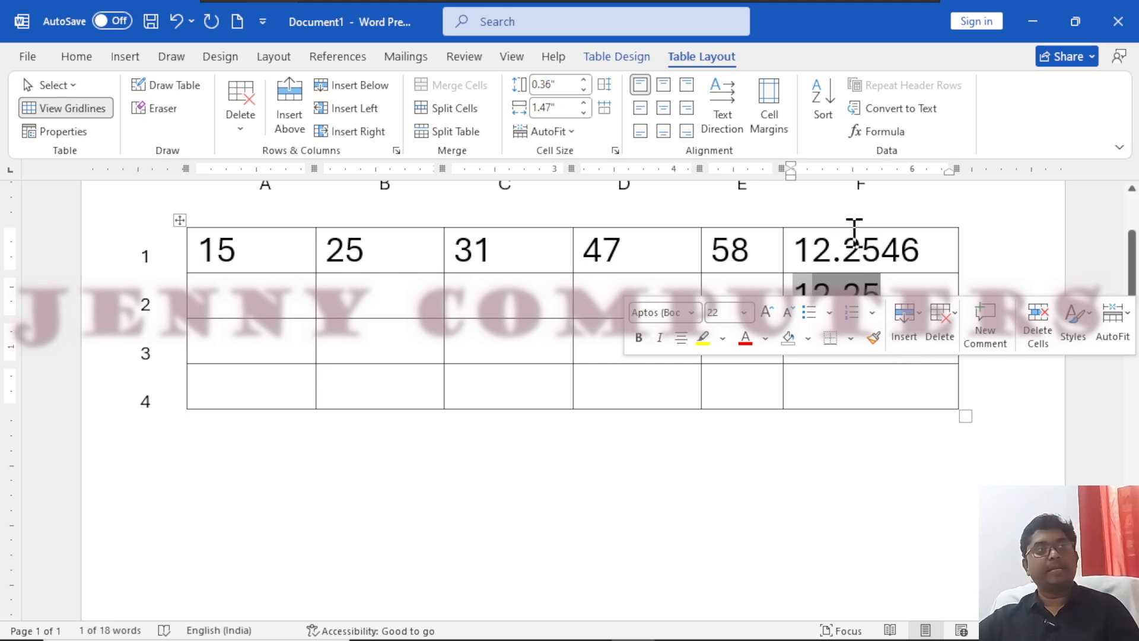
pyautogui.click(834, 248)
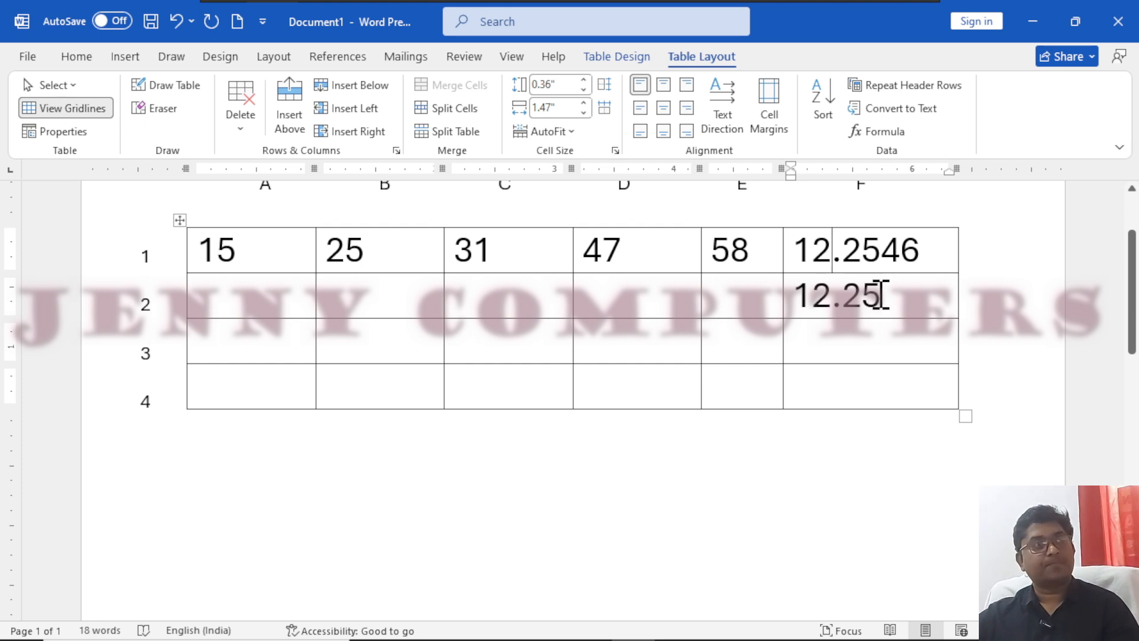
# - Delete the ROUND result from cell F2 and the number from cell F1
pyautogui.moveTo(895, 298); pyautogui.dragTo(782, 278)
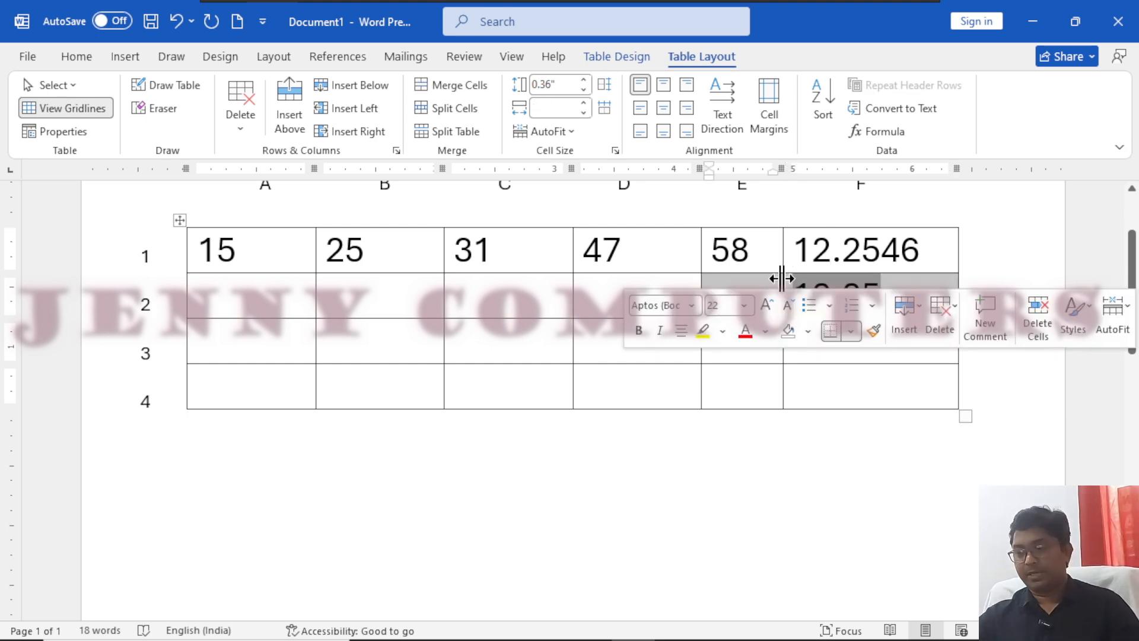
pyautogui.press('BackSpace')
pyautogui.moveTo(900, 249); pyautogui.dragTo(798, 247)
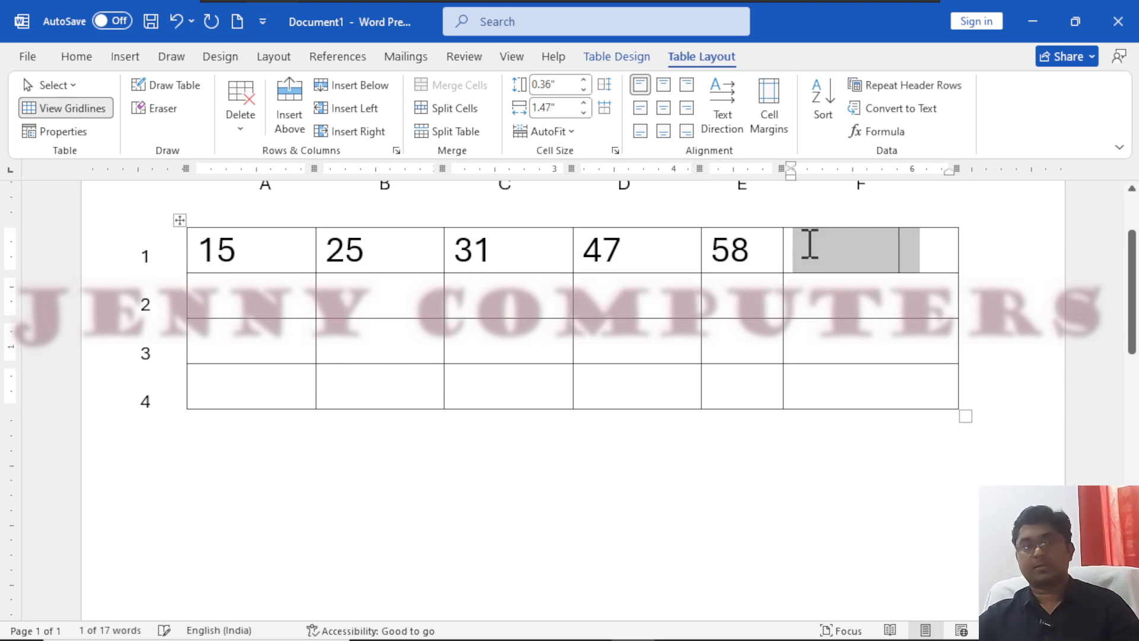
pyautogui.press('BackSpace')
# - Replace the value in cell A1 with 27 and the value in cell B1 with 49
pyautogui.click(218, 248)
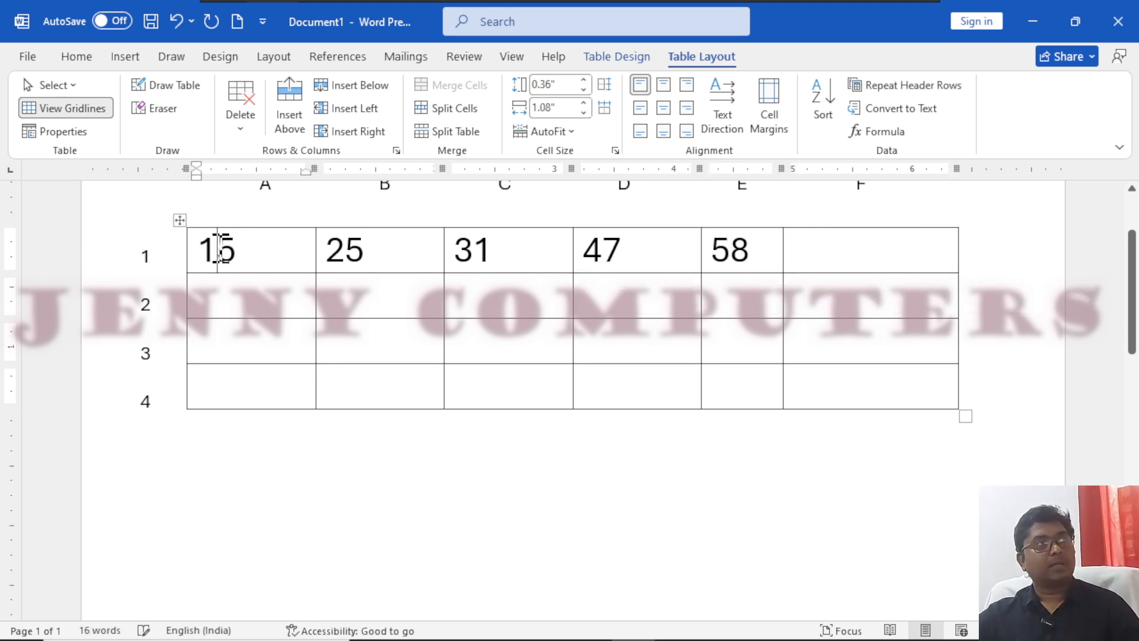
pyautogui.doubleClick(218, 248)
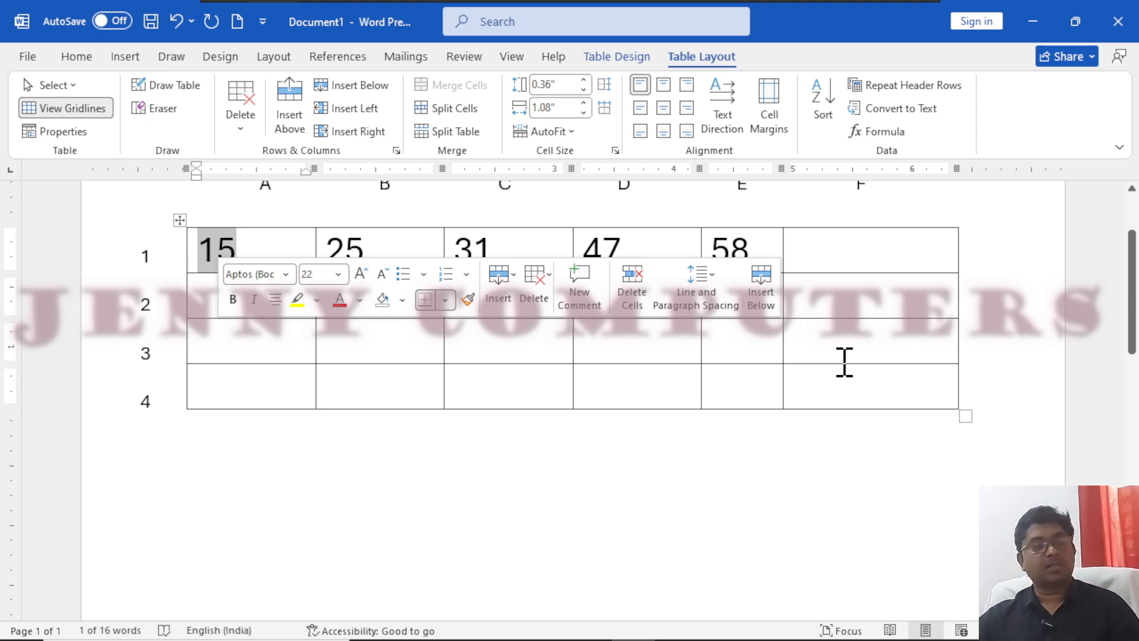
pyautogui.write('27')
pyautogui.press('Right')
pyautogui.press('Right')
pyautogui.press('Right')
pyautogui.press('Right')
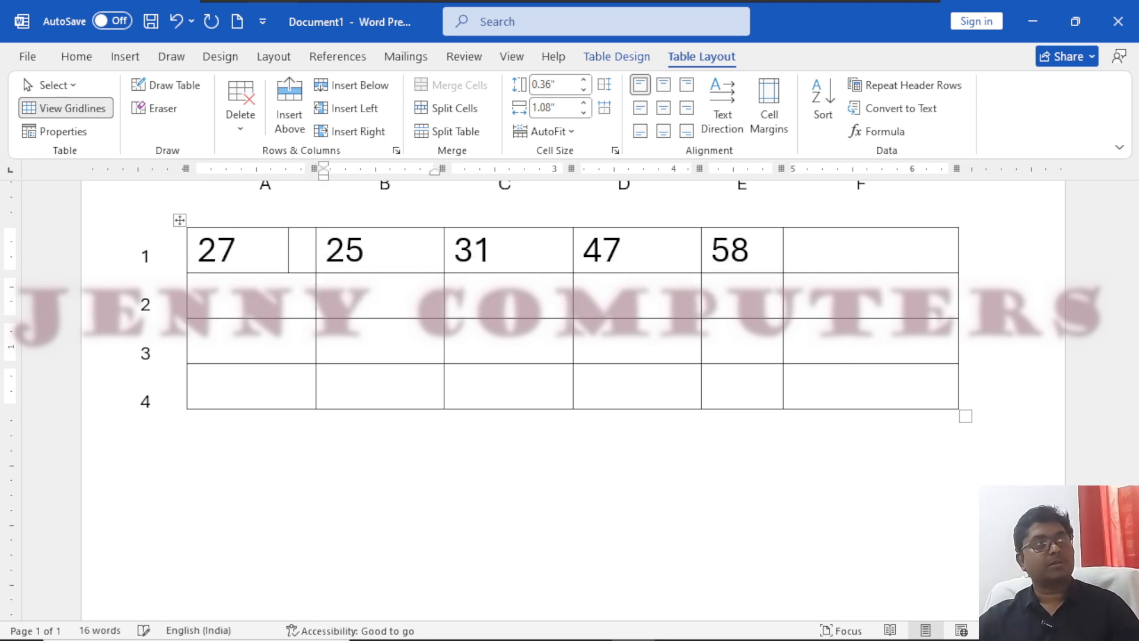
pyautogui.press('Left')
pyautogui.press('BackSpace')
pyautogui.press('BackSpace')
pyautogui.write('49')
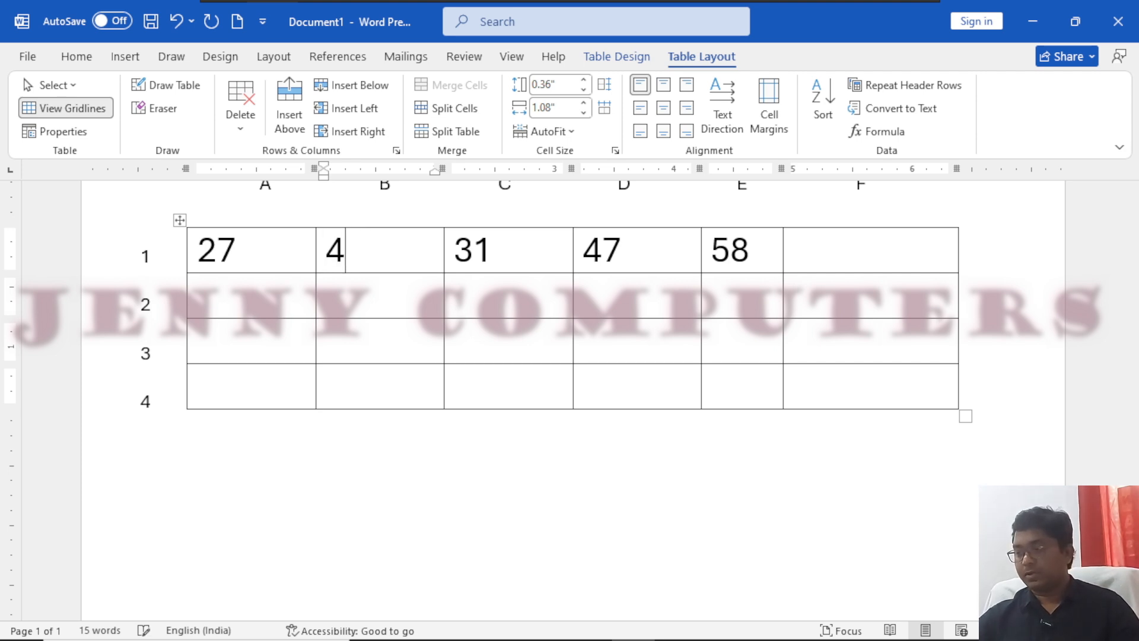
# - Open the Formula dialog for the empty cell F1 and clear the default SUM expression down to the equals sign
pyautogui.press('Right')
pyautogui.press('Right')
pyautogui.press('Right')
pyautogui.press('Right')
pyautogui.press('Right')
pyautogui.press('Right')
pyautogui.press('Right')
pyautogui.press('Right')
pyautogui.press('Right')
pyautogui.press('Right')
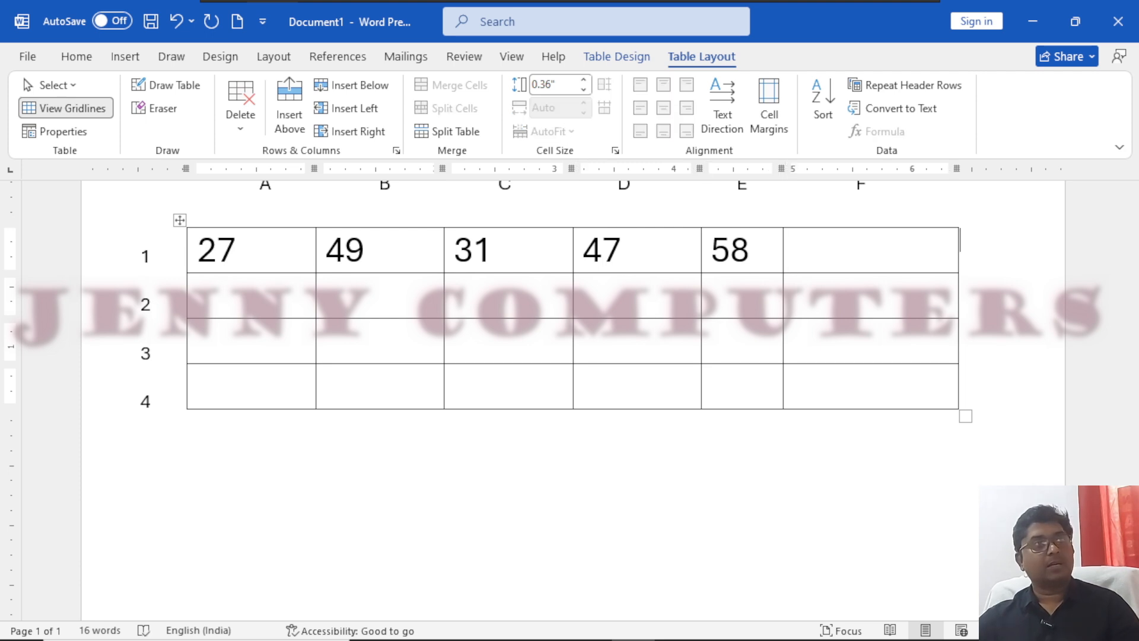
pyautogui.press('Left')
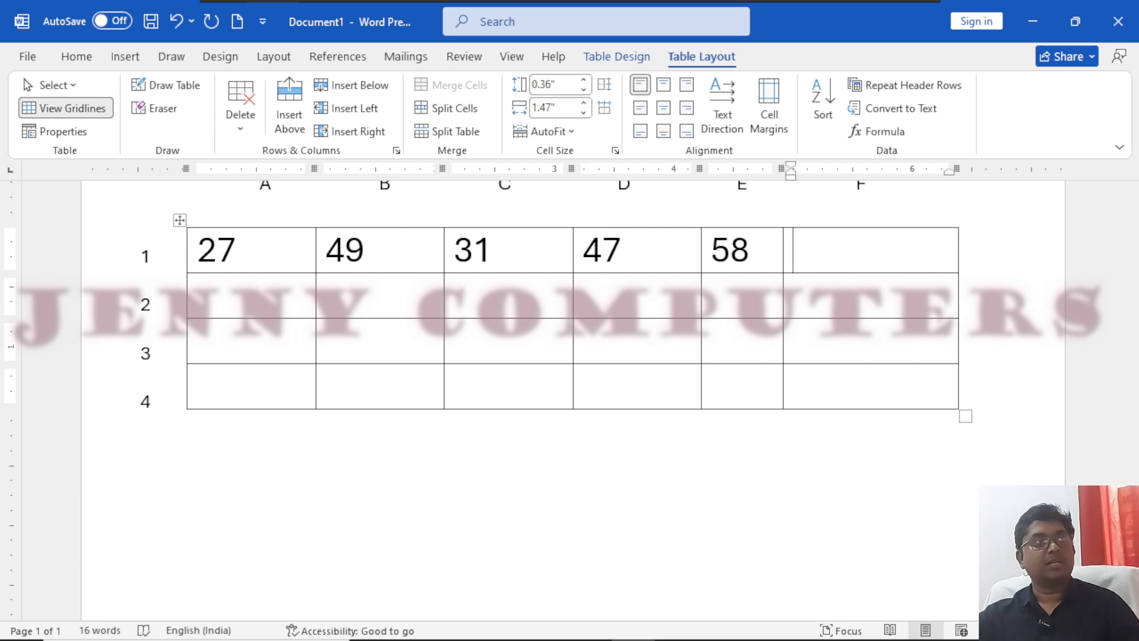
pyautogui.click(890, 109)
pyautogui.click(645, 229)
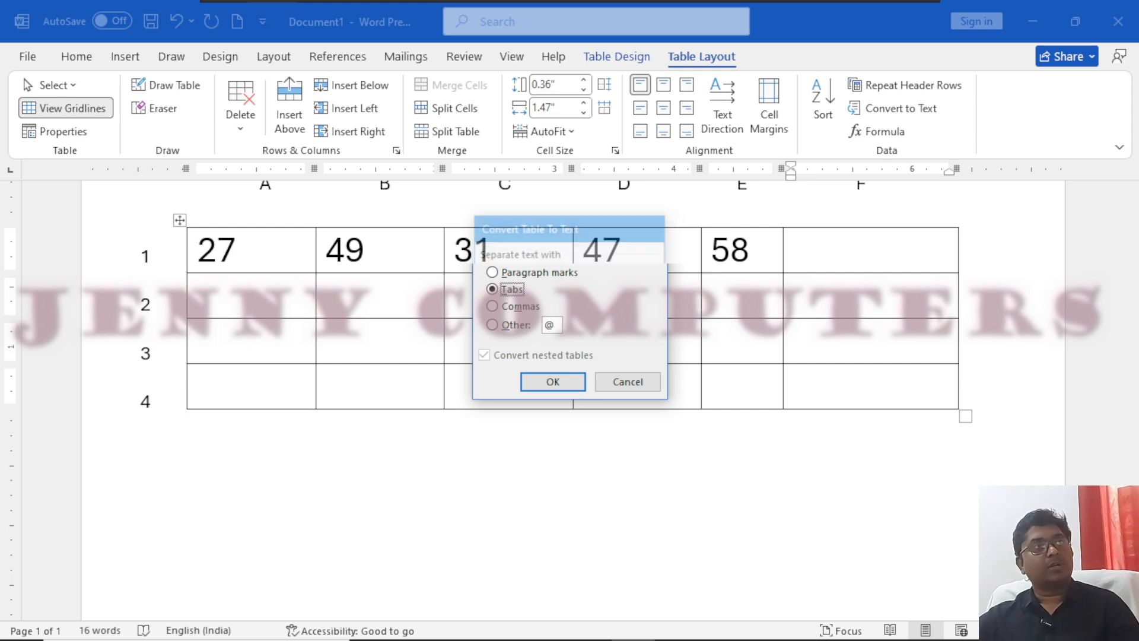
pyautogui.click(870, 134)
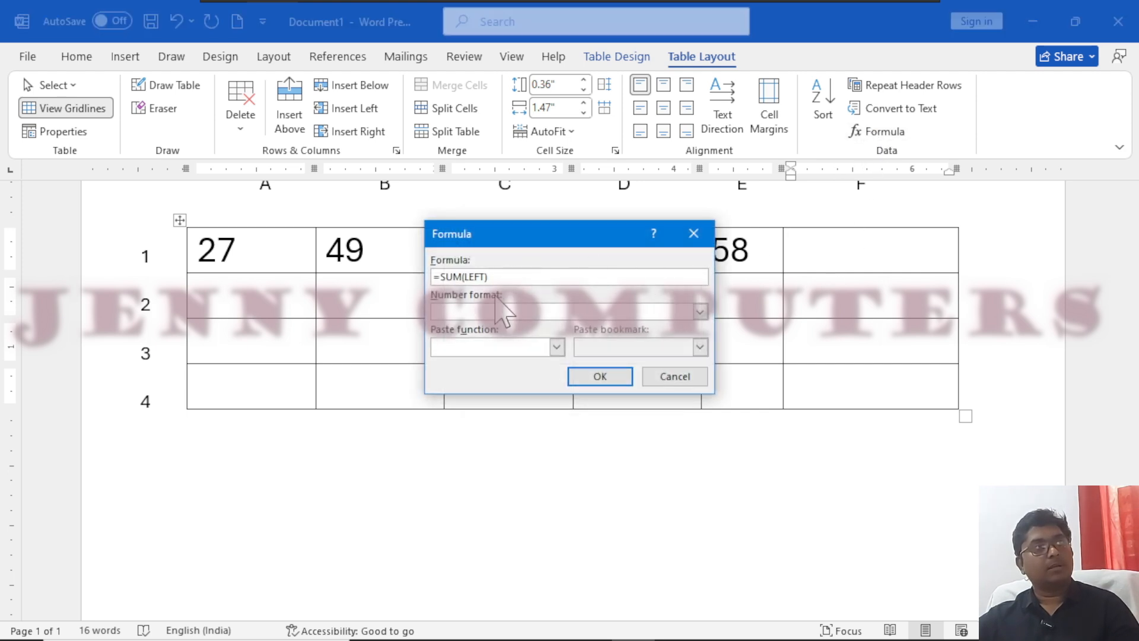
pyautogui.press('BackSpace')
pyautogui.press('BackSpace')
pyautogui.press('BackSpace')
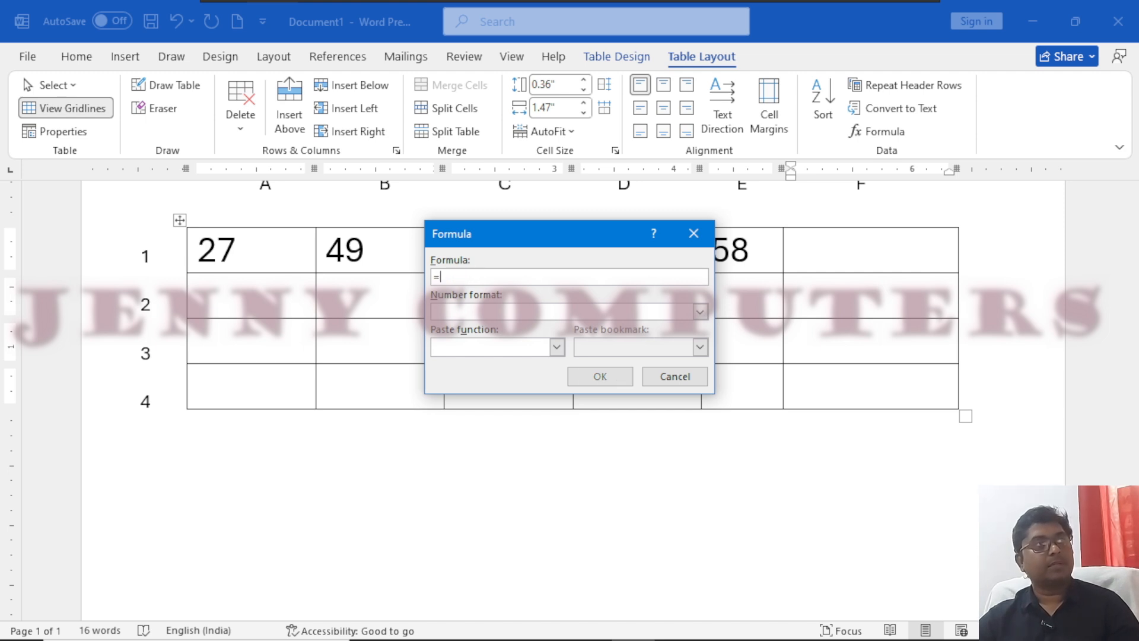
# - Choose the AVERAGE function and insert =AVERAGE(left) in cell F1 without a number format
pyautogui.click(556, 347)
pyautogui.click(481, 385)
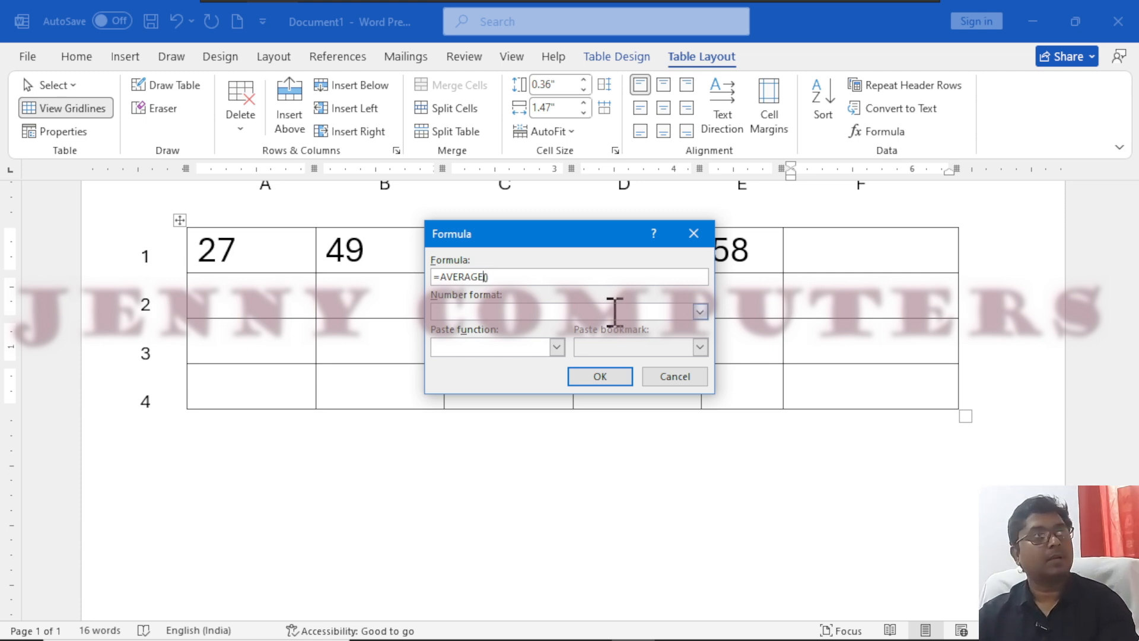
pyautogui.write('left')
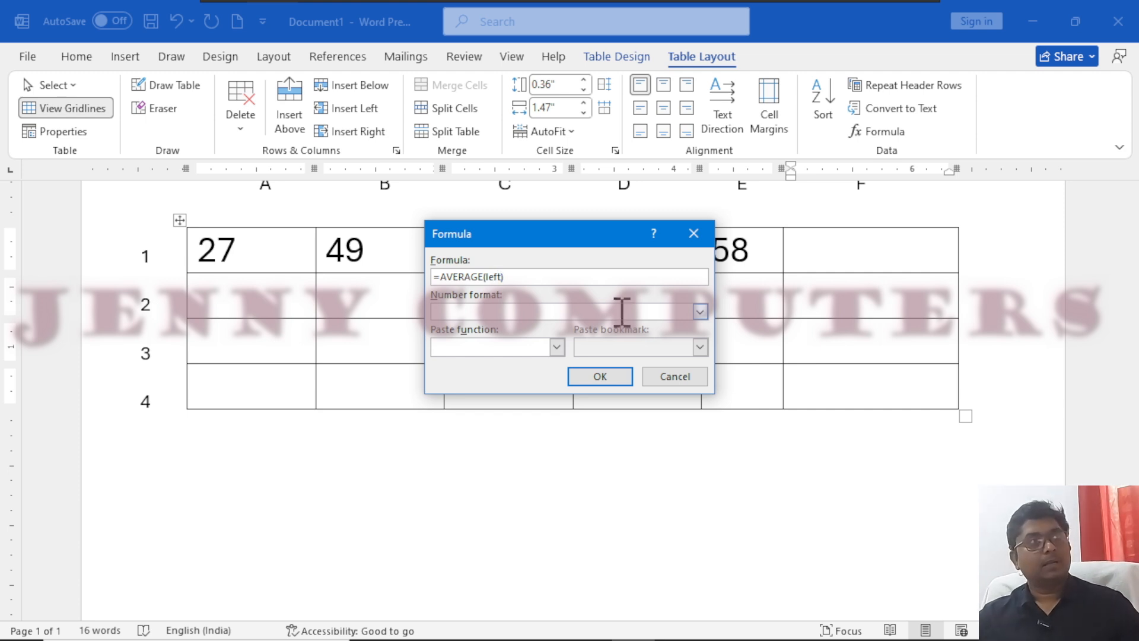
pyautogui.click(599, 376)
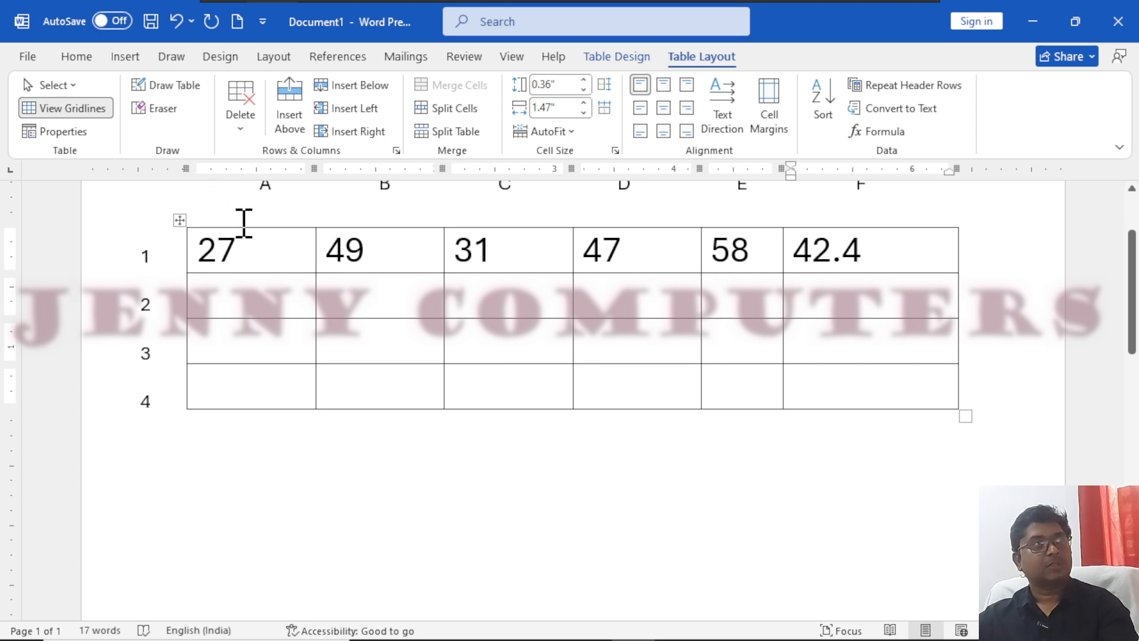
# - Change the value in cell A1 to 27.5
pyautogui.click(244, 241)
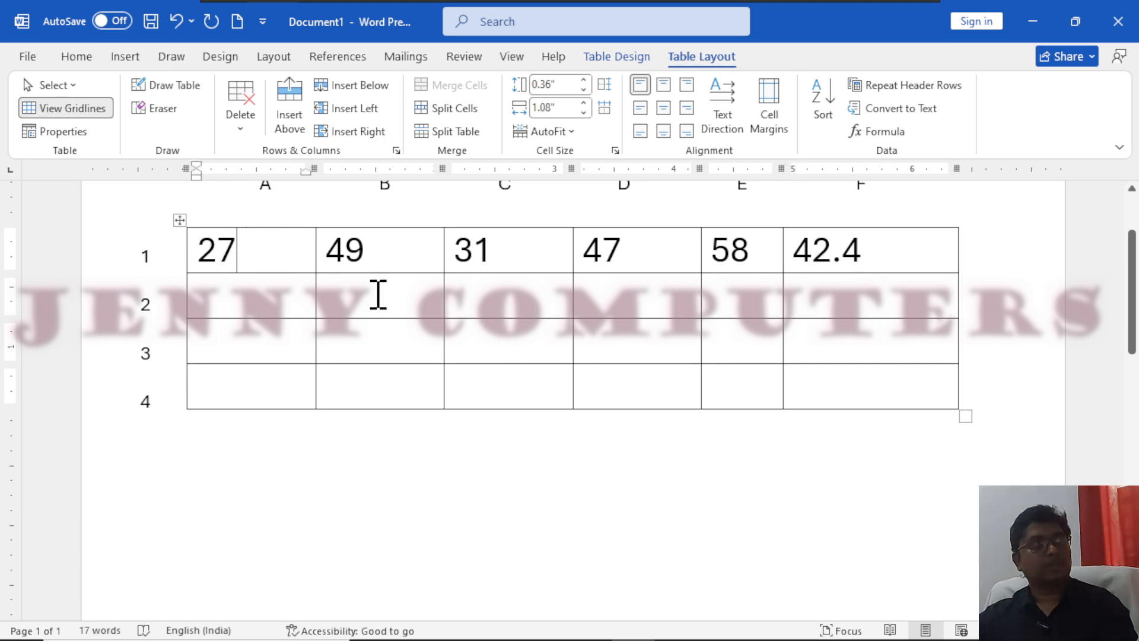
pyautogui.write('.5')
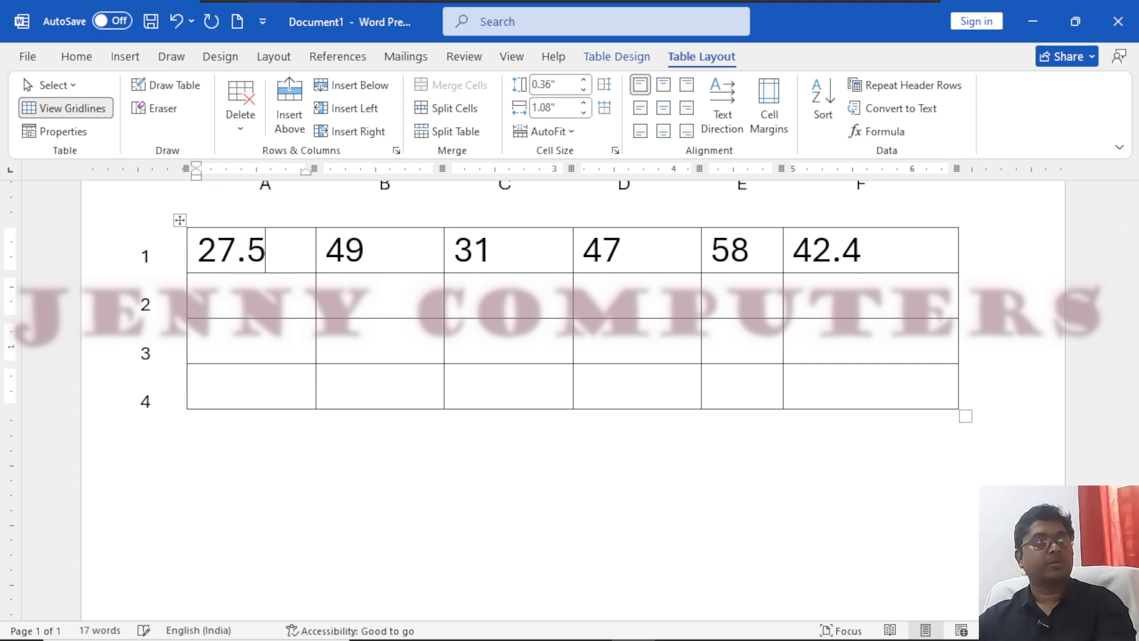
# - Change the value in cell D1 to 47.5, refreshing the AVERAGE result in cell F1 both before and after the change
pyautogui.doubleClick(808, 251)
pyautogui.write('42.5')
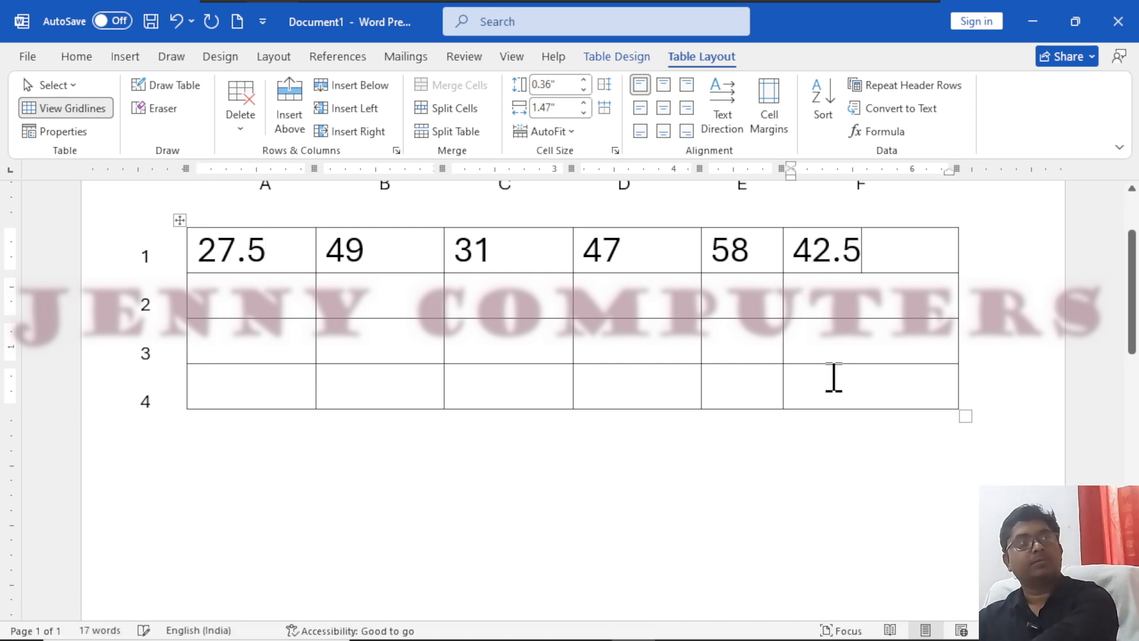
pyautogui.click(618, 242)
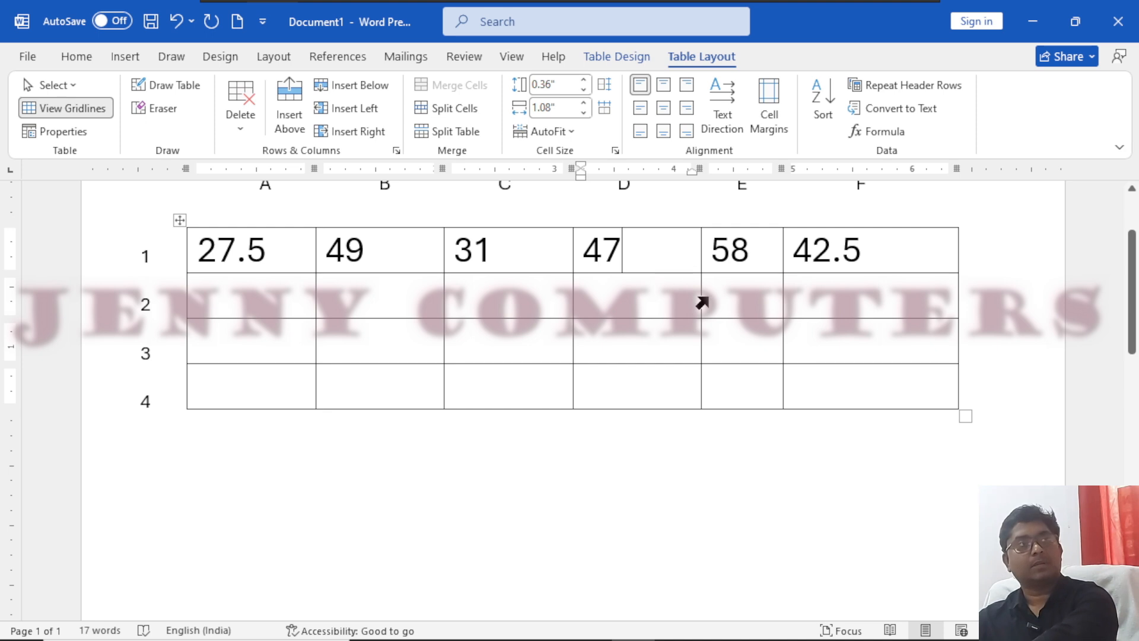
pyautogui.write('.5')
pyautogui.doubleClick(832, 261)
pyautogui.write('42.6')
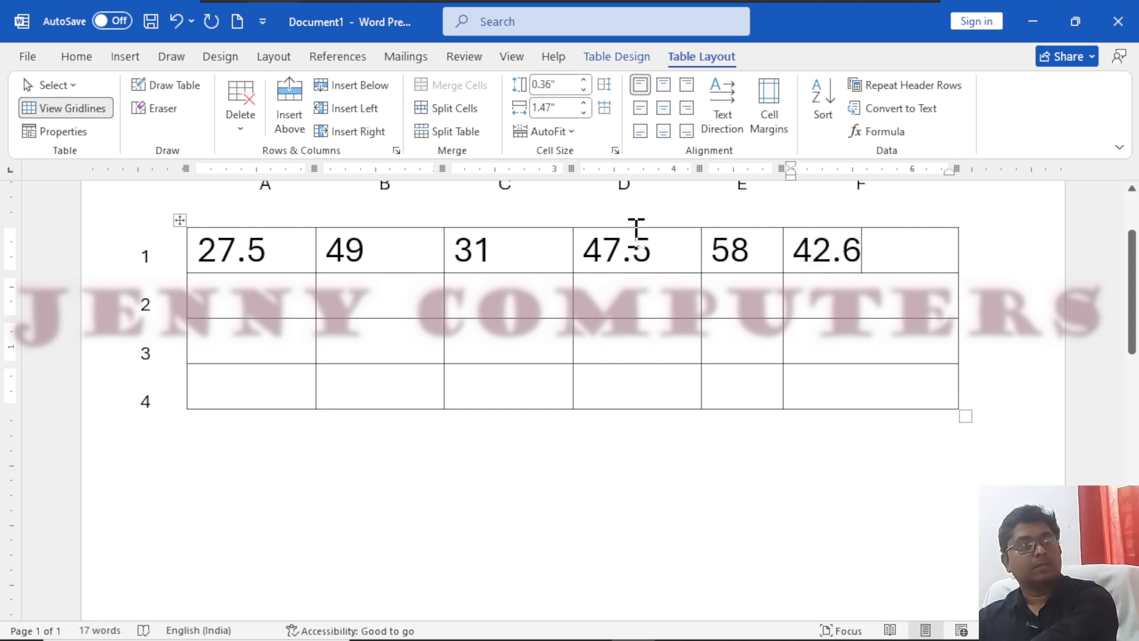
# - Change the value in cell E1 to 54 and update the AVERAGE field in cell F1
pyautogui.click(734, 258)
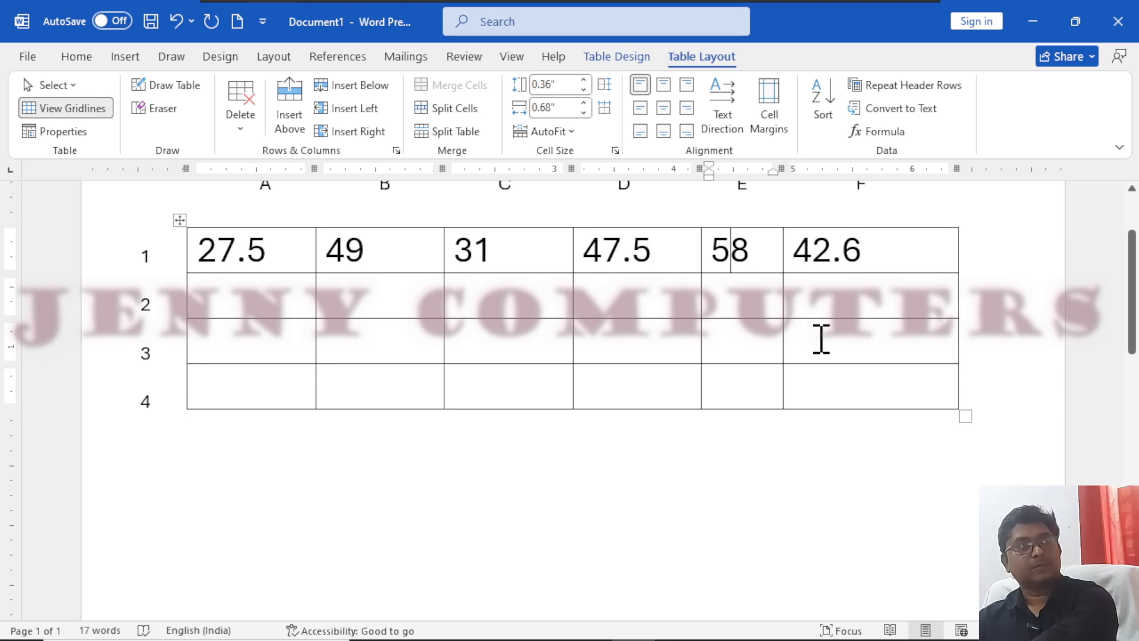
pyautogui.press('Delete')
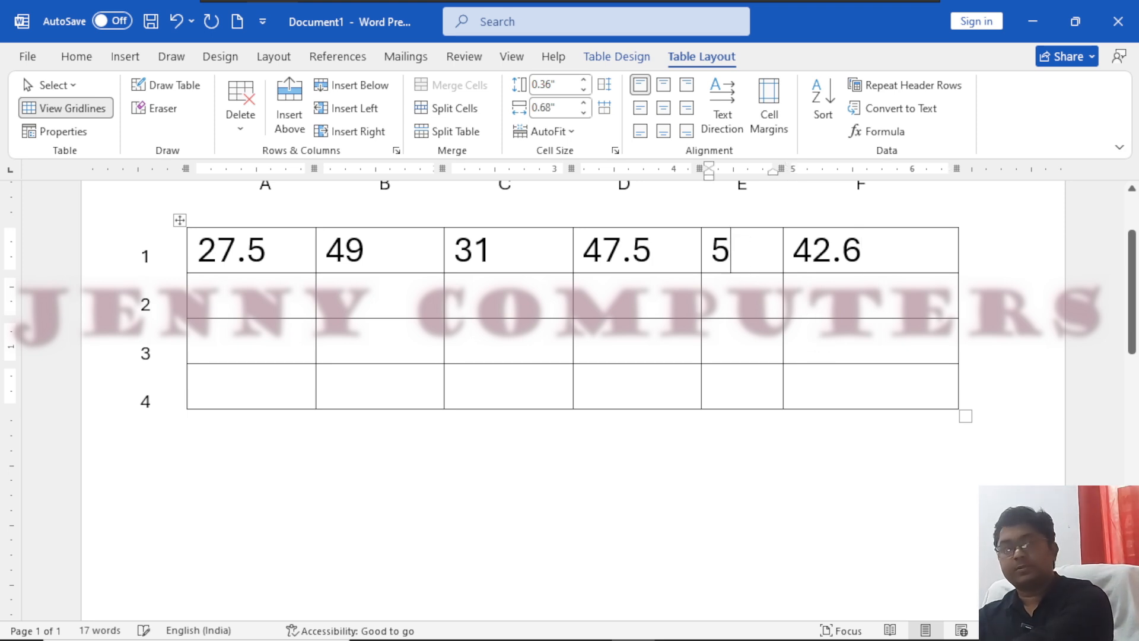
pyautogui.write('4')
pyautogui.doubleClick(824, 255)
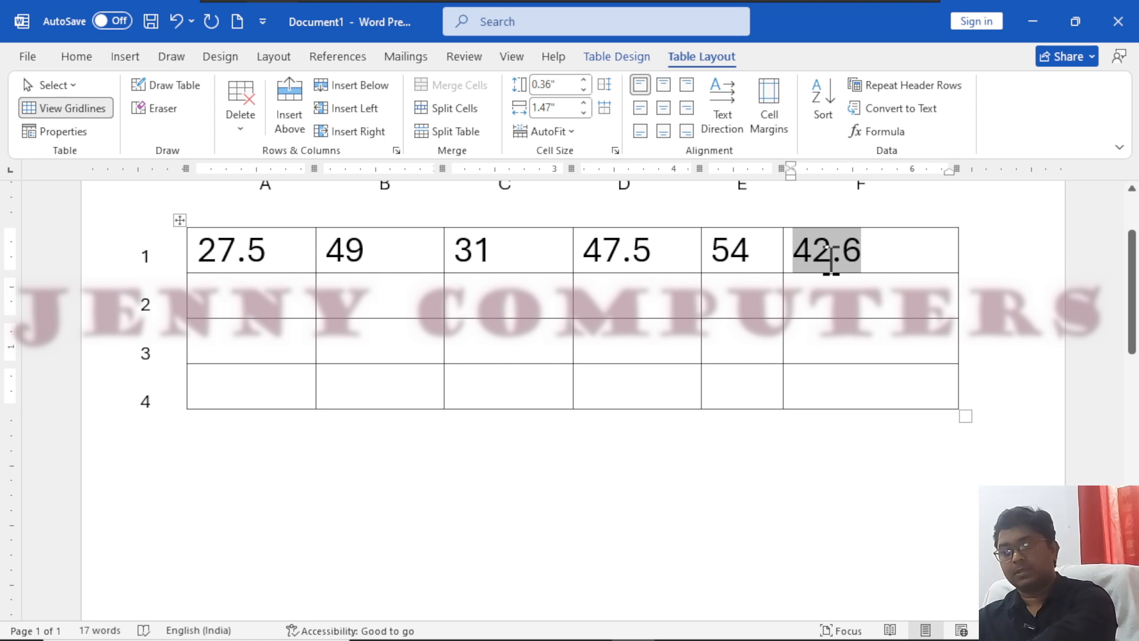
pyautogui.write('41.8')
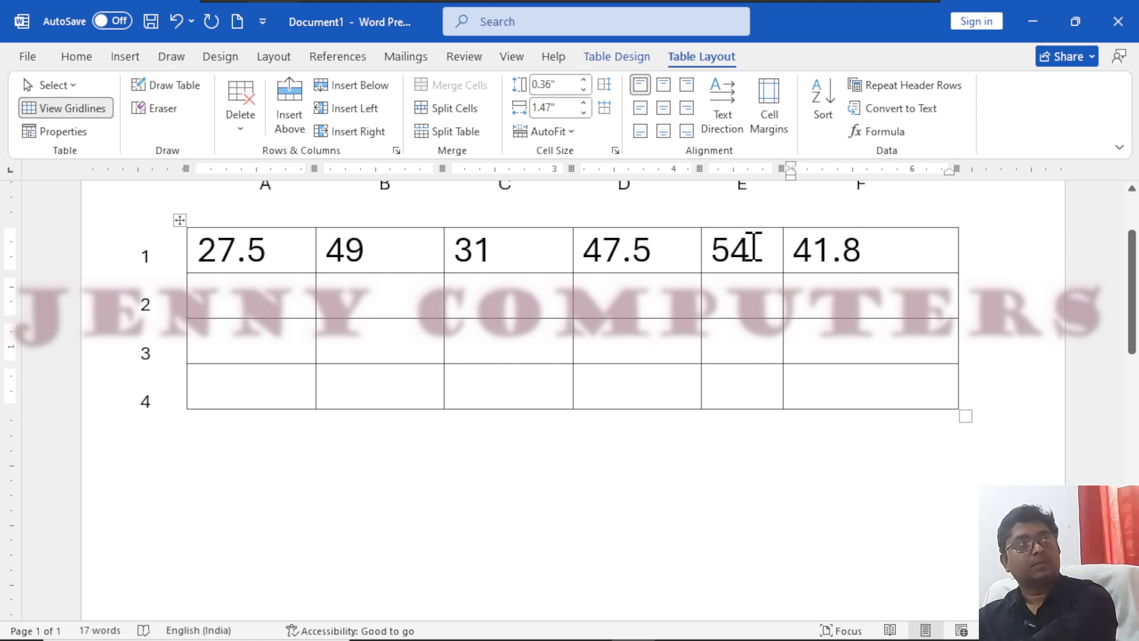
# - Extend the value in cell D1 to 47.545 and update the AVERAGE field in cell F1
pyautogui.click(667, 253)
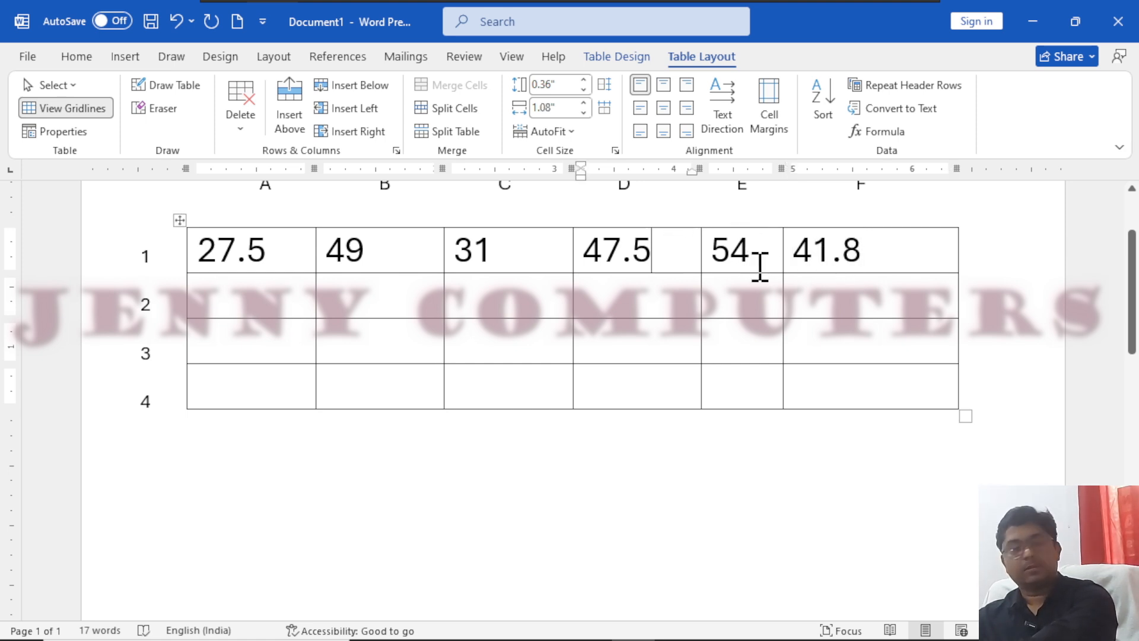
pyautogui.write('45')
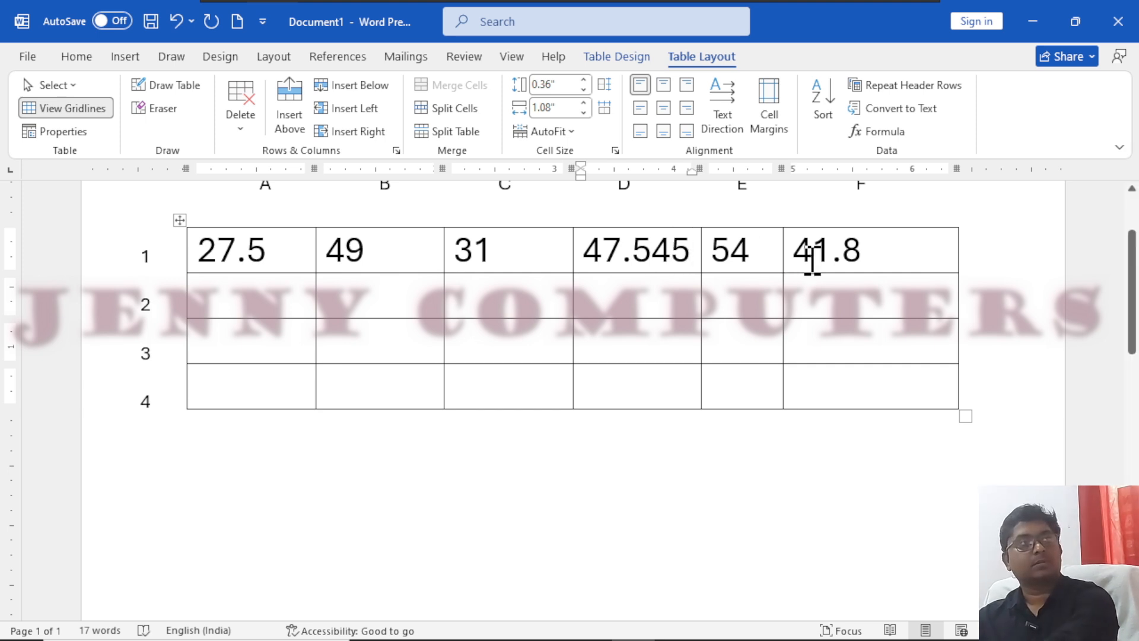
pyautogui.doubleClick(813, 261)
pyautogui.press('F9')
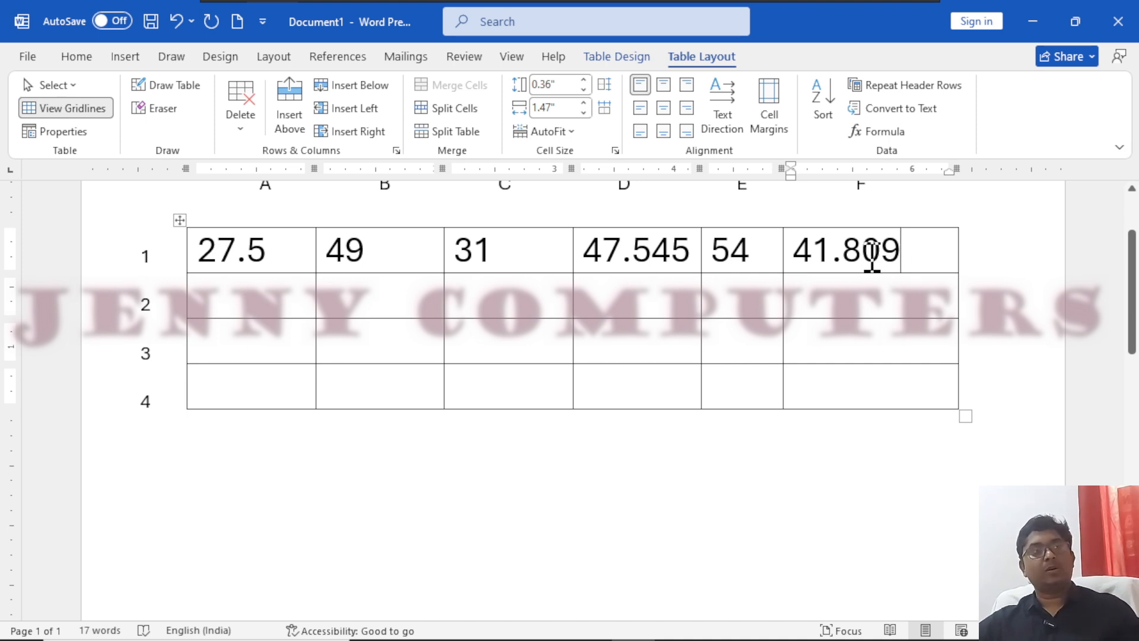
# - Display the field code behind the average in cell F1, return to its result and examine the decimal digits
pyautogui.moveTo(896, 249); pyautogui.dragTo(792, 249)
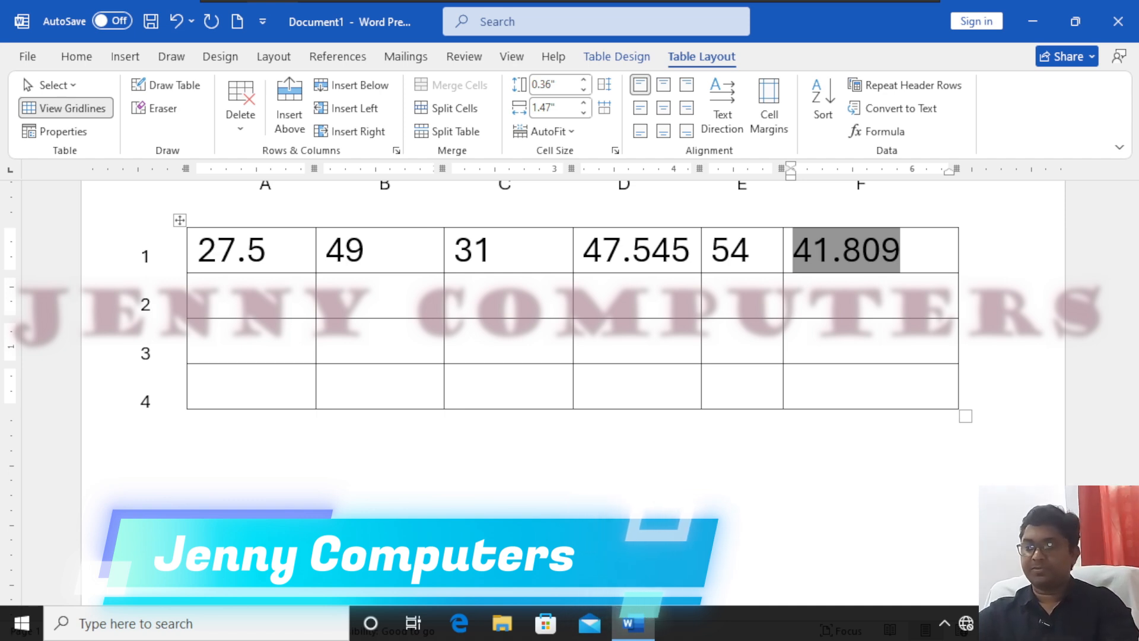
pyautogui.hotkey('shift', 'F9')
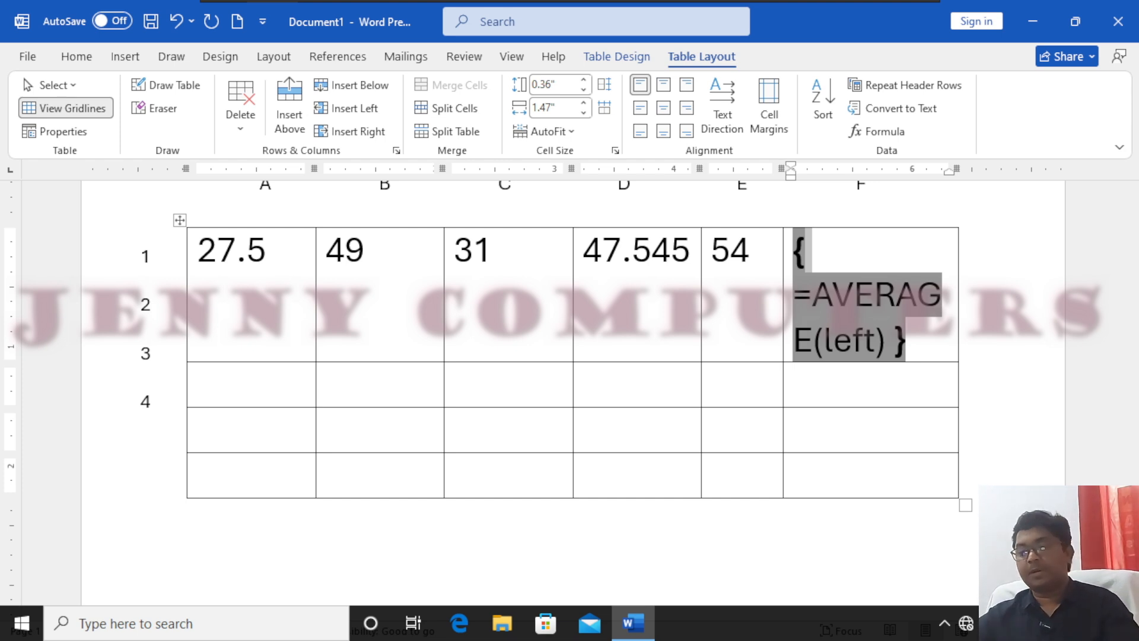
pyautogui.press('F9')
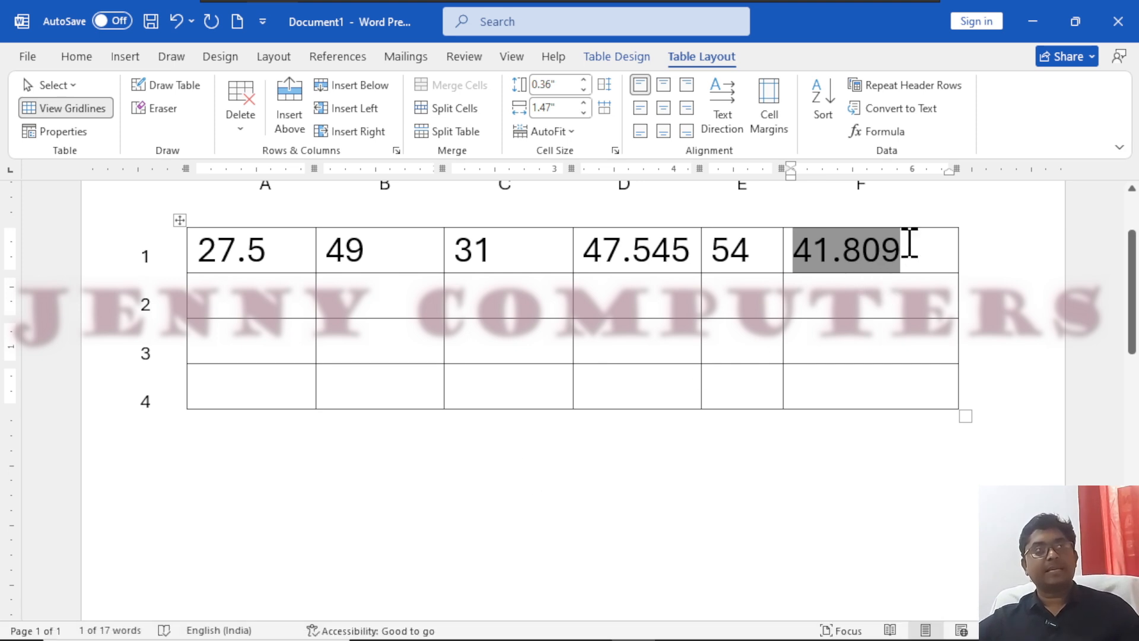
pyautogui.click(864, 259)
pyautogui.moveTo(846, 258); pyautogui.dragTo(885, 249)
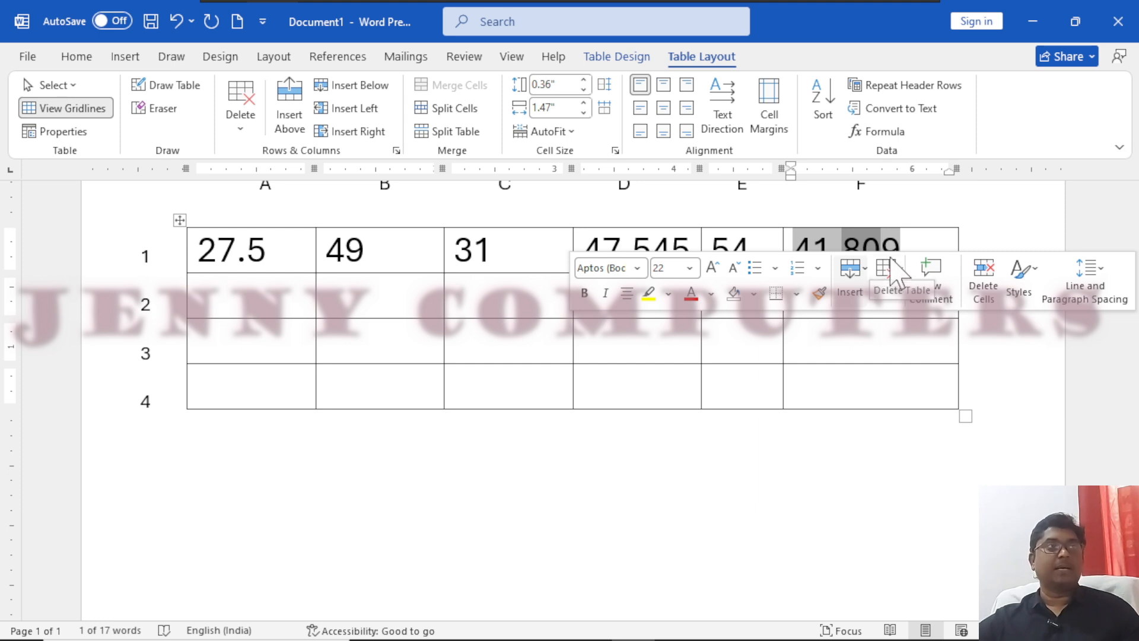
pyautogui.click(952, 242)
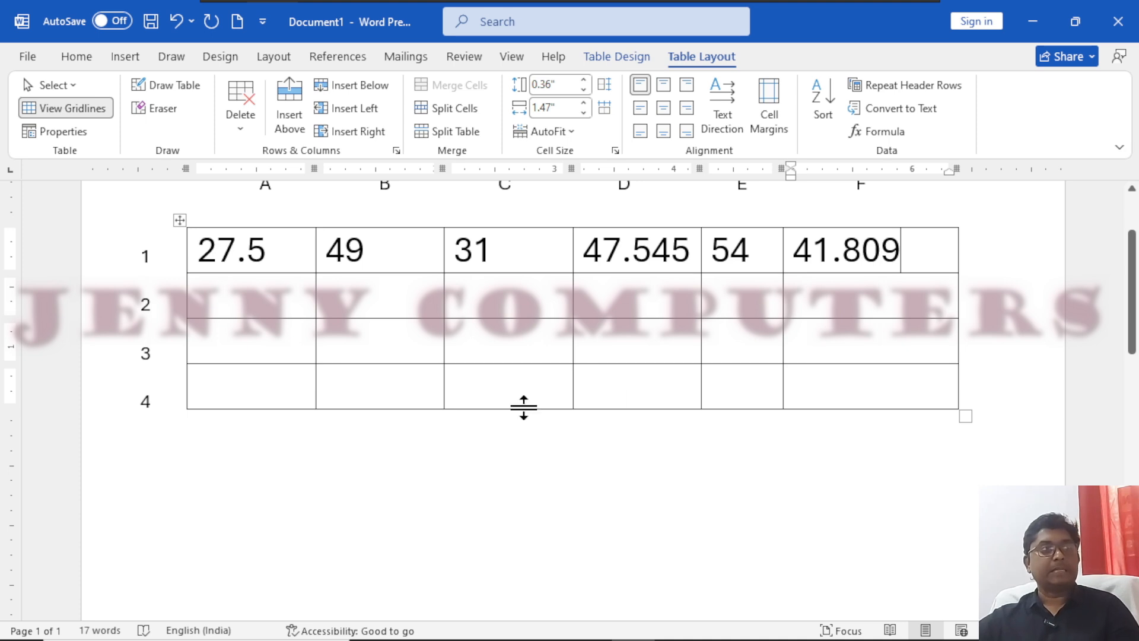
# - Below the table, write the sample formula =average(left) at font size 29 and start a new line
pyautogui.click(484, 452)
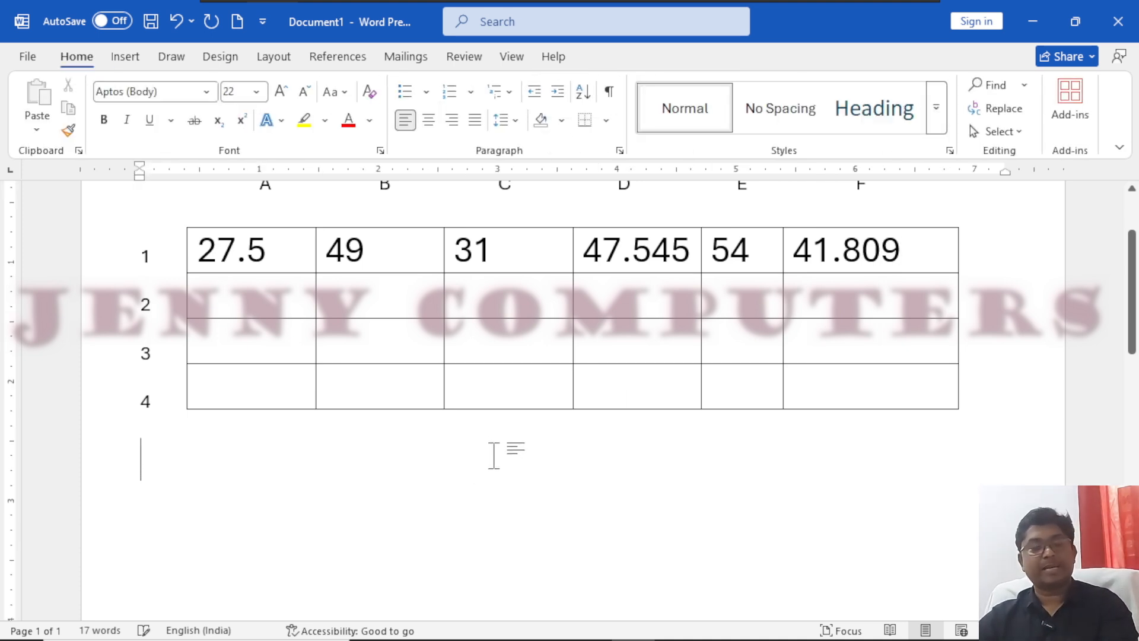
pyautogui.hotkey('ctrl', ']')
pyautogui.hotkey('ctrl', ']')
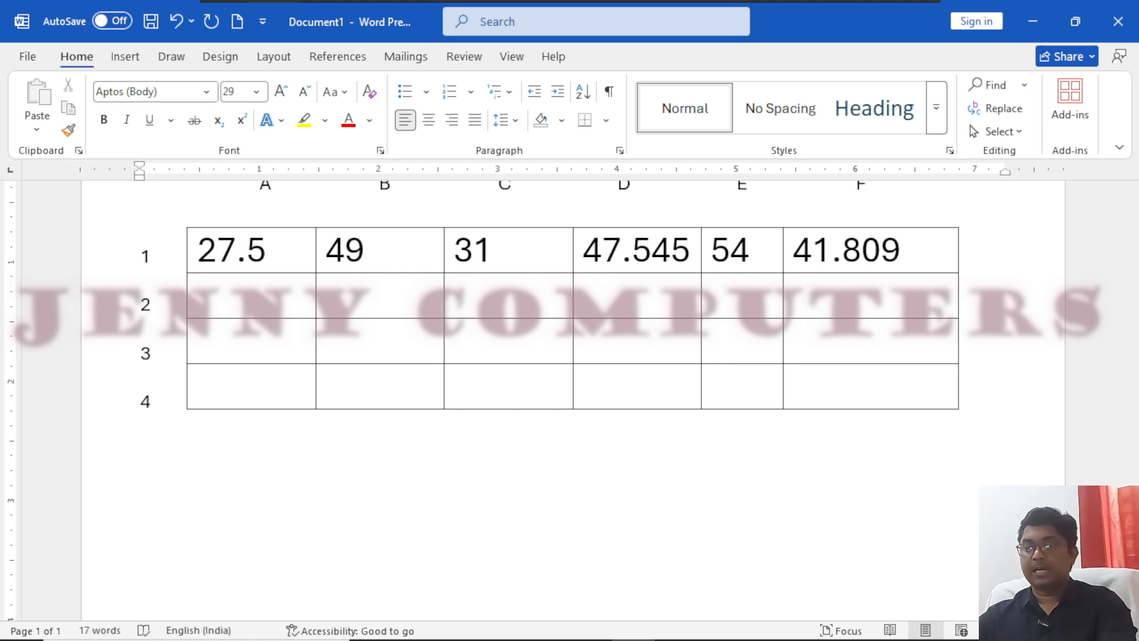
pyautogui.write('=a')
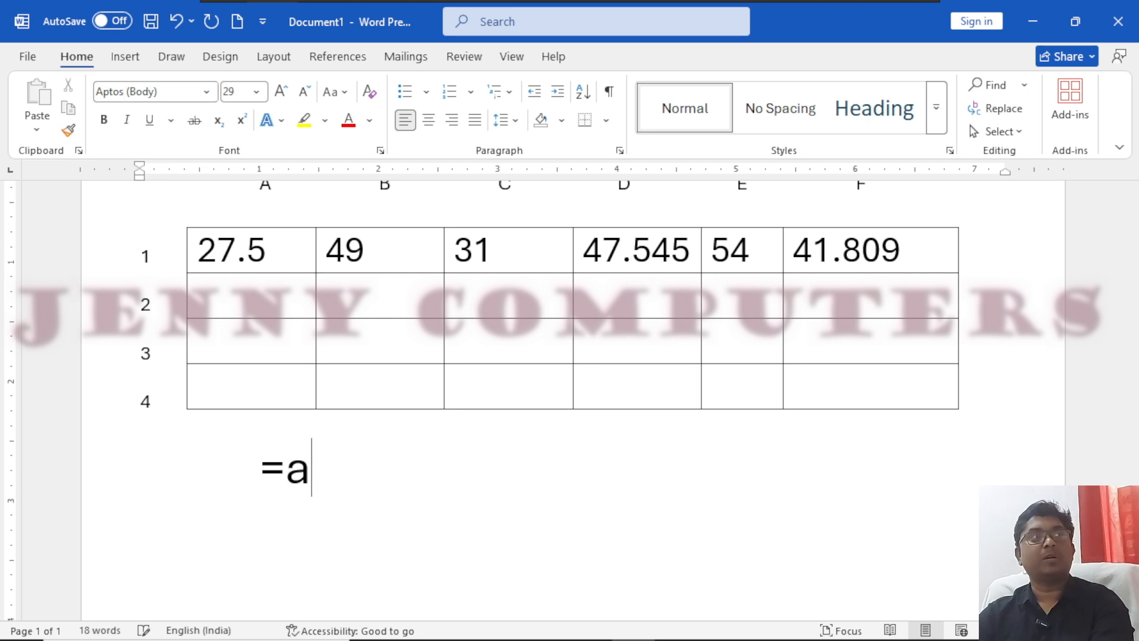
pyautogui.write('verage')
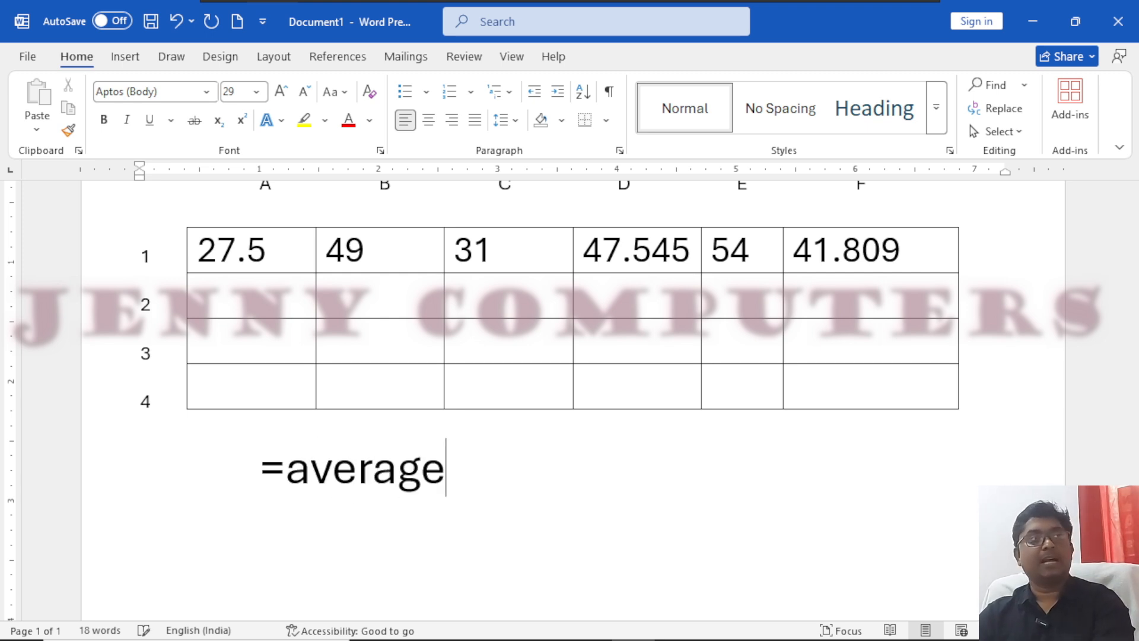
pyautogui.write('(le')
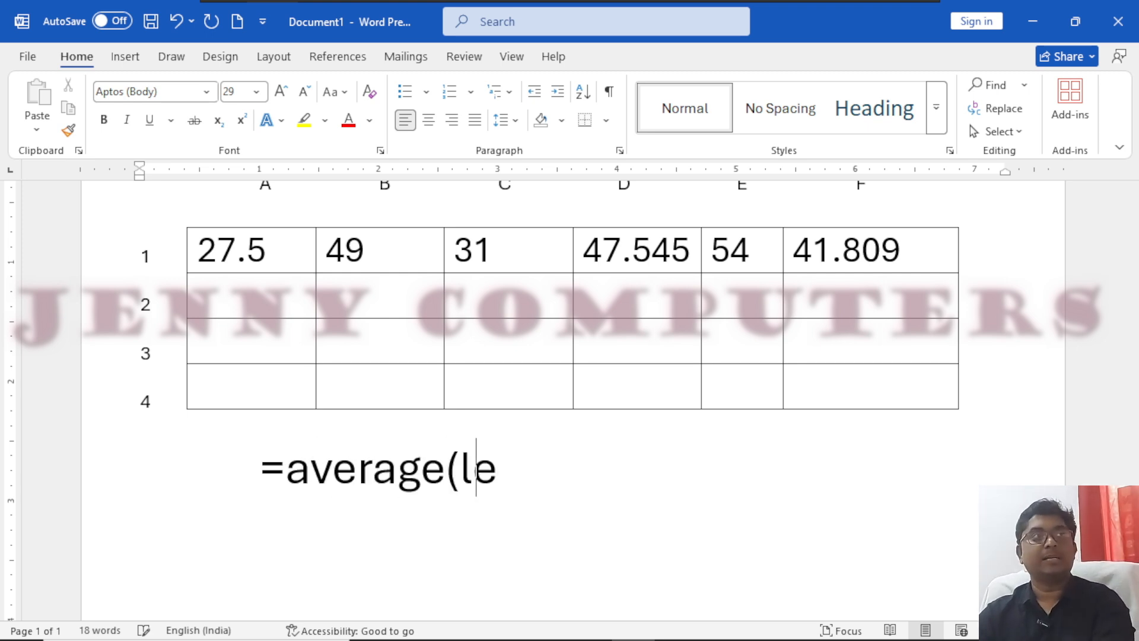
pyautogui.write('ft)')
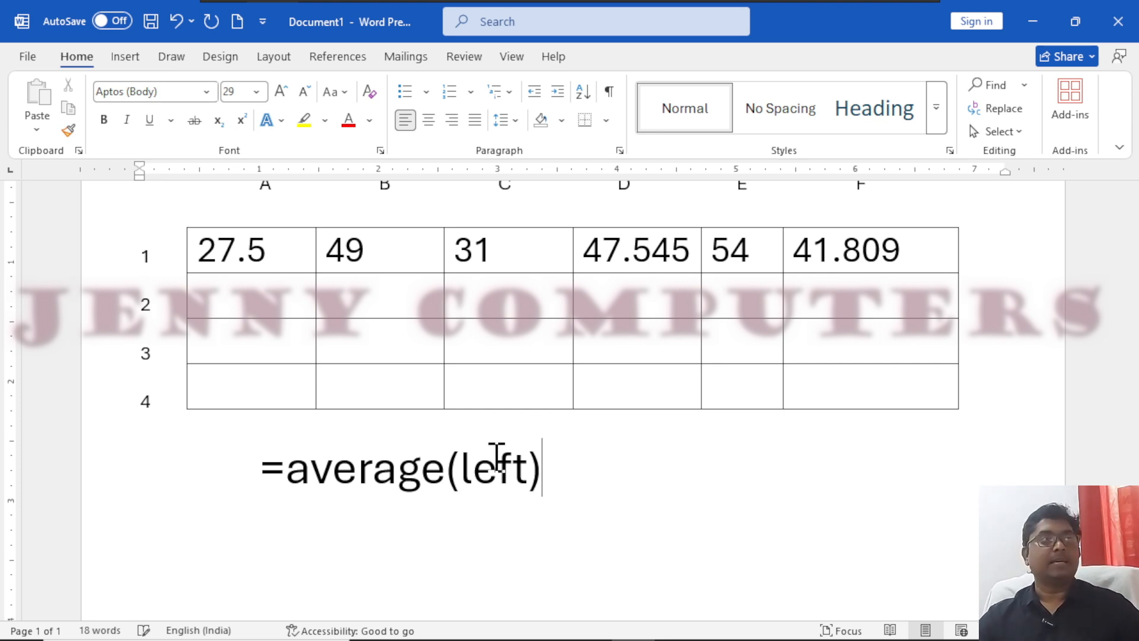
pyautogui.press('Return')
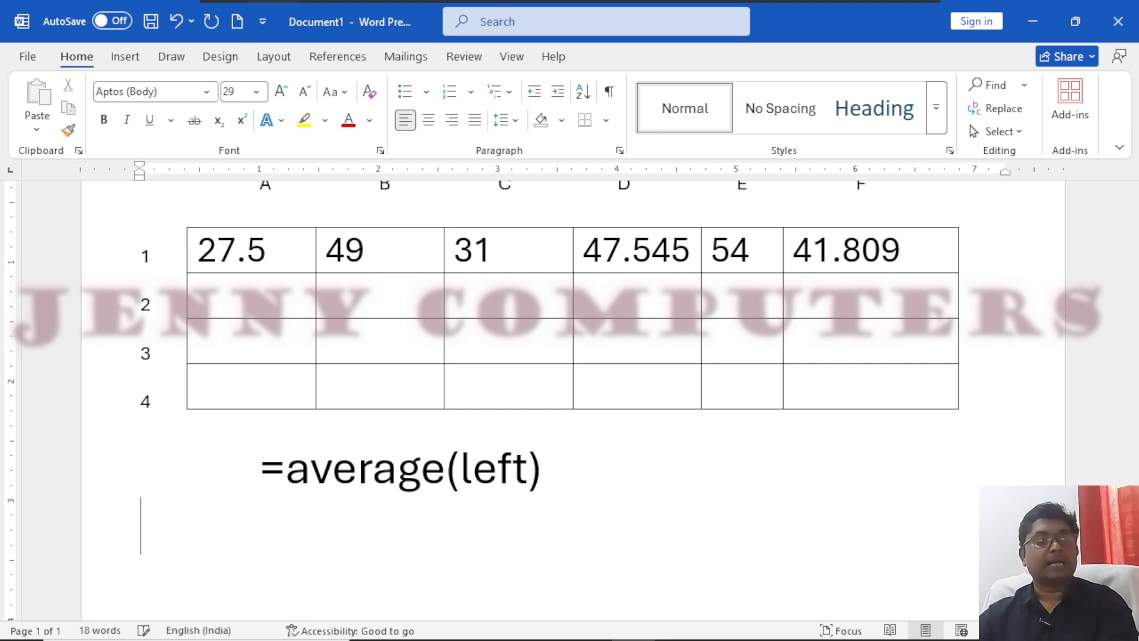
# - On the line under =average(left), write an indented =round( , ) template with blank spaces for its two arguments
pyautogui.scroll(-2, 528, 471)
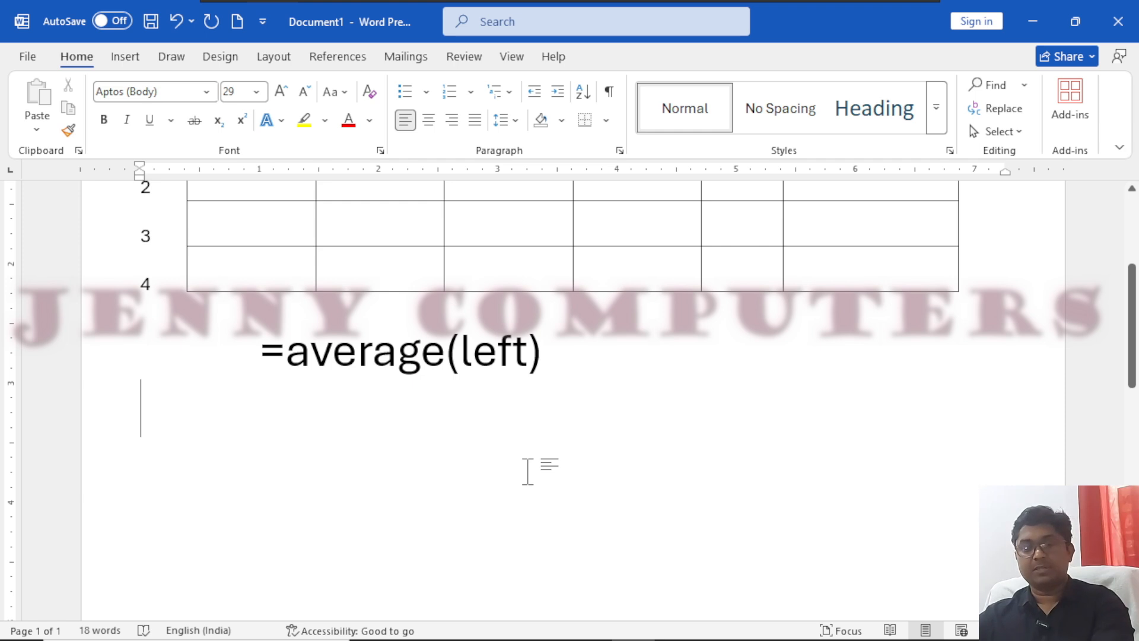
pyautogui.press('Tab')
pyautogui.write('=')
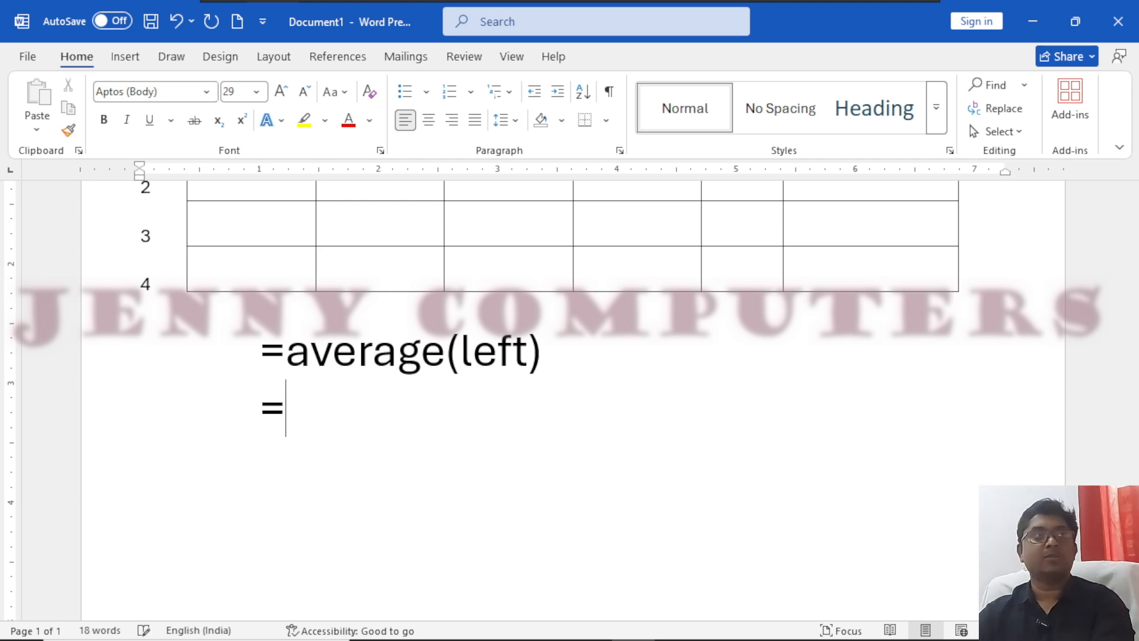
pyautogui.write('f')
pyautogui.press('BackSpace')
pyautogui.write('r')
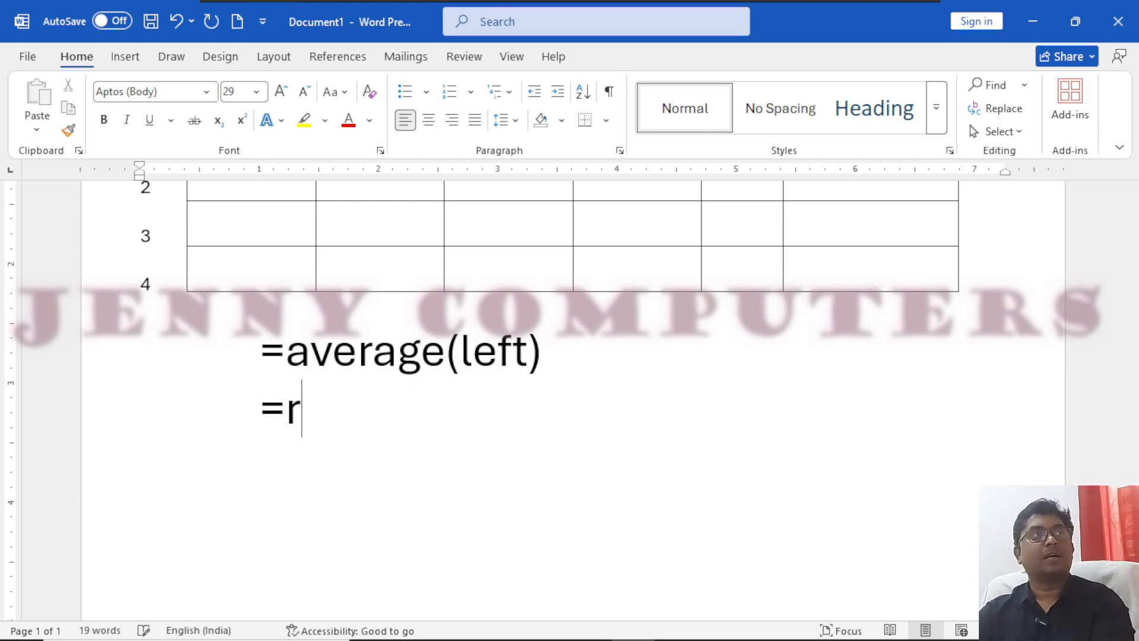
pyautogui.write('ound')
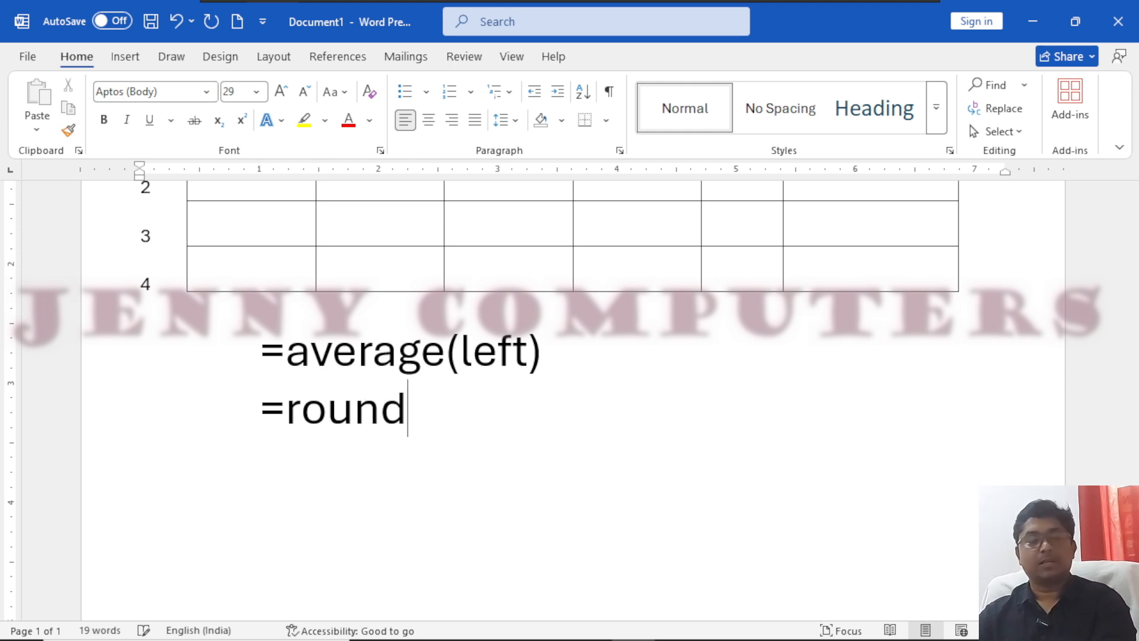
pyautogui.write('(   , ')
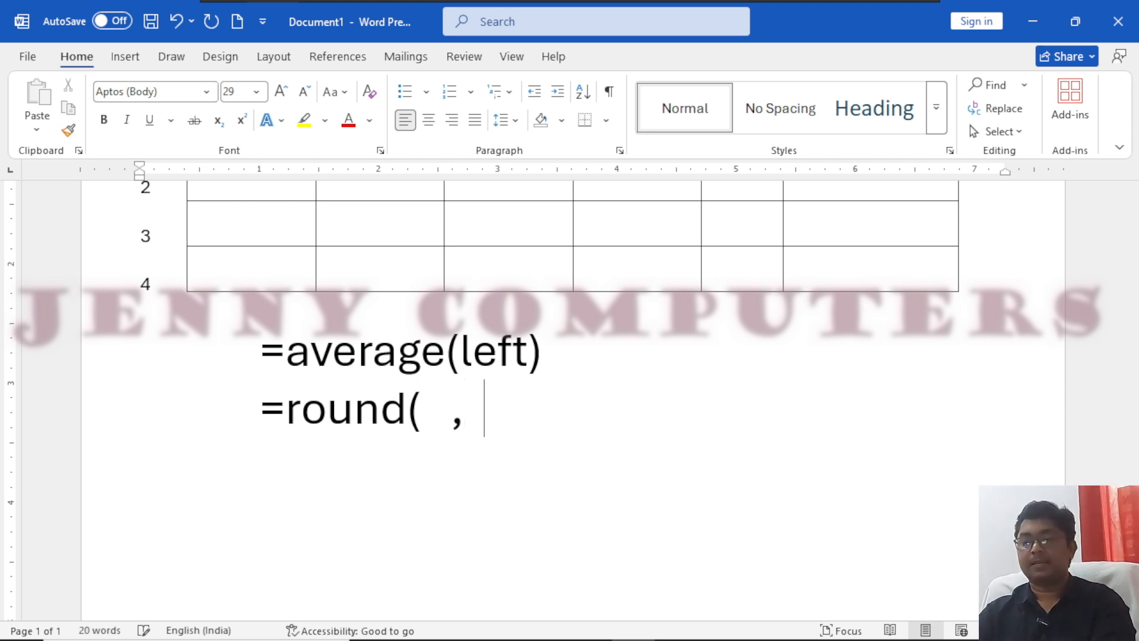
pyautogui.write('  )')
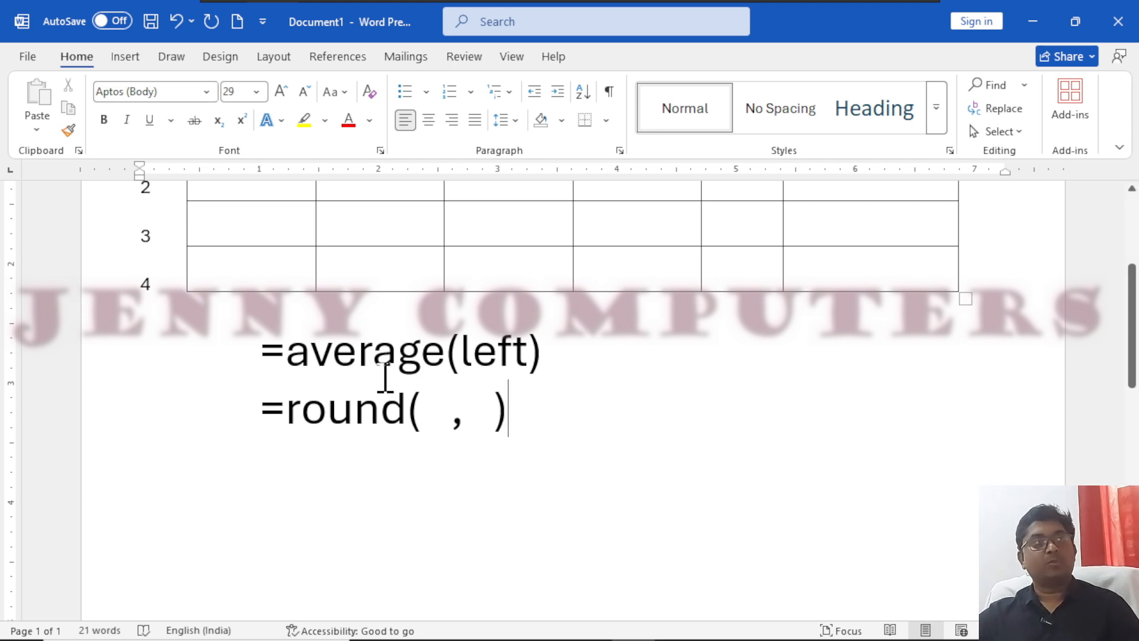
pyautogui.moveTo(421, 412); pyautogui.dragTo(442, 413)
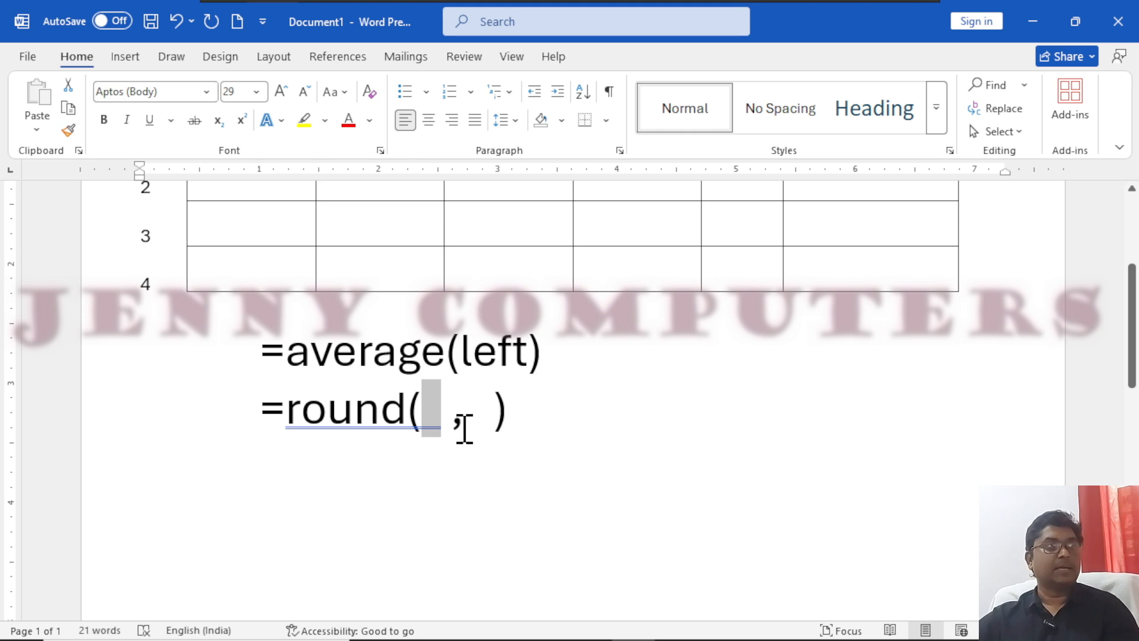
pyautogui.moveTo(466, 411); pyautogui.dragTo(496, 414)
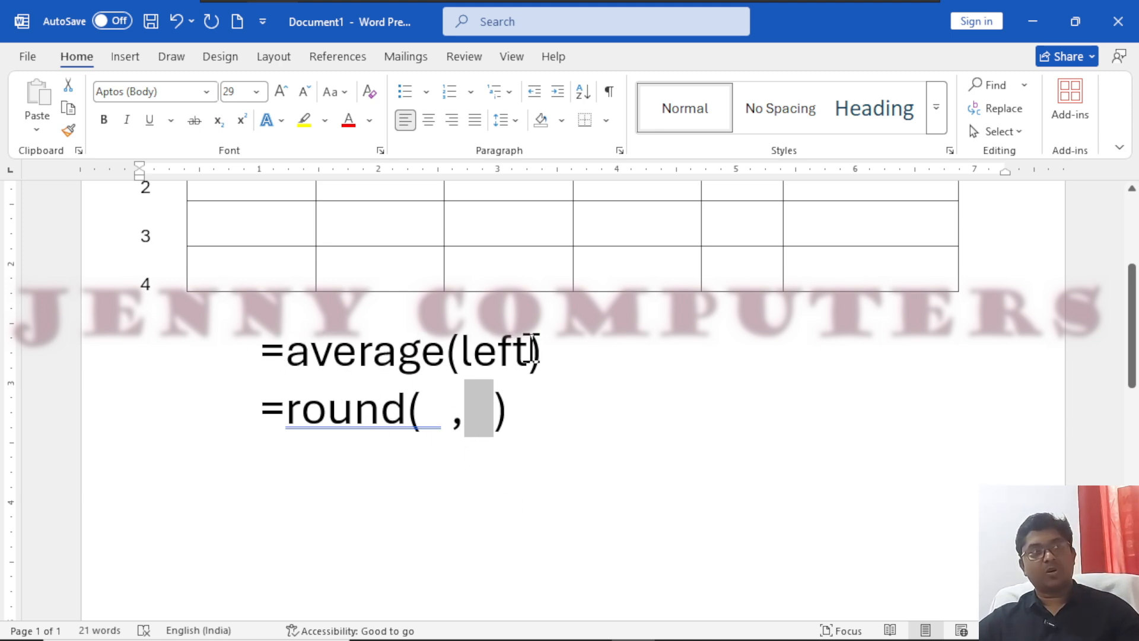
pyautogui.moveTo(548, 350); pyautogui.dragTo(518, 350)
pyautogui.scroll(2, 784, 358)
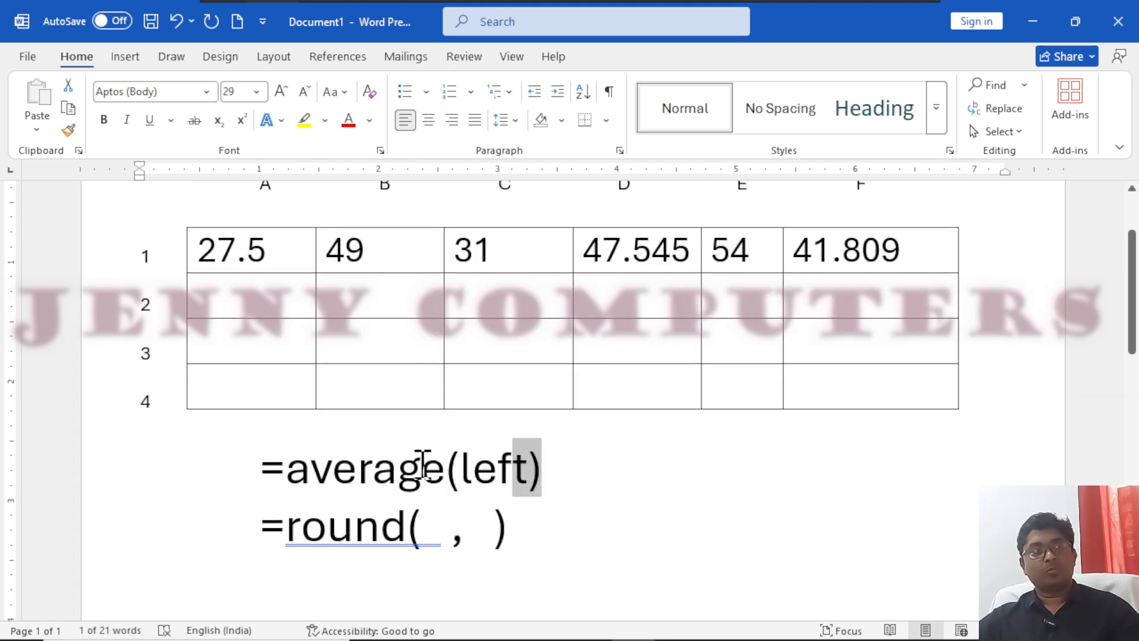
pyautogui.click(424, 527)
pyautogui.moveTo(425, 526)
pyautogui.mouseDown()
pyautogui.moveTo(444, 527)
pyautogui.moveTo(439, 540)
pyautogui.mouseUp()
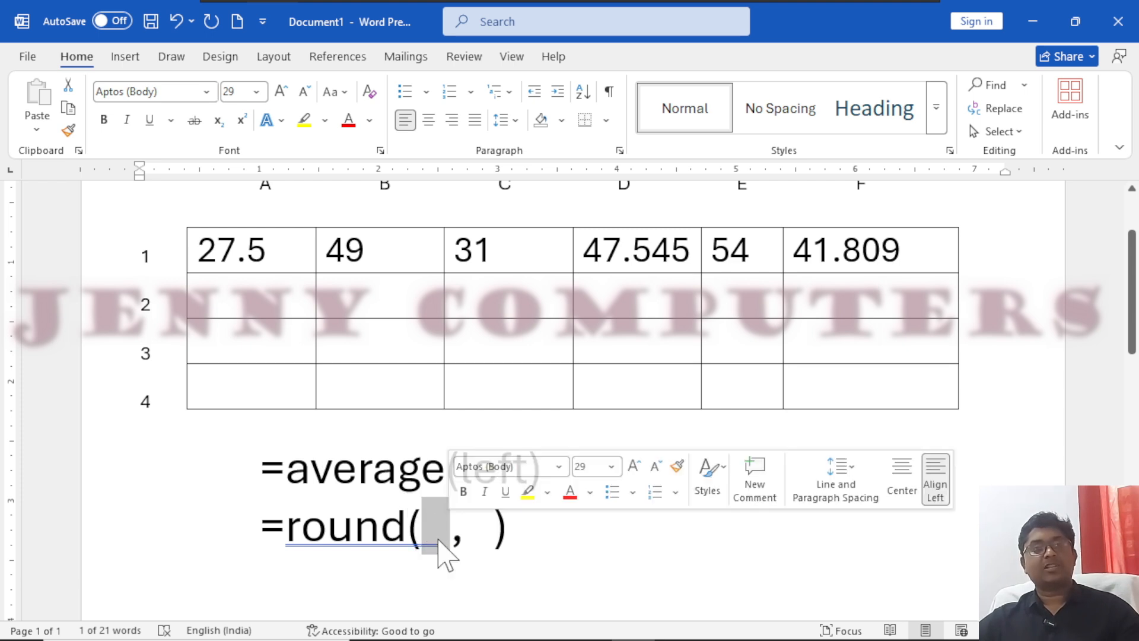
# - Fill in the sample =round( , ) template with 12.3654 as the first argument and 2 as the second
pyautogui.scroll(-3, 445, 593)
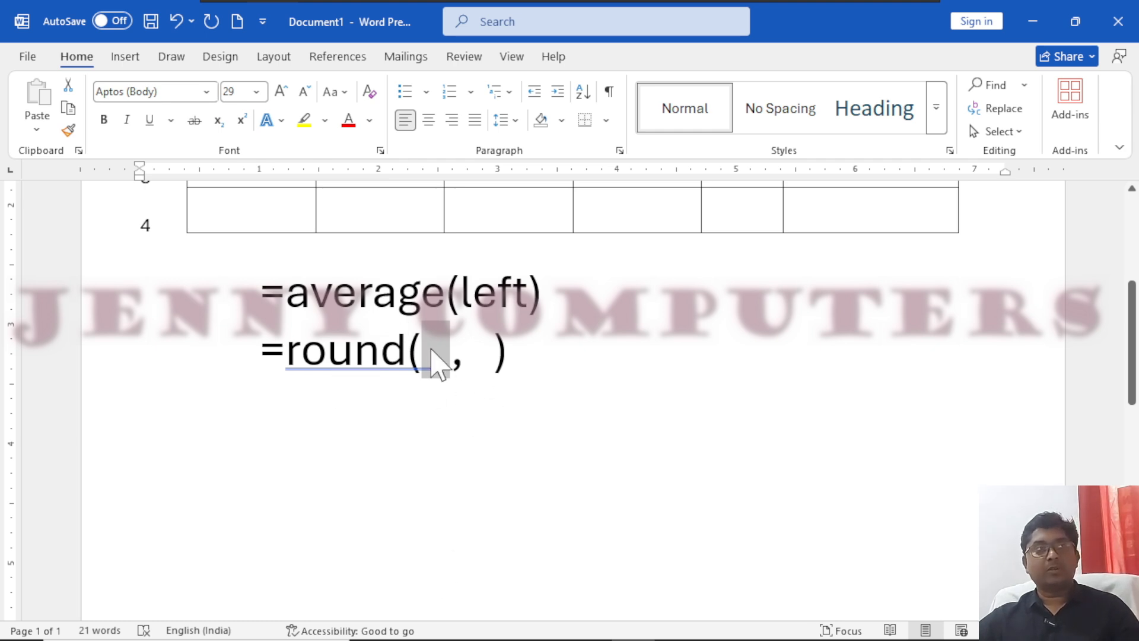
pyautogui.click(433, 365)
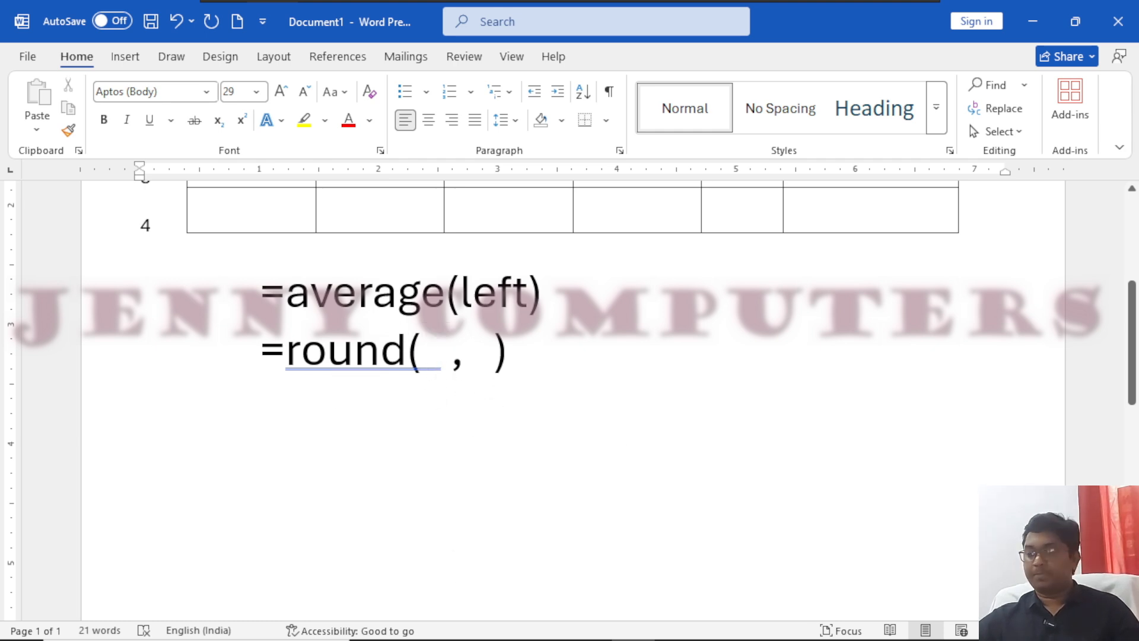
pyautogui.write('1')
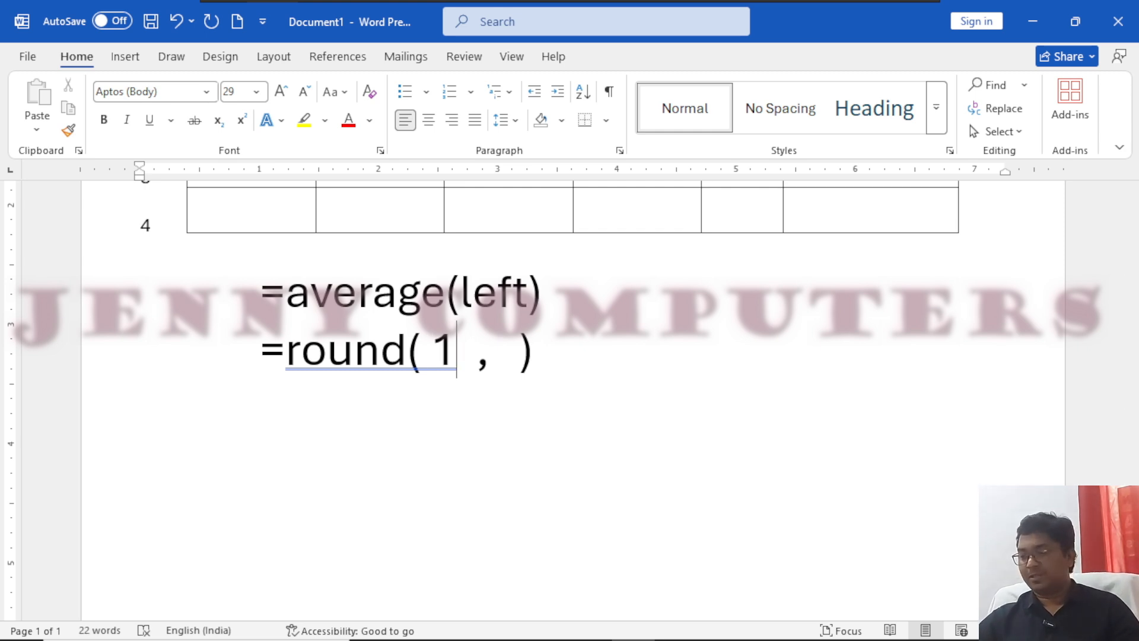
pyautogui.write('2.365')
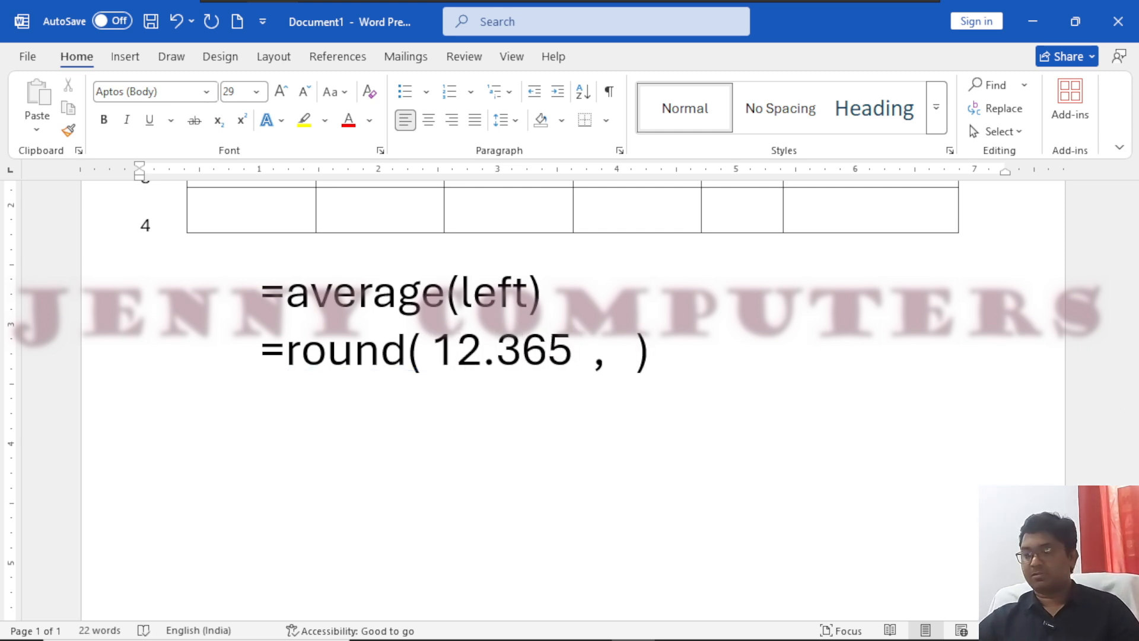
pyautogui.write('4')
pyautogui.press('Right')
pyautogui.press('Right')
pyautogui.press('Right')
pyautogui.press('Right')
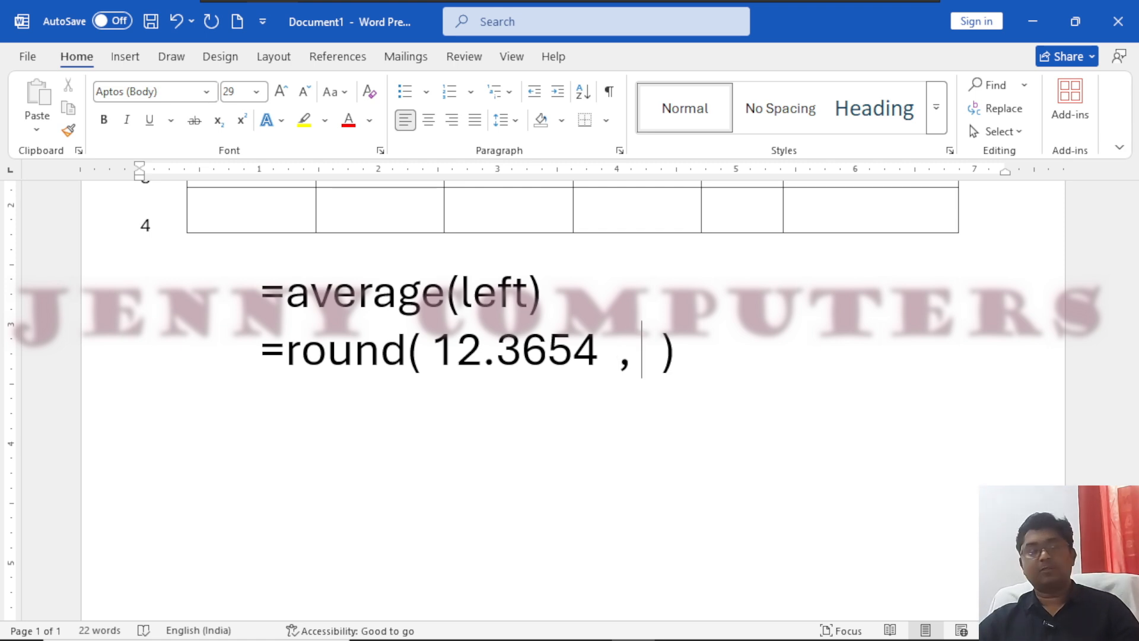
pyautogui.write('2')
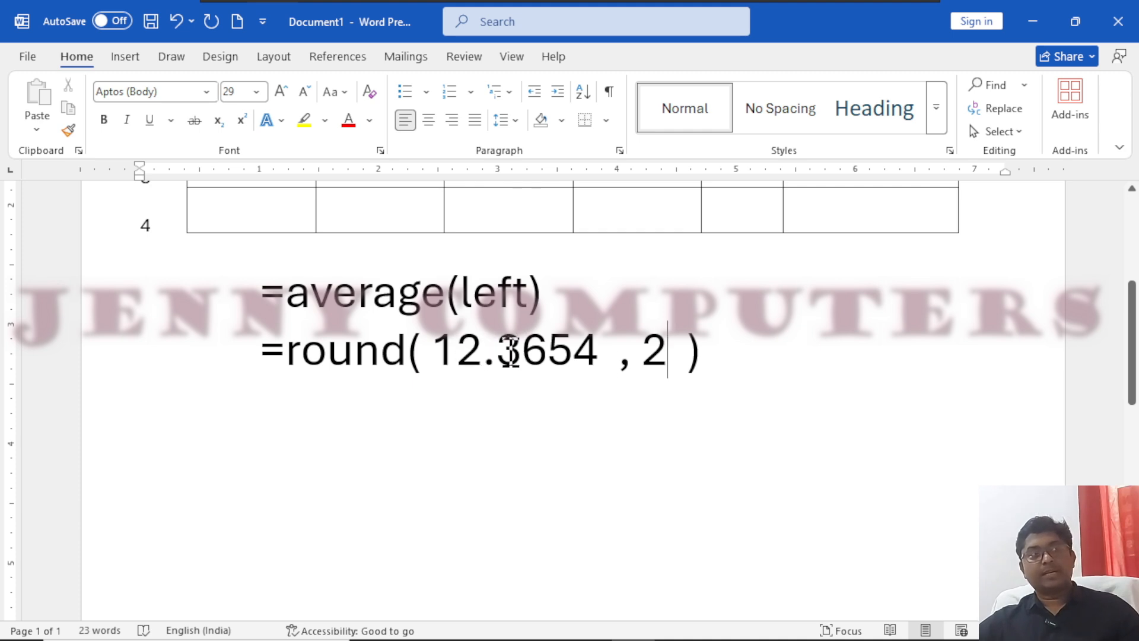
# - Write the rounded answer =12.36 after the closing bracket of the sample round formula
pyautogui.click(745, 360)
pyautogui.write('=')
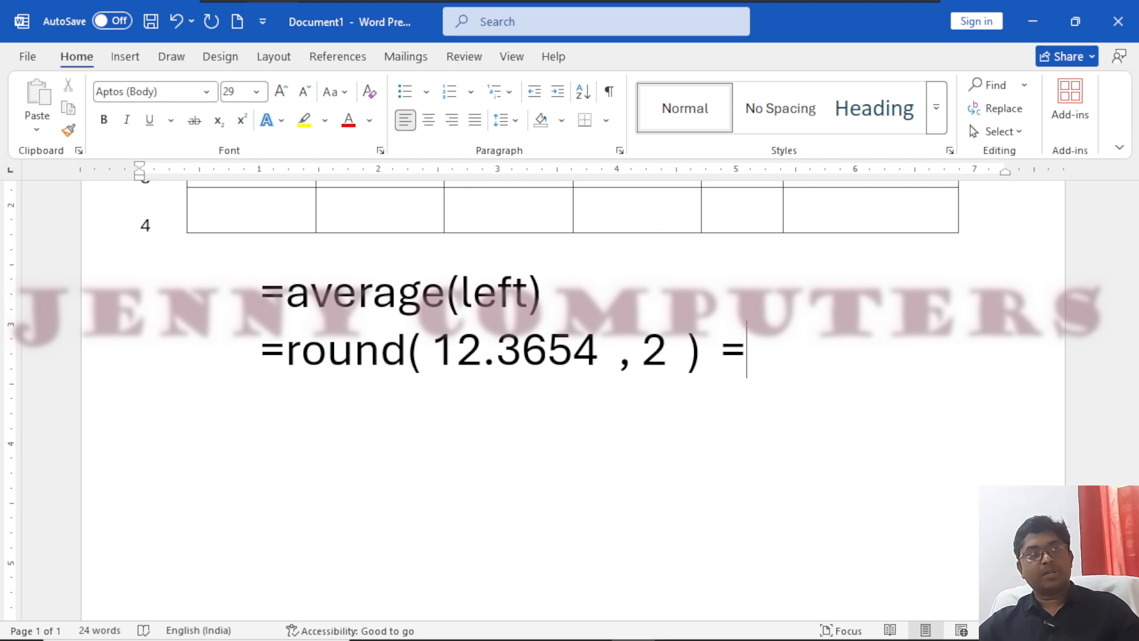
pyautogui.write('12.3')
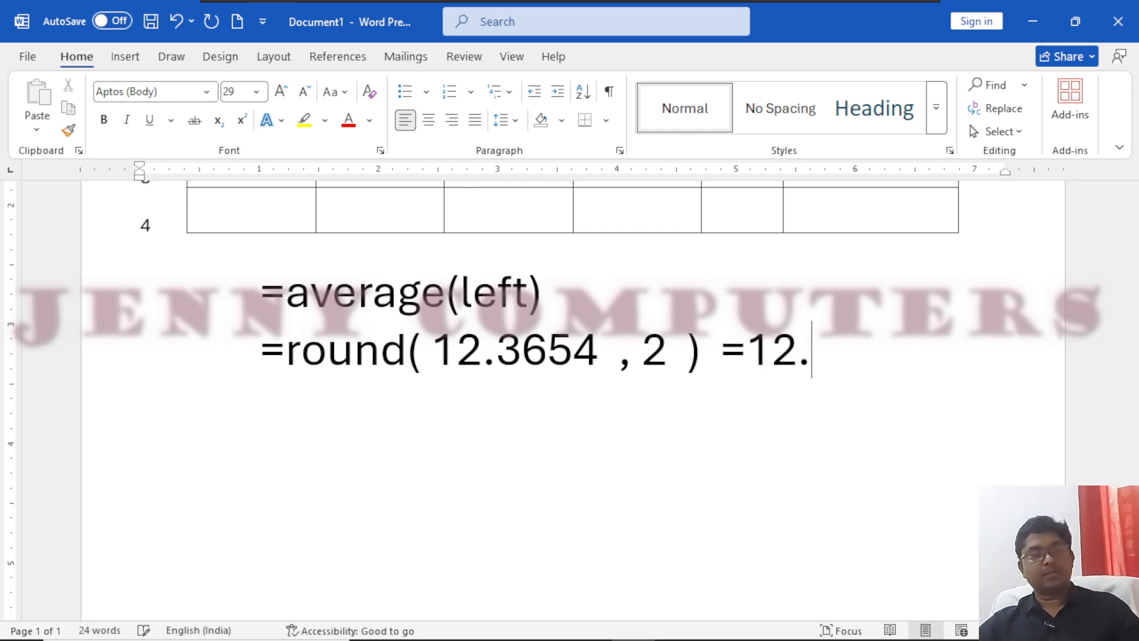
pyautogui.write('66')
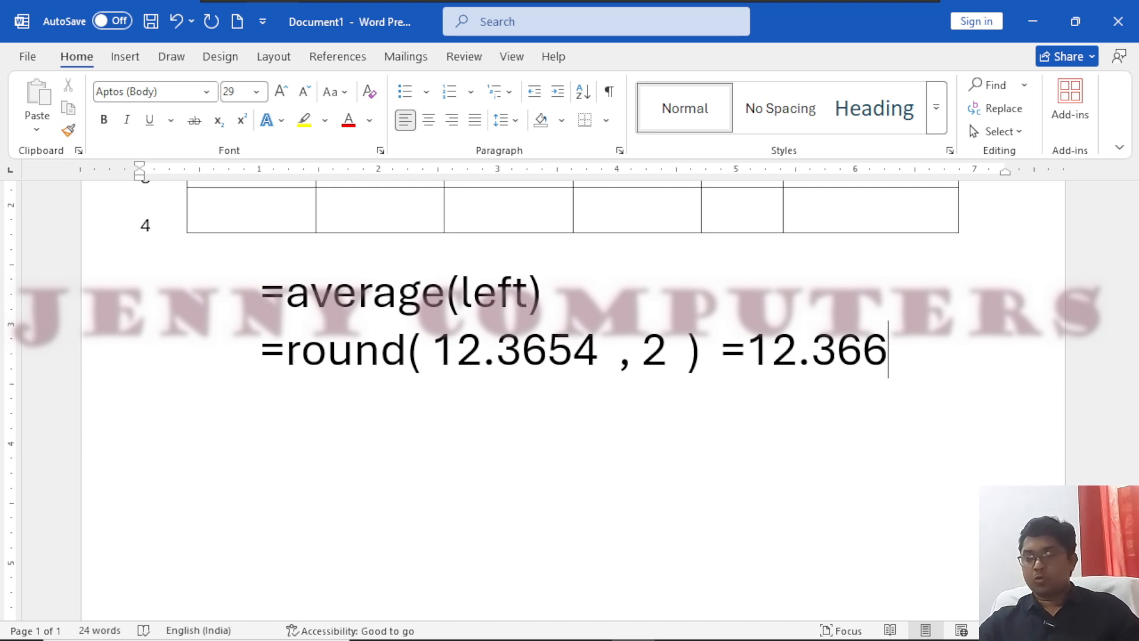
pyautogui.press('BackSpace')
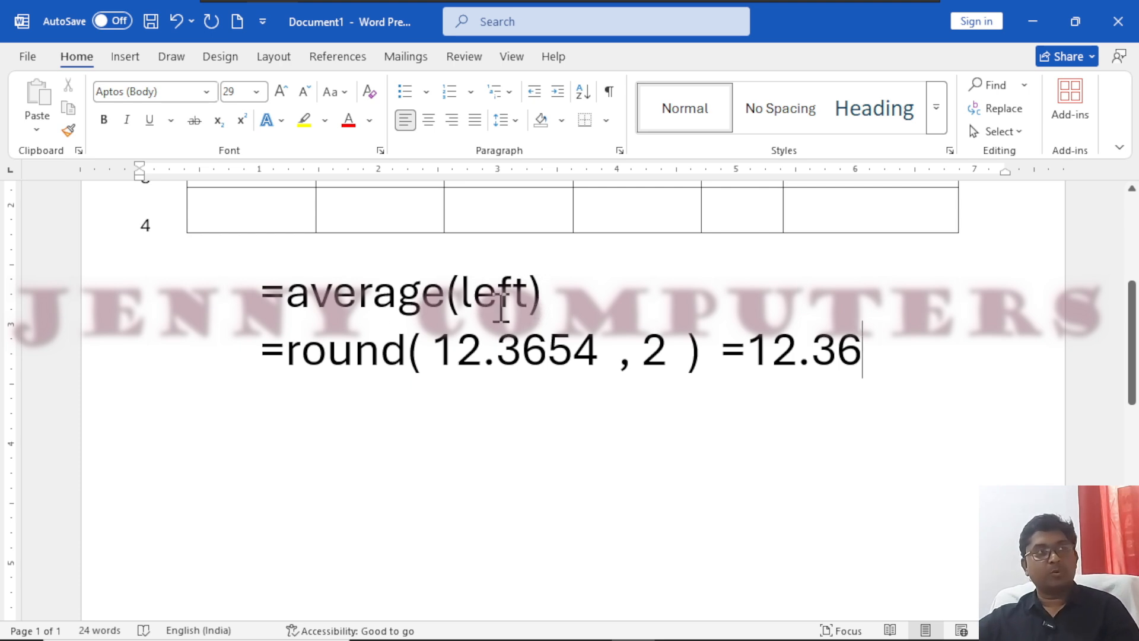
# - Copy the =round( 12.3654 , 2 ) expression without its answer and start a new line beneath it
pyautogui.moveTo(644, 354); pyautogui.dragTo(247, 355)
pyautogui.hotkey('ctrl', 'c')
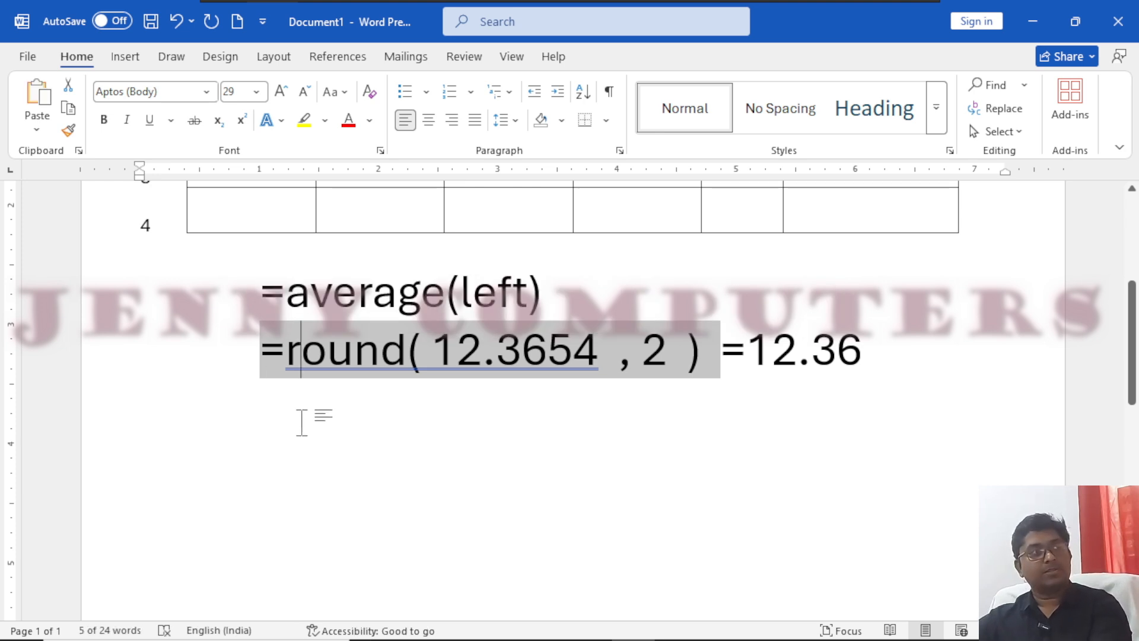
pyautogui.click(312, 421)
pyautogui.press('End')
pyautogui.press('Return')
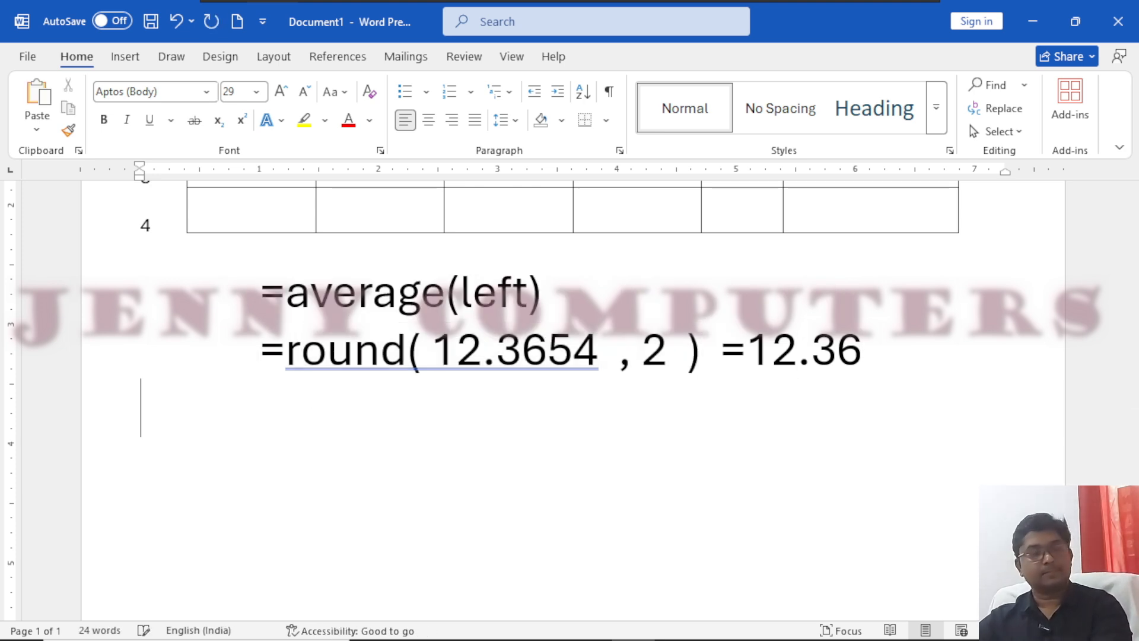
# - Add the example line =round( average(left), 2 ) below the 12.3654 example, reusing the copied round formula and average(left) text
pyautogui.hotkey('ctrl', 'v')
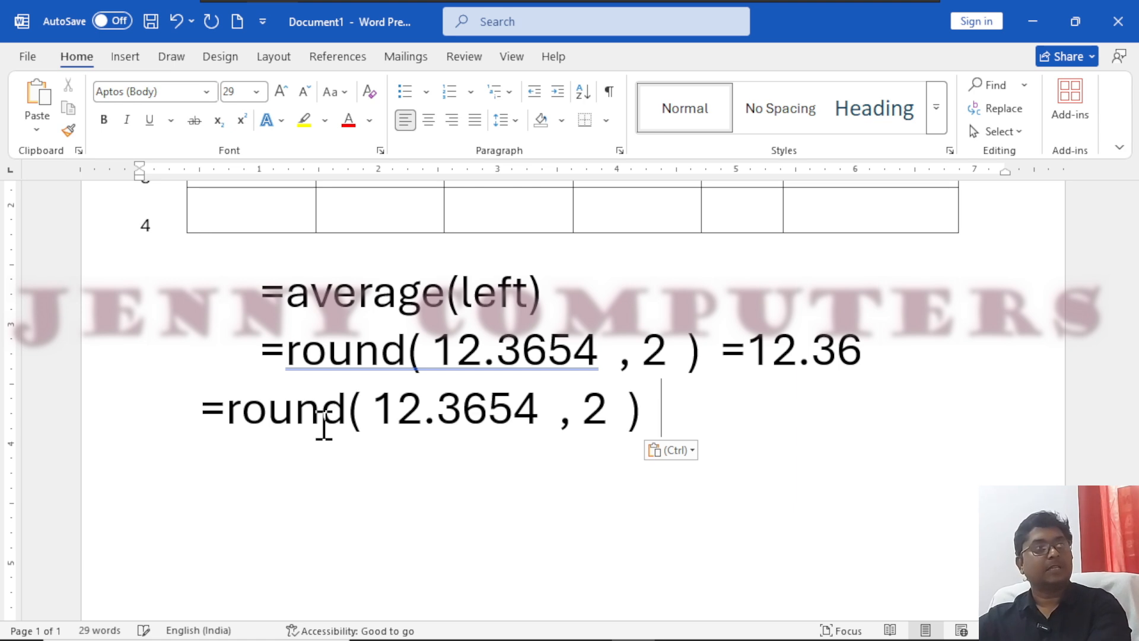
pyautogui.click(199, 407)
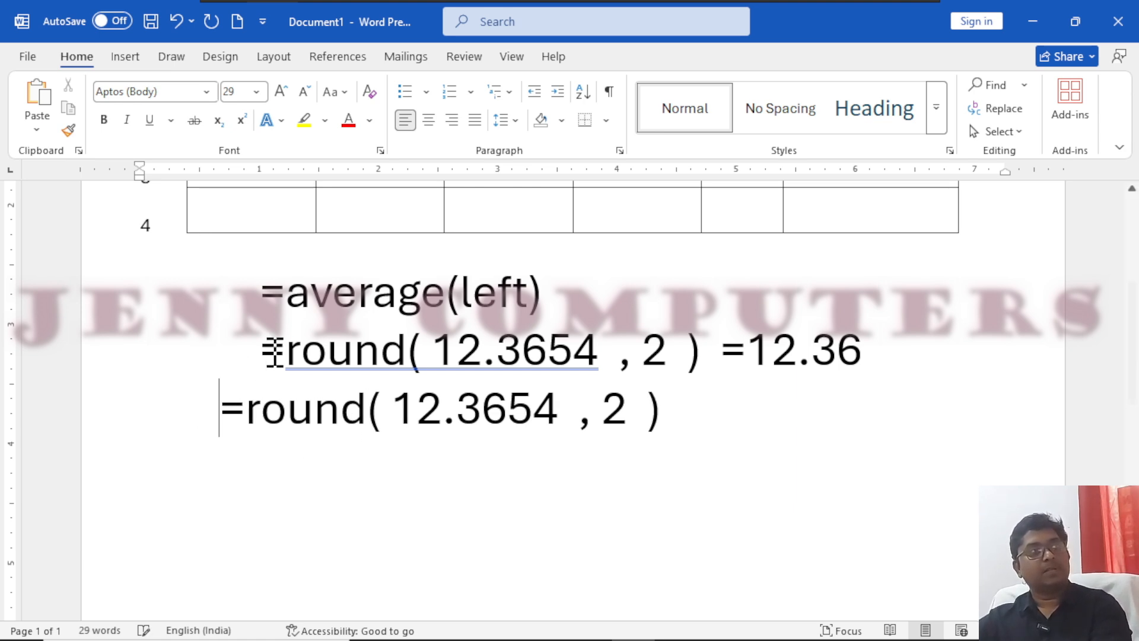
pyautogui.moveTo(297, 296); pyautogui.dragTo(543, 292)
pyautogui.hotkey('ctrl', 'c')
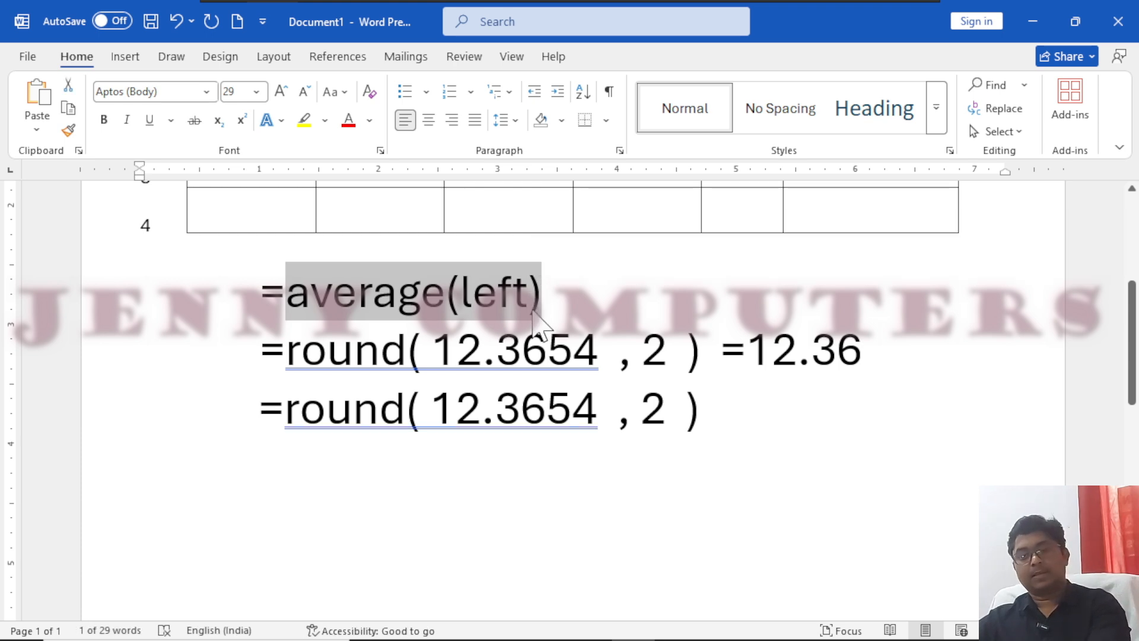
pyautogui.moveTo(586, 408); pyautogui.dragTo(427, 394)
pyautogui.hotkey('ctrl', 'v')
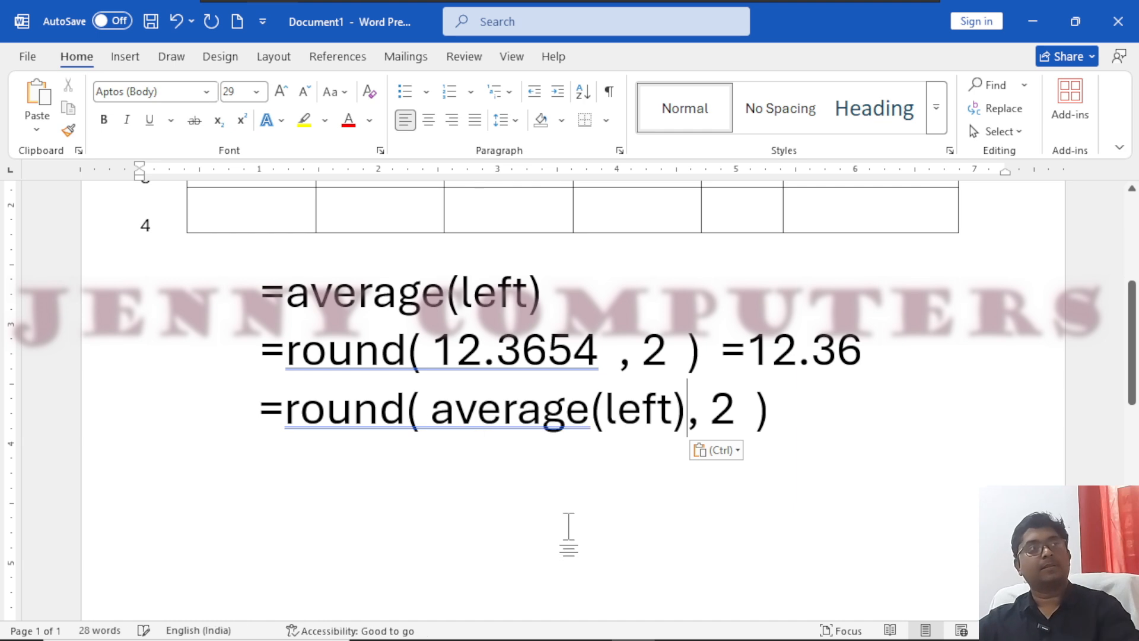
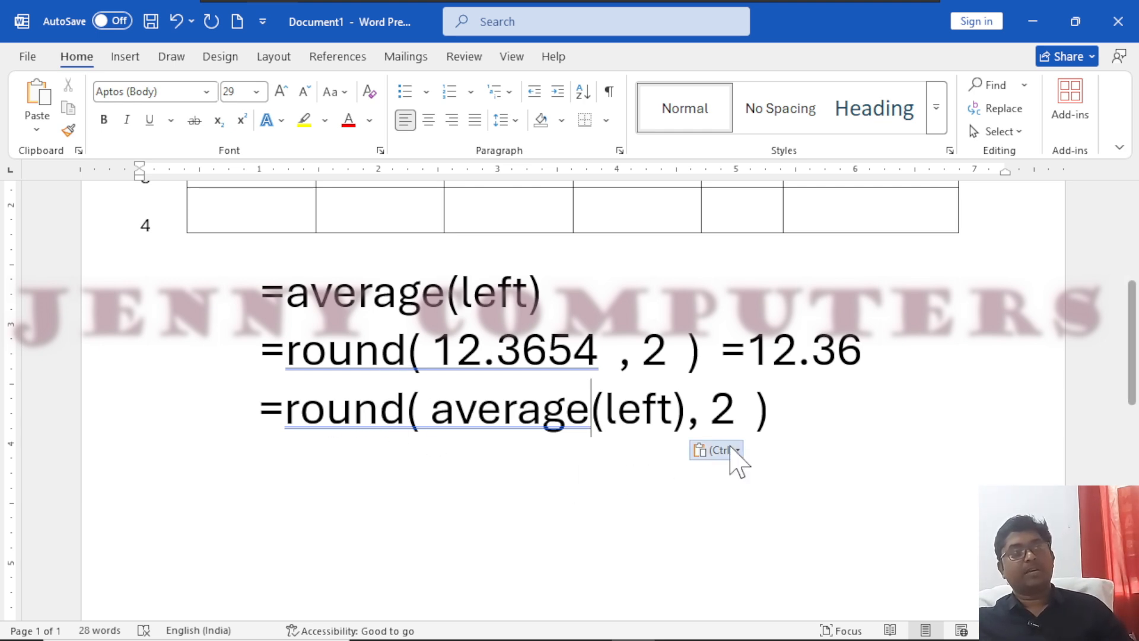
# - Reveal the field code of the average in row 1's last cell and insert round( before AVERAGE
pyautogui.scroll(3, 733, 460)
pyautogui.scroll(1, 737, 463)
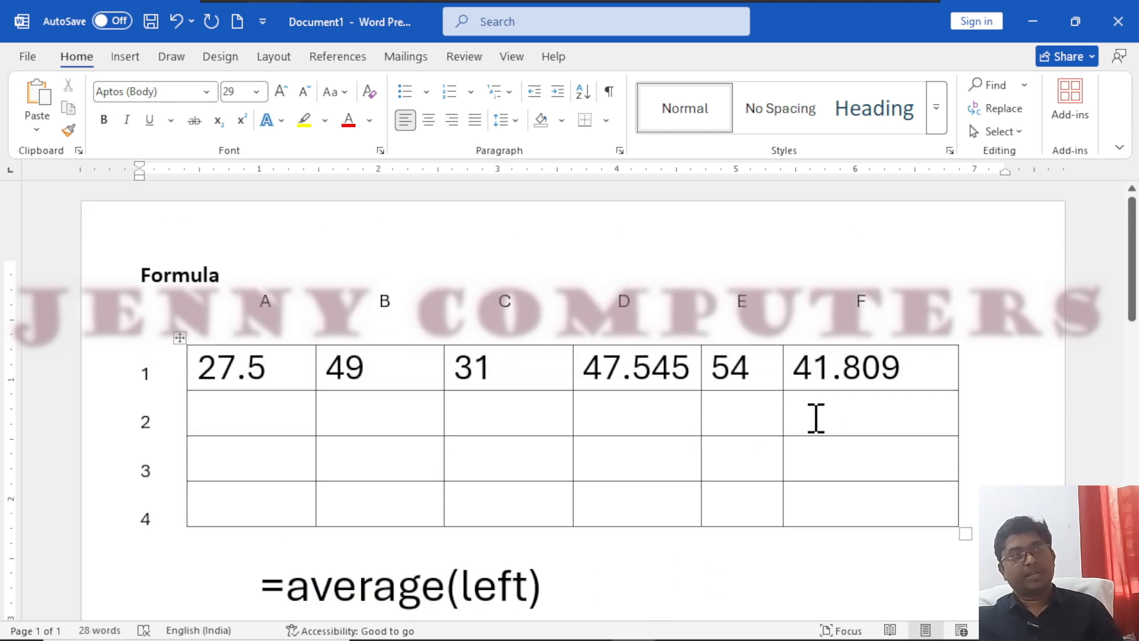
pyautogui.doubleClick(831, 364)
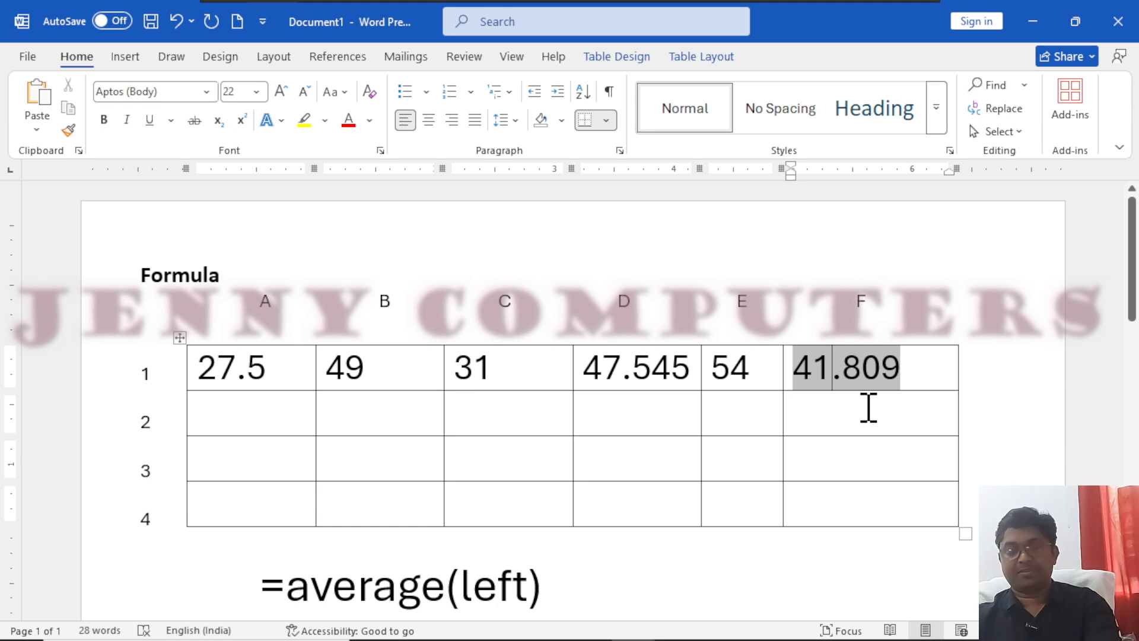
pyautogui.hotkey('shift', 'F9')
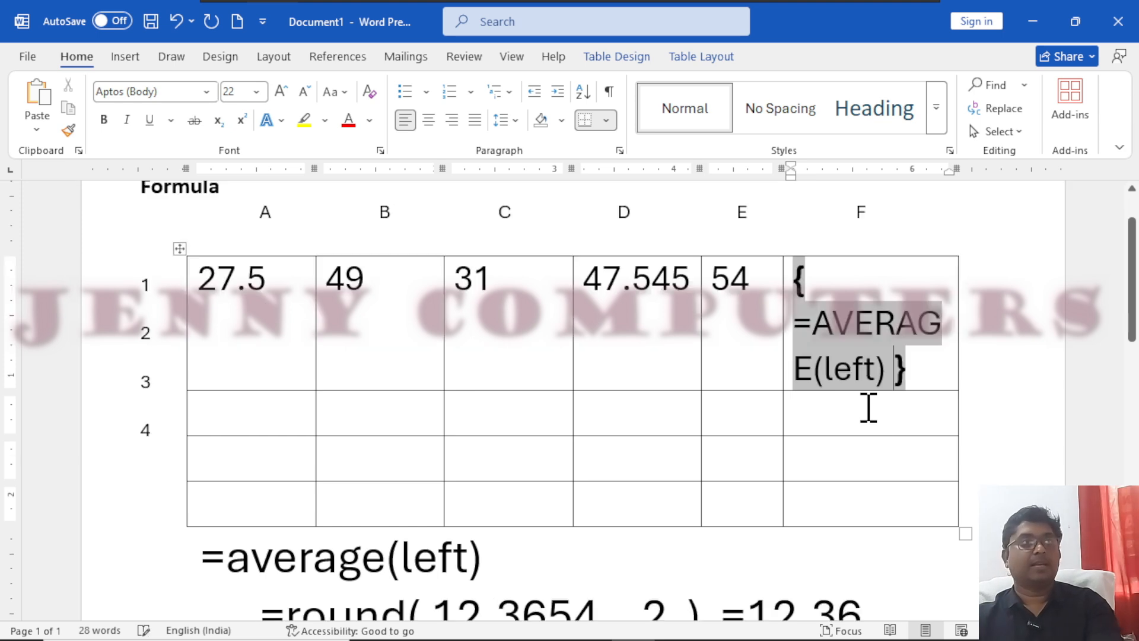
pyautogui.click(813, 326)
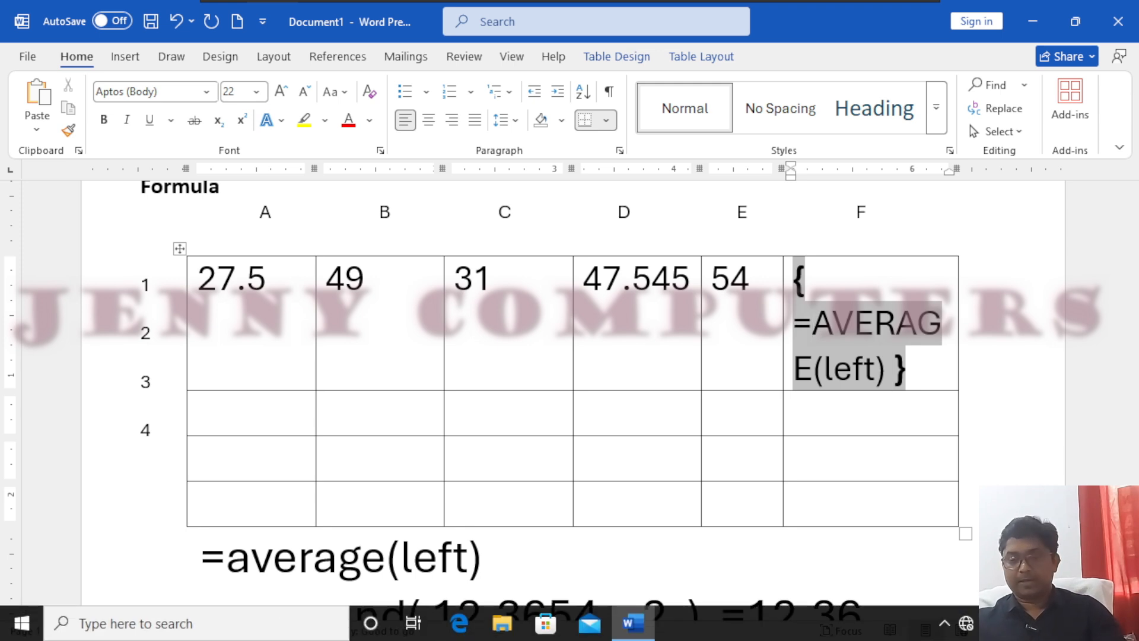
pyautogui.write('round')
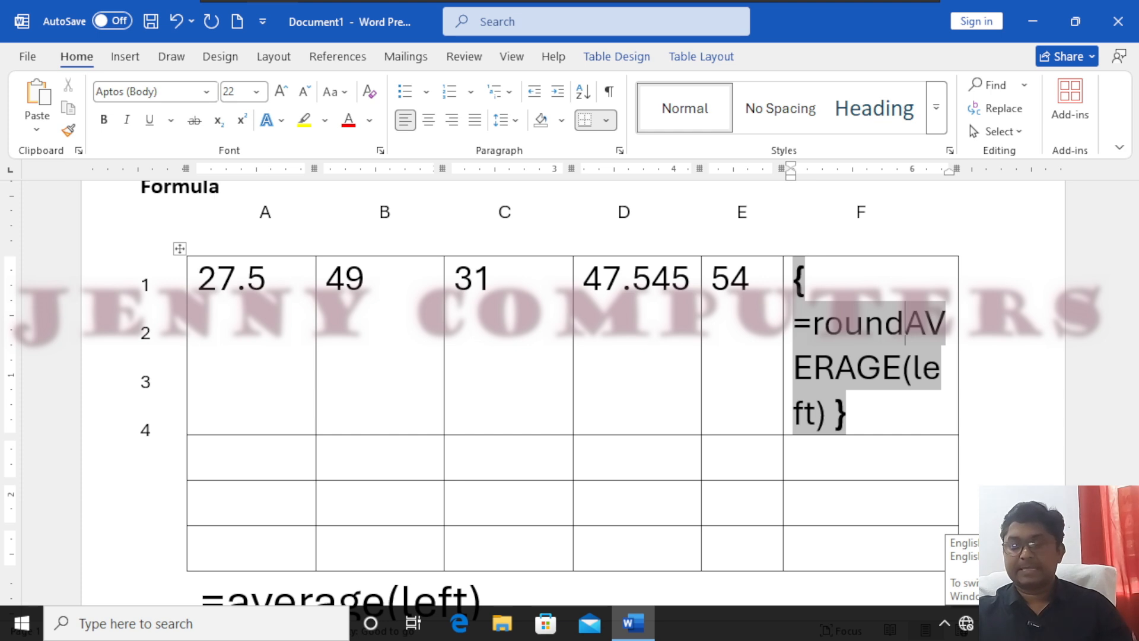
pyautogui.write('(')
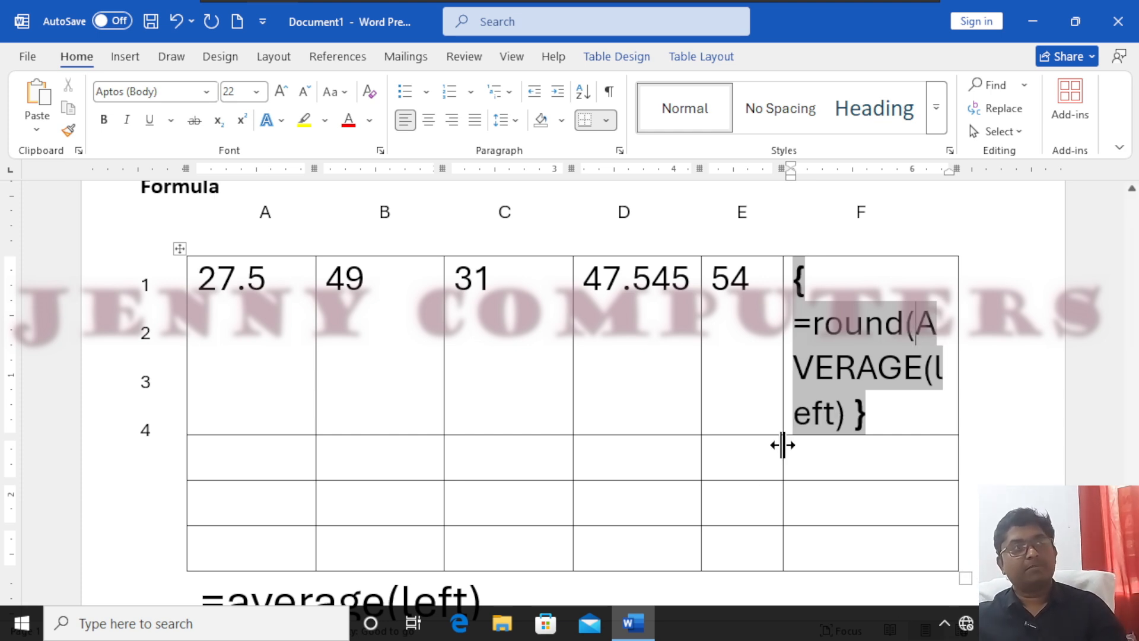
# - Widen the table's last column and add ,2 after AVERAGE(left) in its formula field
pyautogui.click(843, 414)
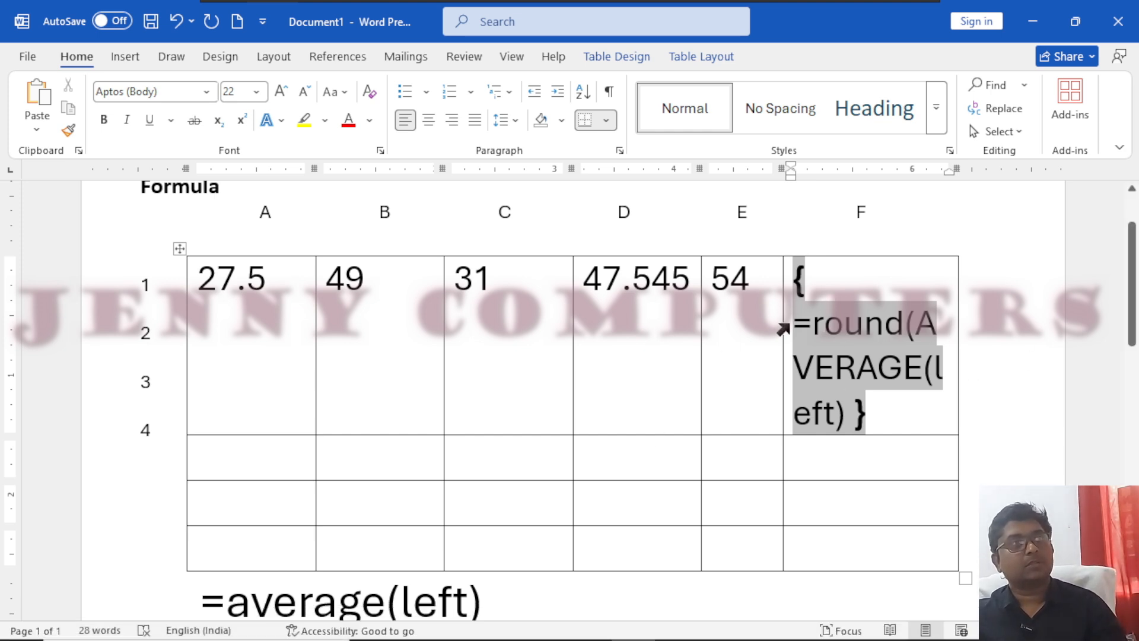
pyautogui.moveTo(956, 337); pyautogui.dragTo(1038, 344)
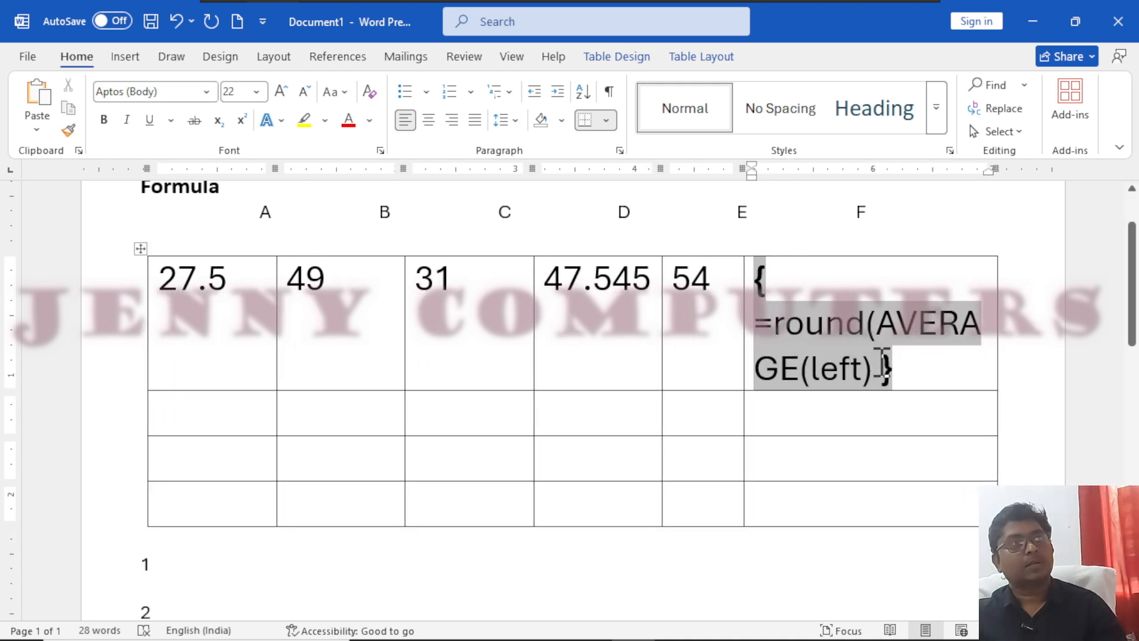
pyautogui.write(',')
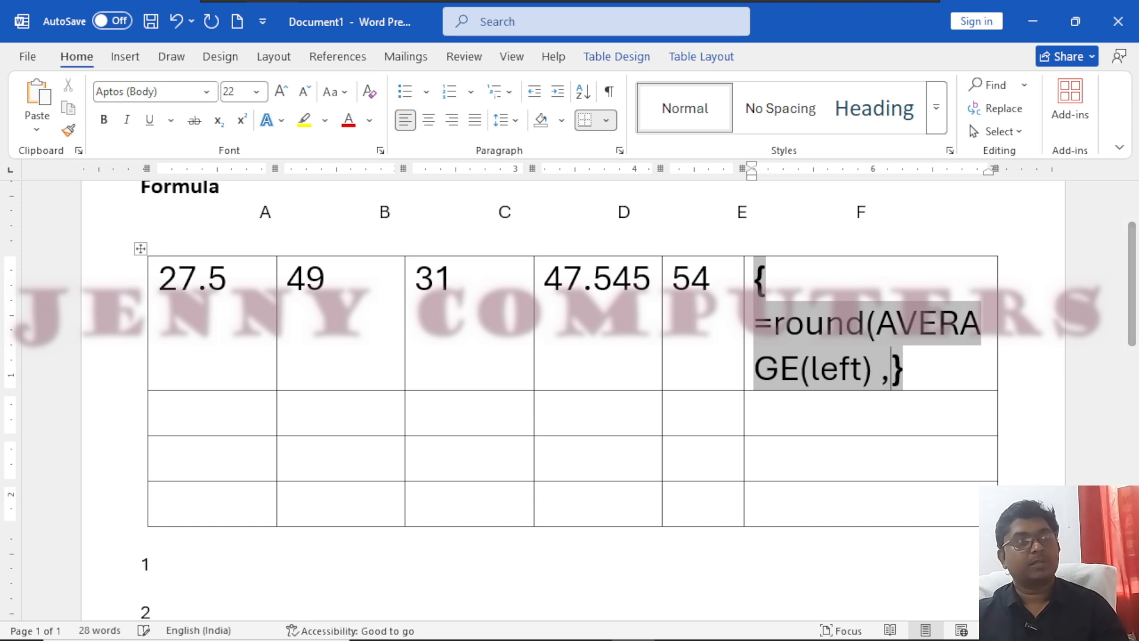
pyautogui.write('2')
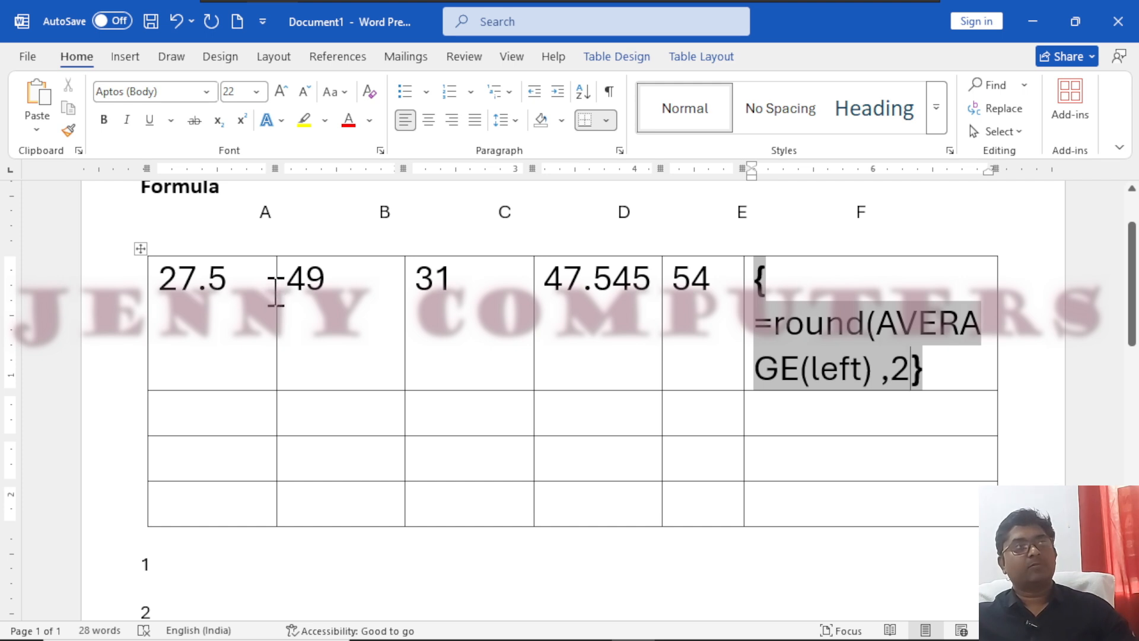
# - Narrow the first five table columns around their numbers, giving the formula column more room
pyautogui.moveTo(276, 287); pyautogui.dragTo(244, 288)
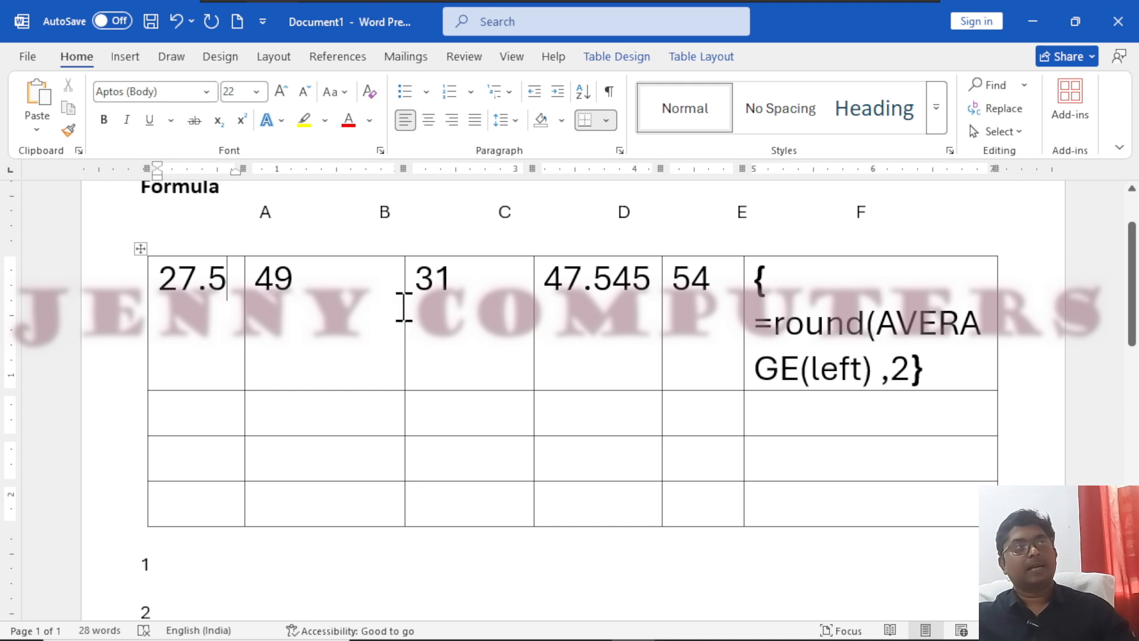
pyautogui.moveTo(403, 304); pyautogui.dragTo(333, 303)
pyautogui.moveTo(533, 321); pyautogui.dragTo(439, 305)
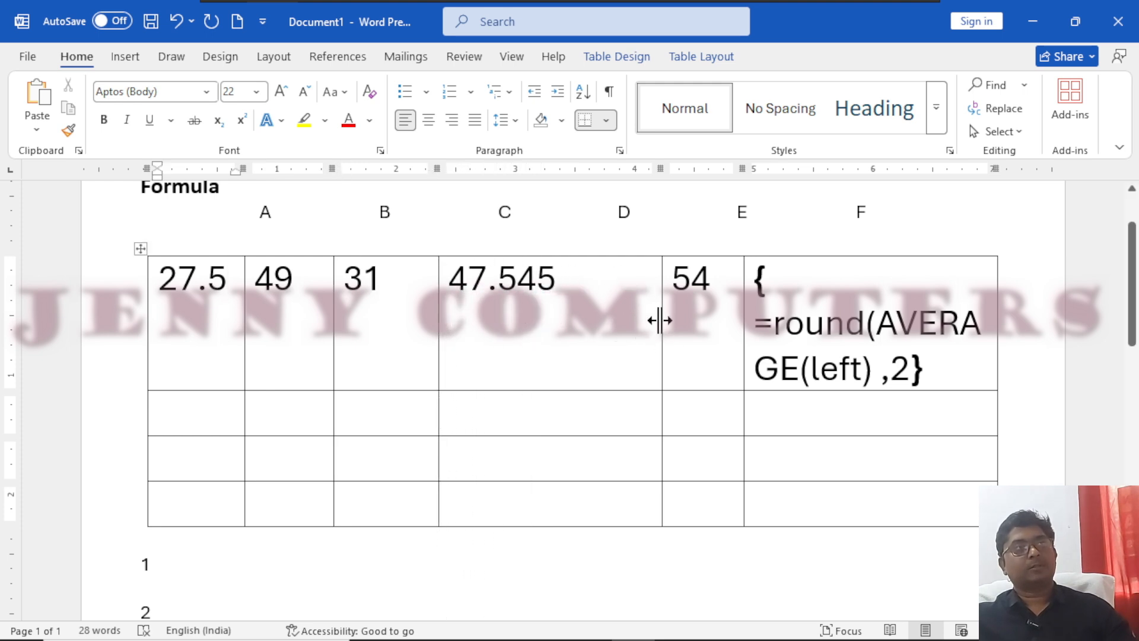
pyautogui.moveTo(660, 320); pyautogui.dragTo(587, 321)
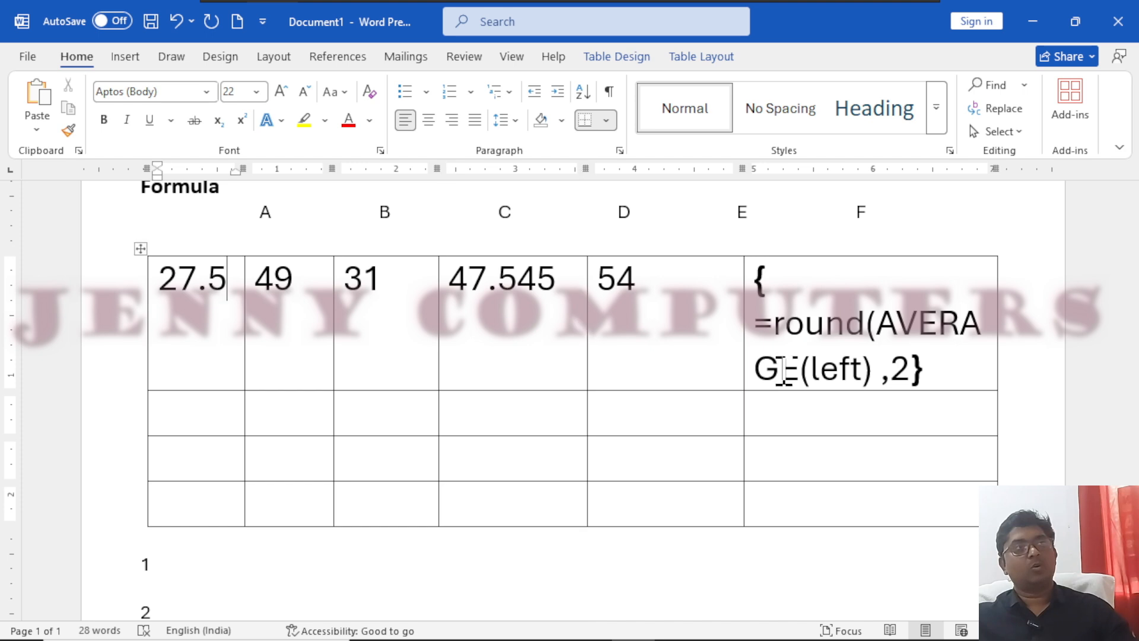
pyautogui.moveTo(740, 335); pyautogui.dragTo(655, 333)
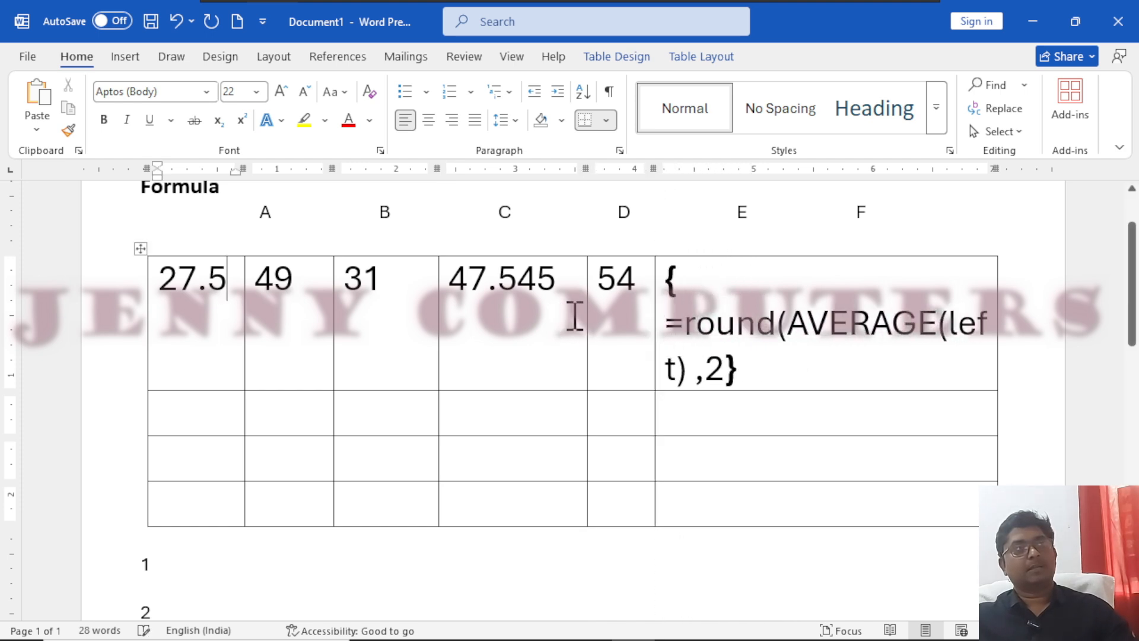
pyautogui.moveTo(586, 308); pyautogui.dragTo(566, 309)
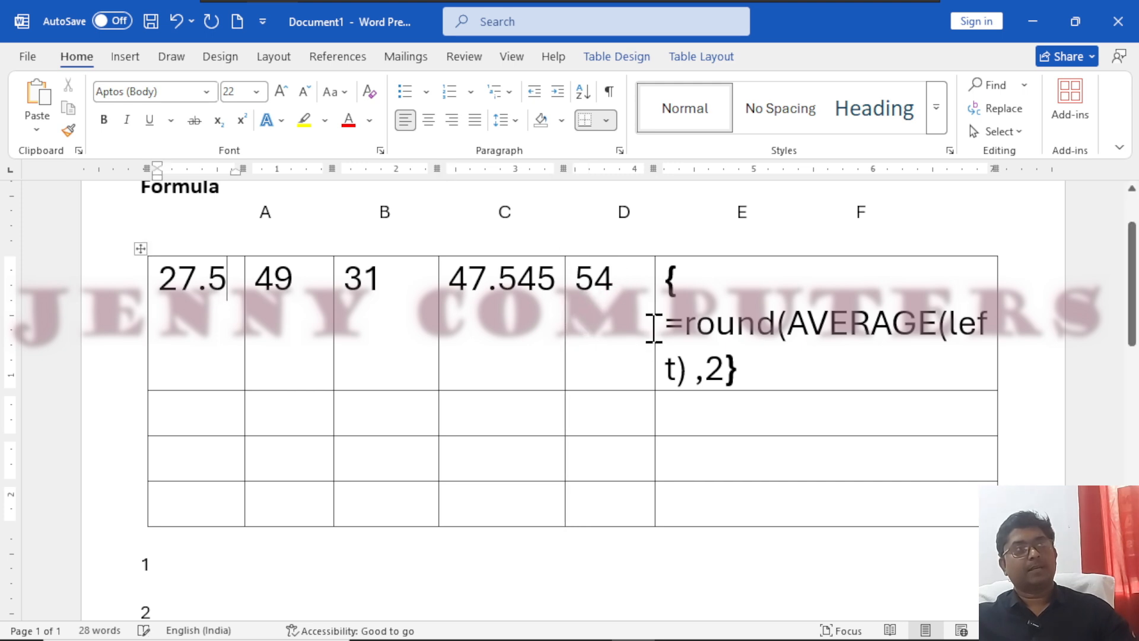
pyautogui.moveTo(653, 325); pyautogui.dragTo(625, 324)
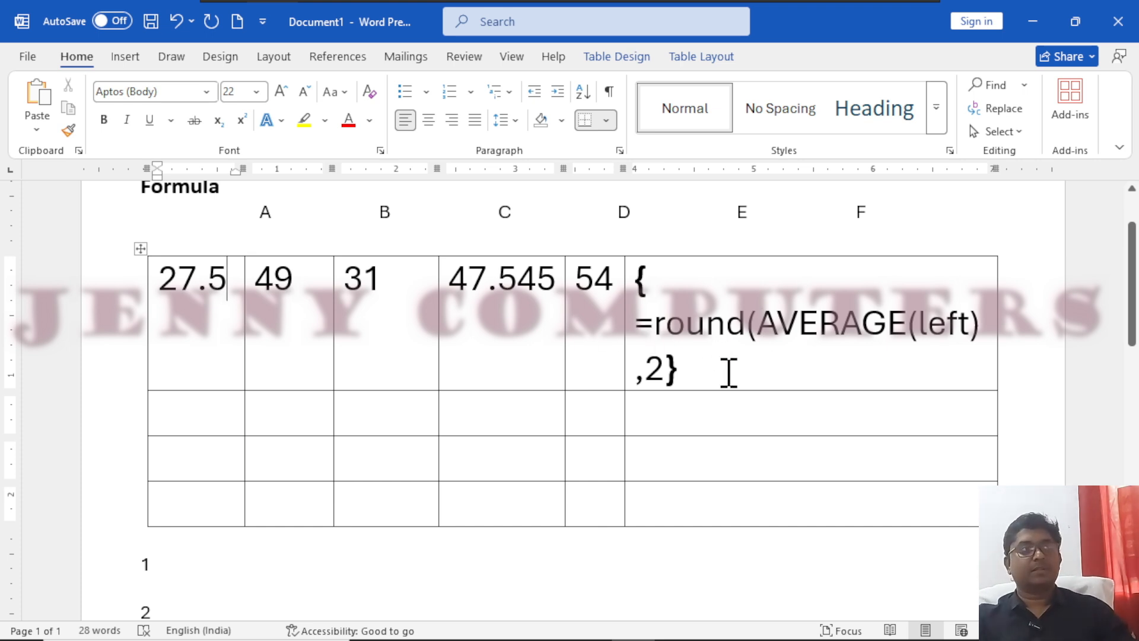
# - Try to calculate the round formula field in the last cell of row 1
pyautogui.doubleClick(763, 321)
pyautogui.moveTo(635, 276); pyautogui.dragTo(736, 403)
pyautogui.press('F9')
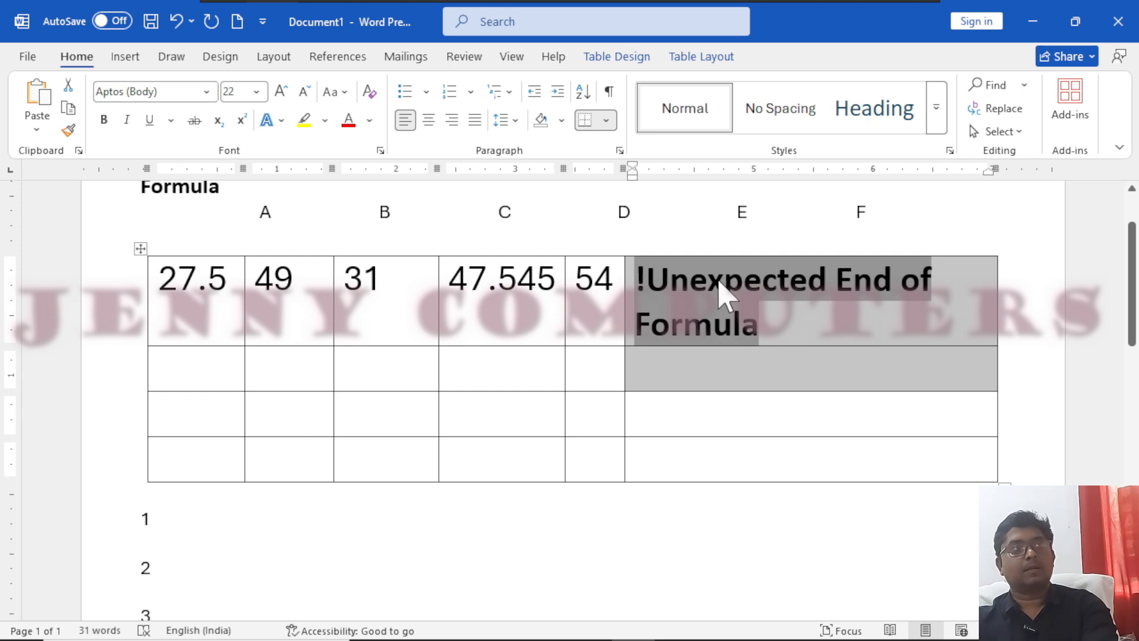
pyautogui.moveTo(719, 282); pyautogui.dragTo(748, 247)
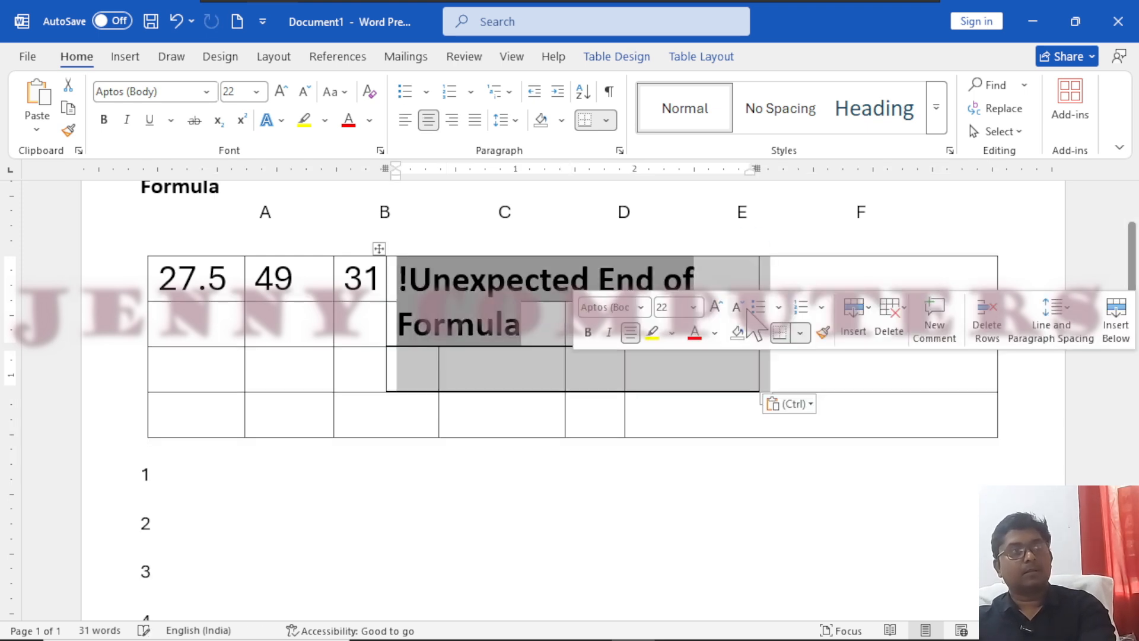
pyautogui.hotkey('ctrl', 'shift', '.')
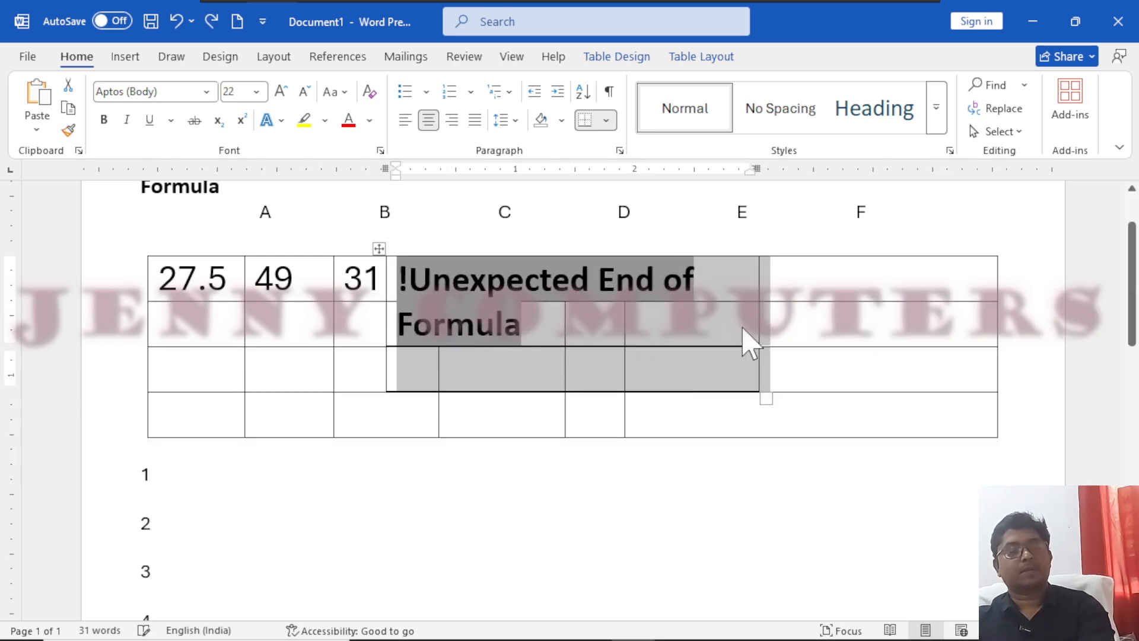
pyautogui.hotkey('ctrl', 'z')
# - Redisplay the field code in row 1's last cell and try to update the round formula again
pyautogui.click(795, 342)
pyautogui.moveTo(766, 334); pyautogui.dragTo(643, 283)
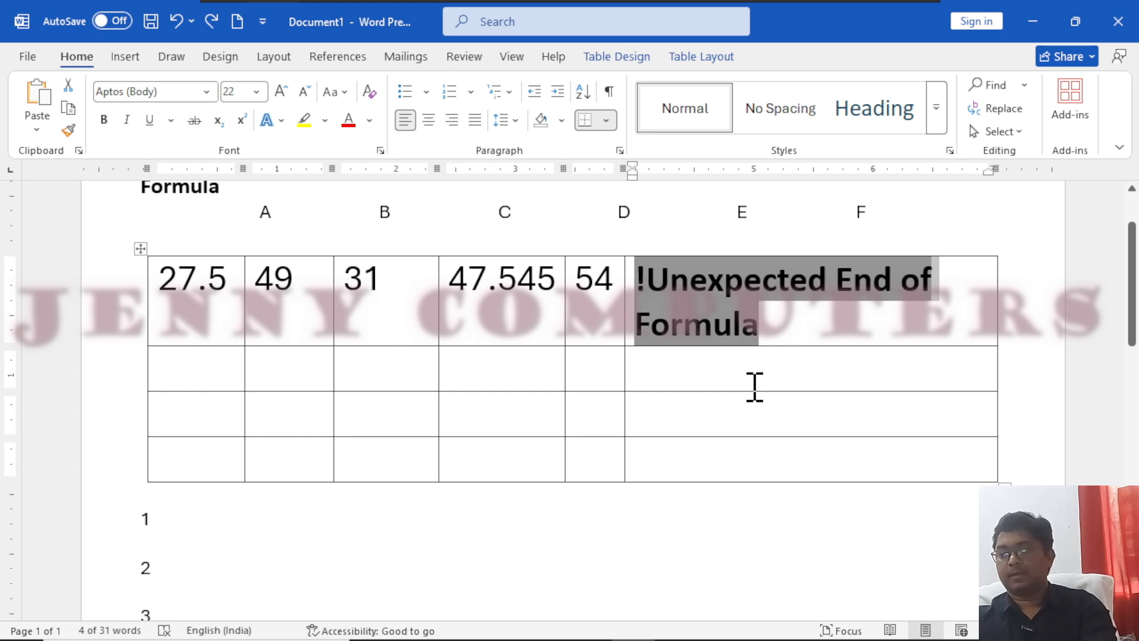
pyautogui.hotkey('shift', 'F9')
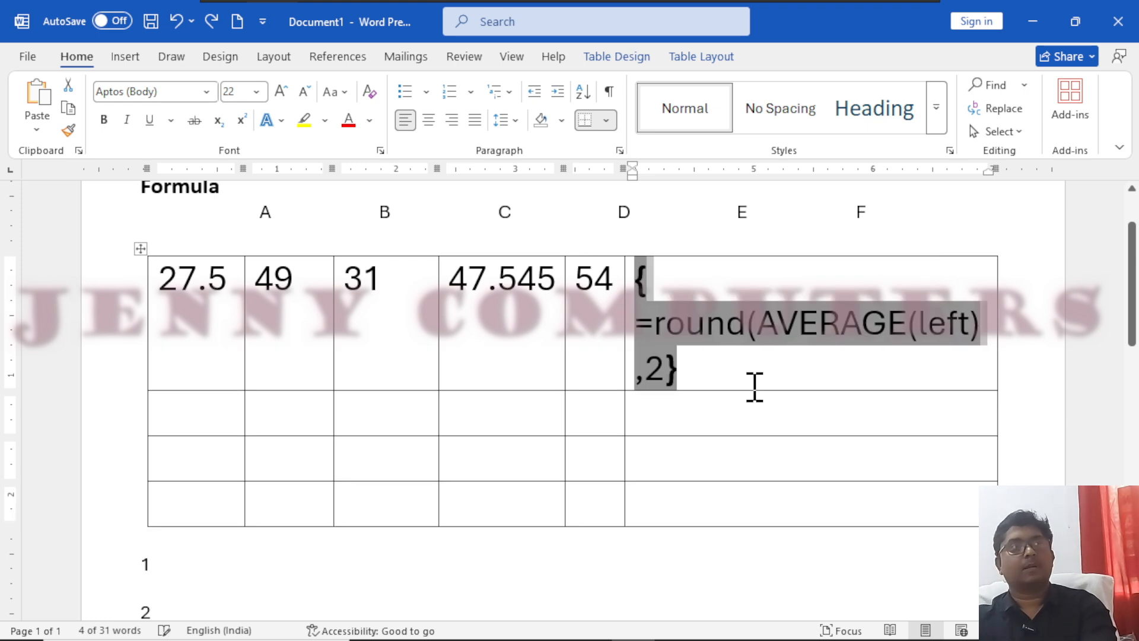
pyautogui.click(700, 356)
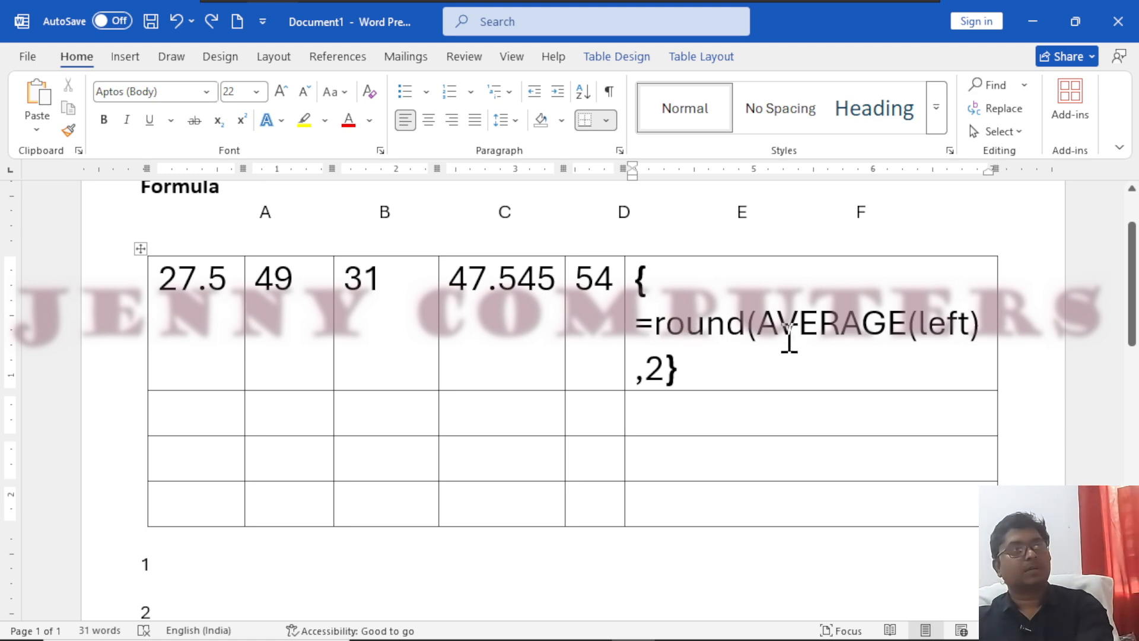
pyautogui.moveTo(758, 325)
pyautogui.mouseDown()
pyautogui.moveTo(890, 338)
pyautogui.moveTo(987, 324)
pyautogui.mouseUp()
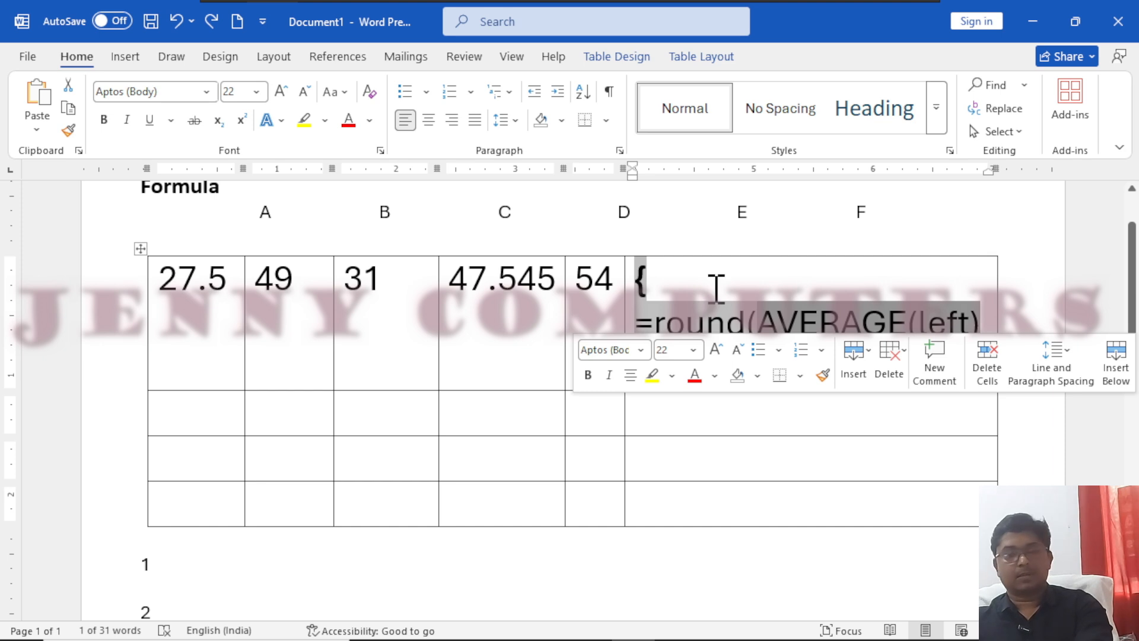
pyautogui.press('F9')
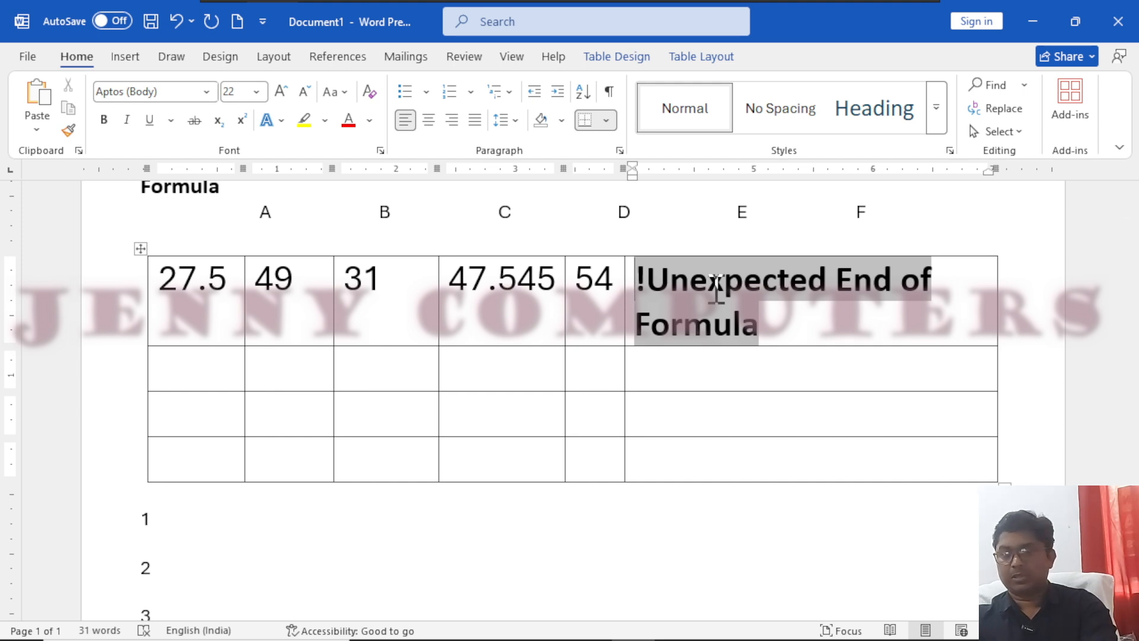
# - Add the closing parenthesis so the field code reads =round(AVERAGE(left) ,2), and update the field
pyautogui.hotkey('shift', 'F9')
pyautogui.click(668, 368)
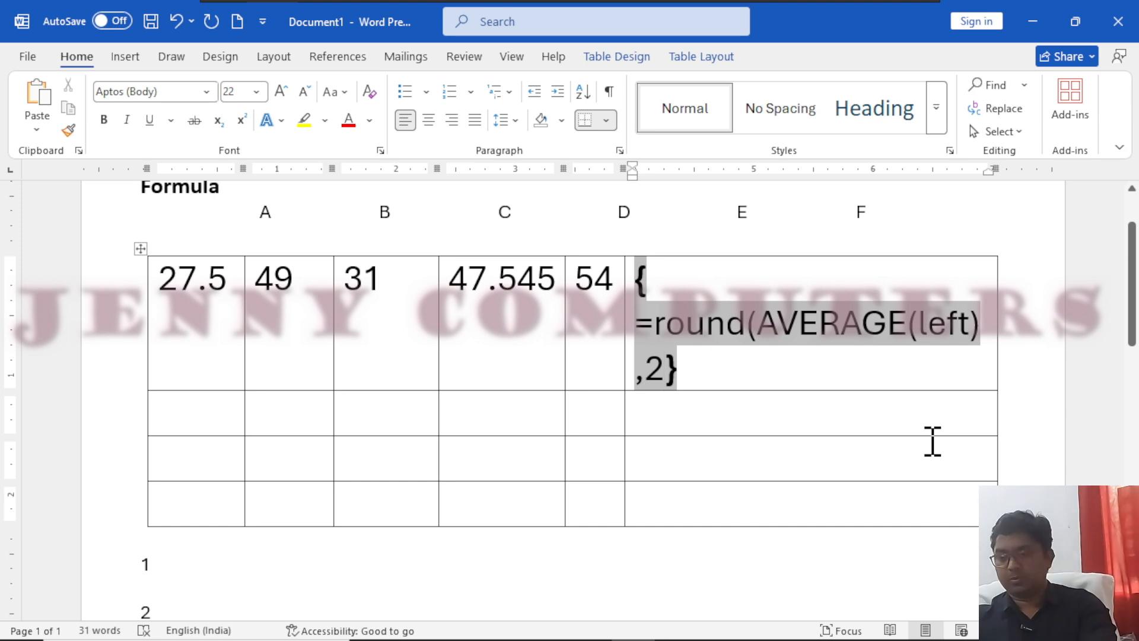
pyautogui.write(')')
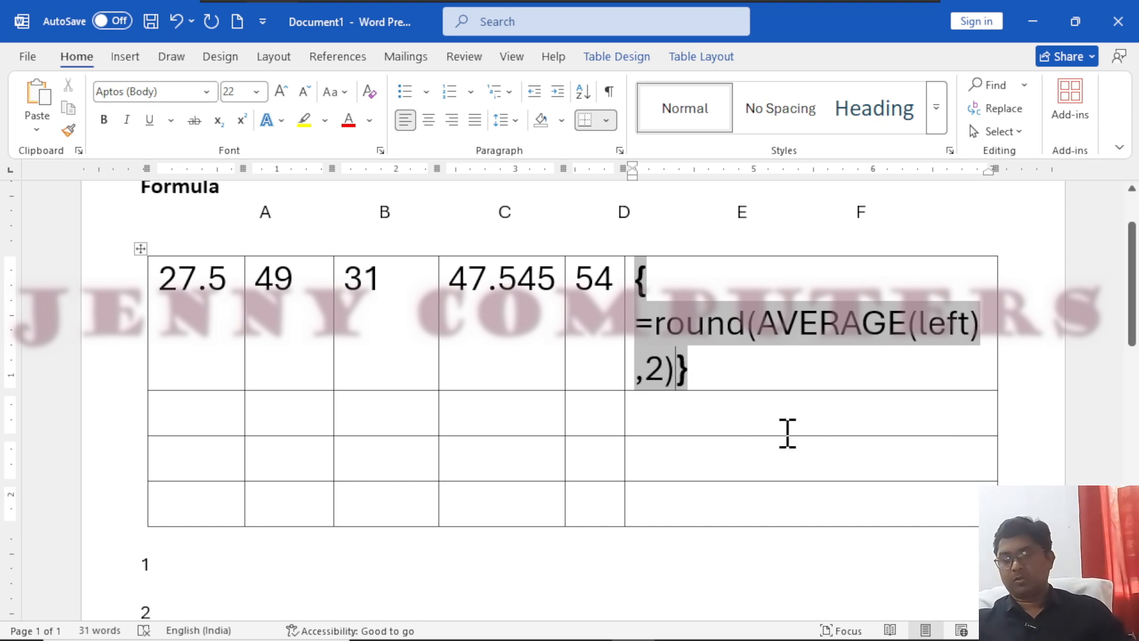
pyautogui.press('F9')
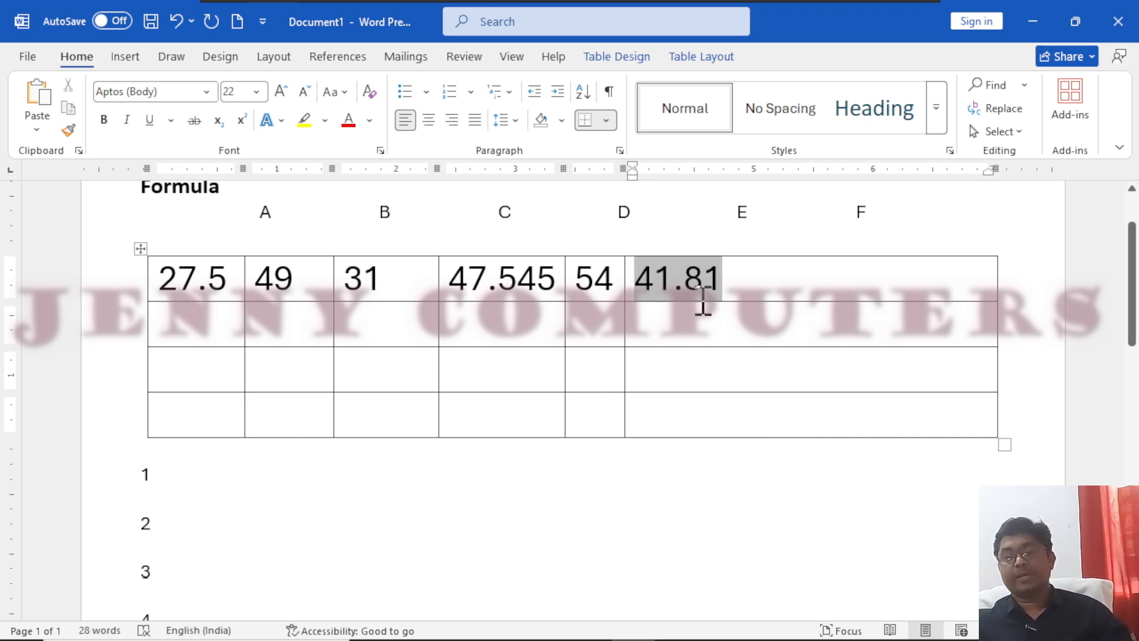
# - Show the rounded average's field code again and place the cursor in the last cell of row 3
pyautogui.hotkey('shift', 'F9')
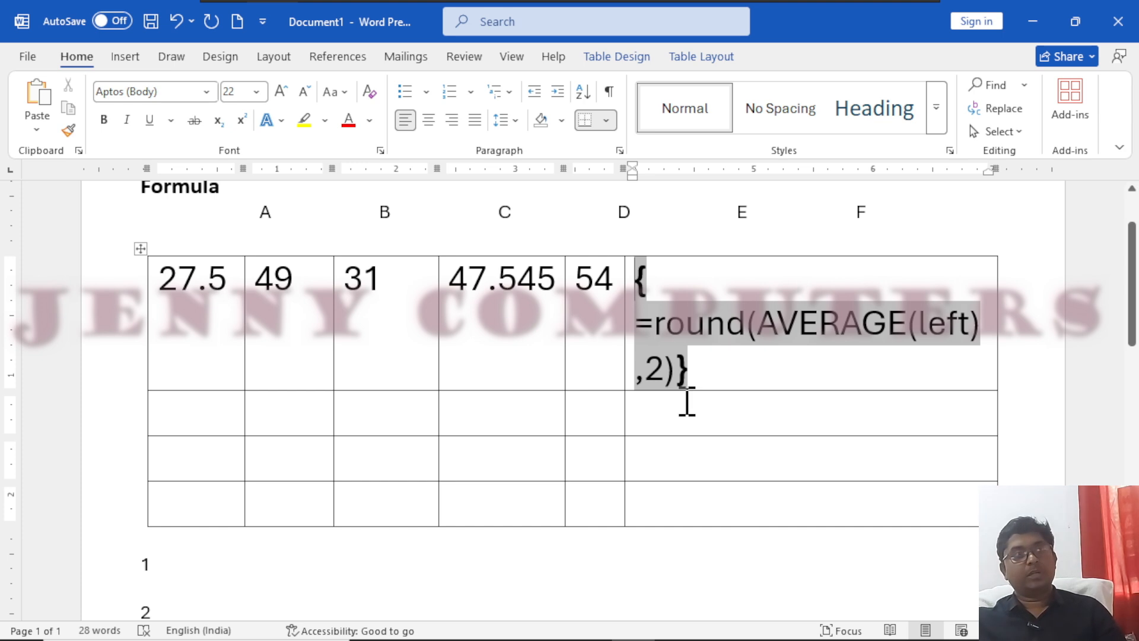
pyautogui.scroll(-3, 714, 468)
pyautogui.scroll(-1, 683, 380)
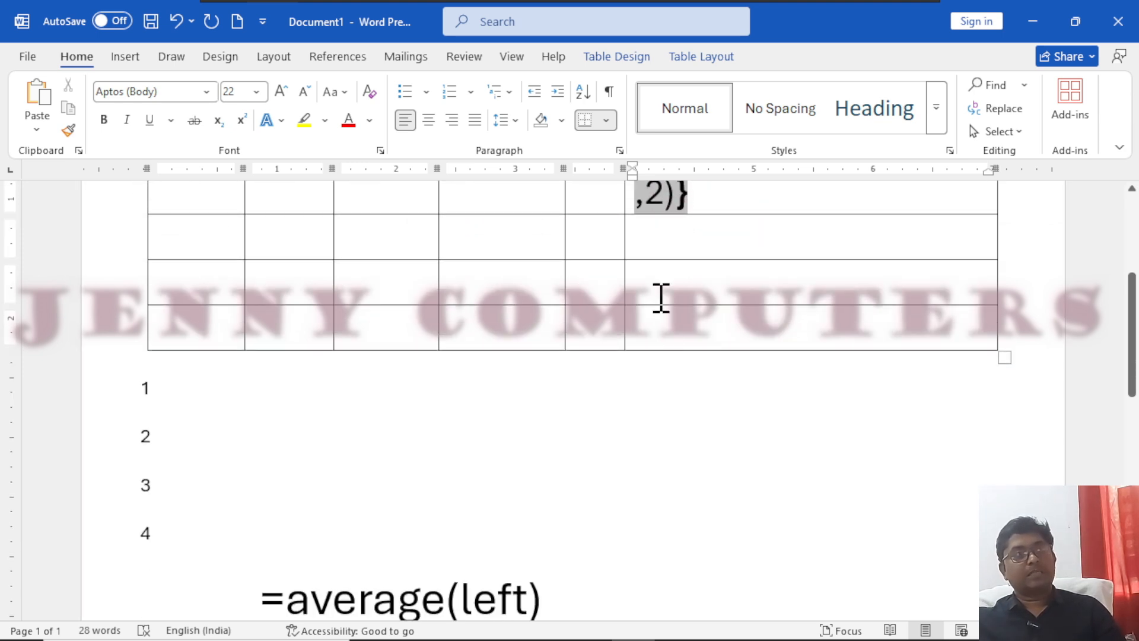
pyautogui.click(663, 289)
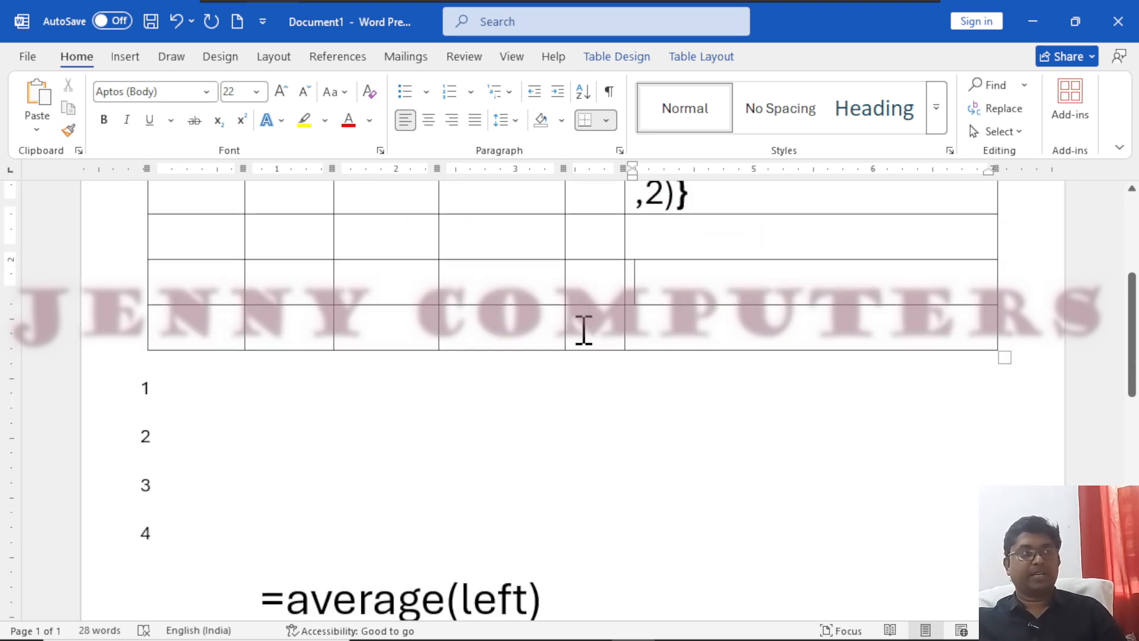
# - Highlight the 2 in the =round( average(left), 2 ) example, and annotate 12.36 with a box around 36 and a check mark
pyautogui.scroll(-6, 582, 330)
pyautogui.moveTo(711, 426); pyautogui.dragTo(735, 422)
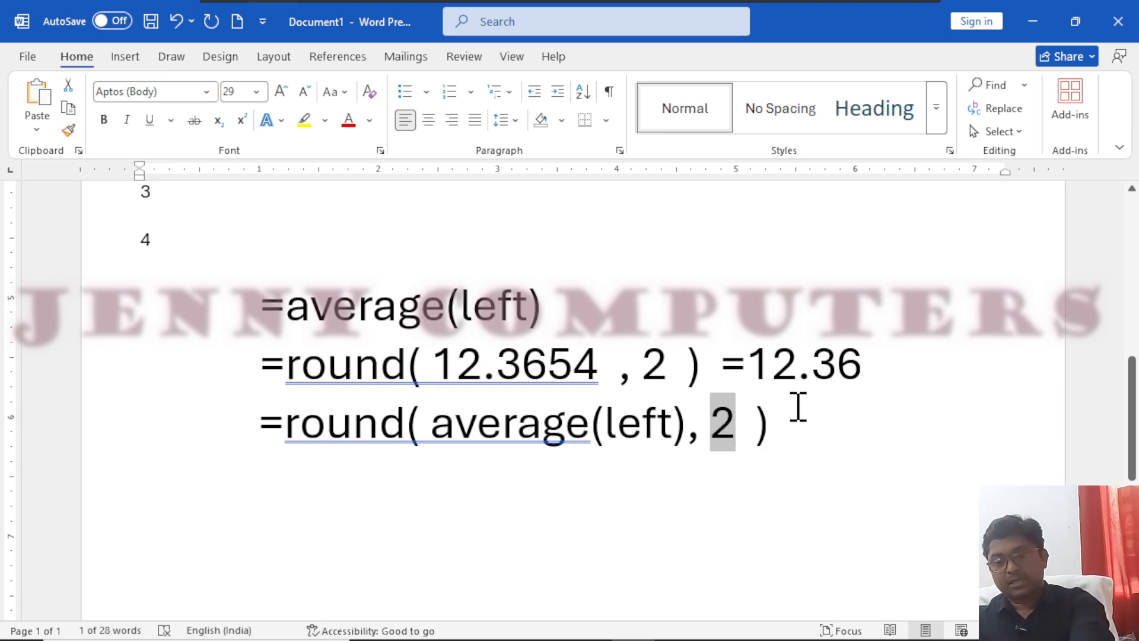
pyautogui.moveTo(804, 336); pyautogui.dragTo(888, 390)
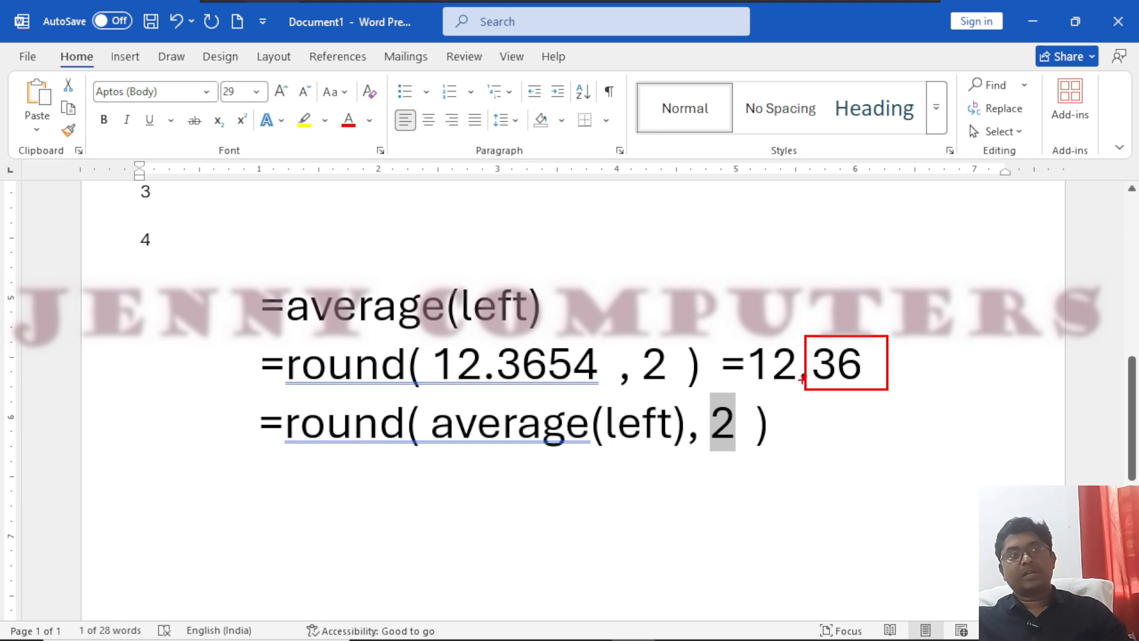
pyautogui.moveTo(830, 311)
pyautogui.mouseDown()
pyautogui.moveTo(878, 317)
pyautogui.moveTo(870, 281)
pyautogui.moveTo(884, 318)
pyautogui.moveTo(936, 353)
pyautogui.mouseUp()
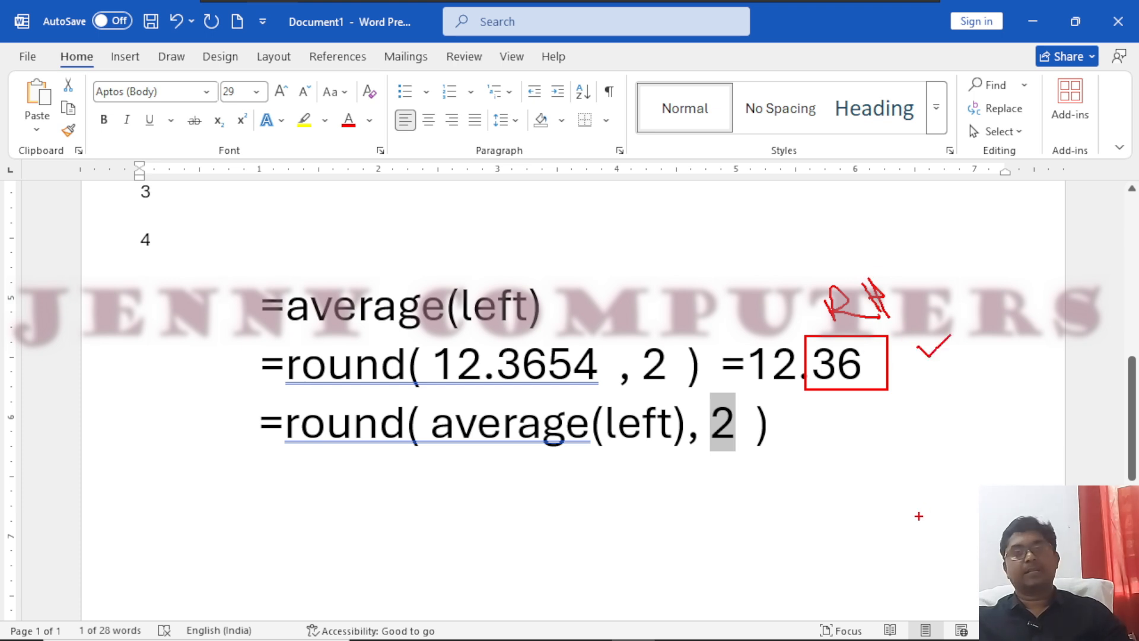
# - Handwrite 0, -1, -2 and -3 below the round example's digits argument, and mark the decimal and whole-number parts of 12.36
pyautogui.moveTo(731, 457)
pyautogui.mouseDown()
pyautogui.moveTo(749, 486)
pyautogui.moveTo(728, 461)
pyautogui.mouseUp()
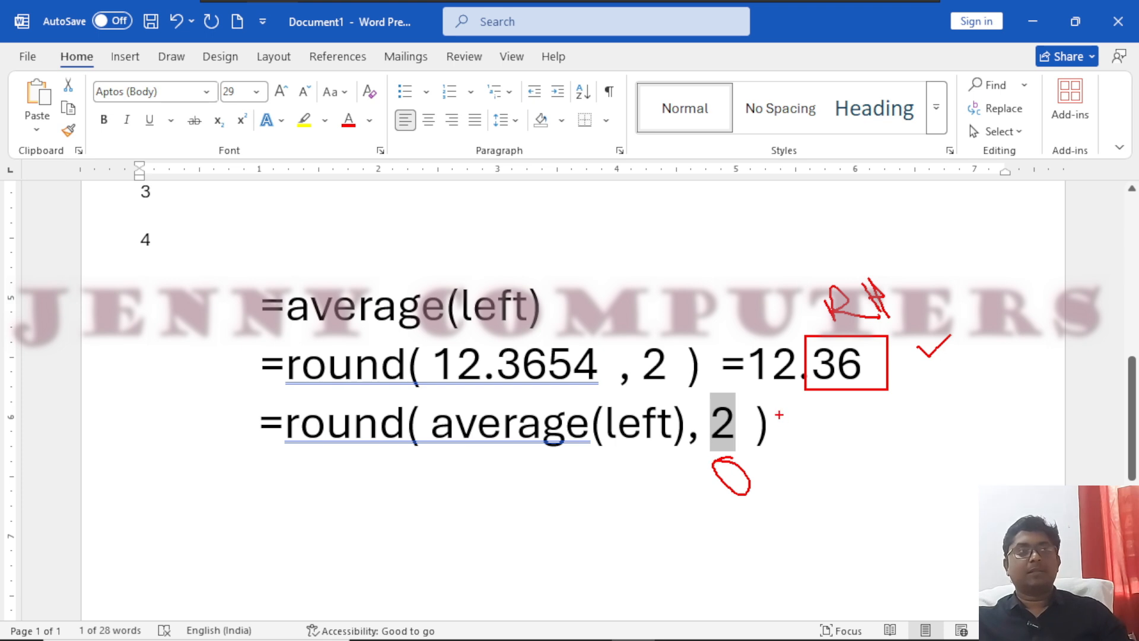
pyautogui.moveTo(801, 397); pyautogui.dragTo(868, 410)
pyautogui.moveTo(820, 409); pyautogui.dragTo(890, 420)
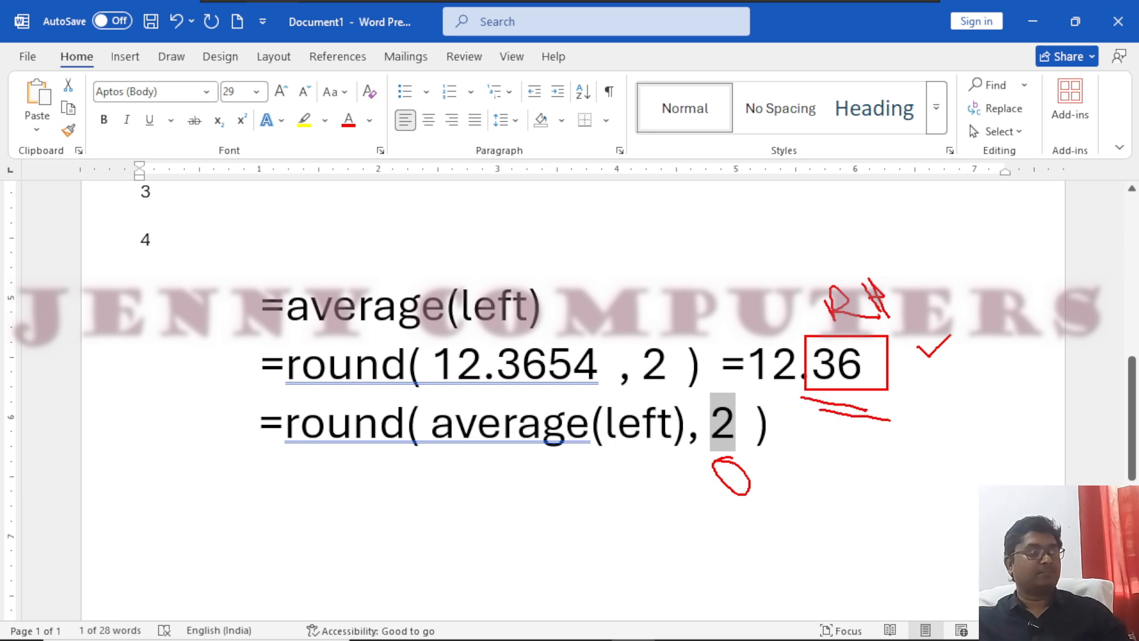
pyautogui.moveTo(701, 526); pyautogui.dragTo(757, 533)
pyautogui.moveTo(725, 569)
pyautogui.mouseDown()
pyautogui.moveTo(787, 577)
pyautogui.moveTo(851, 636)
pyautogui.mouseUp()
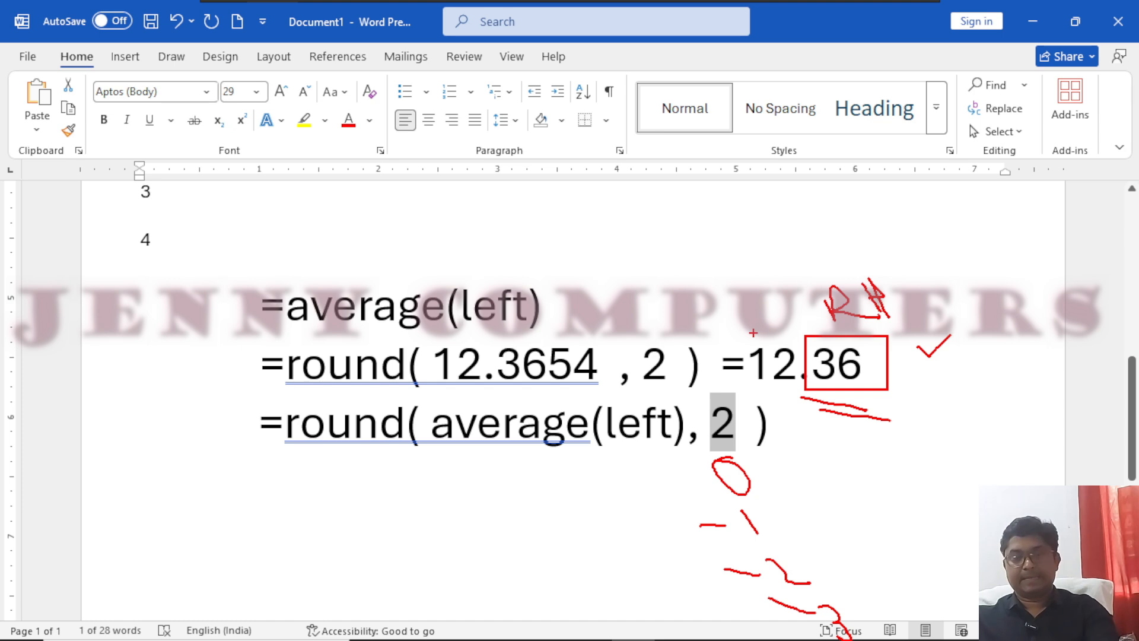
pyautogui.moveTo(750, 326)
pyautogui.mouseDown()
pyautogui.moveTo(749, 347)
pyautogui.moveTo(800, 368)
pyautogui.moveTo(800, 328)
pyautogui.mouseUp()
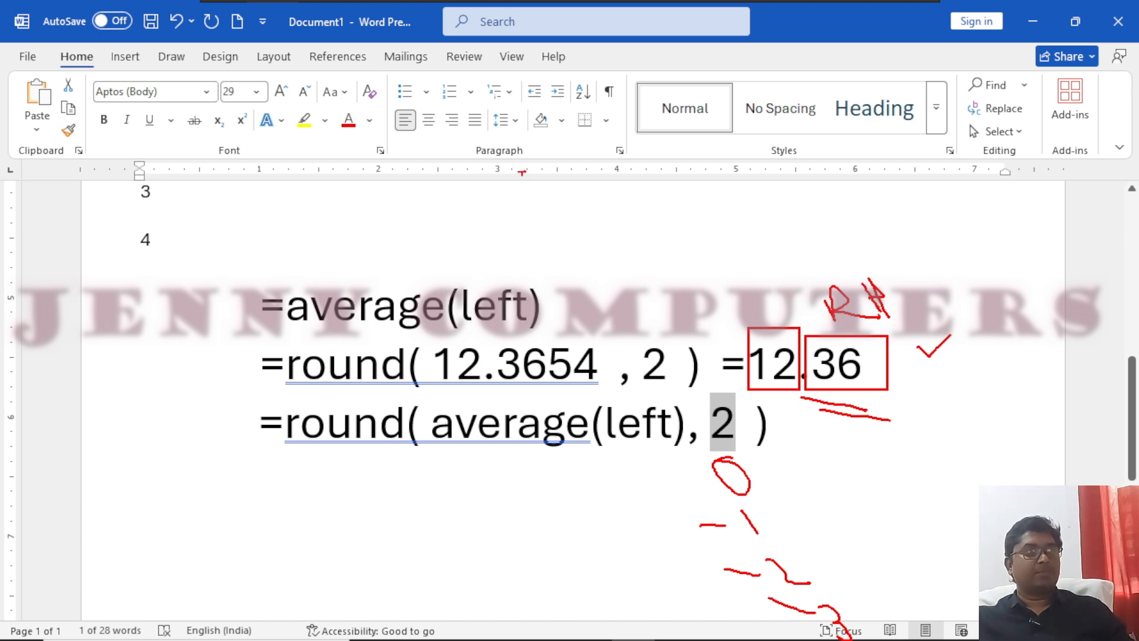
# - Handwrite -1 = 10, -2 = 100 and -3 = 1000 above the round examples, and clear all the annotations
pyautogui.moveTo(523, 207)
pyautogui.mouseDown()
pyautogui.moveTo(558, 214)
pyautogui.moveTo(582, 240)
pyautogui.moveTo(621, 212)
pyautogui.mouseUp()
pyautogui.moveTo(608, 223); pyautogui.dragTo(667, 220)
pyautogui.moveTo(673, 189)
pyautogui.mouseDown()
pyautogui.moveTo(670, 199)
pyautogui.moveTo(701, 216)
pyautogui.moveTo(667, 189)
pyautogui.mouseUp()
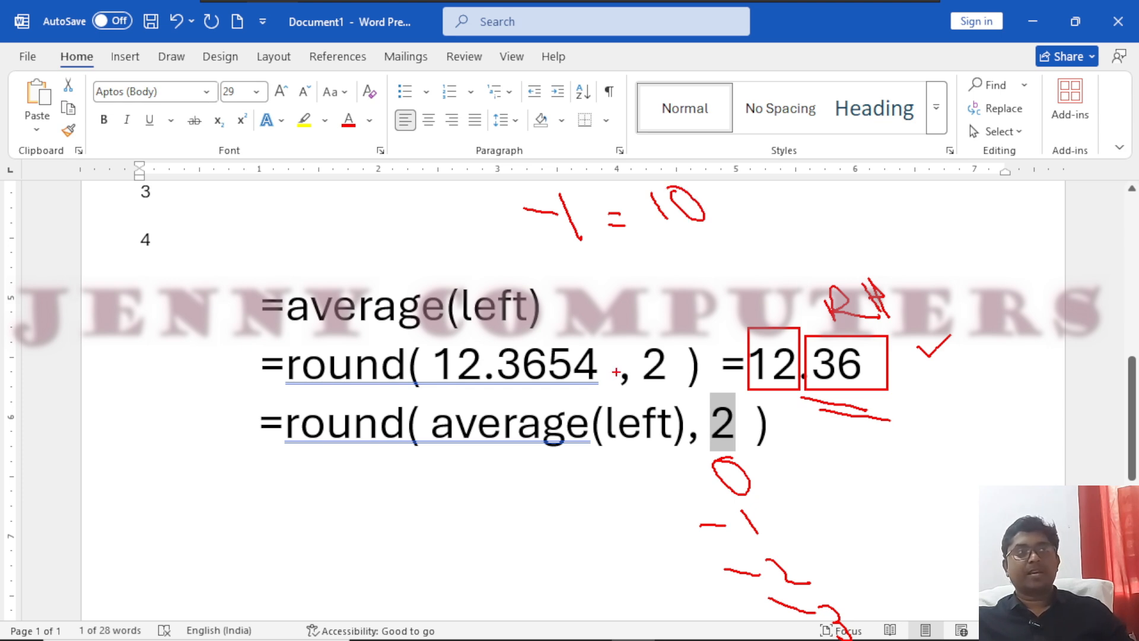
pyautogui.moveTo(564, 291)
pyautogui.mouseDown()
pyautogui.moveTo(609, 296)
pyautogui.moveTo(635, 290)
pyautogui.moveTo(650, 266)
pyautogui.moveTo(656, 276)
pyautogui.moveTo(695, 268)
pyautogui.moveTo(714, 236)
pyautogui.moveTo(733, 246)
pyautogui.moveTo(737, 222)
pyautogui.mouseUp()
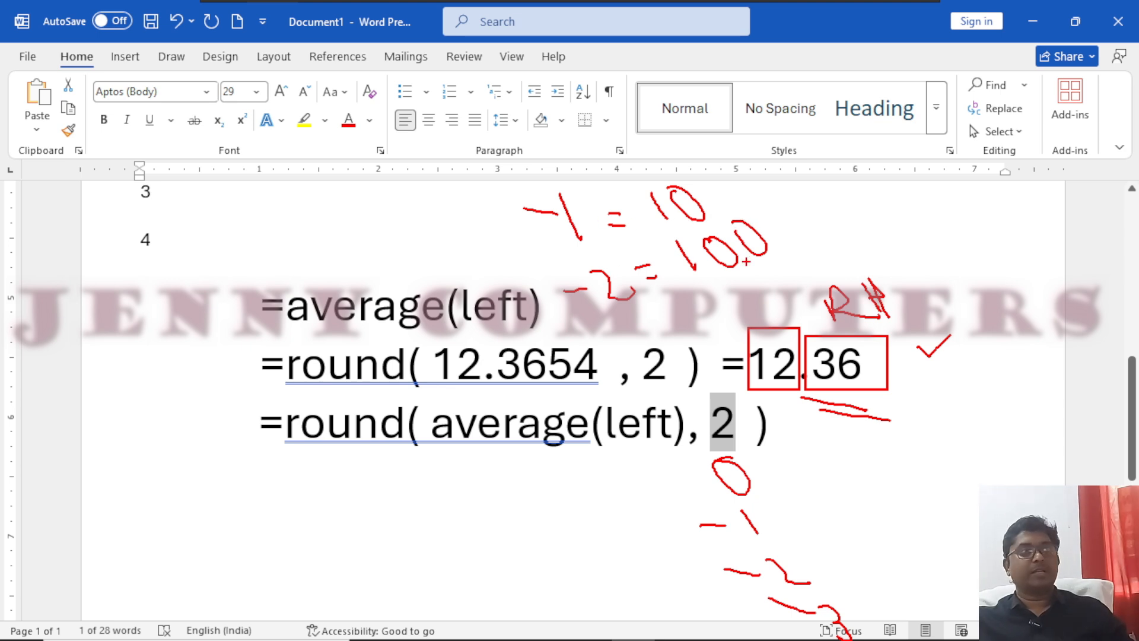
pyautogui.moveTo(598, 327); pyautogui.dragTo(620, 319)
pyautogui.moveTo(628, 304)
pyautogui.mouseDown()
pyautogui.moveTo(655, 310)
pyautogui.moveTo(653, 328)
pyautogui.mouseUp()
pyautogui.moveTo(706, 302)
pyautogui.mouseDown()
pyautogui.moveTo(693, 312)
pyautogui.moveTo(711, 308)
pyautogui.mouseUp()
pyautogui.moveTo(712, 289); pyautogui.dragTo(730, 310)
pyautogui.moveTo(745, 284)
pyautogui.mouseDown()
pyautogui.moveTo(739, 291)
pyautogui.moveTo(767, 306)
pyautogui.moveTo(781, 284)
pyautogui.mouseUp()
pyautogui.moveTo(792, 271)
pyautogui.mouseDown()
pyautogui.moveTo(786, 279)
pyautogui.moveTo(798, 267)
pyautogui.mouseUp()
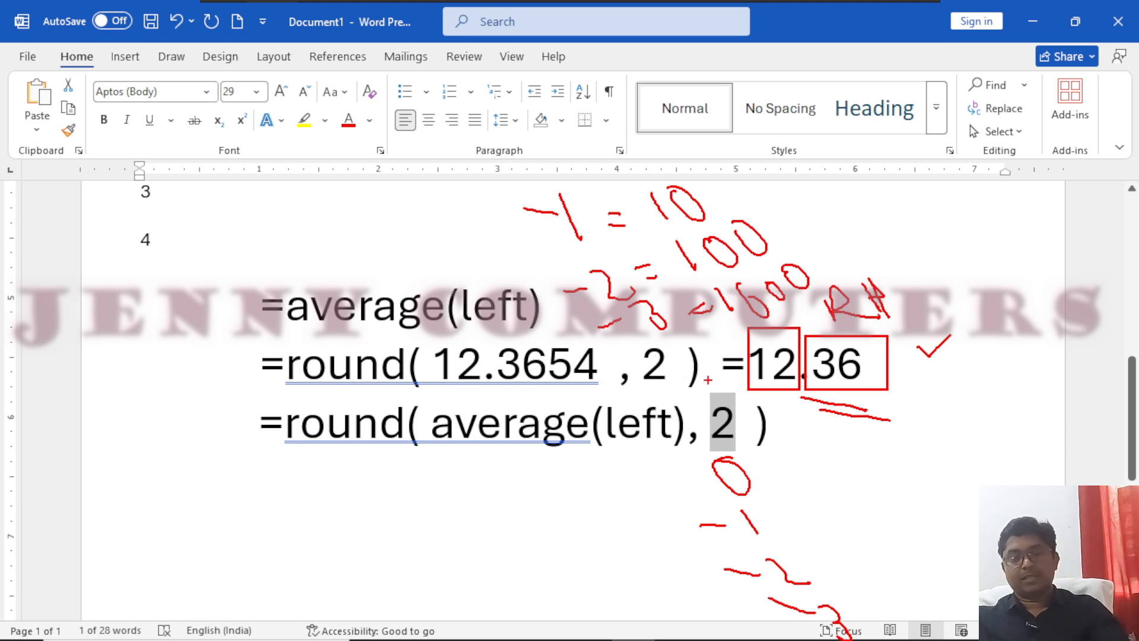
pyautogui.press('Escape')
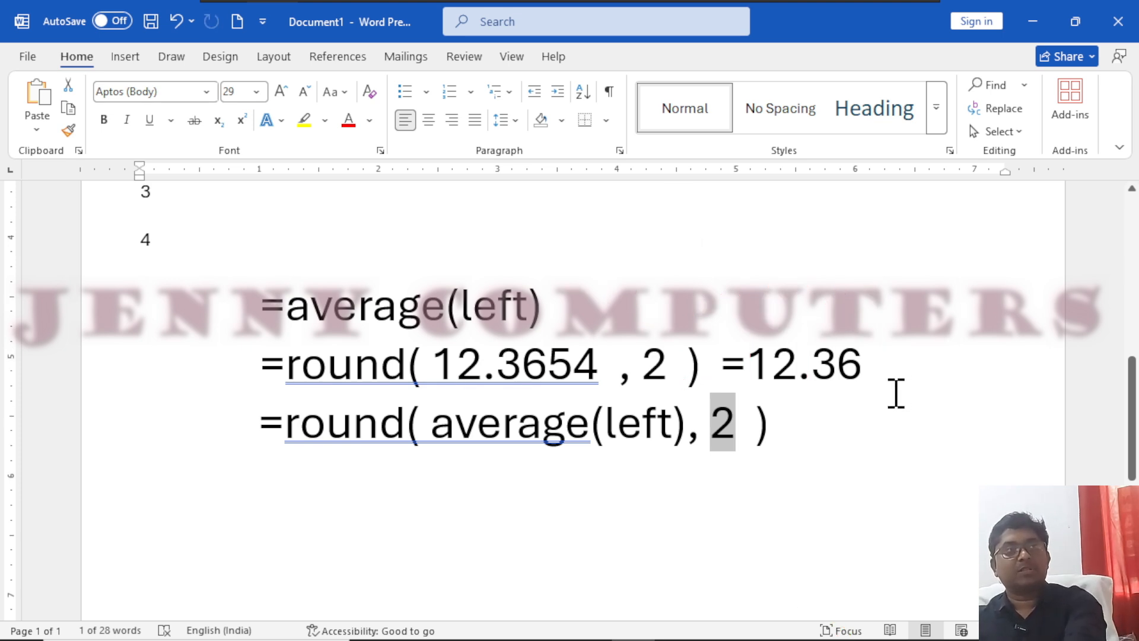
# - Insert a field with the formula =round(123.24,-1) in the last cell of row 3 and update it
pyautogui.scroll(5, 892, 392)
pyautogui.click(706, 355)
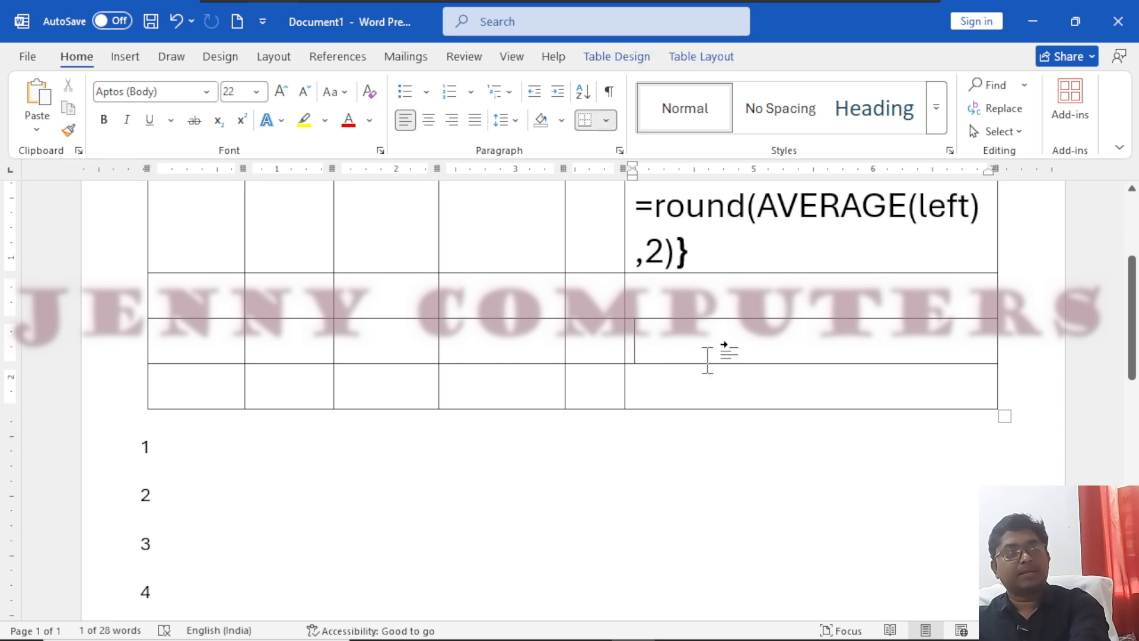
pyautogui.hotkey('ctrl', 'F9')
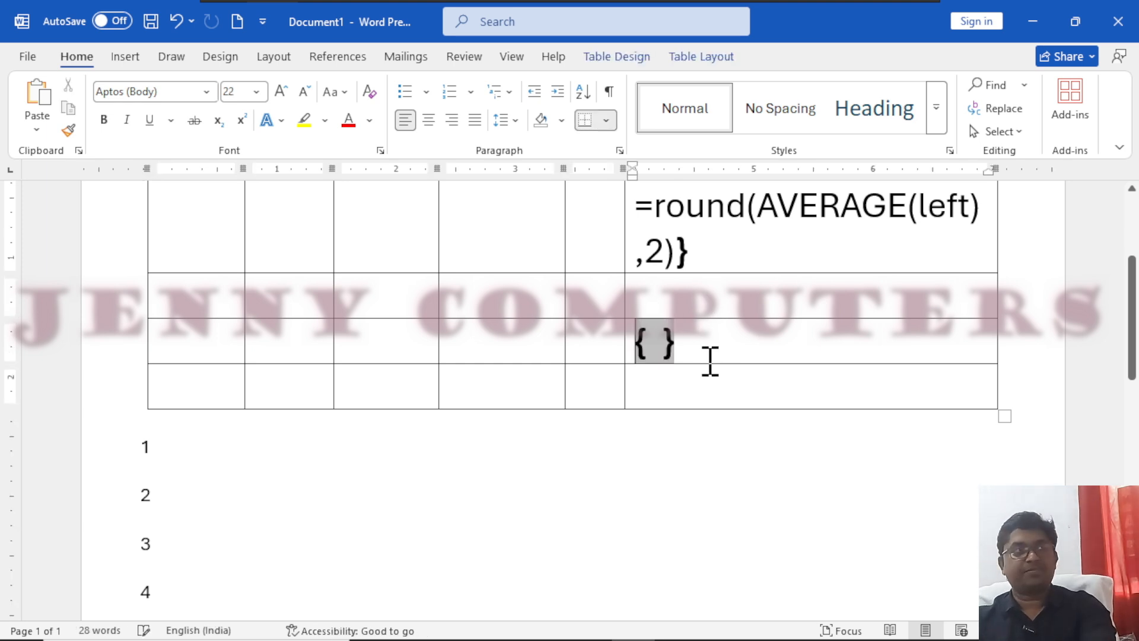
pyautogui.write('=r')
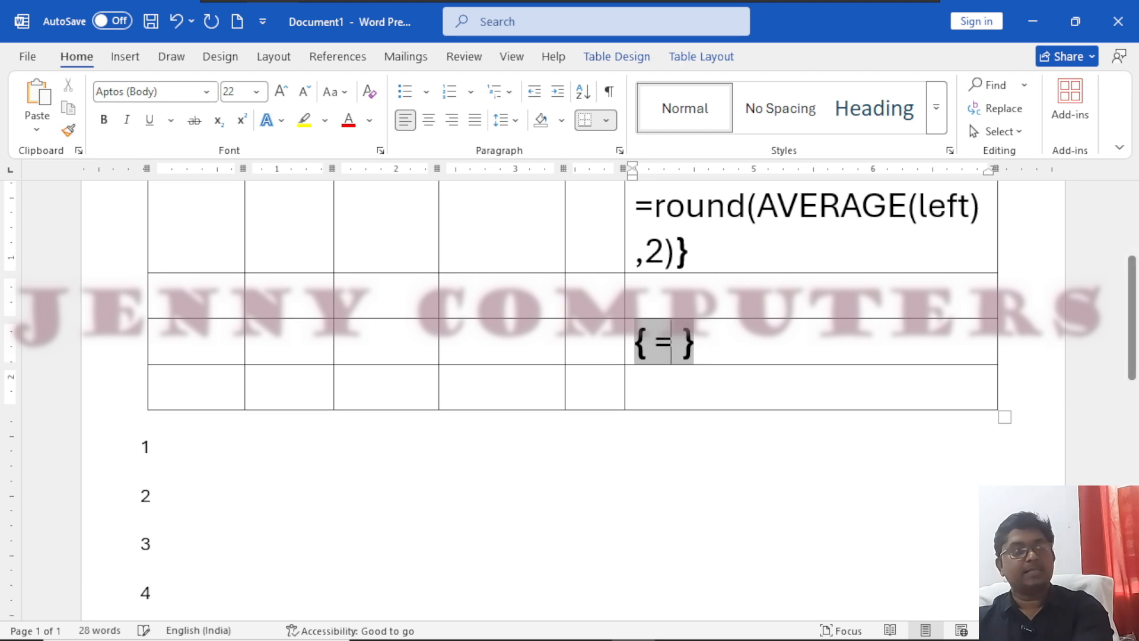
pyautogui.write('ound')
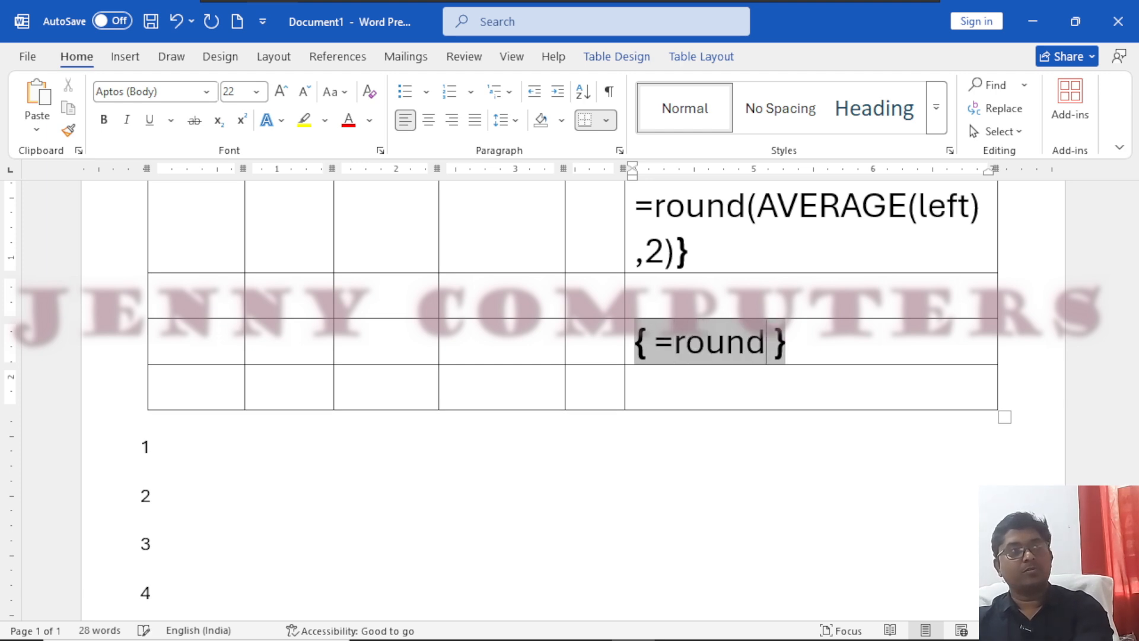
pyautogui.write('(')
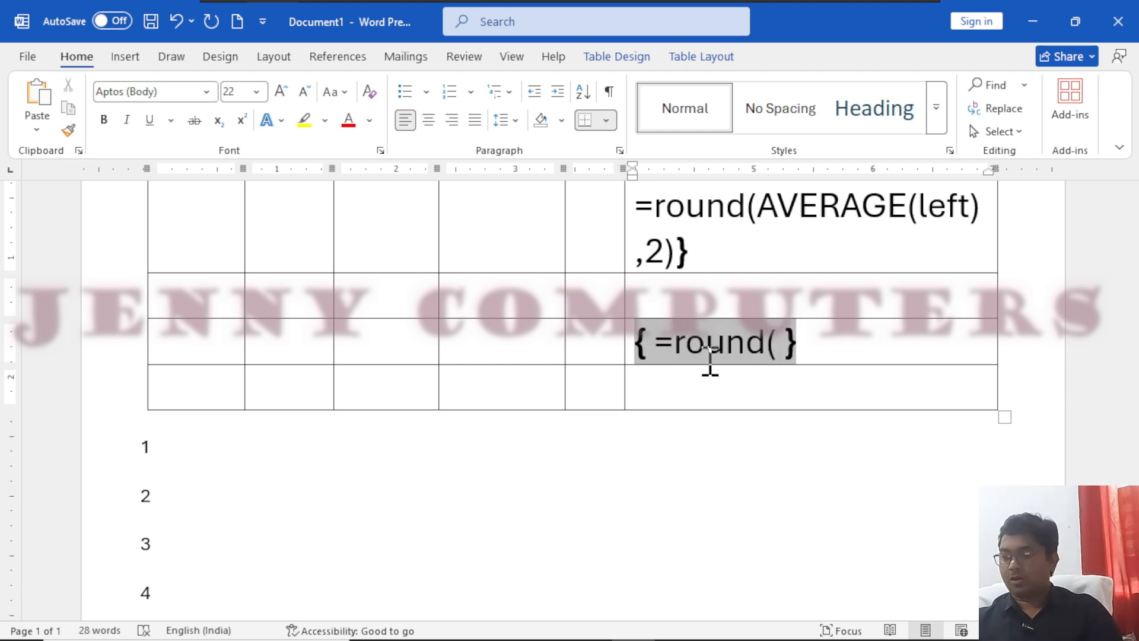
pyautogui.write('123.')
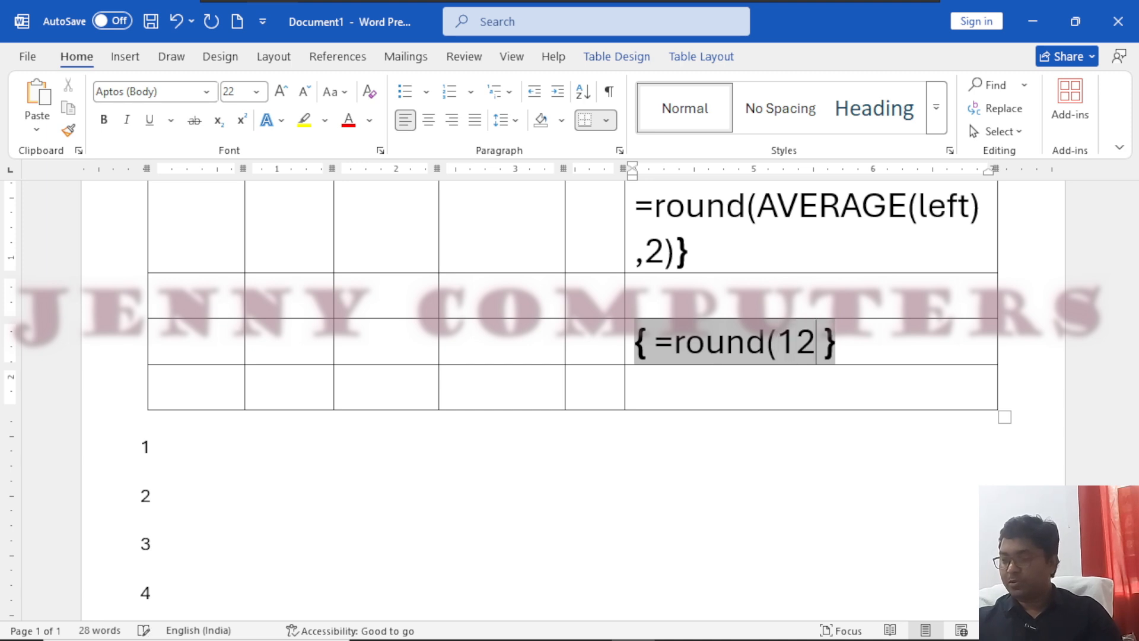
pyautogui.write('24')
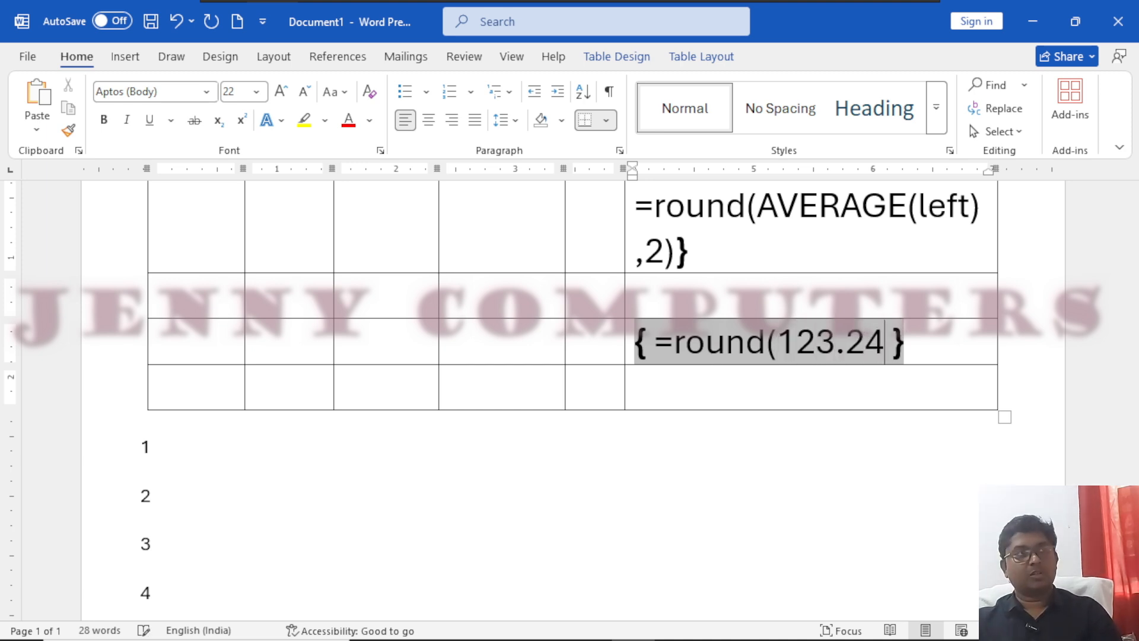
pyautogui.write(',')
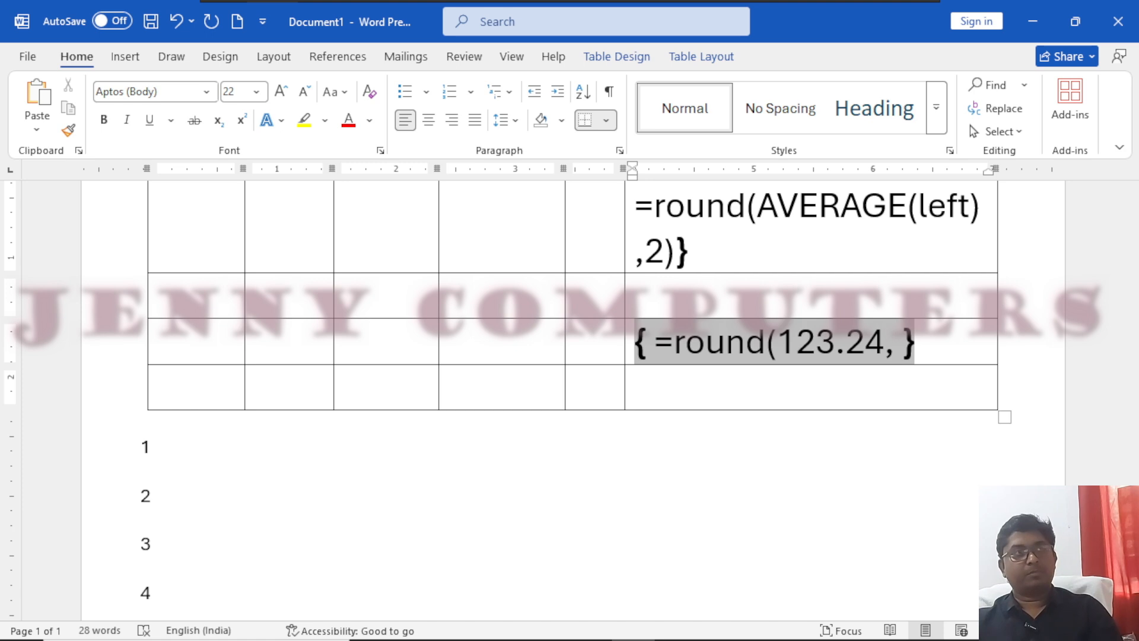
pyautogui.write('-1')
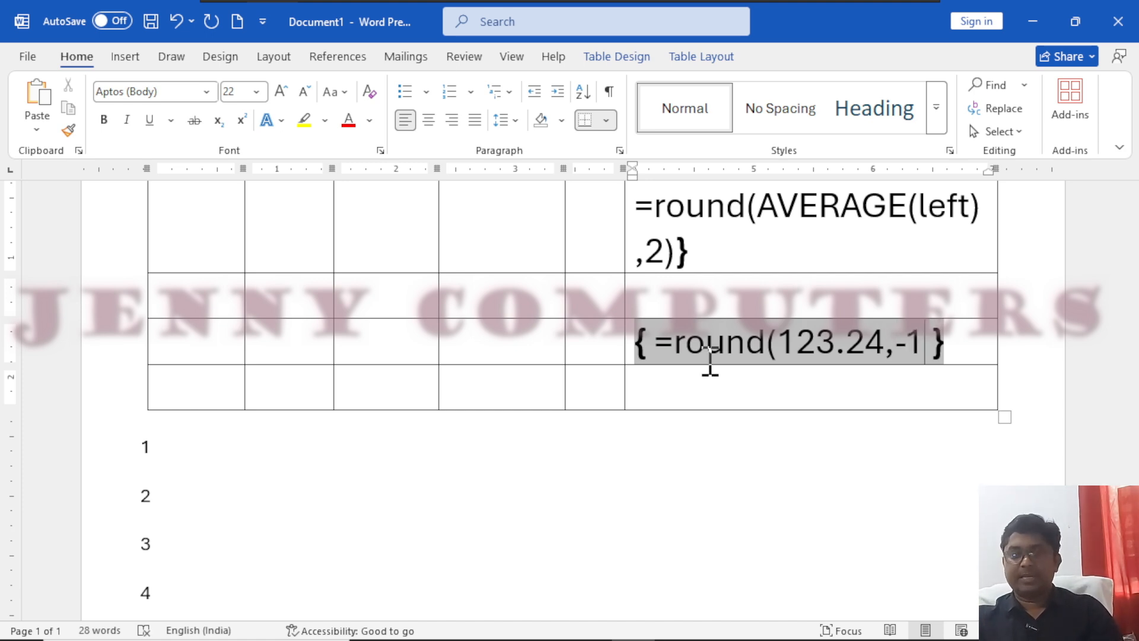
pyautogui.write(')')
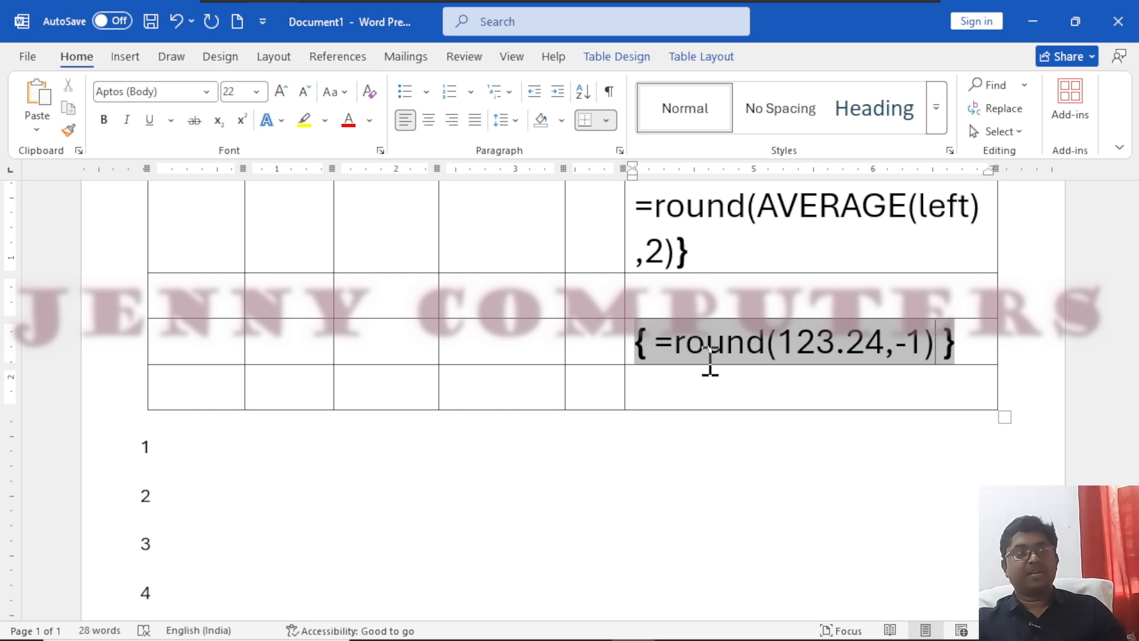
pyautogui.press('F9')
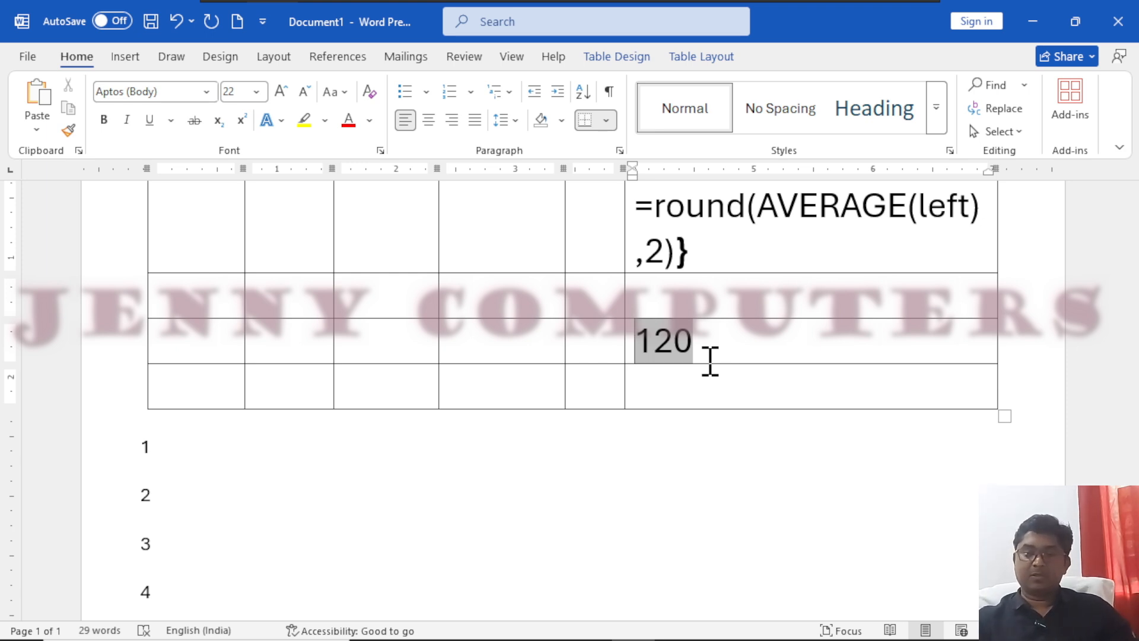
# - Redisplay the field code in row 3's last cell and handwrite 50 = 1 below the table
pyautogui.hotkey('shift', 'F9')
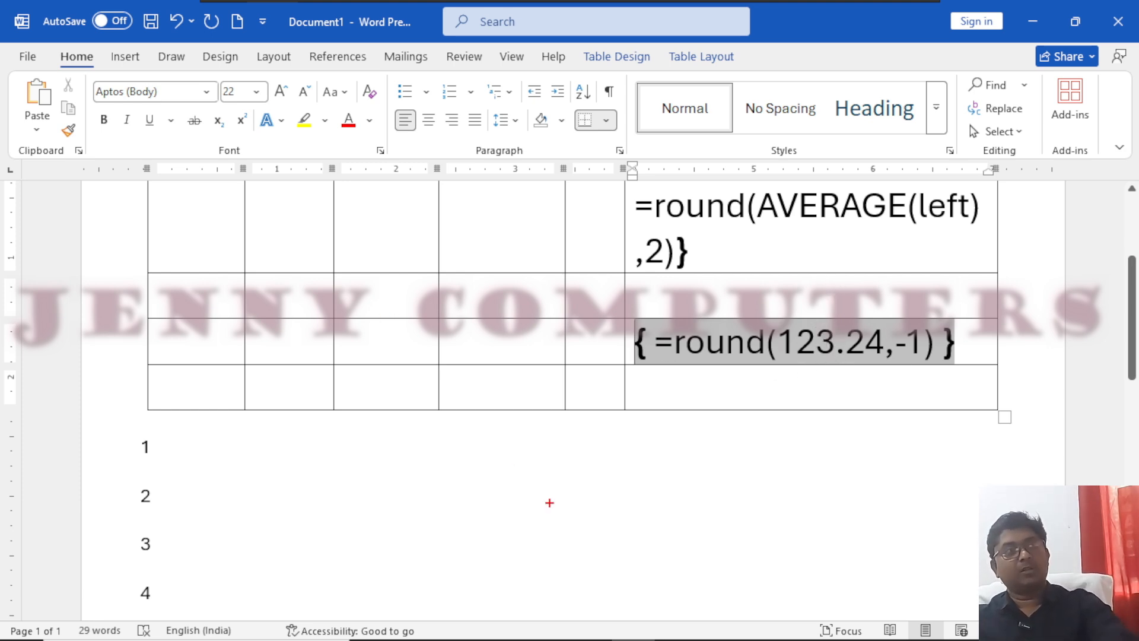
pyautogui.moveTo(526, 452)
pyautogui.mouseDown()
pyautogui.moveTo(549, 481)
pyautogui.moveTo(540, 476)
pyautogui.moveTo(558, 441)
pyautogui.mouseUp()
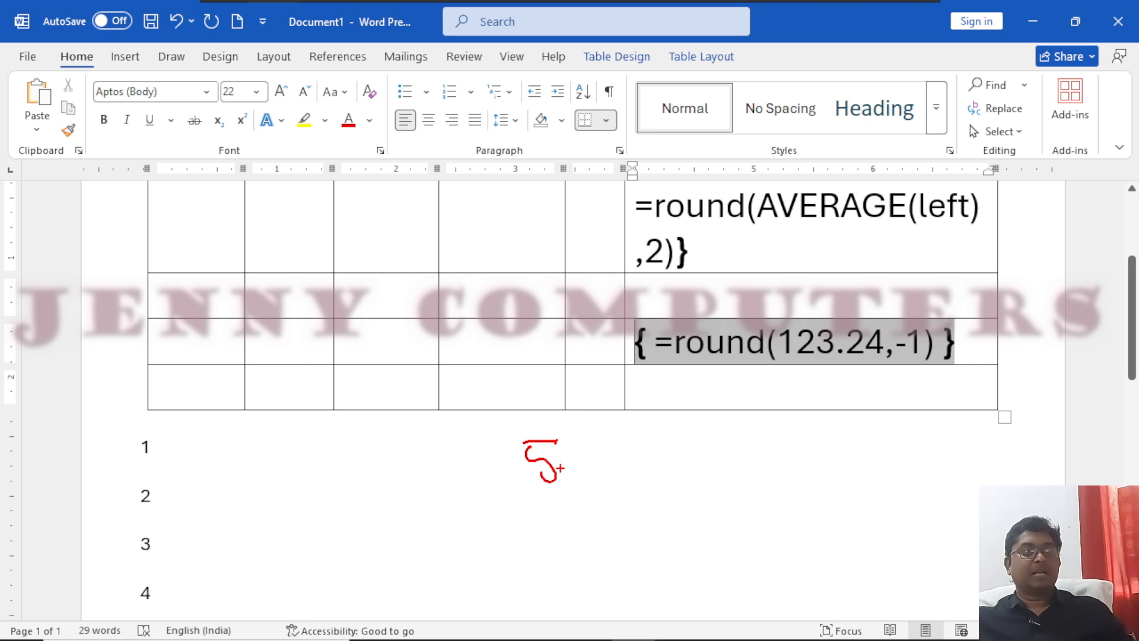
pyautogui.moveTo(575, 450)
pyautogui.mouseDown()
pyautogui.moveTo(594, 458)
pyautogui.moveTo(574, 451)
pyautogui.mouseUp()
pyautogui.moveTo(672, 469); pyautogui.dragTo(688, 461)
pyautogui.moveTo(675, 475)
pyautogui.mouseDown()
pyautogui.moveTo(701, 462)
pyautogui.moveTo(765, 467)
pyautogui.mouseUp()
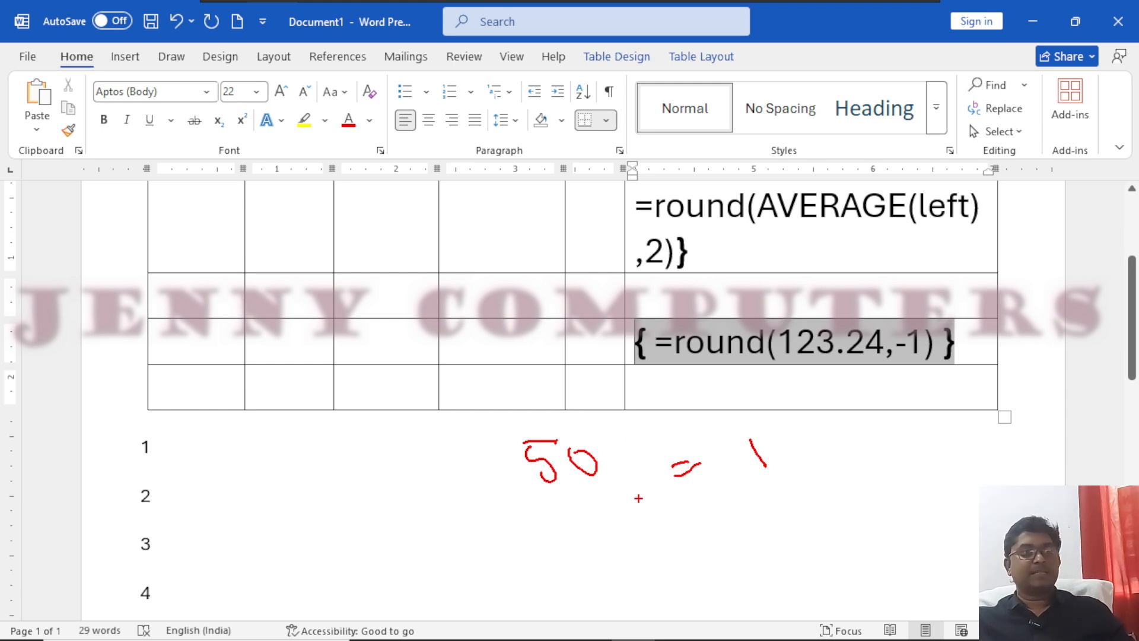
# - Handwrite a round-up example of 15.5 becoming 16 below the table and mark its decimal digit
pyautogui.moveTo(825, 420)
pyautogui.mouseDown()
pyautogui.moveTo(839, 454)
pyautogui.moveTo(878, 446)
pyautogui.moveTo(853, 419)
pyautogui.moveTo(884, 409)
pyautogui.mouseUp()
pyautogui.moveTo(903, 435)
pyautogui.mouseDown()
pyautogui.moveTo(914, 440)
pyautogui.moveTo(917, 416)
pyautogui.moveTo(957, 442)
pyautogui.moveTo(971, 390)
pyautogui.mouseUp()
pyautogui.moveTo(872, 499); pyautogui.dragTo(892, 550)
pyautogui.moveTo(906, 502)
pyautogui.mouseDown()
pyautogui.moveTo(911, 536)
pyautogui.moveTo(934, 545)
pyautogui.mouseUp()
pyautogui.moveTo(957, 459); pyautogui.dragTo(991, 460)
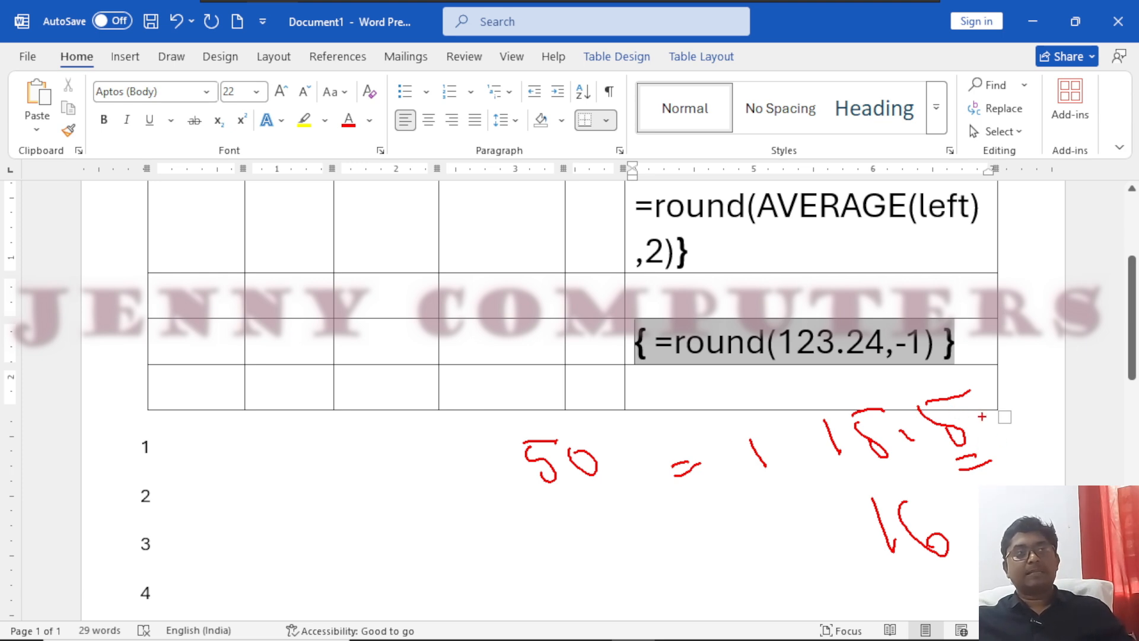
pyautogui.moveTo(963, 391)
pyautogui.mouseDown()
pyautogui.moveTo(940, 392)
pyautogui.moveTo(967, 448)
pyautogui.moveTo(937, 424)
pyautogui.mouseUp()
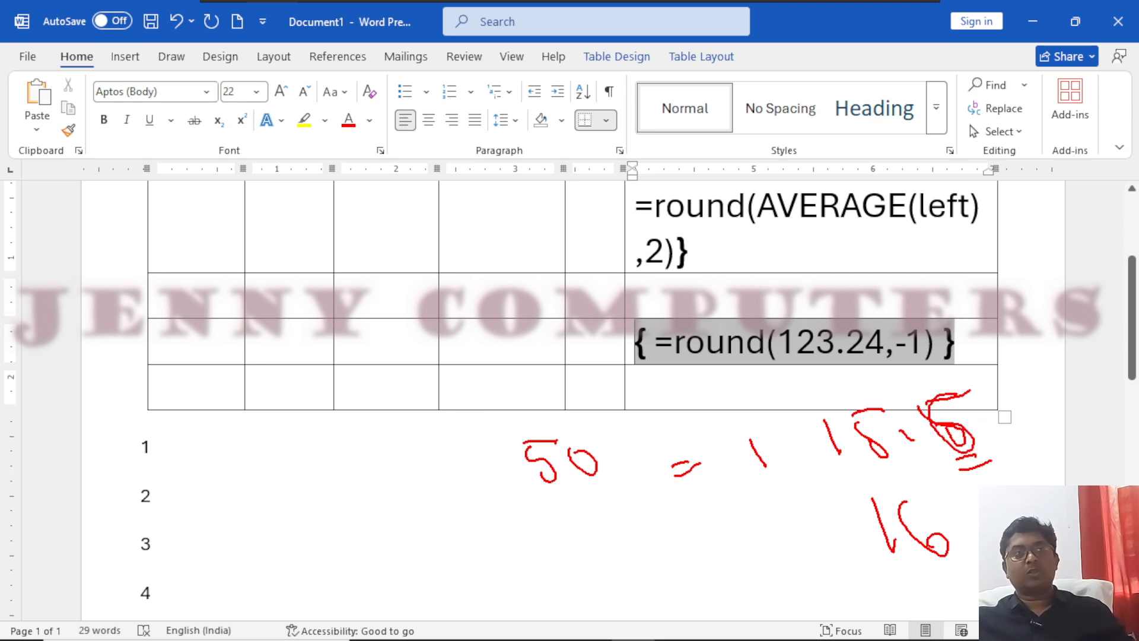
pyautogui.moveTo(914, 384)
pyautogui.mouseDown()
pyautogui.moveTo(965, 389)
pyautogui.moveTo(988, 460)
pyautogui.mouseUp()
pyautogui.moveTo(951, 419); pyautogui.dragTo(997, 417)
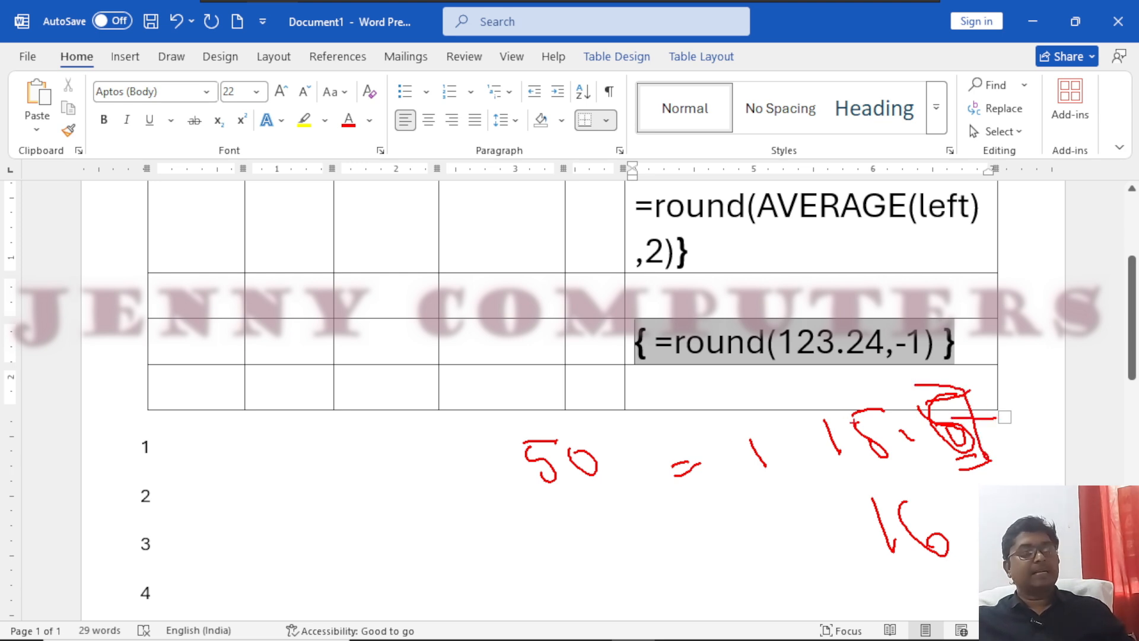
# - Handwrite a round-down example of 15.4 becoming 15 and mark the digit 4 with an arrow
pyautogui.moveTo(550, 511)
pyautogui.mouseDown()
pyautogui.moveTo(571, 560)
pyautogui.moveTo(625, 558)
pyautogui.moveTo(605, 545)
pyautogui.mouseUp()
pyautogui.moveTo(584, 518); pyautogui.dragTo(632, 527)
pyautogui.moveTo(649, 545); pyautogui.dragTo(655, 547)
pyautogui.moveTo(665, 509)
pyautogui.mouseDown()
pyautogui.moveTo(678, 529)
pyautogui.moveTo(702, 526)
pyautogui.mouseUp()
pyautogui.moveTo(690, 513); pyautogui.dragTo(705, 558)
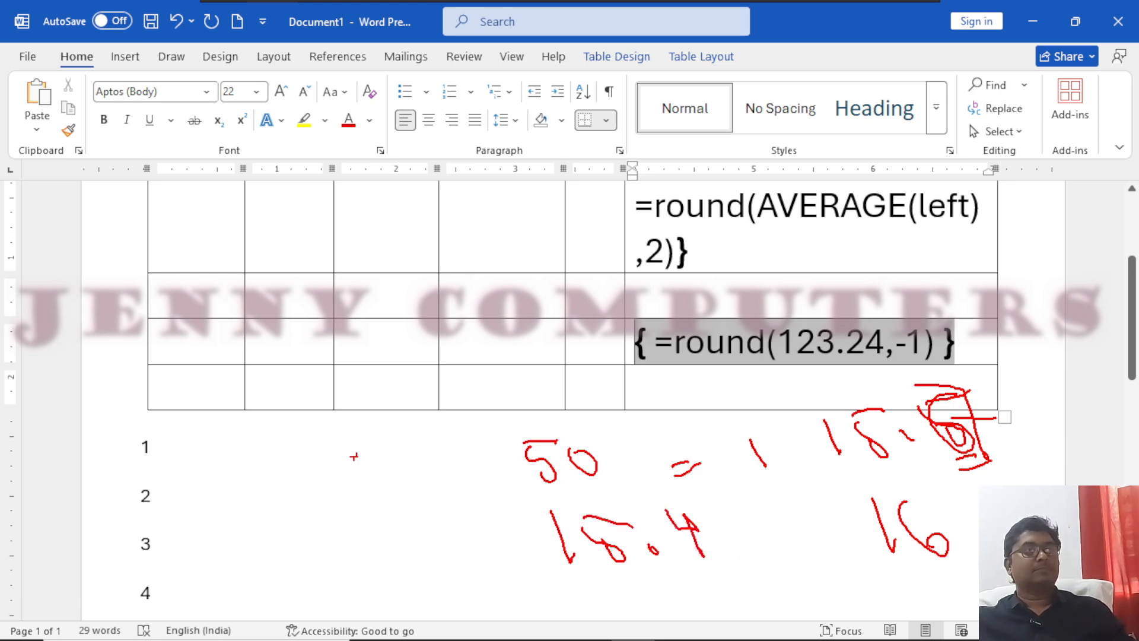
pyautogui.moveTo(190, 267); pyautogui.dragTo(215, 341)
pyautogui.moveTo(227, 286); pyautogui.dragTo(251, 325)
pyautogui.moveTo(223, 287); pyautogui.dragTo(298, 280)
pyautogui.moveTo(704, 573)
pyautogui.mouseDown()
pyautogui.moveTo(692, 588)
pyautogui.moveTo(670, 580)
pyautogui.moveTo(687, 593)
pyautogui.mouseUp()
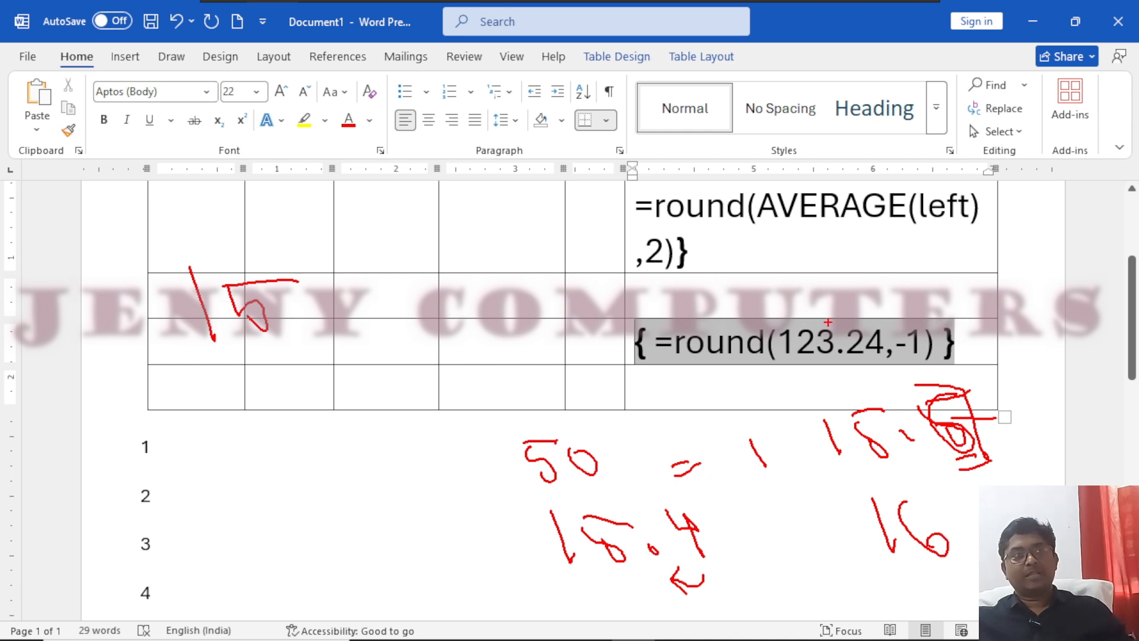
# - Circle the 3 in 123.24, handwrite 120 and a comparison 5, and underline 15 with the notes 5 and 16
pyautogui.moveTo(817, 326)
pyautogui.mouseDown()
pyautogui.moveTo(825, 356)
pyautogui.moveTo(837, 325)
pyautogui.mouseUp()
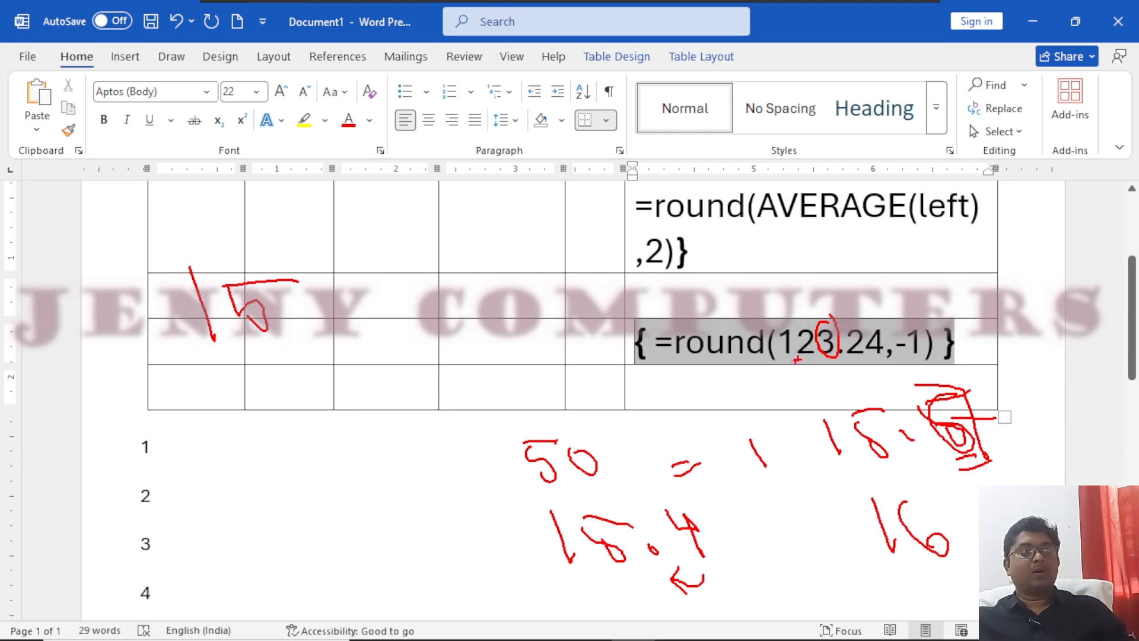
pyautogui.moveTo(347, 325); pyautogui.dragTo(371, 375)
pyautogui.moveTo(362, 333)
pyautogui.mouseDown()
pyautogui.moveTo(465, 358)
pyautogui.moveTo(437, 333)
pyautogui.mouseUp()
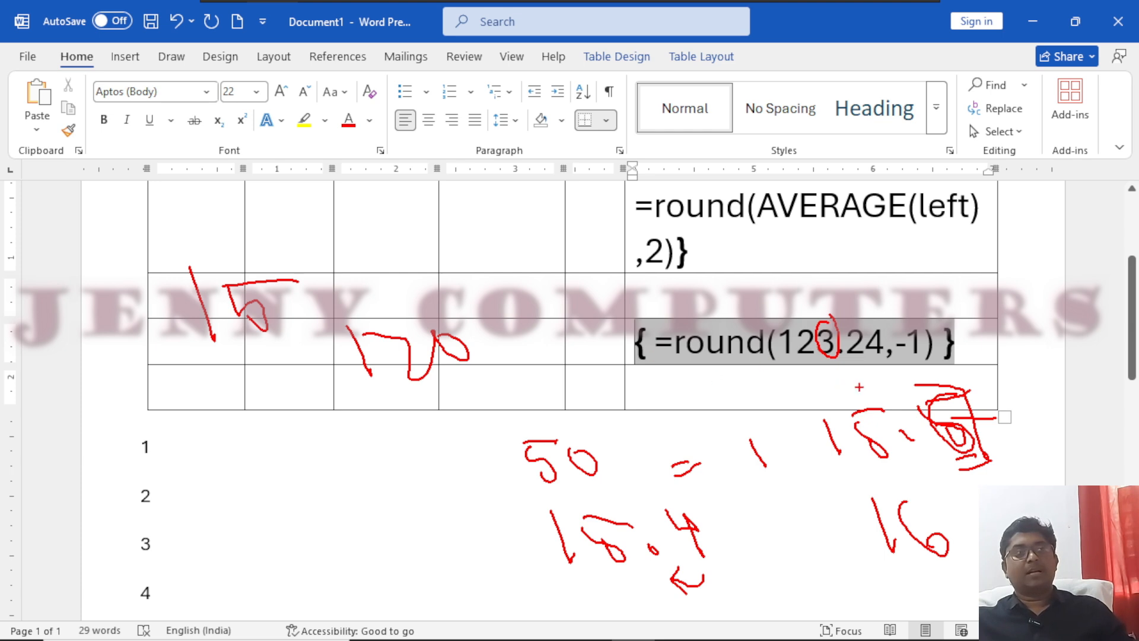
pyautogui.moveTo(831, 373)
pyautogui.mouseDown()
pyautogui.moveTo(837, 395)
pyautogui.moveTo(853, 368)
pyautogui.mouseUp()
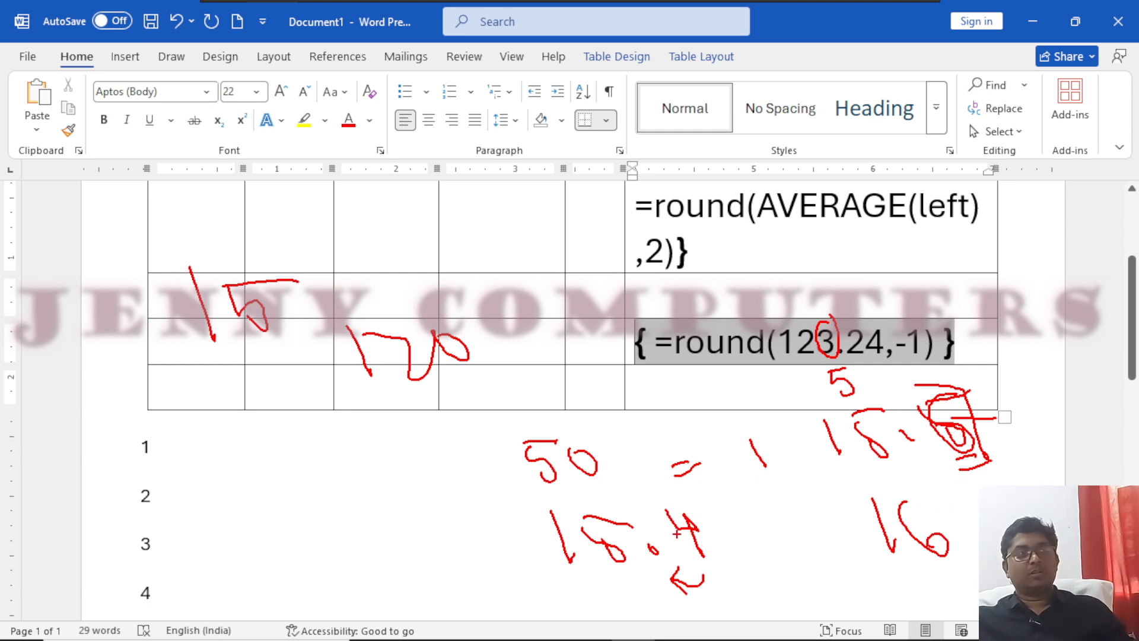
pyautogui.moveTo(584, 585)
pyautogui.mouseDown()
pyautogui.moveTo(628, 574)
pyautogui.moveTo(618, 583)
pyautogui.mouseUp()
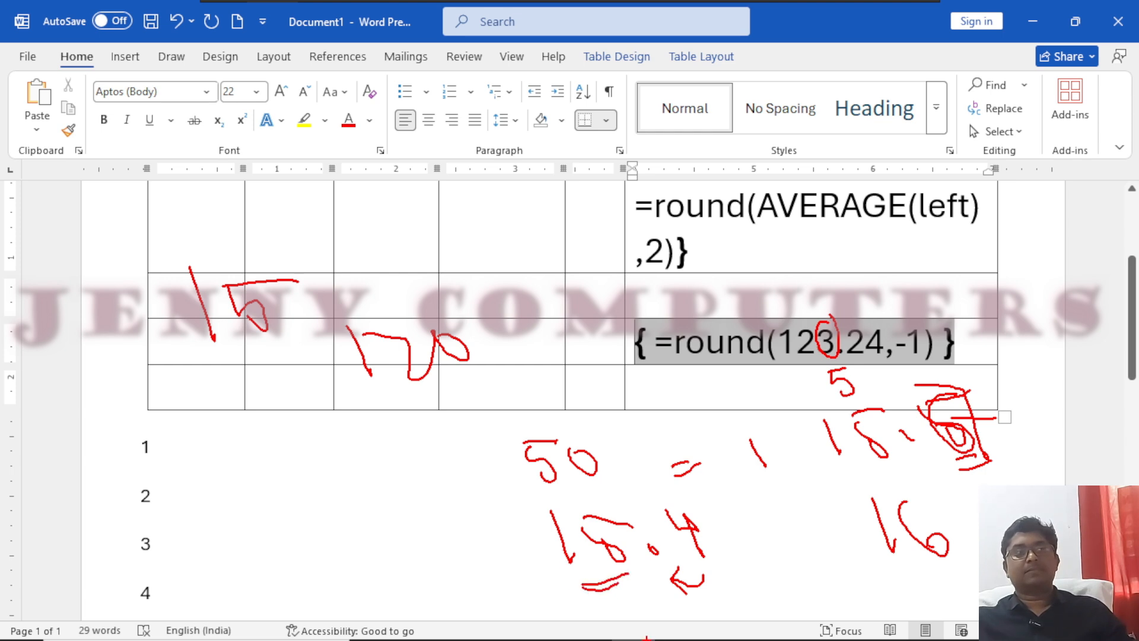
pyautogui.moveTo(735, 598)
pyautogui.mouseDown()
pyautogui.moveTo(741, 610)
pyautogui.moveTo(746, 576)
pyautogui.mouseUp()
pyautogui.moveTo(851, 579)
pyautogui.mouseDown()
pyautogui.moveTo(872, 606)
pyautogui.moveTo(917, 611)
pyautogui.moveTo(896, 602)
pyautogui.mouseUp()
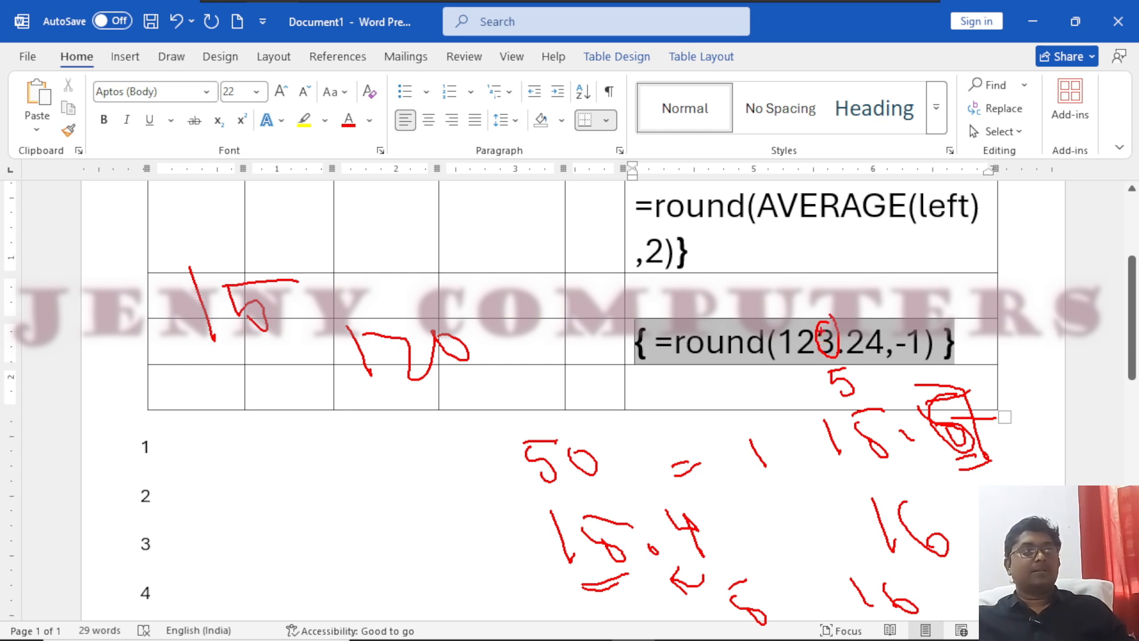
# - Tick the handwritten 120, handwrite an underlined 130 below it, and clear all the screen annotations
pyautogui.moveTo(454, 318)
pyautogui.mouseDown()
pyautogui.moveTo(468, 328)
pyautogui.moveTo(486, 290)
pyautogui.mouseUp()
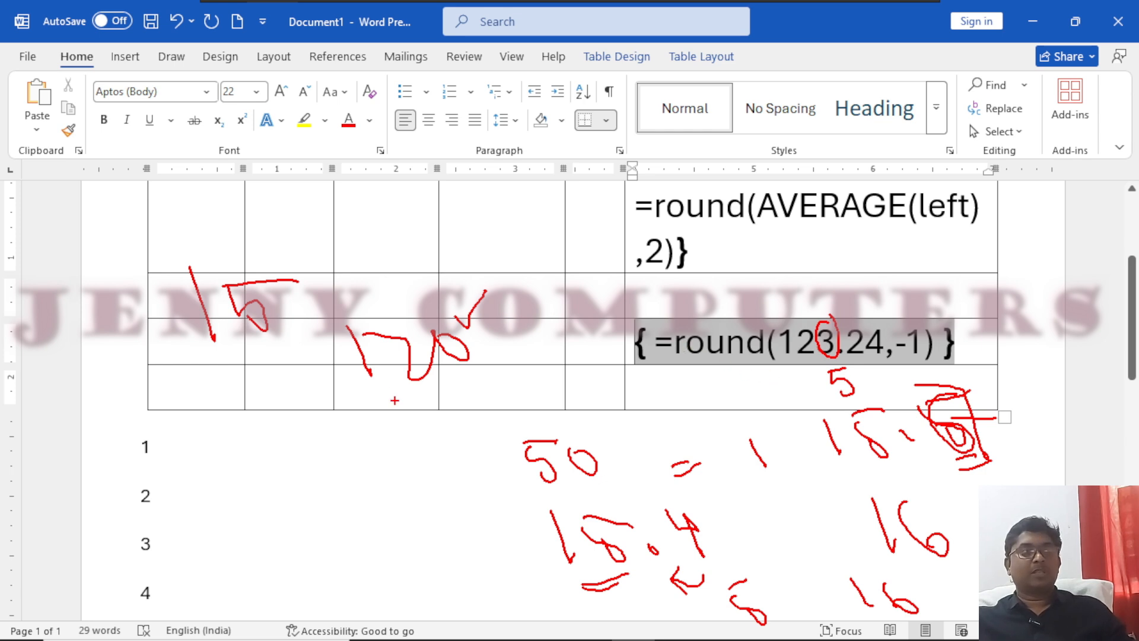
pyautogui.moveTo(394, 401)
pyautogui.mouseDown()
pyautogui.moveTo(426, 445)
pyautogui.moveTo(422, 396)
pyautogui.moveTo(454, 426)
pyautogui.mouseUp()
pyautogui.moveTo(451, 386)
pyautogui.mouseDown()
pyautogui.moveTo(480, 408)
pyautogui.moveTo(453, 386)
pyautogui.mouseUp()
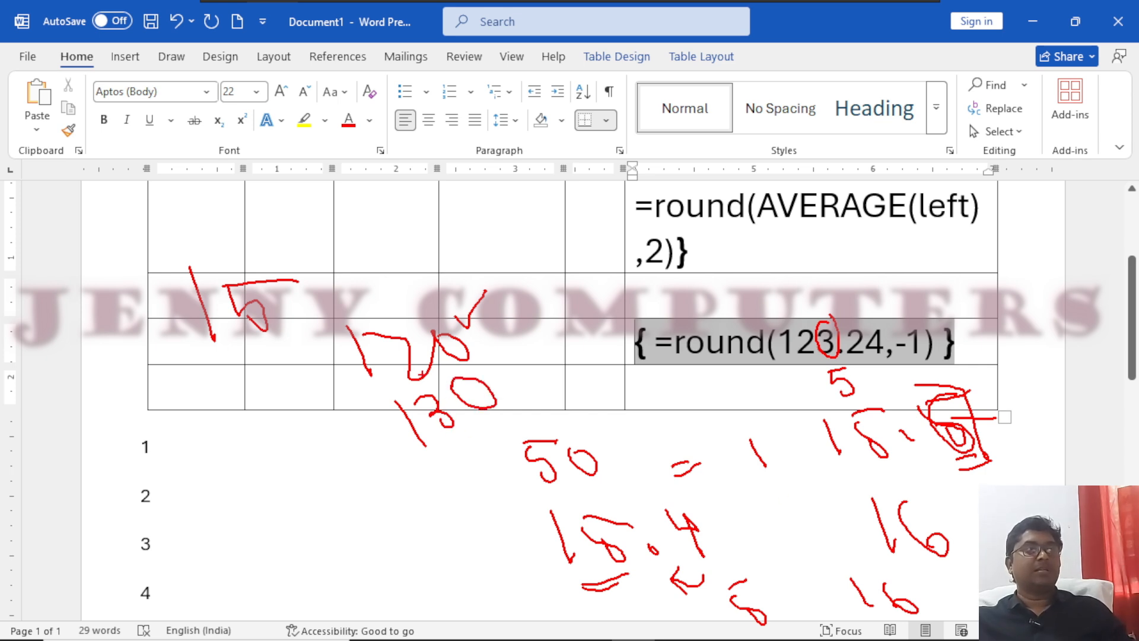
pyautogui.moveTo(418, 439); pyautogui.dragTo(485, 411)
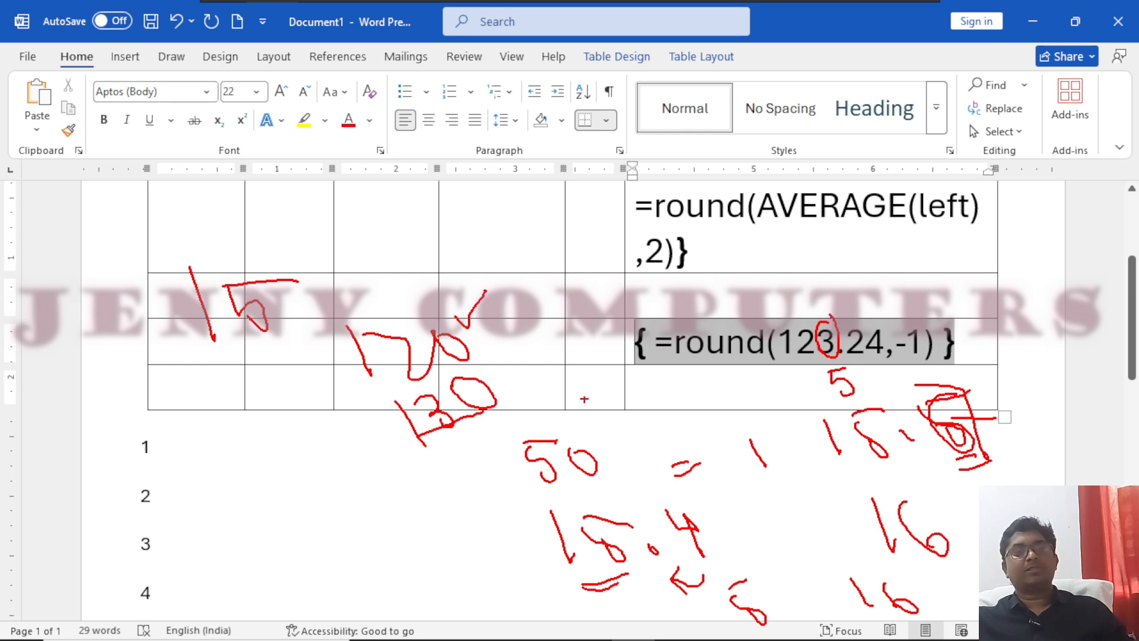
pyautogui.moveTo(441, 436); pyautogui.dragTo(516, 423)
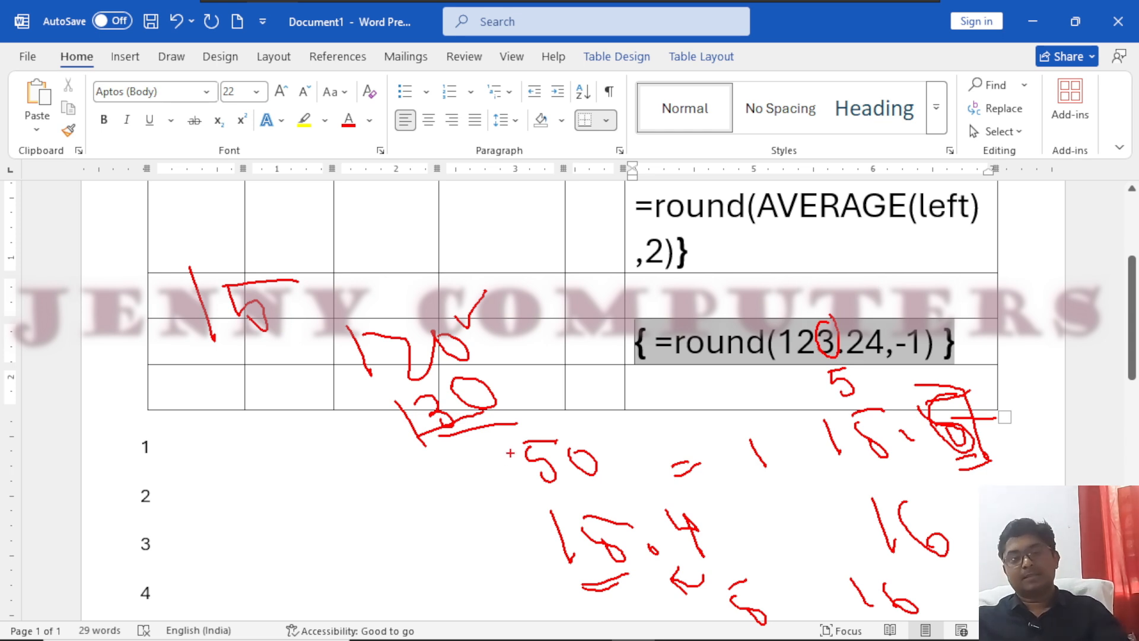
pyautogui.press('Escape')
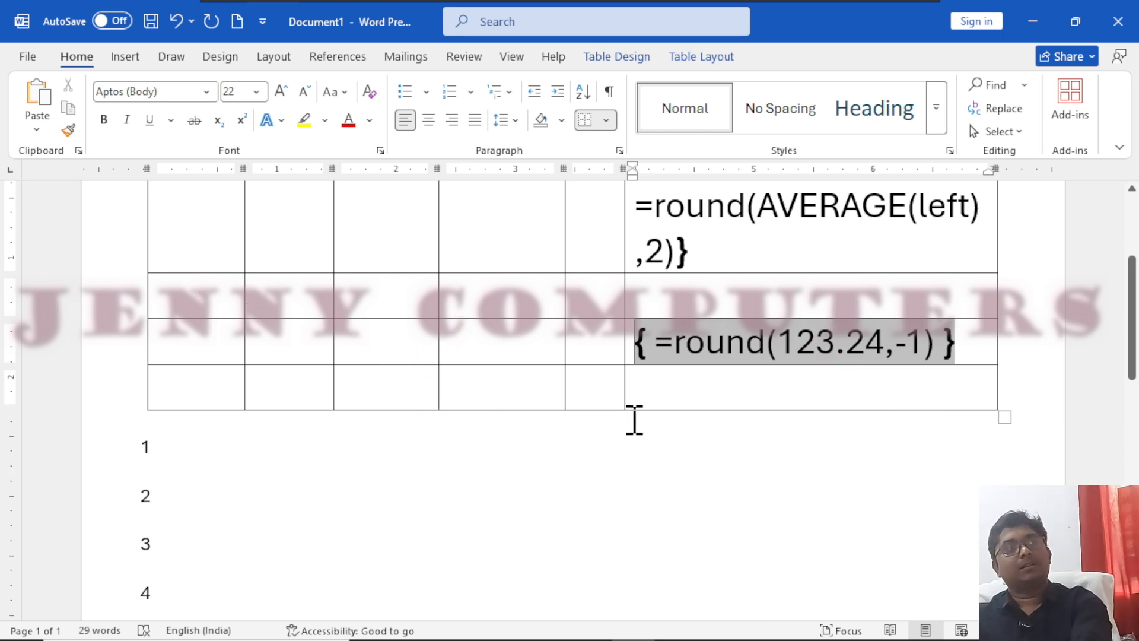
# - Change the number in row 3's ROUND formula to 125.24 and update the field
pyautogui.click(832, 347)
pyautogui.press('BackSpace')
pyautogui.write('5')
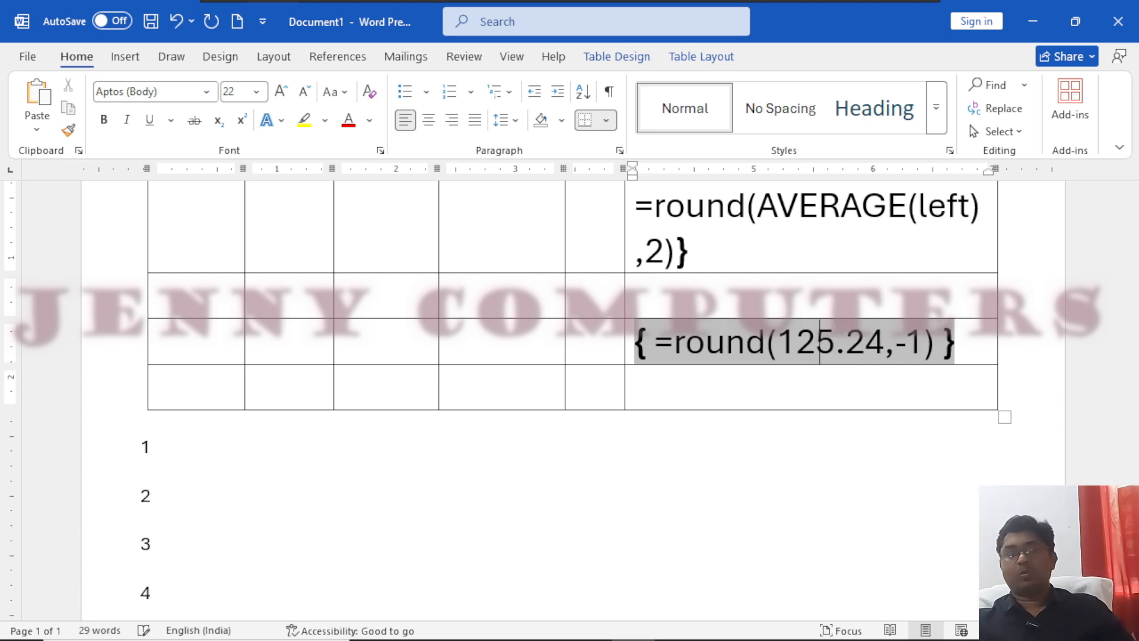
pyautogui.press('F9')
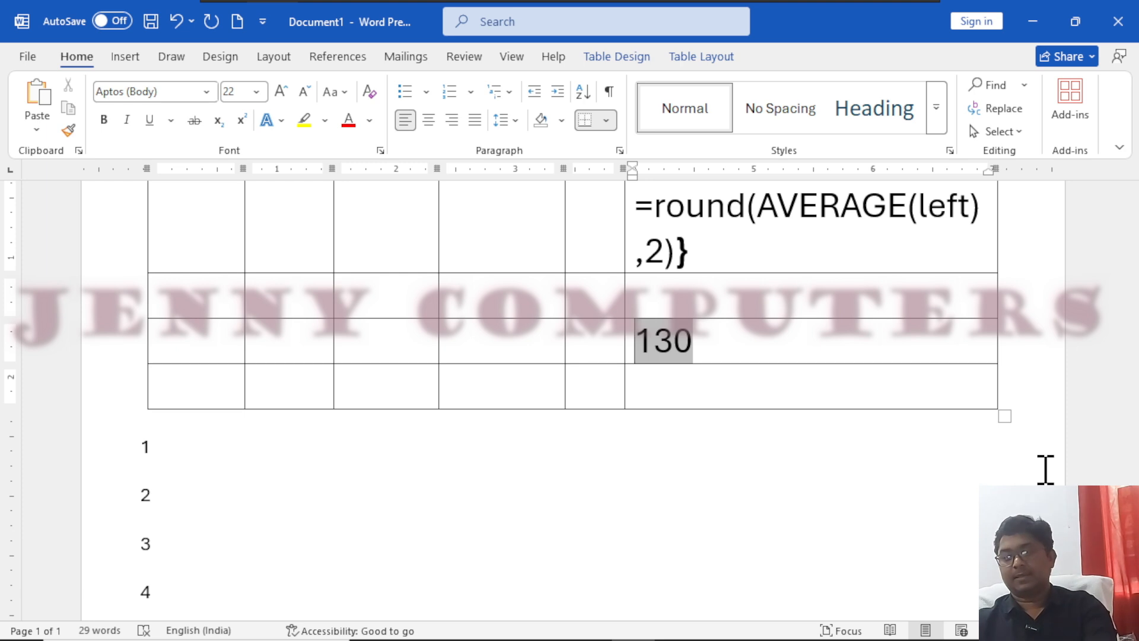
# - Redisplay the ROUND field code and set its digits argument to -2
pyautogui.hotkey('shift', 'F10')
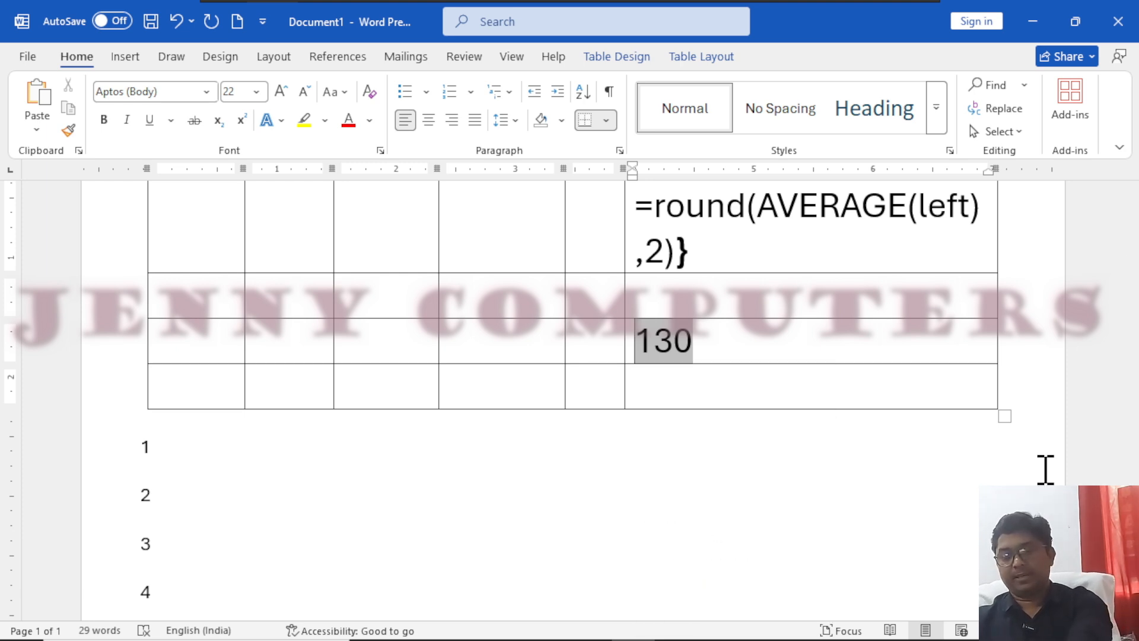
pyautogui.press('Escape')
pyautogui.hotkey('shift', 'F9')
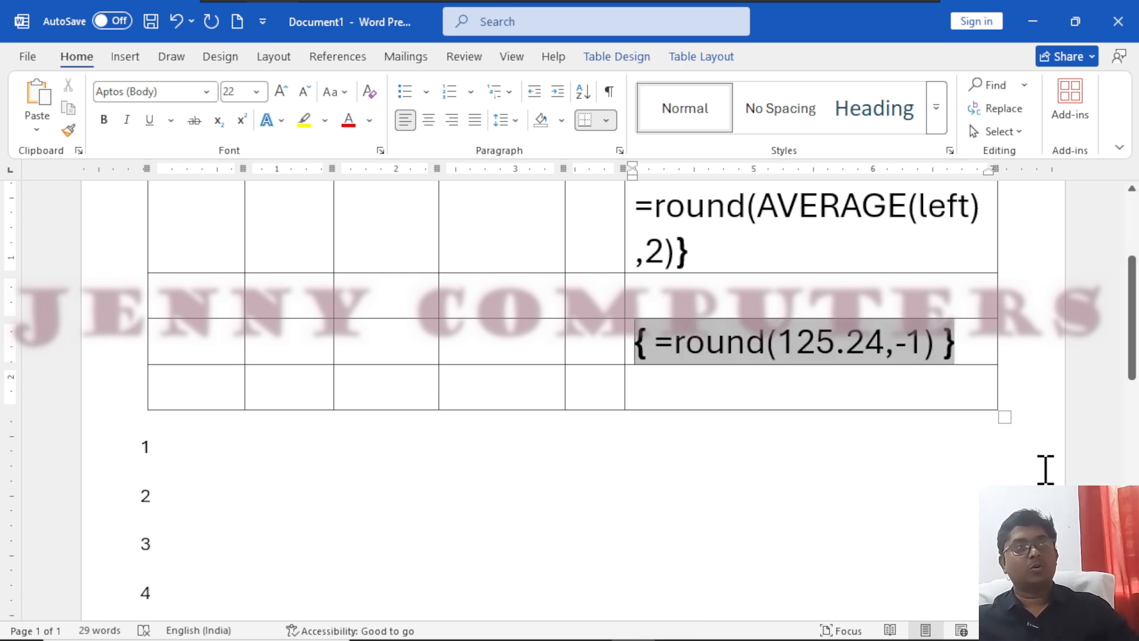
pyautogui.click(918, 343)
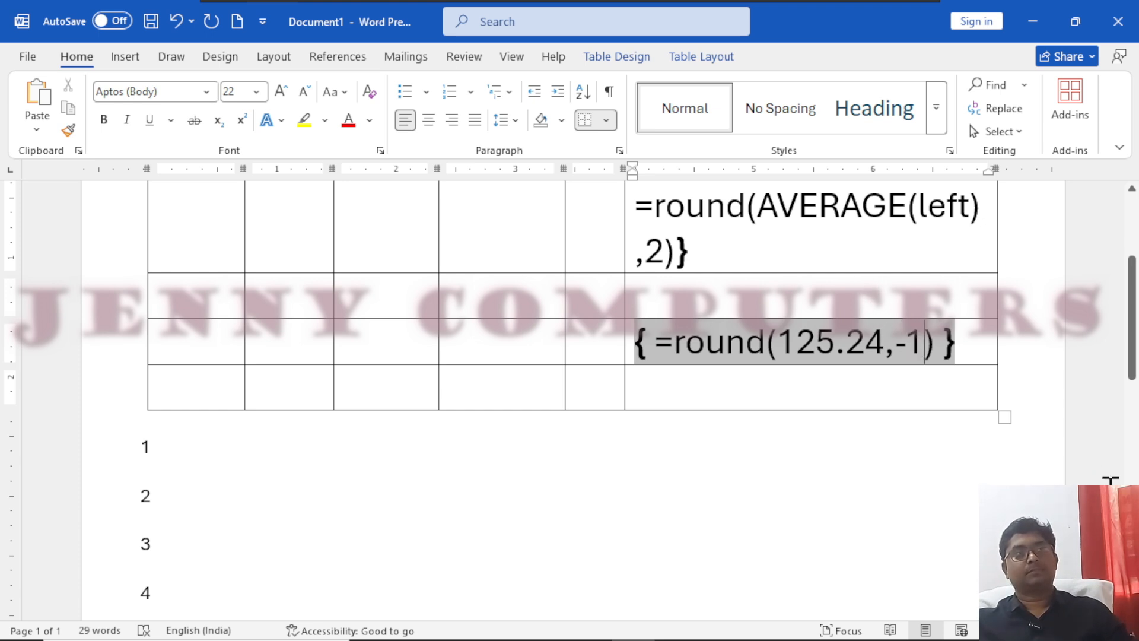
pyautogui.press('BackSpace')
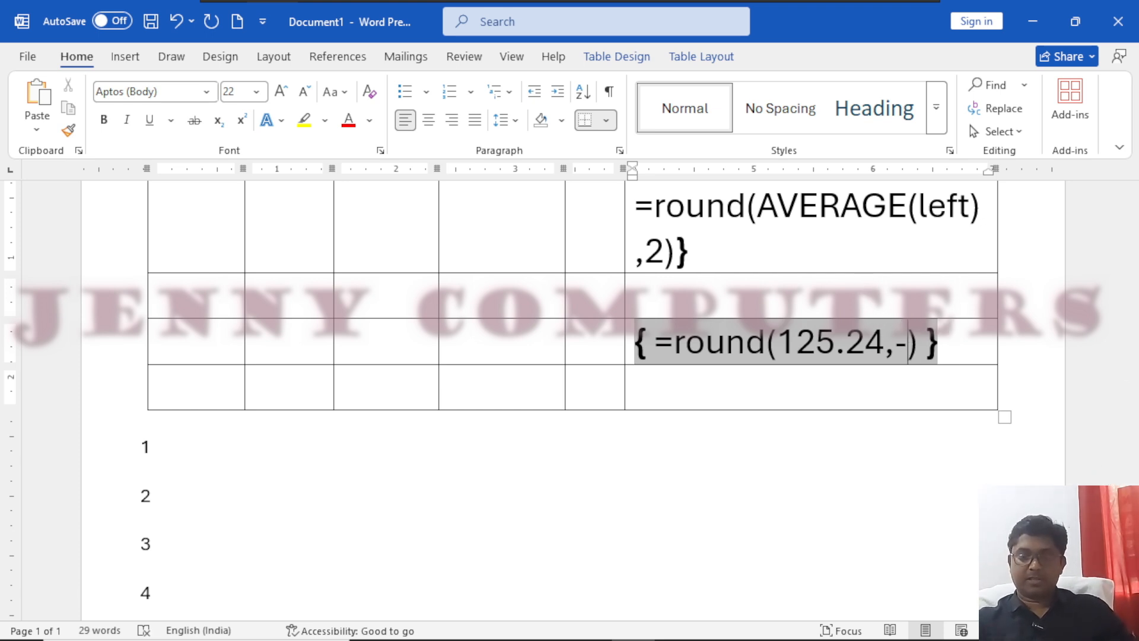
pyautogui.write('2')
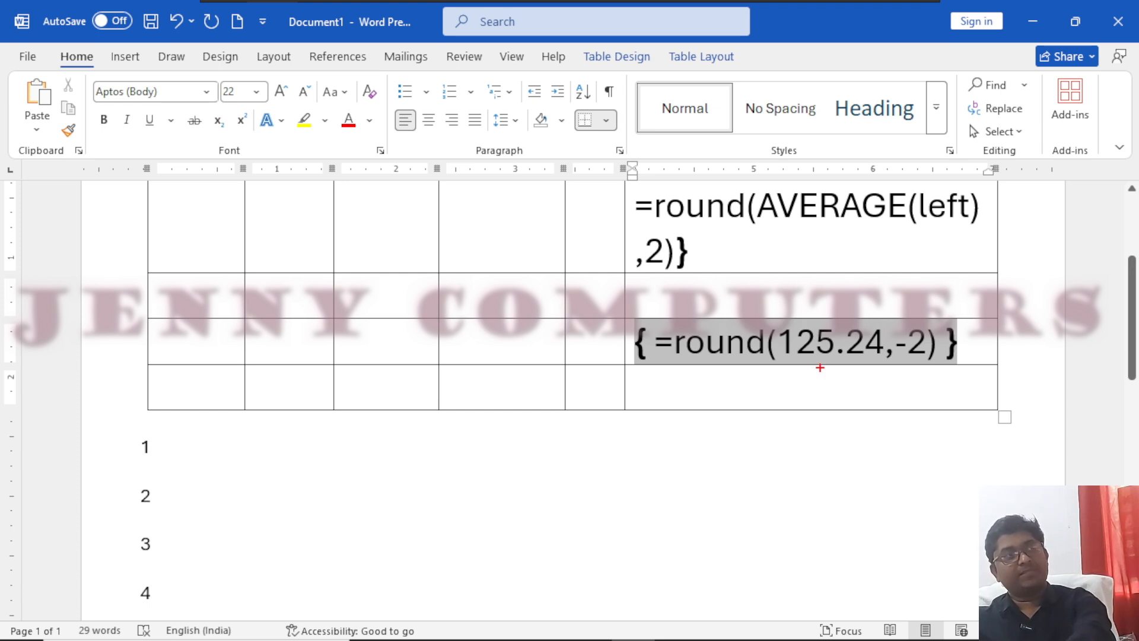
# - Underline the 5 in 125.24 and handwrite the notes -1 = 10 and -2 = 100 over the table's first columns
pyautogui.moveTo(819, 358); pyautogui.dragTo(833, 357)
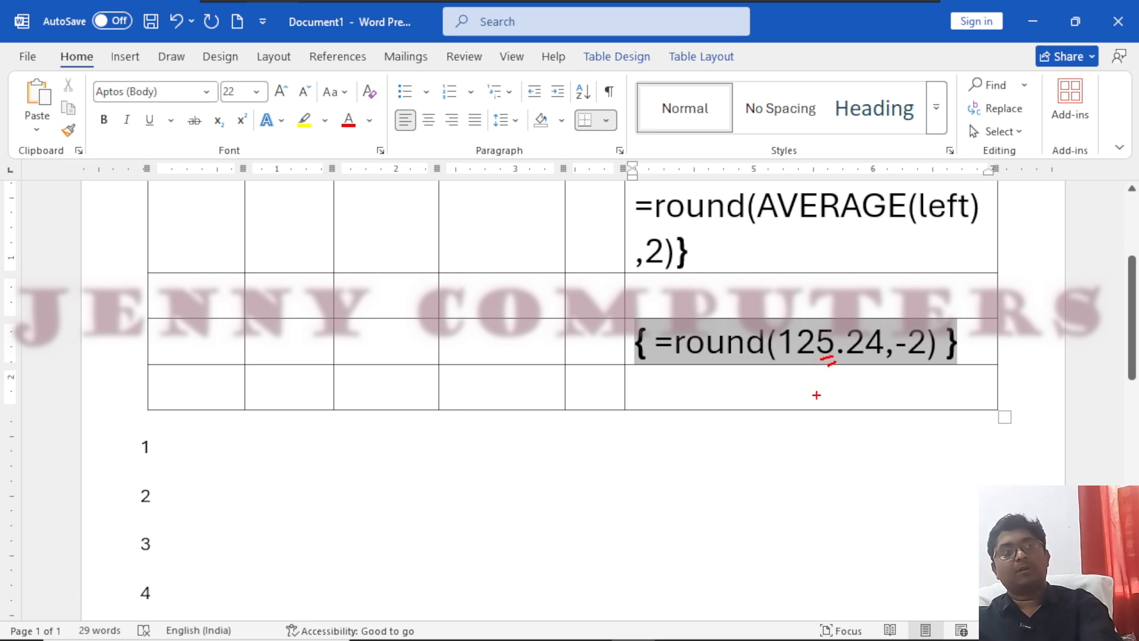
pyautogui.moveTo(127, 225)
pyautogui.mouseDown()
pyautogui.moveTo(140, 276)
pyautogui.moveTo(176, 237)
pyautogui.mouseUp()
pyautogui.moveTo(164, 251); pyautogui.dragTo(192, 248)
pyautogui.moveTo(55, 251); pyautogui.dragTo(94, 253)
pyautogui.moveTo(199, 223)
pyautogui.mouseDown()
pyautogui.moveTo(216, 252)
pyautogui.moveTo(238, 245)
pyautogui.moveTo(242, 219)
pyautogui.moveTo(259, 257)
pyautogui.mouseUp()
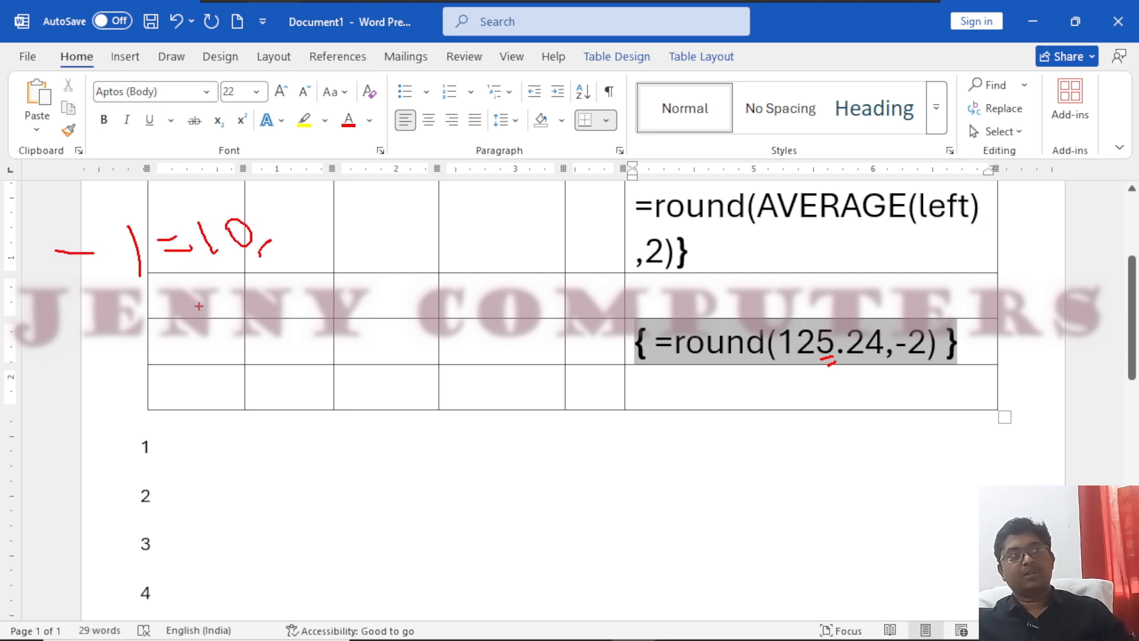
pyautogui.moveTo(114, 326)
pyautogui.mouseDown()
pyautogui.moveTo(212, 334)
pyautogui.moveTo(220, 315)
pyautogui.mouseUp()
pyautogui.moveTo(221, 333); pyautogui.dragTo(230, 330)
pyautogui.moveTo(223, 280)
pyautogui.mouseDown()
pyautogui.moveTo(244, 329)
pyautogui.moveTo(326, 322)
pyautogui.mouseUp()
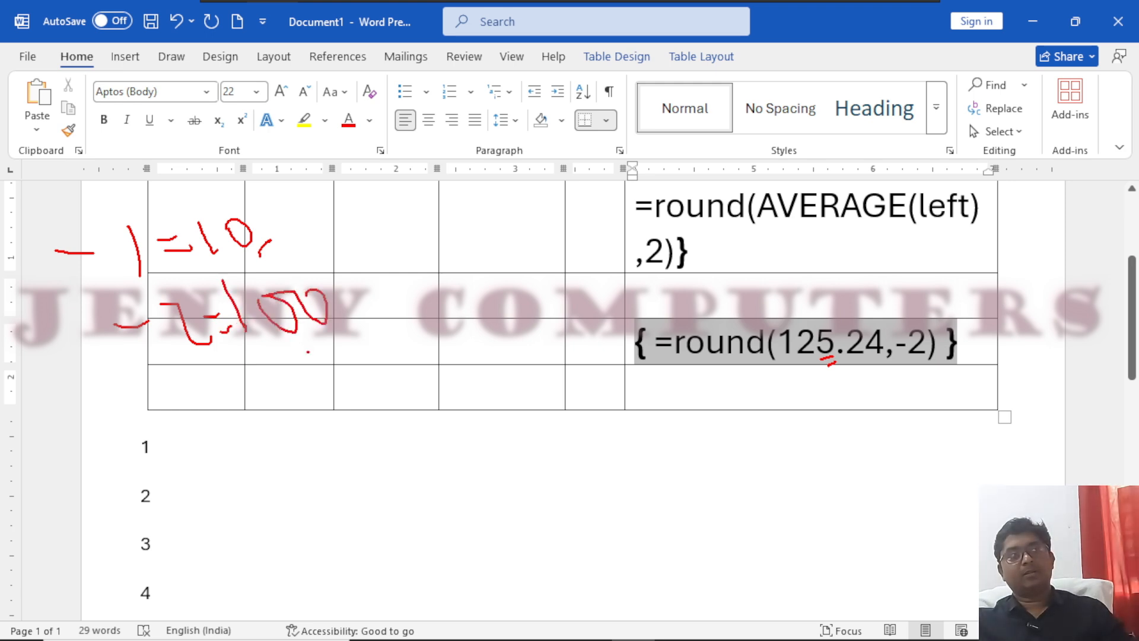
# - Underline the 25 in 125.24 and handwrite 50 below the table with one downward and one upward arrow
pyautogui.moveTo(817, 366)
pyautogui.mouseDown()
pyautogui.moveTo(834, 365)
pyautogui.moveTo(839, 380)
pyautogui.mouseUp()
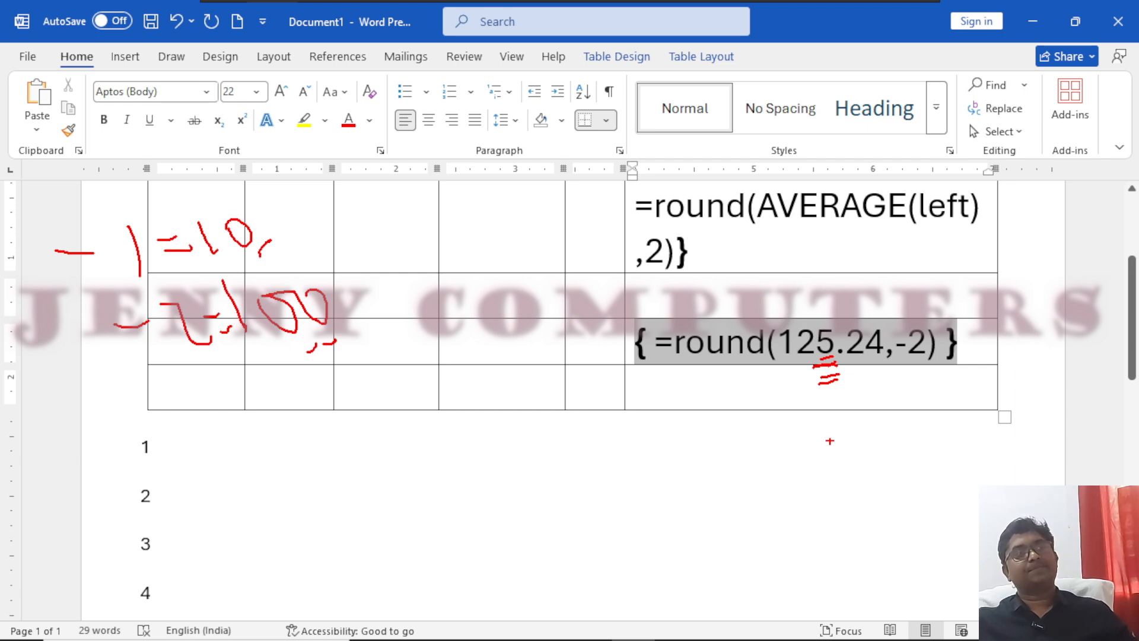
pyautogui.moveTo(822, 370); pyautogui.dragTo(855, 369)
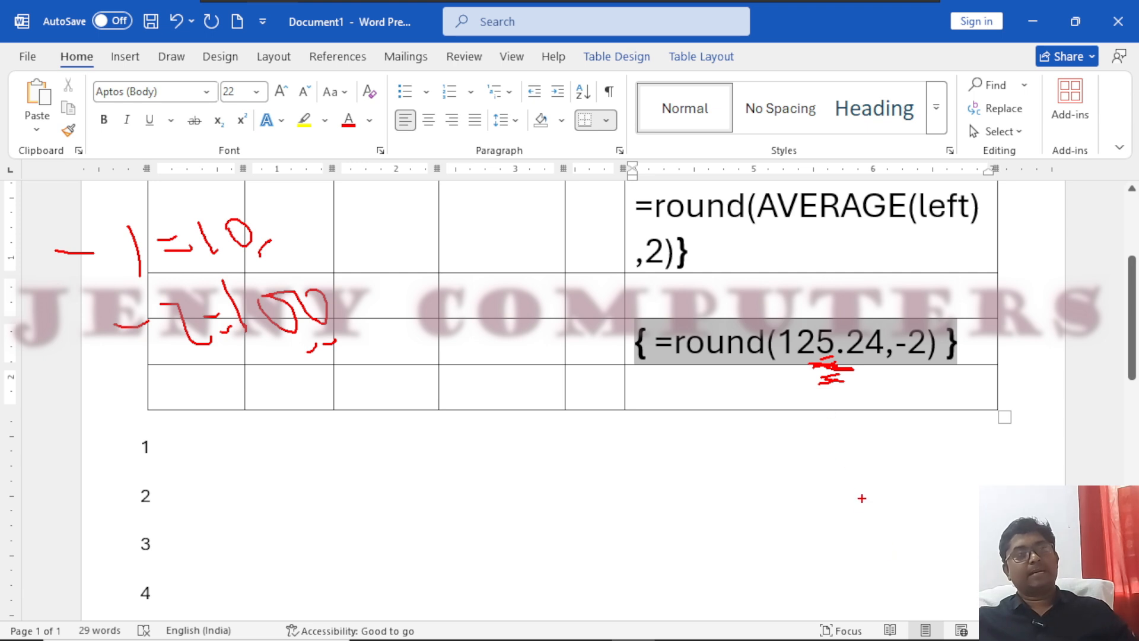
pyautogui.moveTo(839, 475)
pyautogui.mouseDown()
pyautogui.moveTo(868, 510)
pyautogui.moveTo(854, 456)
pyautogui.moveTo(889, 445)
pyautogui.mouseUp()
pyautogui.moveTo(892, 459); pyautogui.dragTo(894, 455)
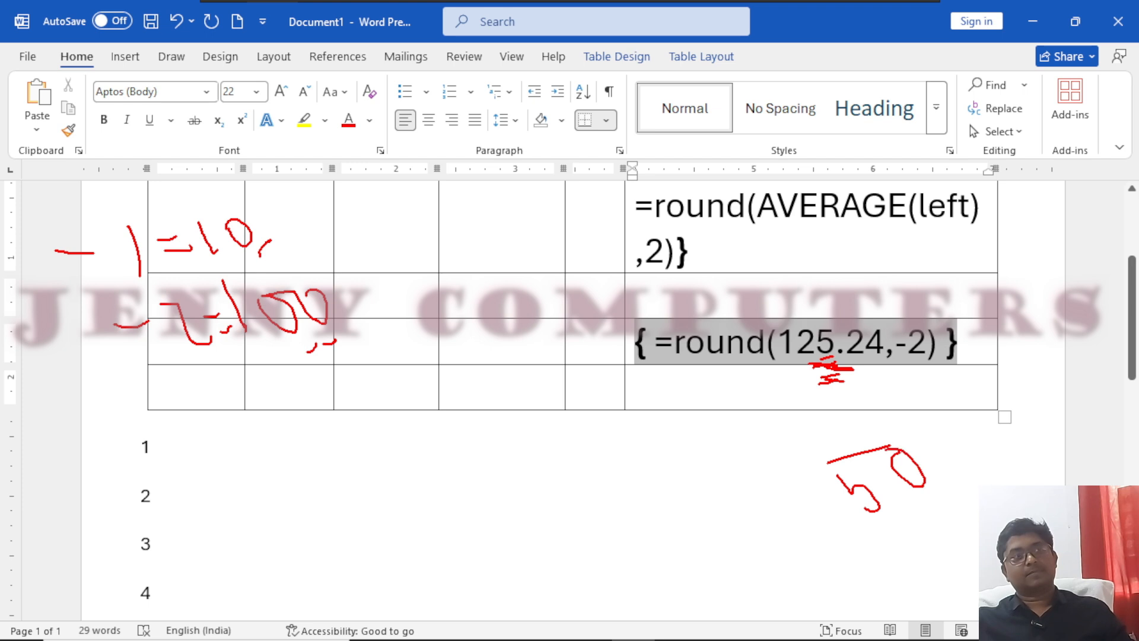
pyautogui.moveTo(873, 516)
pyautogui.mouseDown()
pyautogui.moveTo(937, 492)
pyautogui.moveTo(899, 509)
pyautogui.moveTo(968, 546)
pyautogui.mouseUp()
pyautogui.moveTo(949, 511)
pyautogui.mouseDown()
pyautogui.moveTo(974, 544)
pyautogui.moveTo(942, 555)
pyautogui.mouseUp()
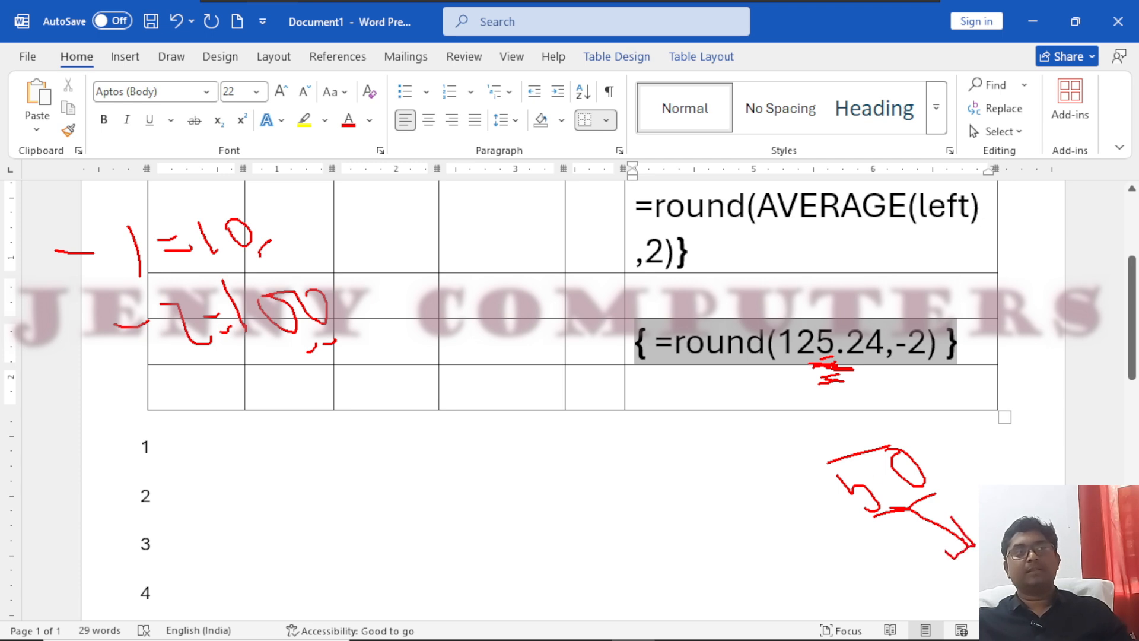
pyautogui.moveTo(847, 442); pyautogui.dragTo(816, 407)
pyautogui.moveTo(816, 407)
pyautogui.mouseDown()
pyautogui.moveTo(818, 425)
pyautogui.moveTo(838, 415)
pyautogui.mouseUp()
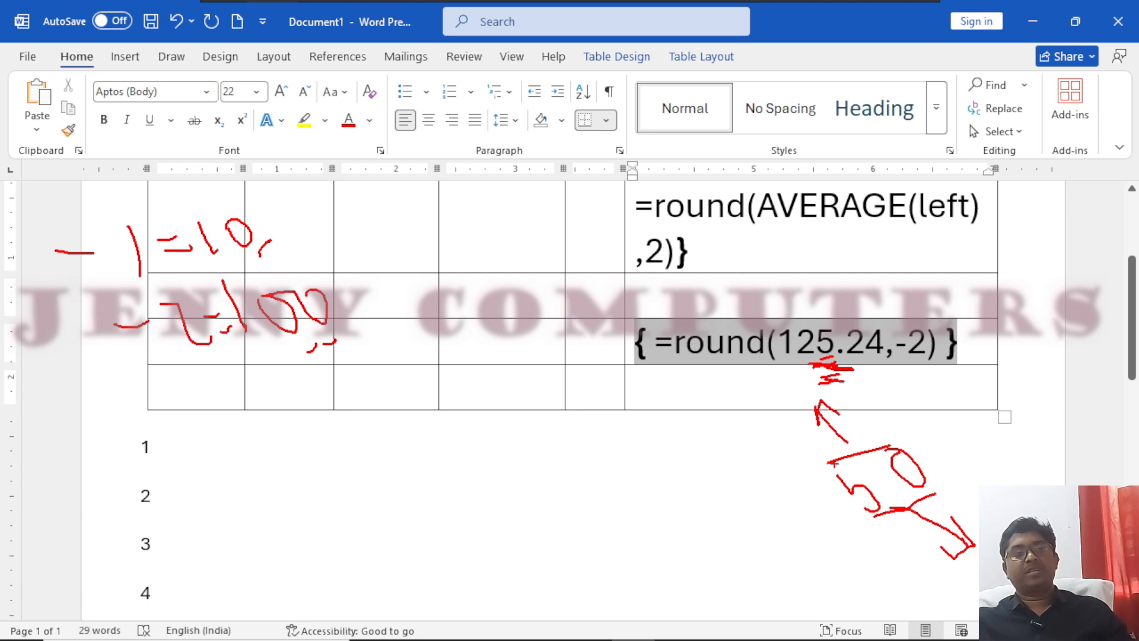
pyautogui.moveTo(735, 382)
pyautogui.mouseDown()
pyautogui.moveTo(749, 414)
pyautogui.moveTo(806, 395)
pyautogui.moveTo(783, 380)
pyautogui.mouseUp()
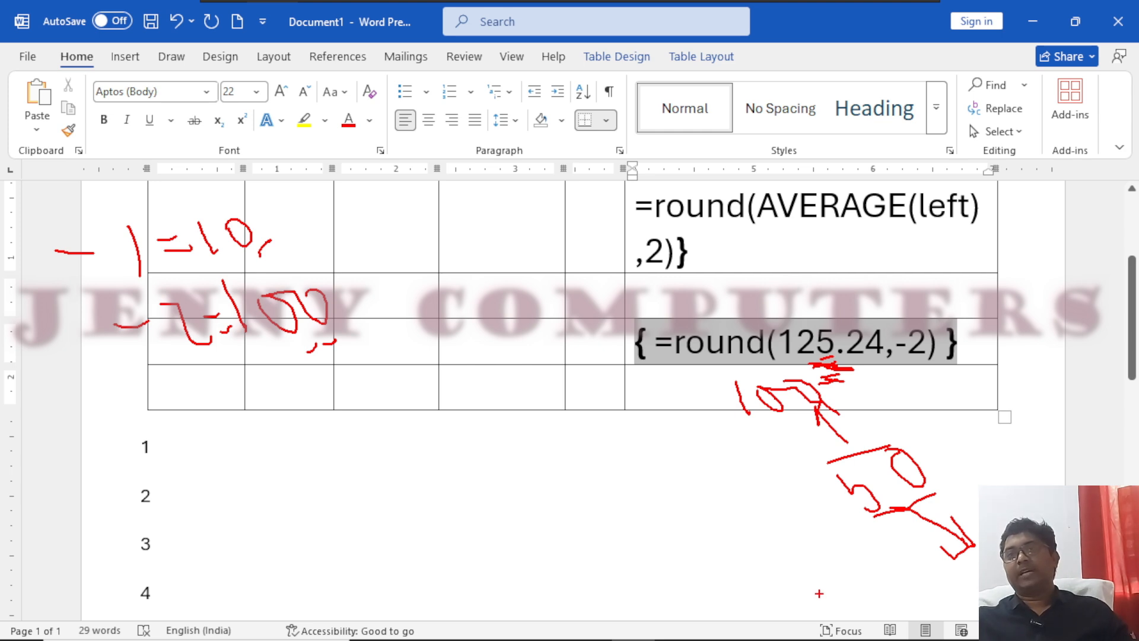
# - Handwrite a comparison note below the table beside the 50, with a downward arrow under it
pyautogui.moveTo(628, 495)
pyautogui.mouseDown()
pyautogui.moveTo(648, 518)
pyautogui.moveTo(630, 502)
pyautogui.moveTo(699, 515)
pyautogui.moveTo(683, 507)
pyautogui.mouseUp()
pyautogui.moveTo(668, 487); pyautogui.dragTo(695, 478)
pyautogui.moveTo(651, 512); pyautogui.dragTo(665, 535)
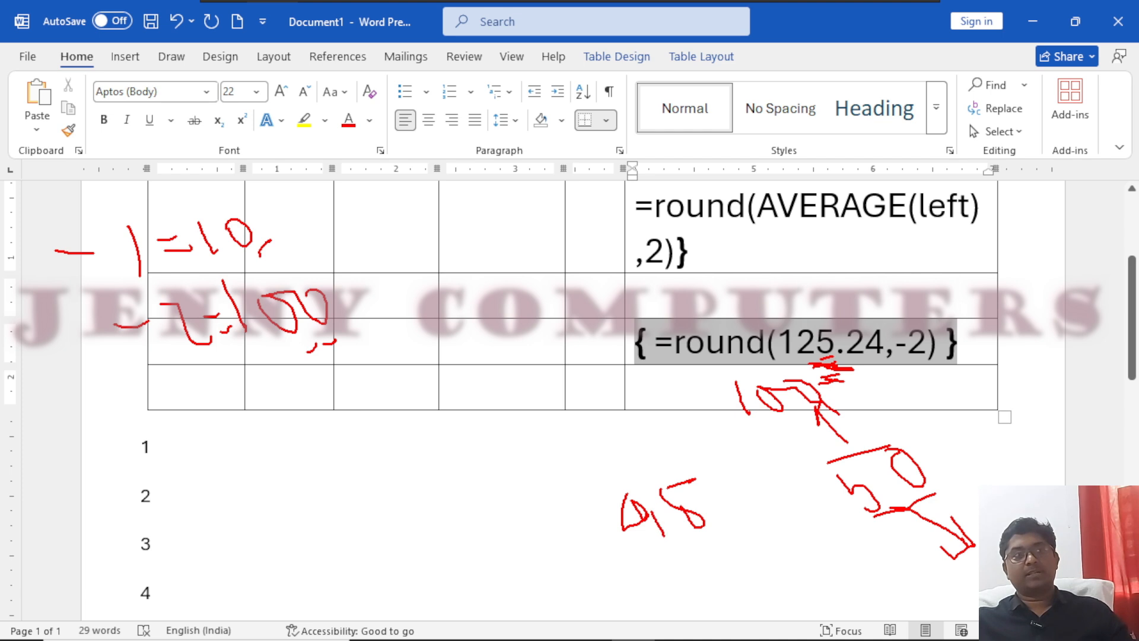
pyautogui.moveTo(691, 481)
pyautogui.mouseDown()
pyautogui.moveTo(680, 516)
pyautogui.moveTo(677, 482)
pyautogui.mouseUp()
pyautogui.moveTo(698, 547); pyautogui.dragTo(751, 592)
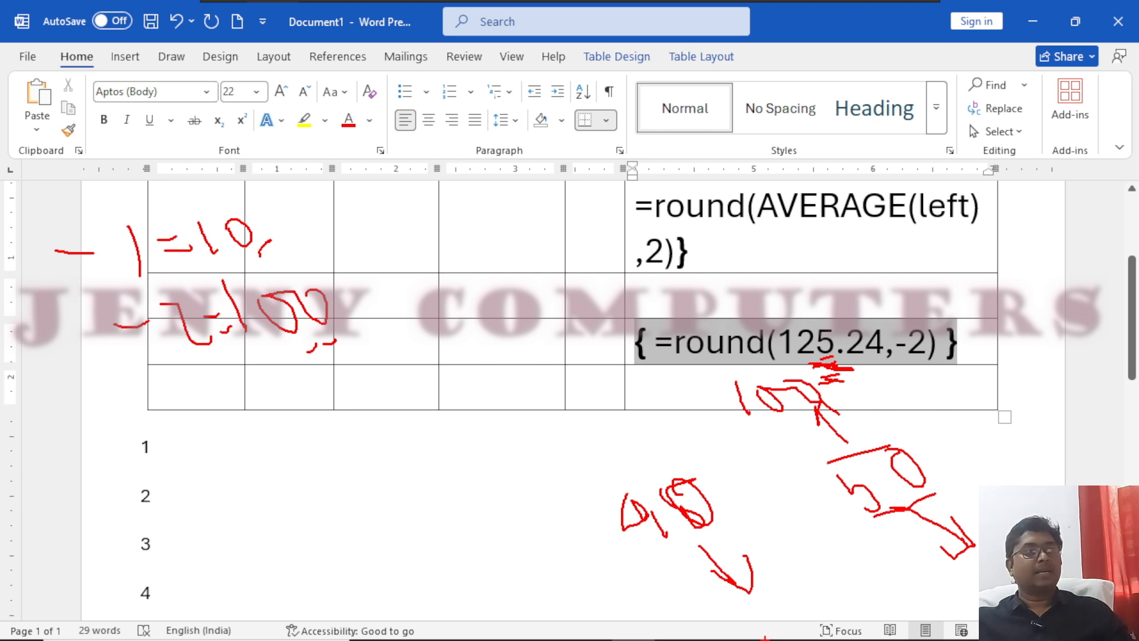
# - Handwrite 4 with a downward arrow, 5 with an upward arrow and 100 beside the formula, and clear the annotations
pyautogui.moveTo(264, 456)
pyautogui.mouseDown()
pyautogui.moveTo(299, 486)
pyautogui.moveTo(278, 500)
pyautogui.mouseUp()
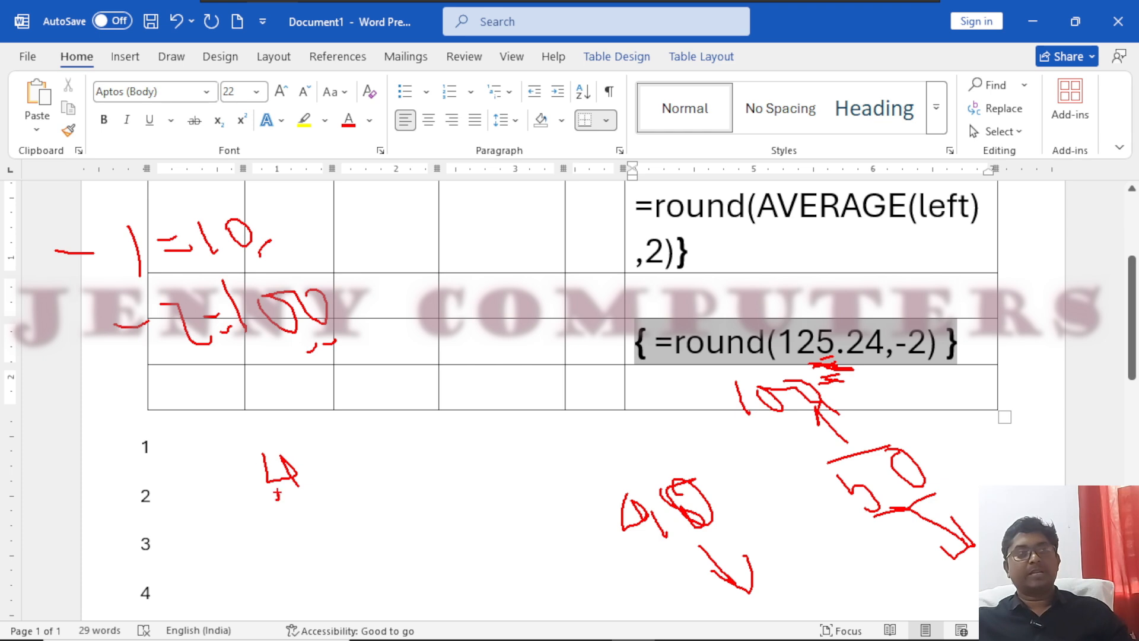
pyautogui.moveTo(267, 451); pyautogui.dragTo(219, 398)
pyautogui.moveTo(308, 515); pyautogui.dragTo(334, 558)
pyautogui.moveTo(359, 421)
pyautogui.mouseDown()
pyautogui.moveTo(375, 464)
pyautogui.moveTo(391, 420)
pyautogui.moveTo(342, 364)
pyautogui.moveTo(375, 384)
pyautogui.mouseUp()
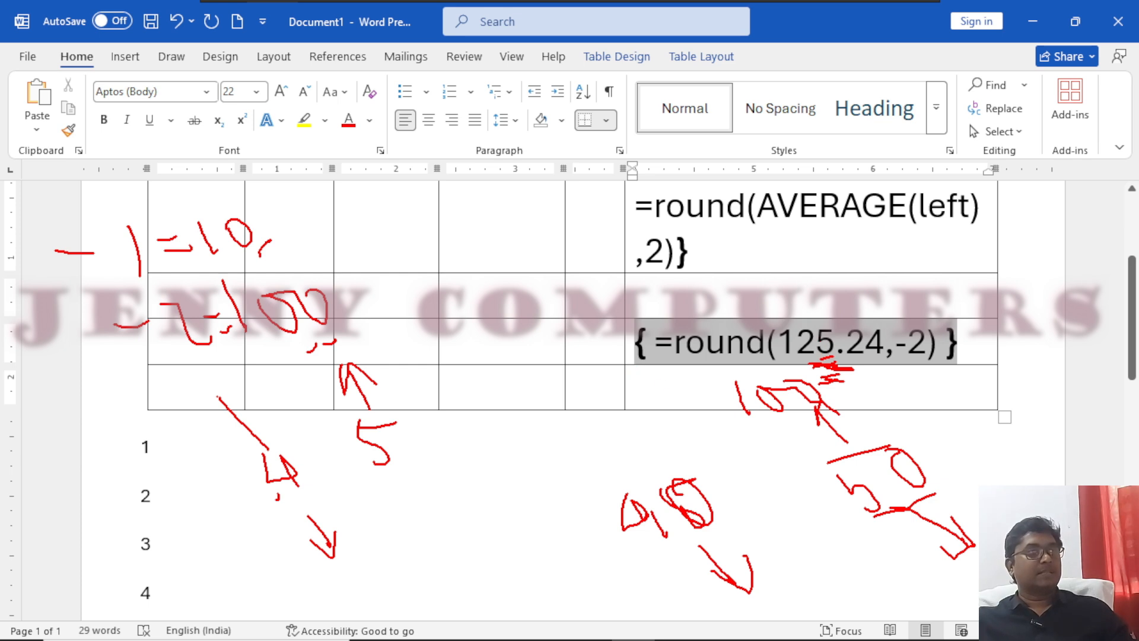
pyautogui.moveTo(474, 323)
pyautogui.mouseDown()
pyautogui.moveTo(495, 350)
pyautogui.moveTo(537, 321)
pyautogui.mouseUp()
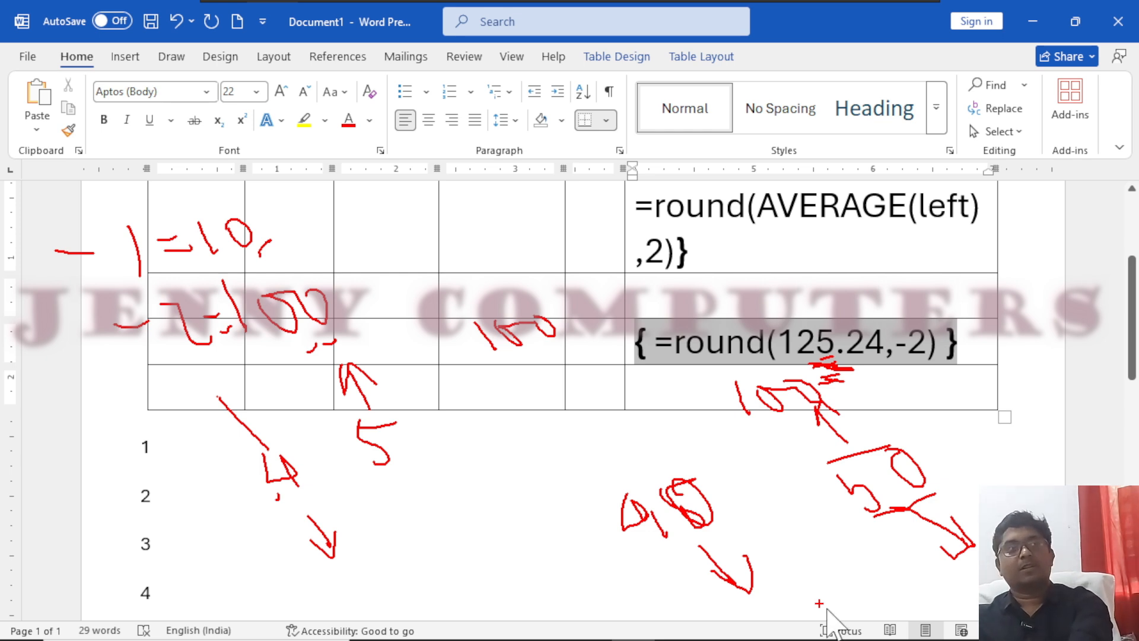
pyautogui.press('Escape')
# - Update the ROUND field with -2 digits and redisplay its code for editing
pyautogui.press('F9')
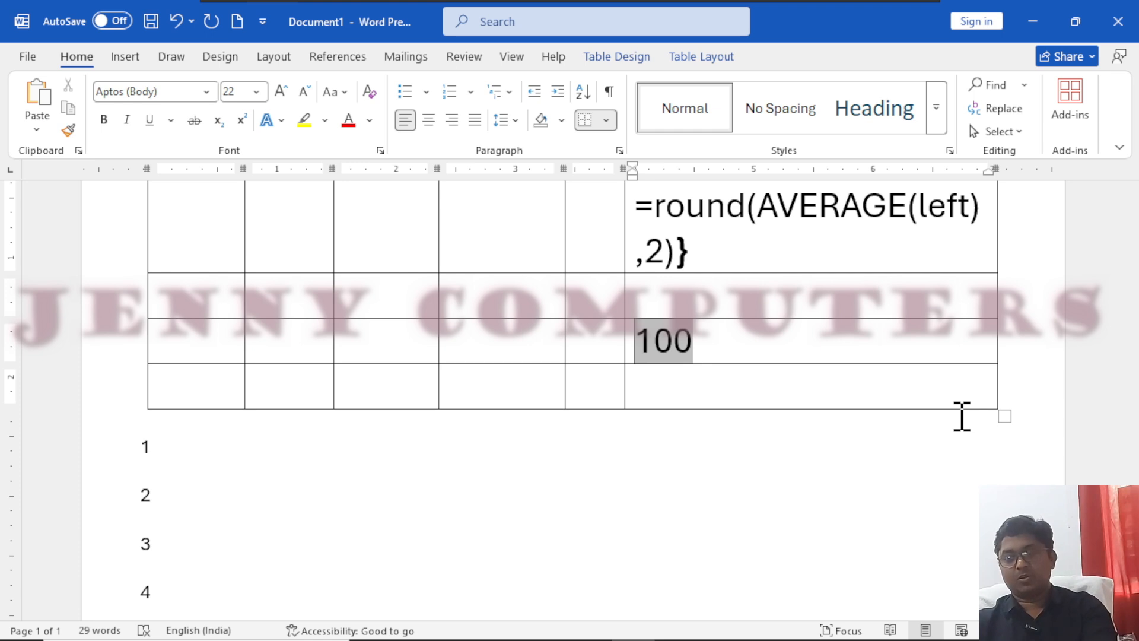
pyautogui.hotkey('shift', 'F9')
pyautogui.press('Right')
pyautogui.press('Right')
pyautogui.press('Right')
pyautogui.press('Right')
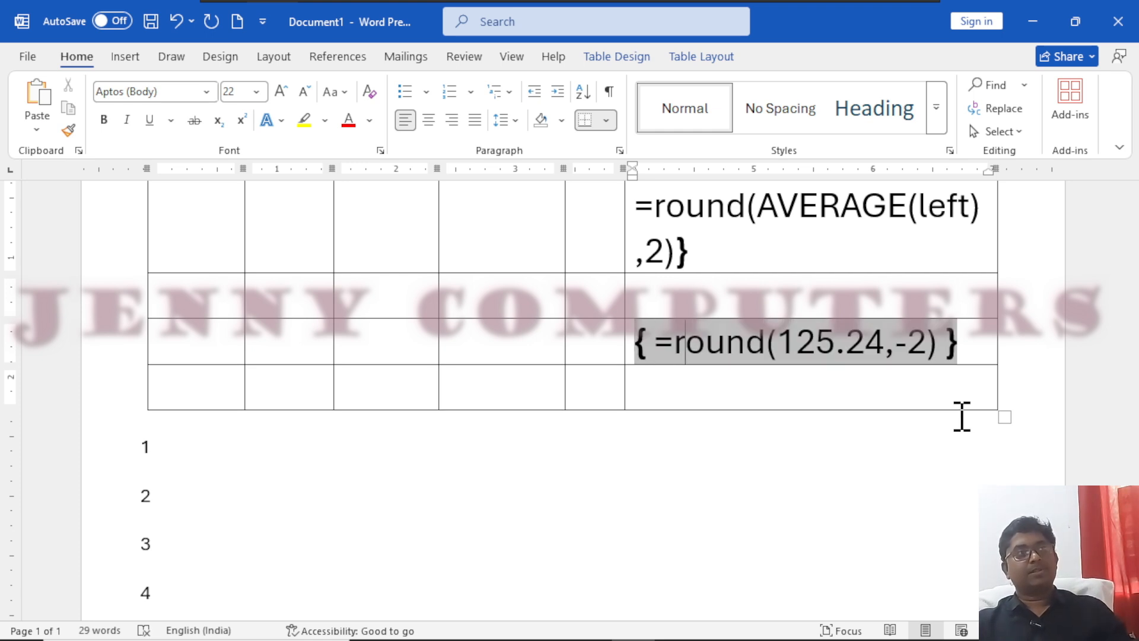
# - Change the number in the ROUND formula to 150.24 and update the field
pyautogui.click(827, 342)
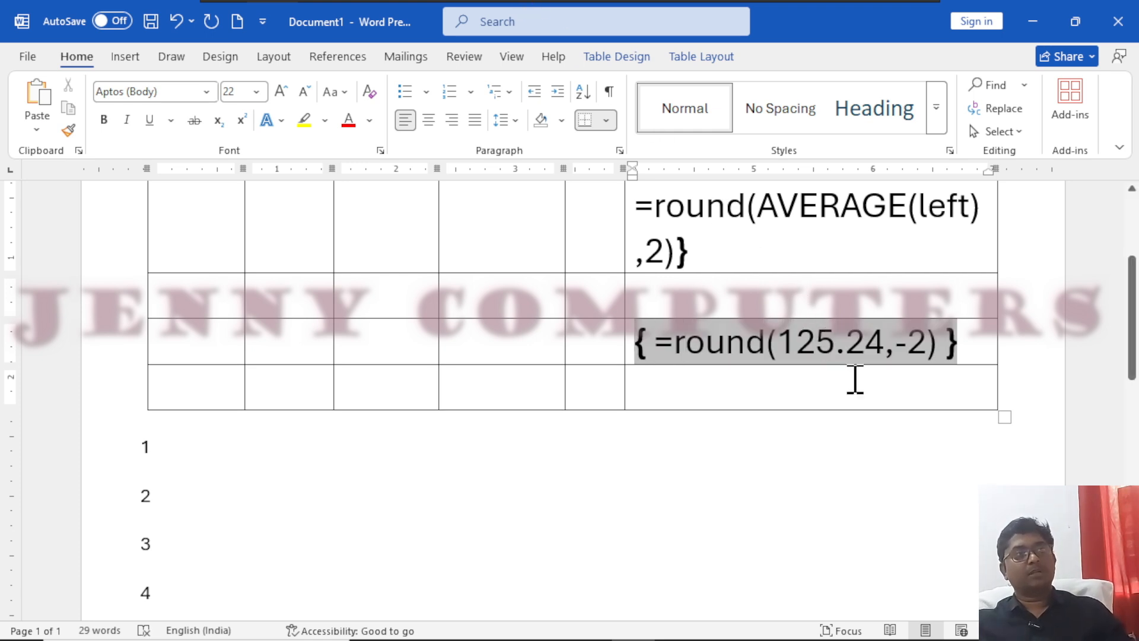
pyautogui.press('BackSpace')
pyautogui.press('BackSpace')
pyautogui.write('50')
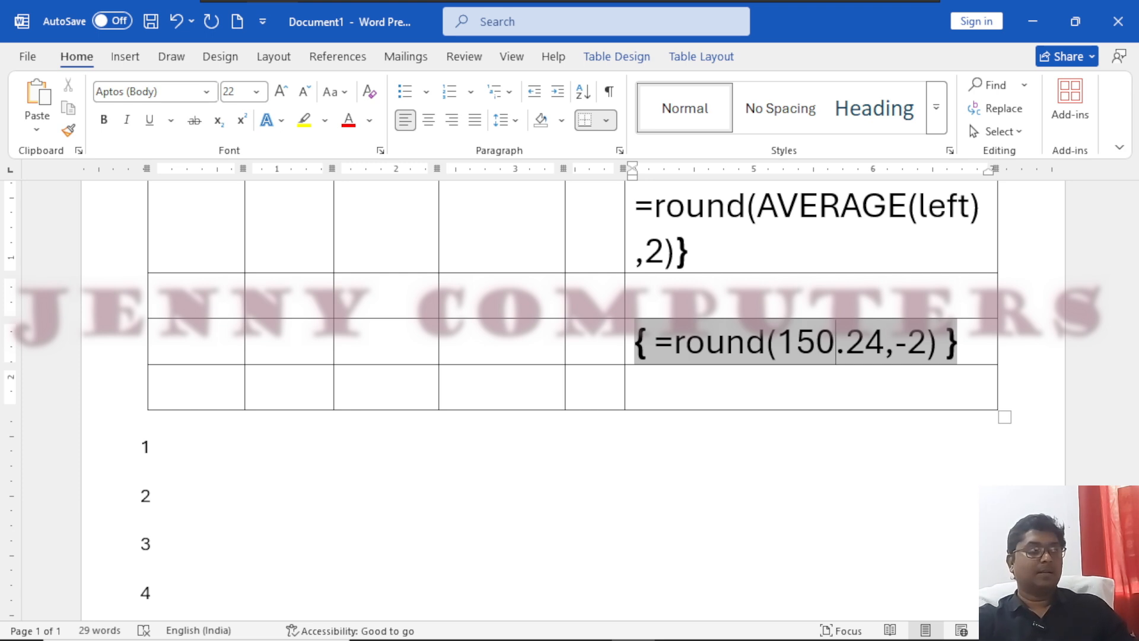
pyautogui.press('F9')
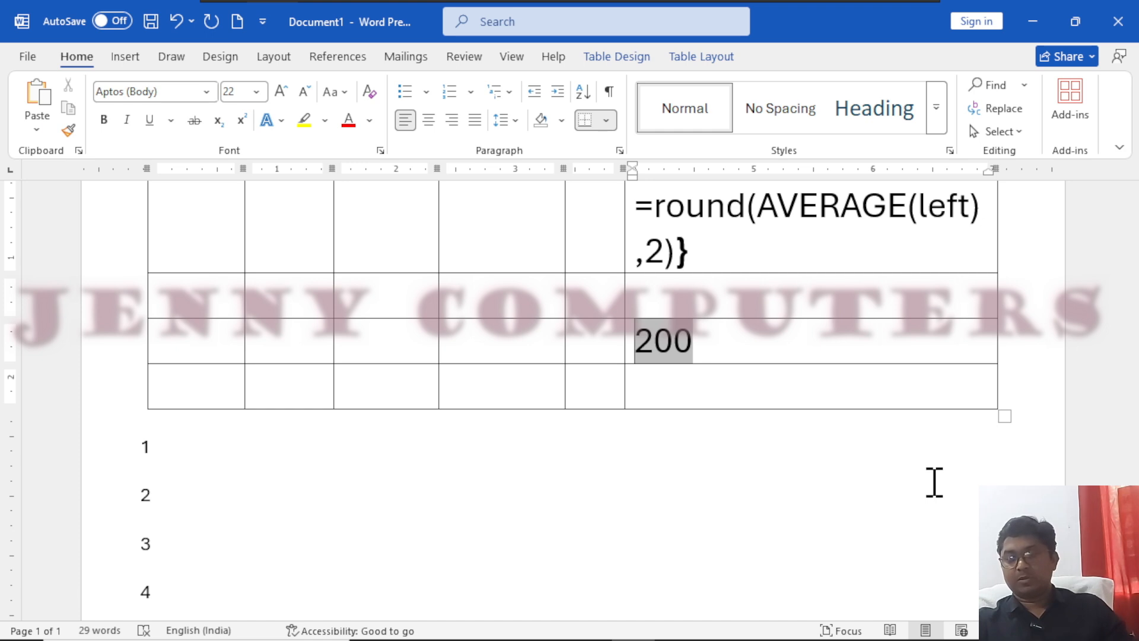
# - Display the ROUND field code and handwrite notes below it for positive, 0 zero (now) and negative digits
pyautogui.hotkey('shift', 'F9')
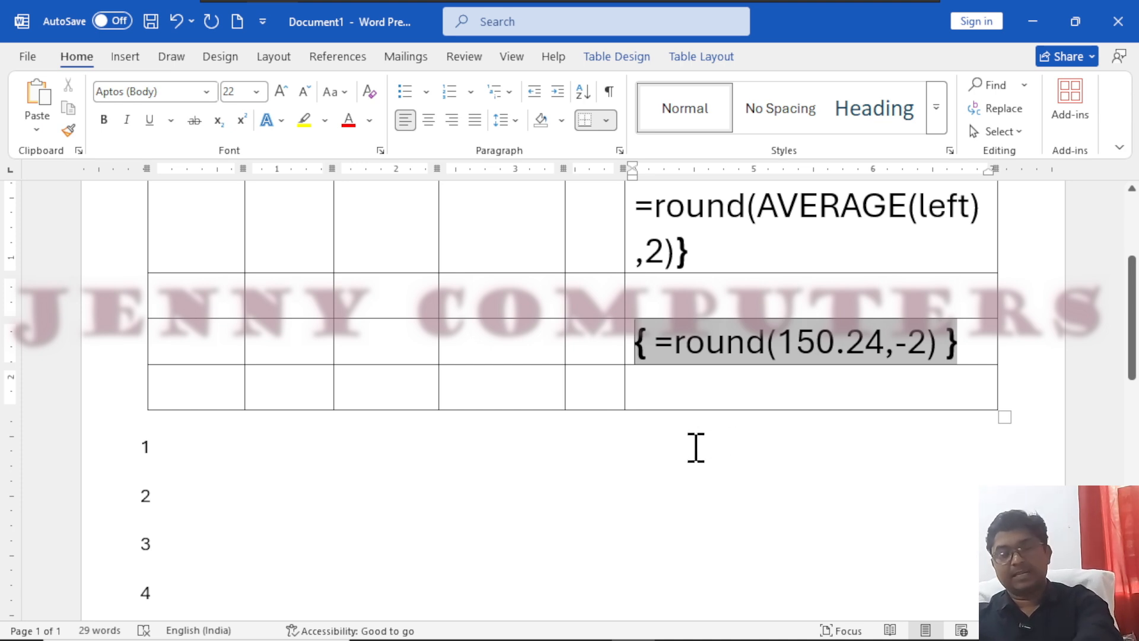
pyautogui.moveTo(771, 438)
pyautogui.mouseDown()
pyautogui.moveTo(788, 473)
pyautogui.moveTo(753, 431)
pyautogui.moveTo(838, 449)
pyautogui.mouseUp()
pyautogui.moveTo(822, 437)
pyautogui.mouseDown()
pyautogui.moveTo(860, 437)
pyautogui.moveTo(886, 411)
pyautogui.moveTo(936, 424)
pyautogui.mouseUp()
pyautogui.moveTo(839, 485)
pyautogui.mouseDown()
pyautogui.moveTo(852, 505)
pyautogui.moveTo(883, 491)
pyautogui.moveTo(839, 482)
pyautogui.mouseUp()
pyautogui.moveTo(899, 479)
pyautogui.mouseDown()
pyautogui.moveTo(951, 492)
pyautogui.moveTo(986, 476)
pyautogui.moveTo(1003, 439)
pyautogui.moveTo(1055, 432)
pyautogui.moveTo(1095, 396)
pyautogui.moveTo(1091, 419)
pyautogui.mouseUp()
pyautogui.moveTo(1022, 417); pyautogui.dragTo(1033, 416)
pyautogui.moveTo(1028, 410); pyautogui.dragTo(1078, 453)
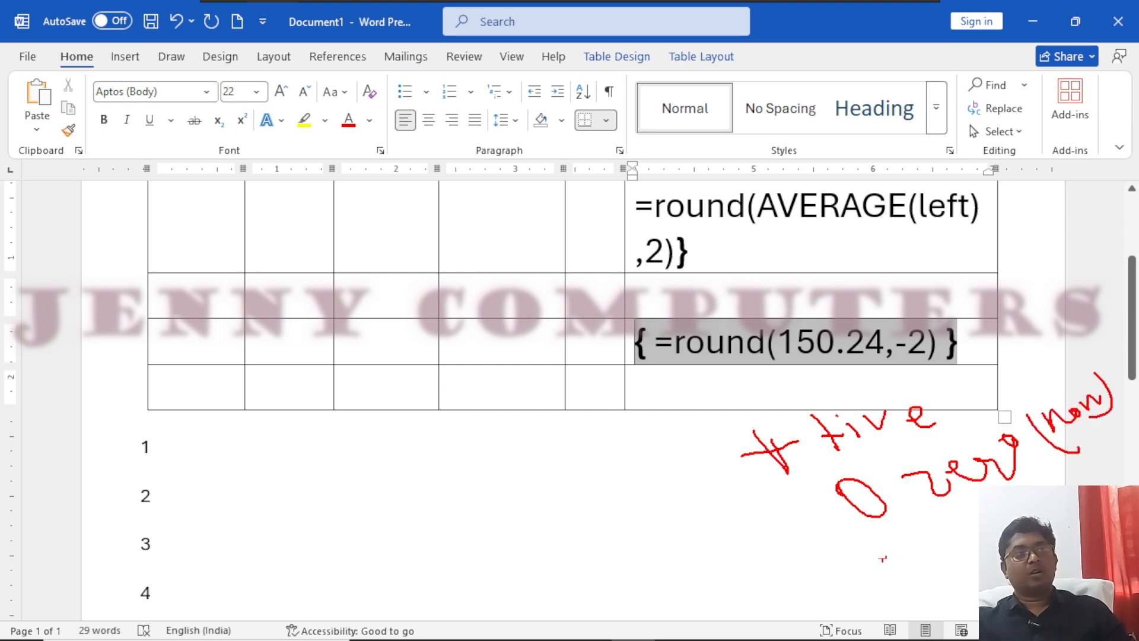
pyautogui.moveTo(866, 556); pyautogui.dragTo(970, 548)
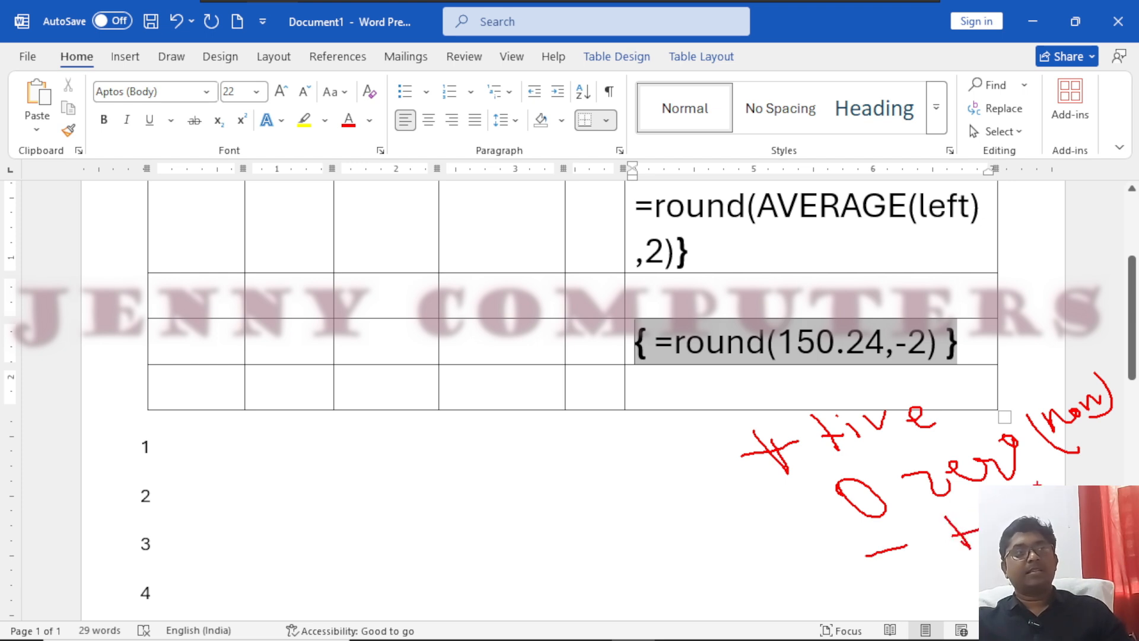
# - Mark the positive note with a dot and arrow and the negative note with a dot, dash and "left", tick the -2, and clear the annotations
pyautogui.moveTo(770, 408)
pyautogui.mouseDown()
pyautogui.moveTo(837, 393)
pyautogui.moveTo(823, 407)
pyautogui.mouseUp()
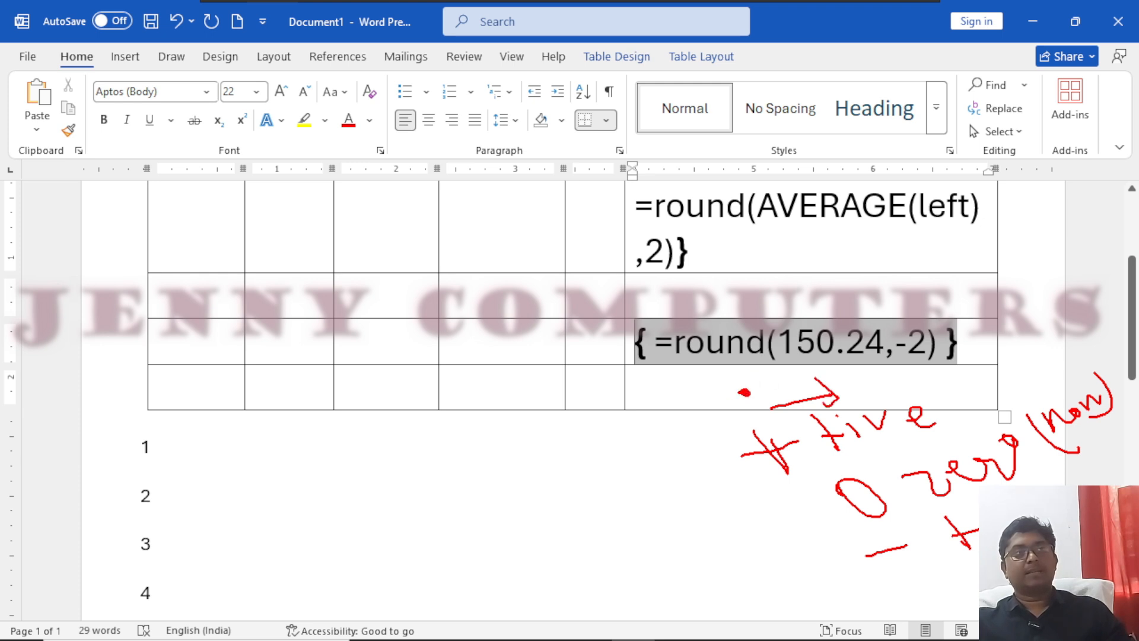
pyautogui.moveTo(782, 368)
pyautogui.mouseDown()
pyautogui.moveTo(796, 385)
pyautogui.moveTo(814, 377)
pyautogui.moveTo(848, 411)
pyautogui.moveTo(880, 386)
pyautogui.mouseUp()
pyautogui.moveTo(804, 541); pyautogui.dragTo(806, 551)
pyautogui.moveTo(790, 361)
pyautogui.mouseDown()
pyautogui.moveTo(807, 391)
pyautogui.moveTo(798, 356)
pyautogui.moveTo(801, 374)
pyautogui.mouseUp()
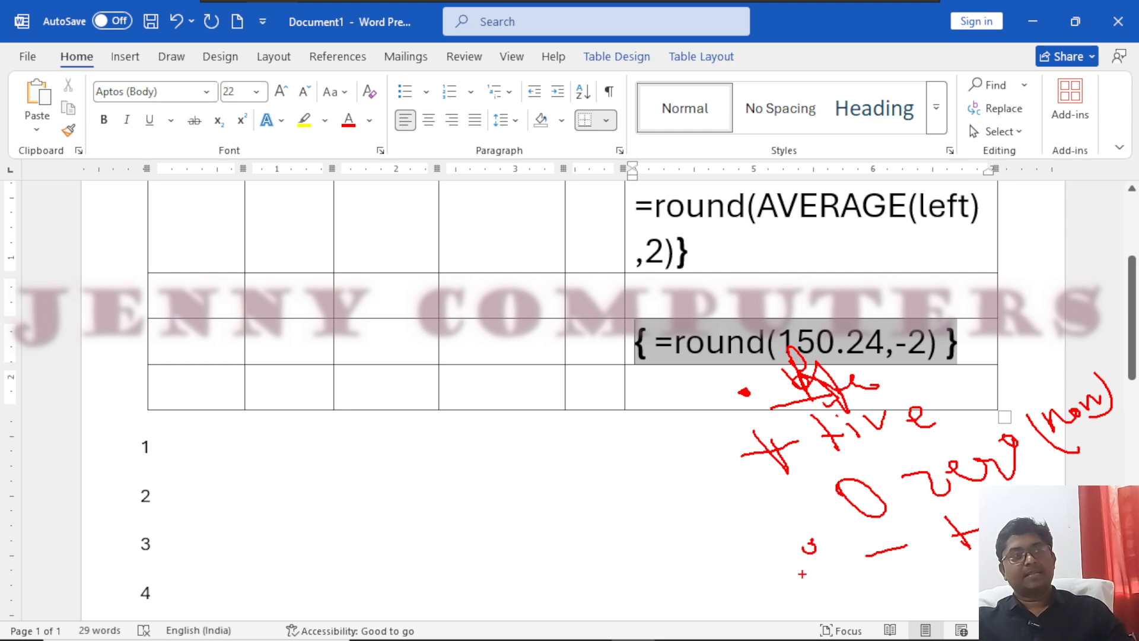
pyautogui.moveTo(781, 559); pyautogui.dragTo(730, 573)
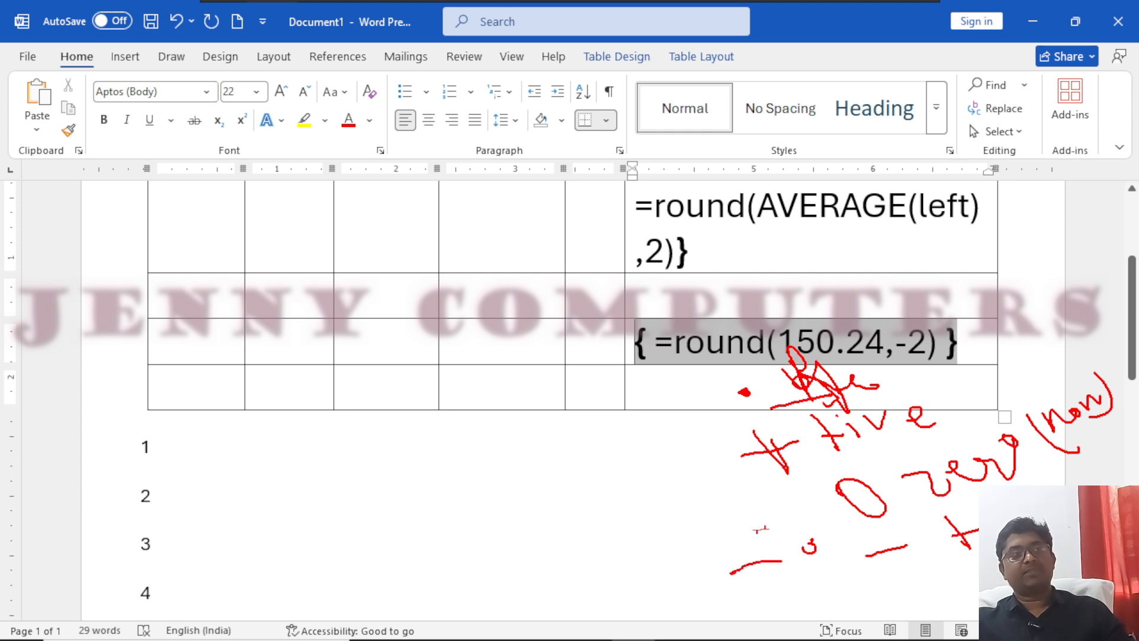
pyautogui.moveTo(692, 511)
pyautogui.mouseDown()
pyautogui.moveTo(698, 532)
pyautogui.moveTo(730, 515)
pyautogui.moveTo(741, 534)
pyautogui.moveTo(749, 499)
pyautogui.moveTo(776, 503)
pyautogui.mouseUp()
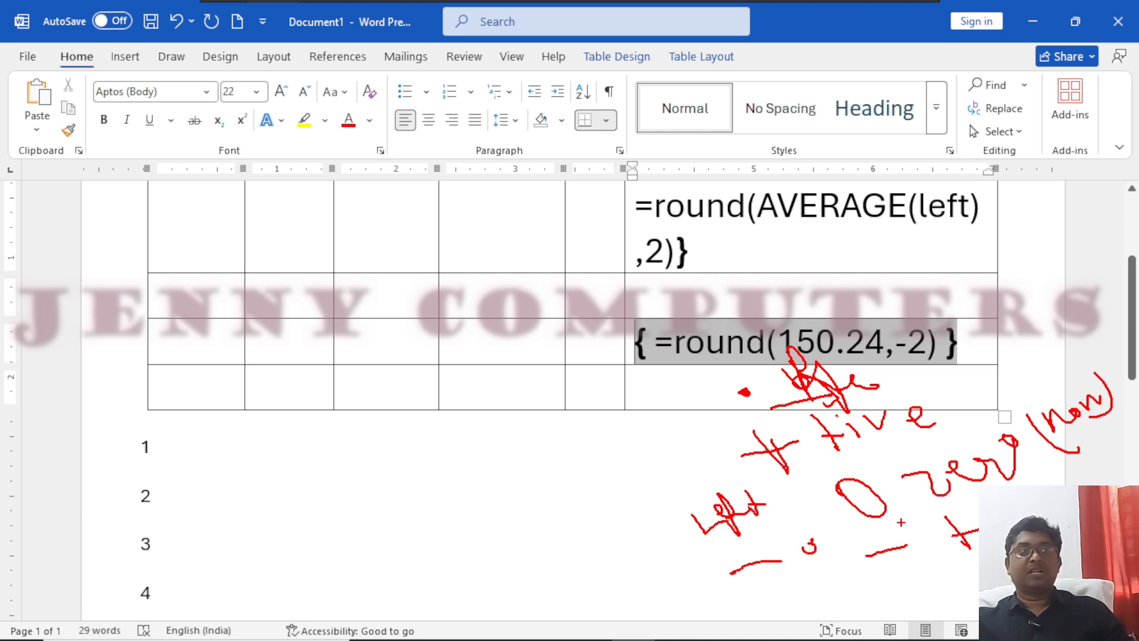
pyautogui.moveTo(903, 315)
pyautogui.mouseDown()
pyautogui.moveTo(913, 325)
pyautogui.moveTo(924, 304)
pyautogui.mouseUp()
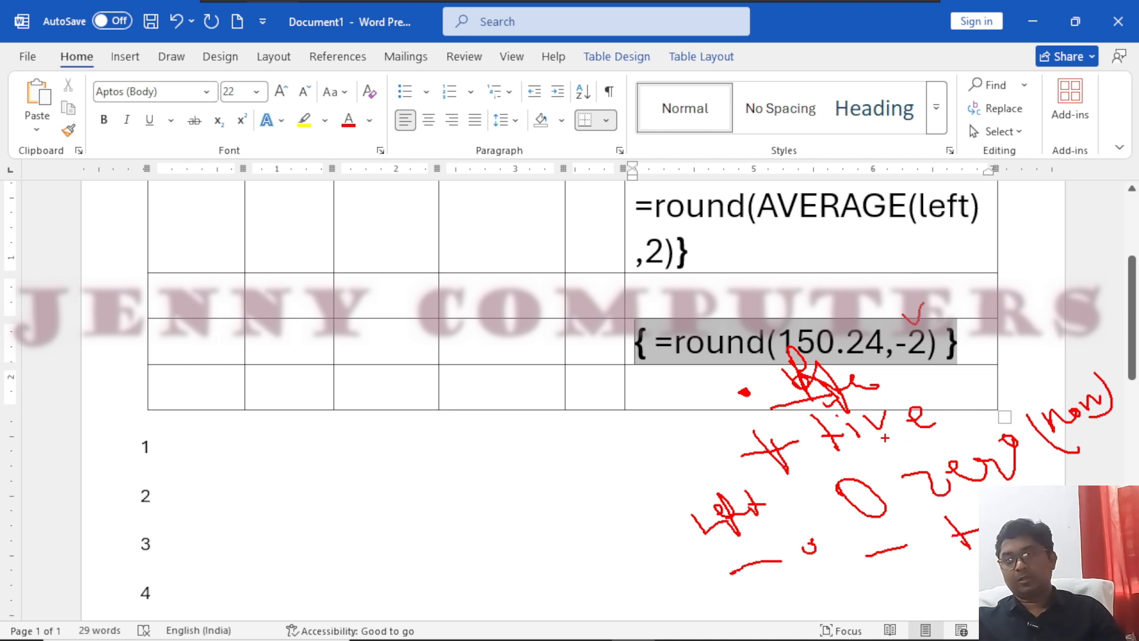
pyautogui.press('Escape')
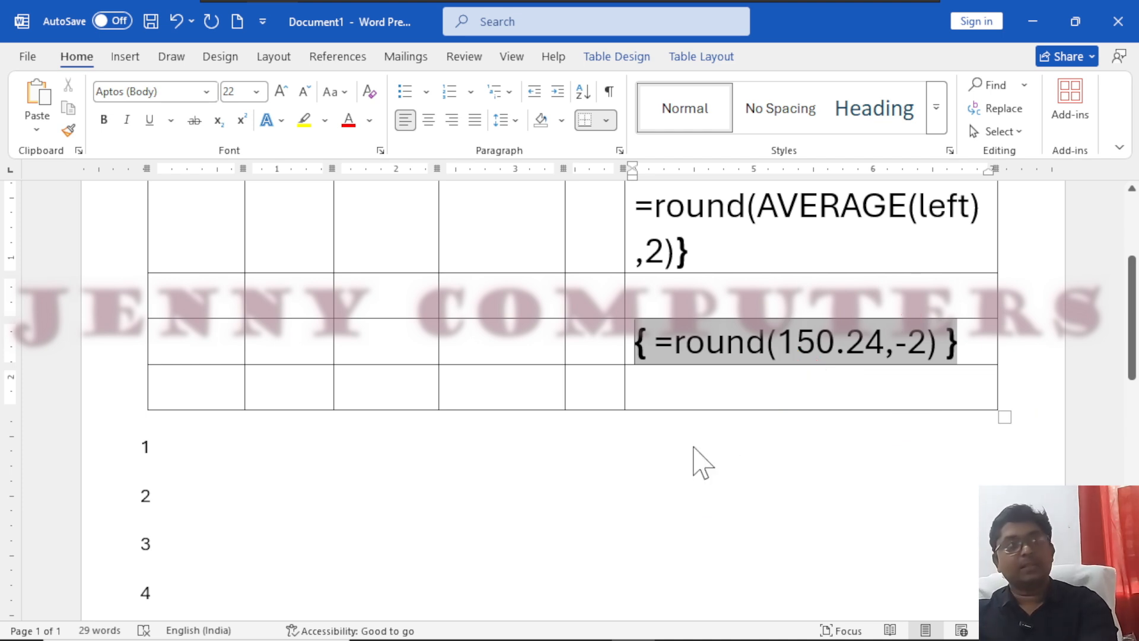
# - Delete the ROUND(150.24,-2) field from the last cell of the table's third row
pyautogui.click(970, 349)
pyautogui.press('BackSpace')
pyautogui.press('BackSpace')
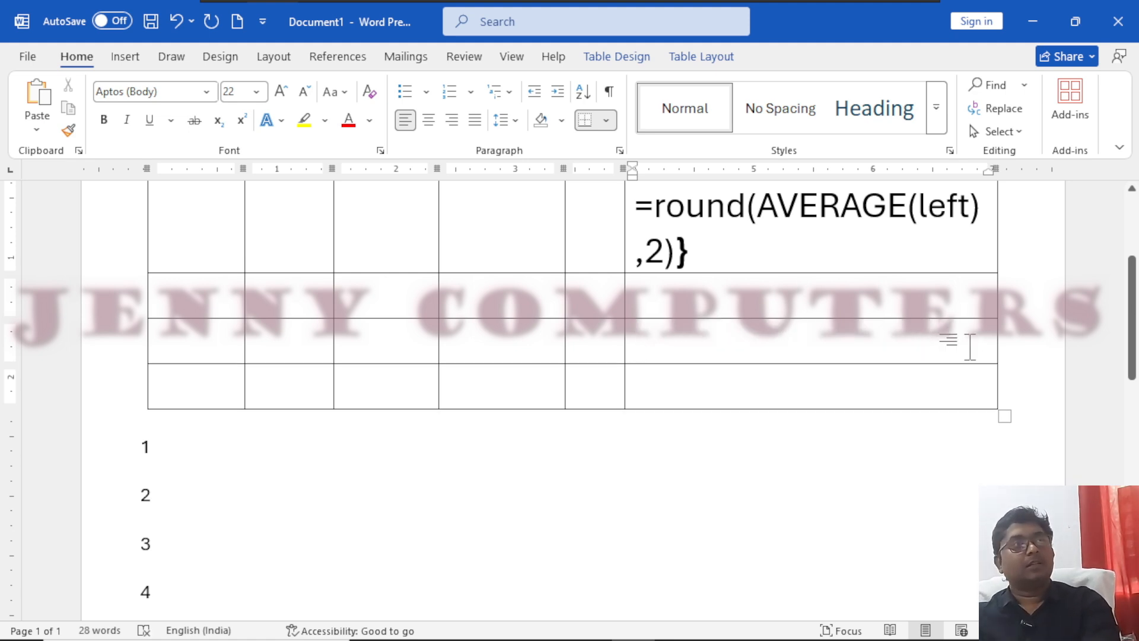
# - Look up the ABS function among the available table formula functions and close the Formula dialog without inserting anything
pyautogui.scroll(1, 968, 343)
pyautogui.click(687, 57)
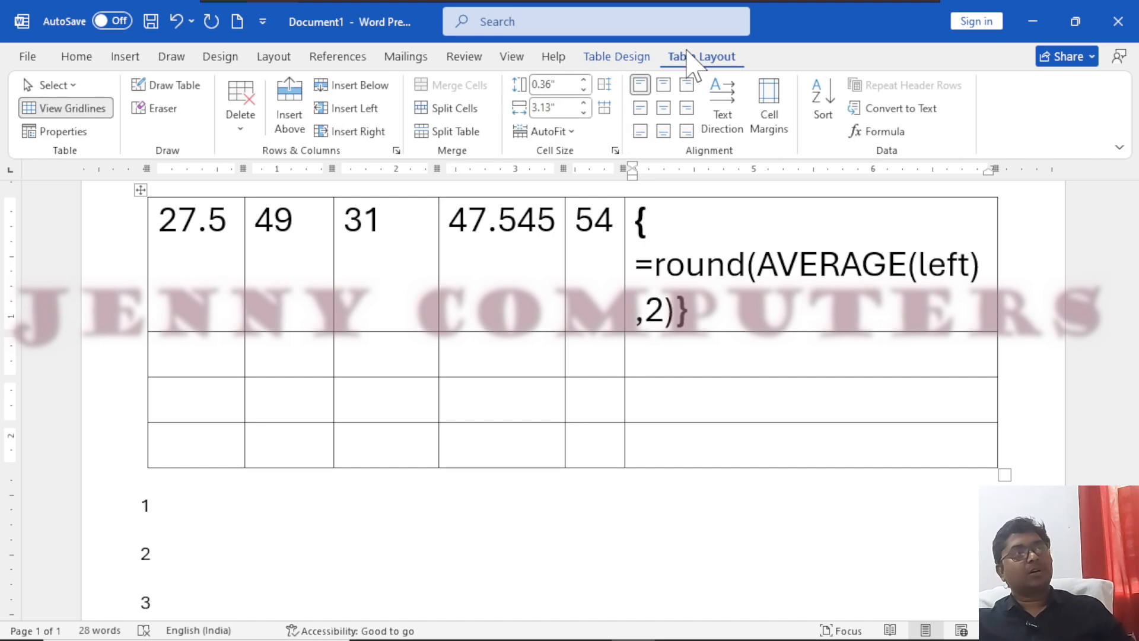
pyautogui.click(880, 132)
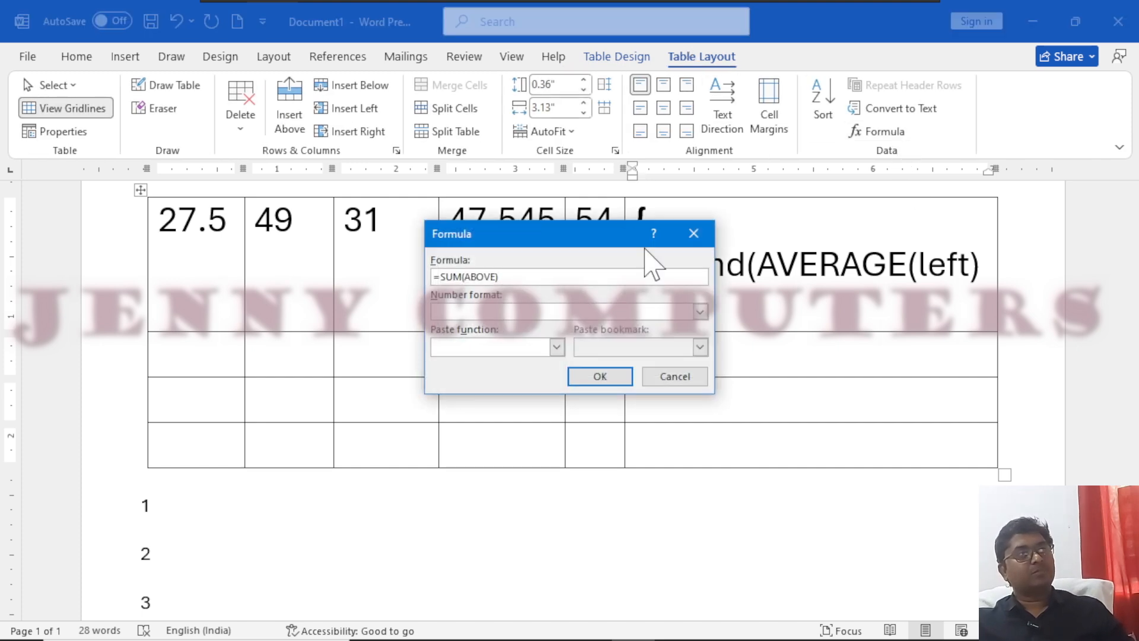
pyautogui.click(557, 347)
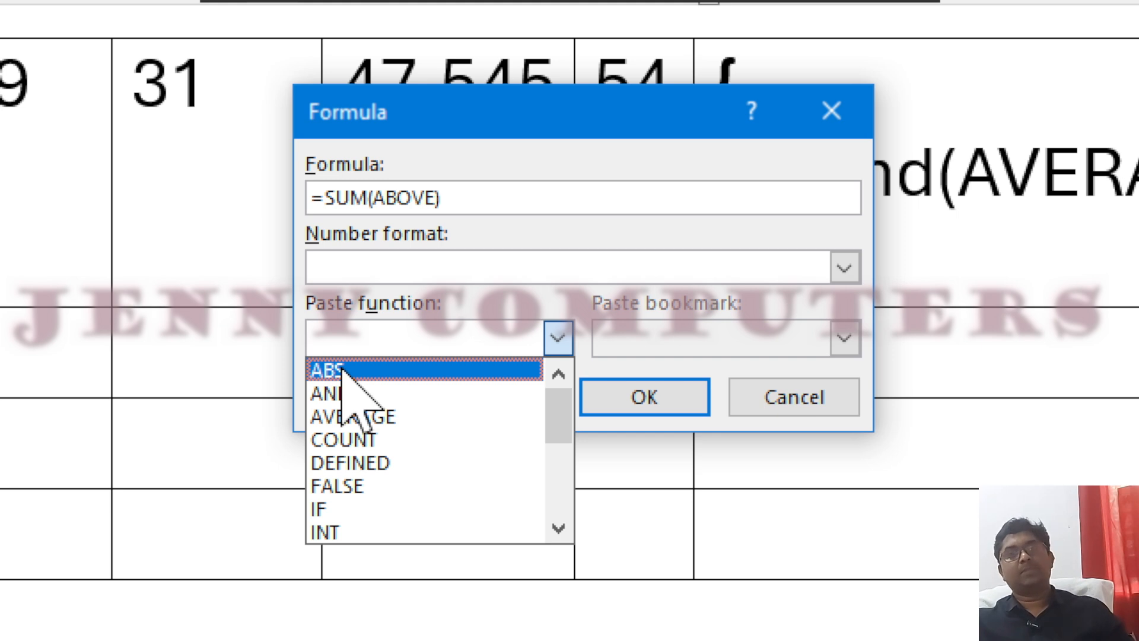
pyautogui.click(765, 386)
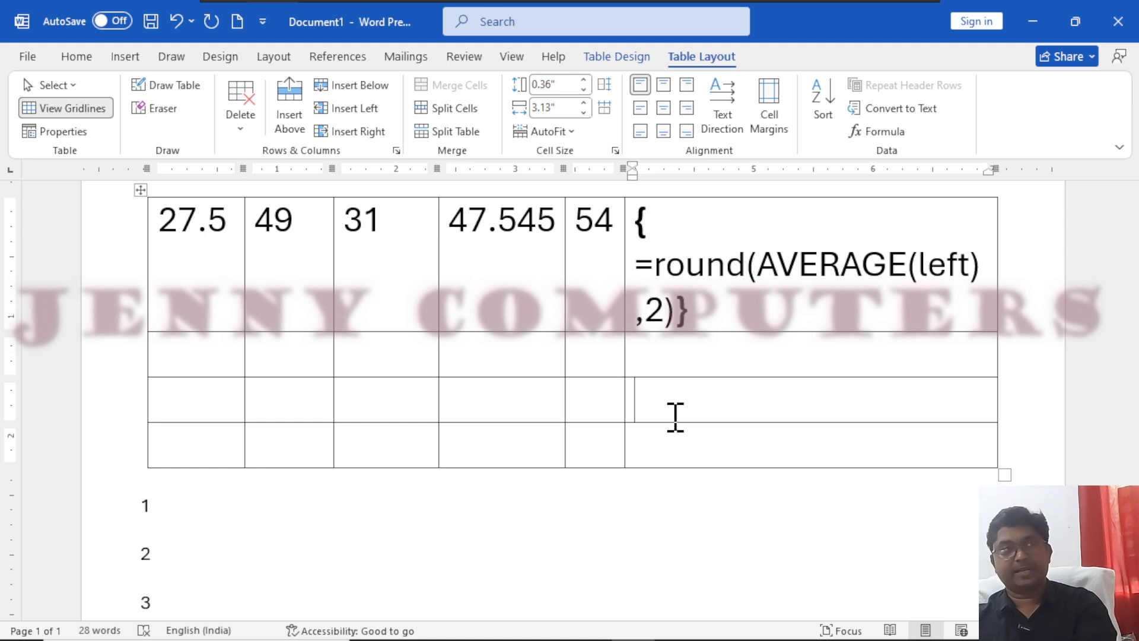
# - Insert a field with the formula =abs(-33) in the third row's last cell and update it
pyautogui.hotkey('ctrl', 'F9')
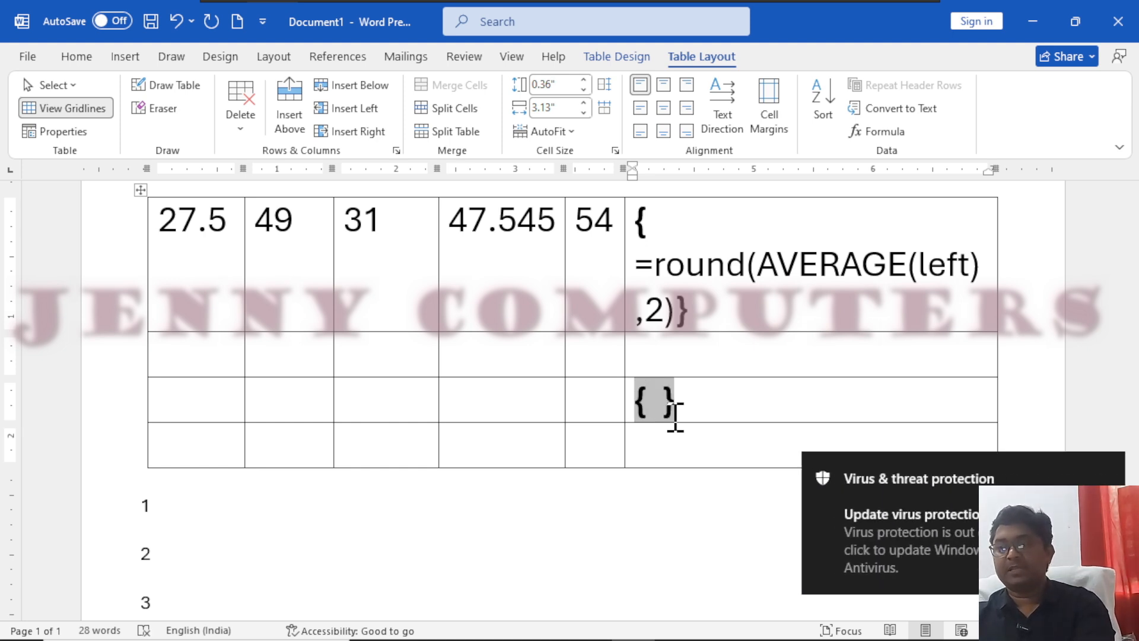
pyautogui.write('=abs')
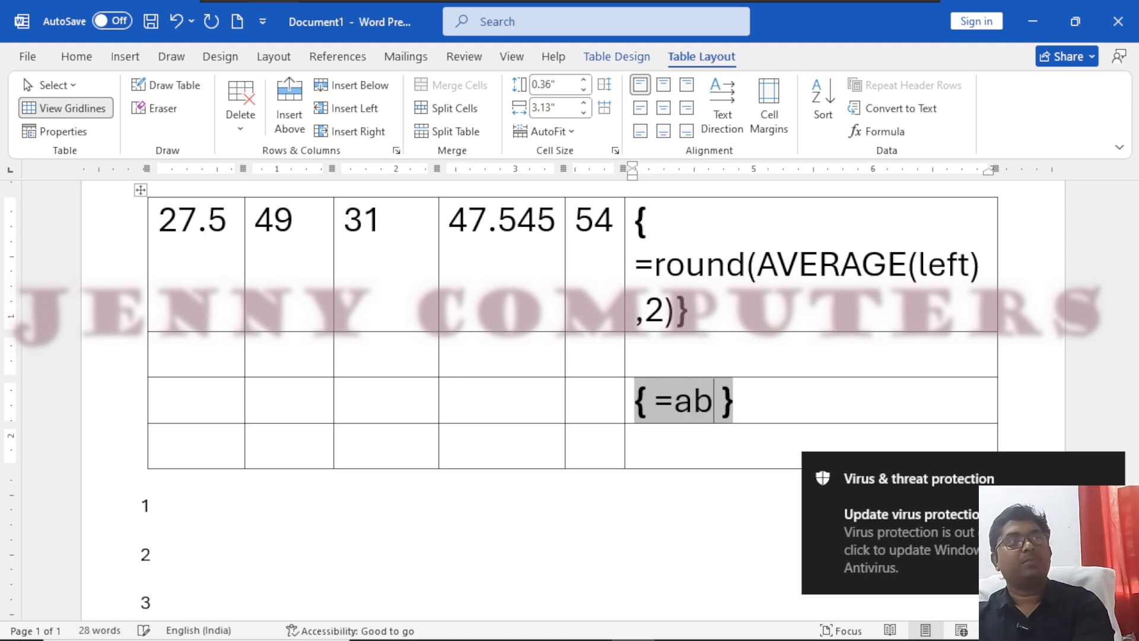
pyautogui.moveTo(1089, 475)
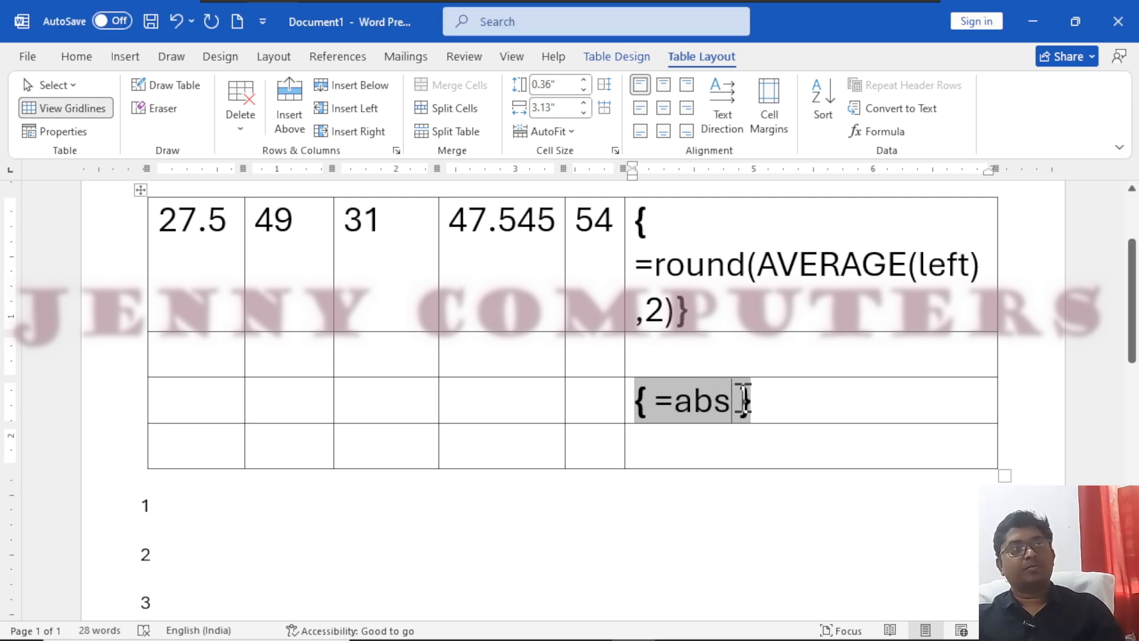
pyautogui.write('(-')
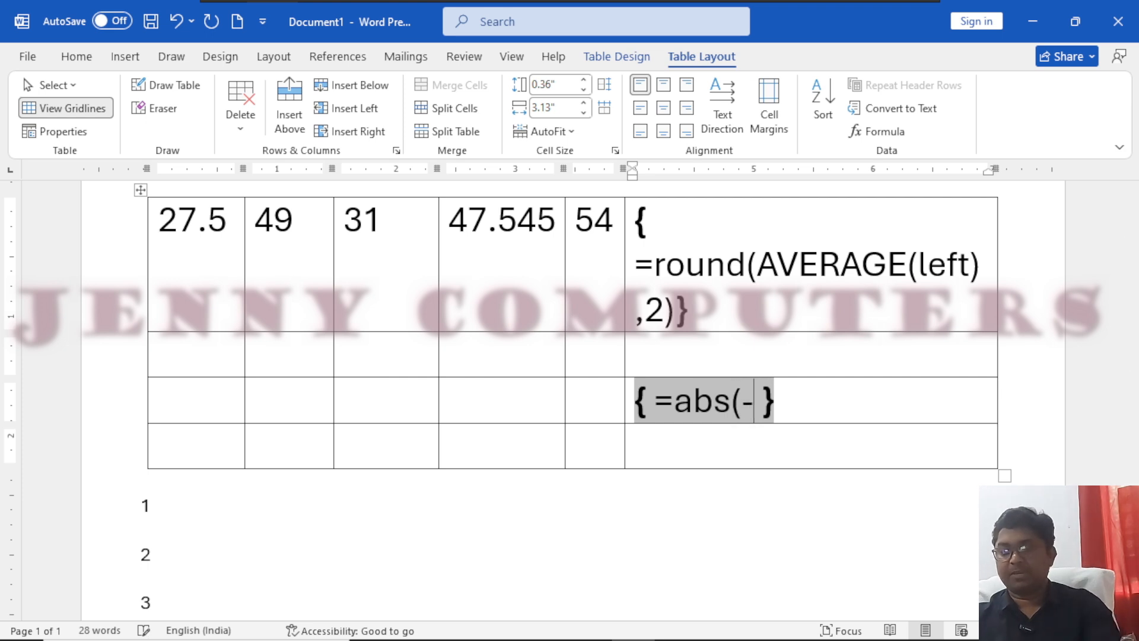
pyautogui.write('33)')
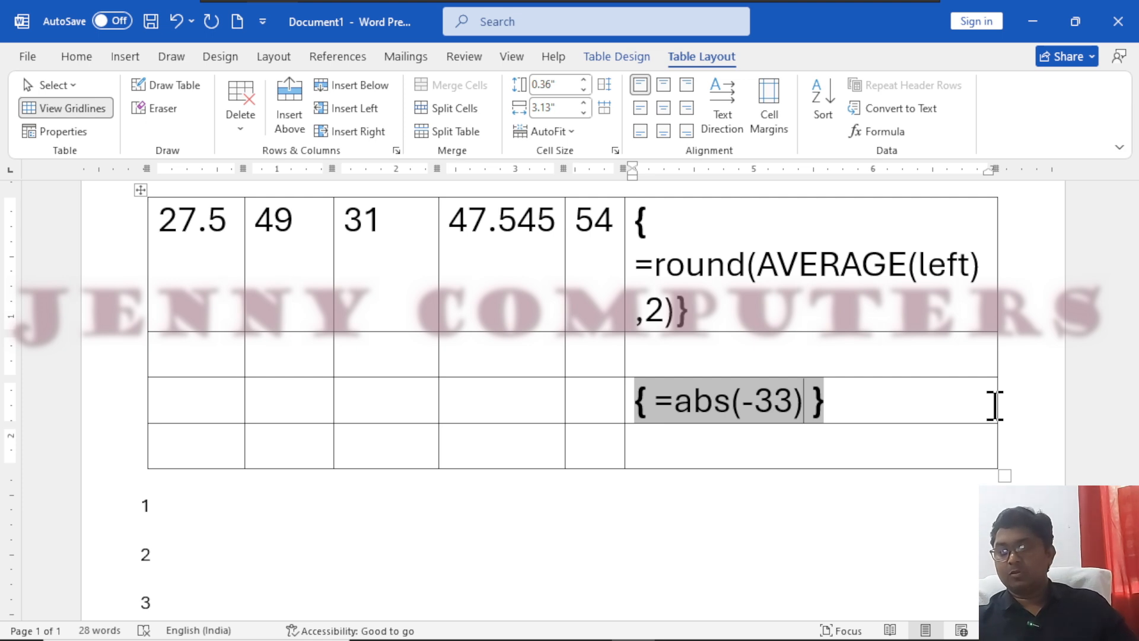
pyautogui.press('F9')
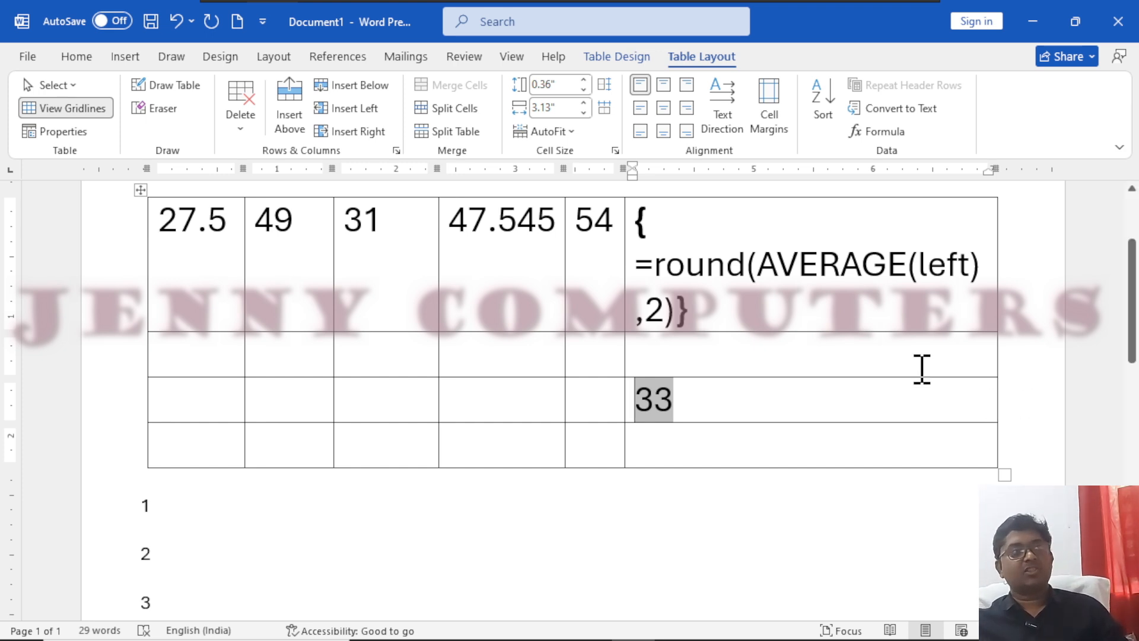
# - Delete the ABS field from the third row's last cell
pyautogui.click(681, 399)
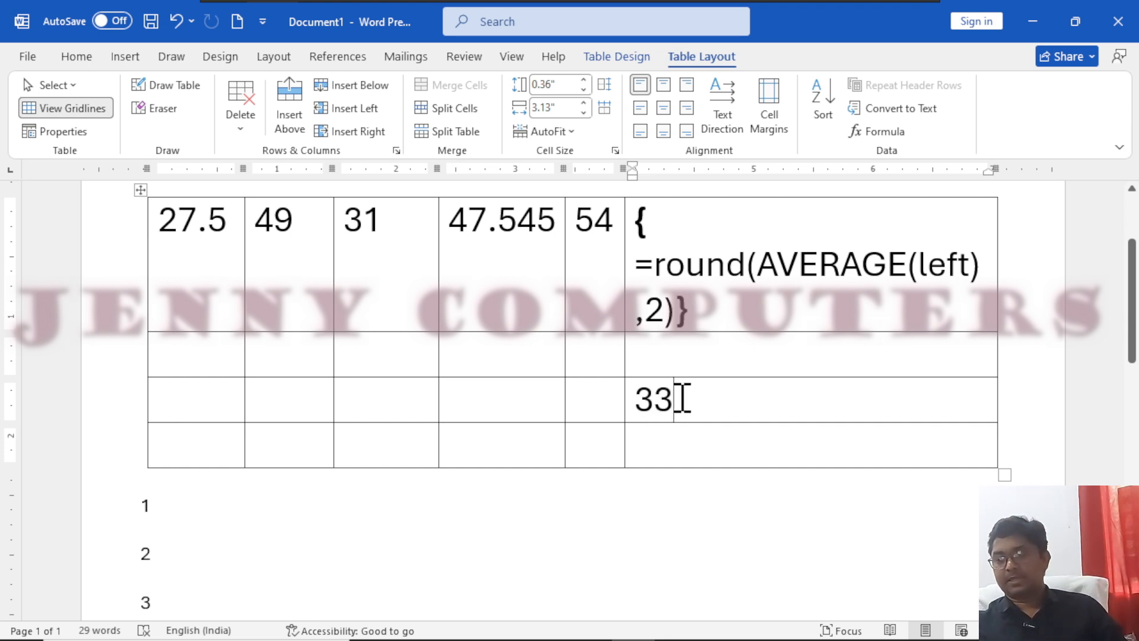
pyautogui.press('BackSpace')
pyautogui.press('BackSpace')
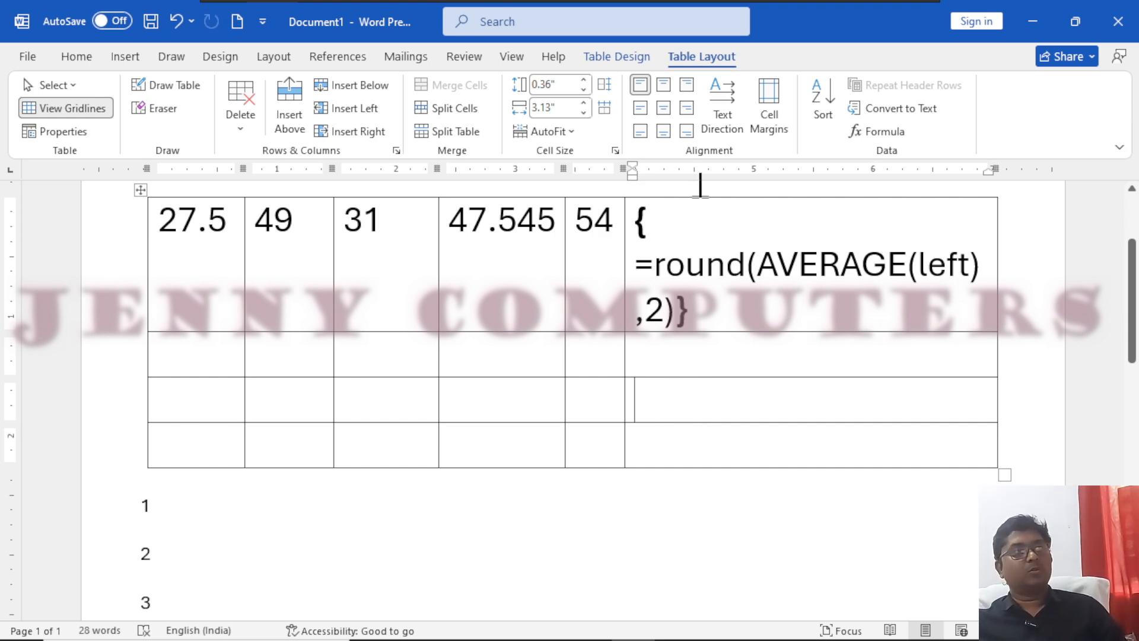
# - Examine the list of available formula functions once more and cancel the Formula dialog
pyautogui.click(880, 132)
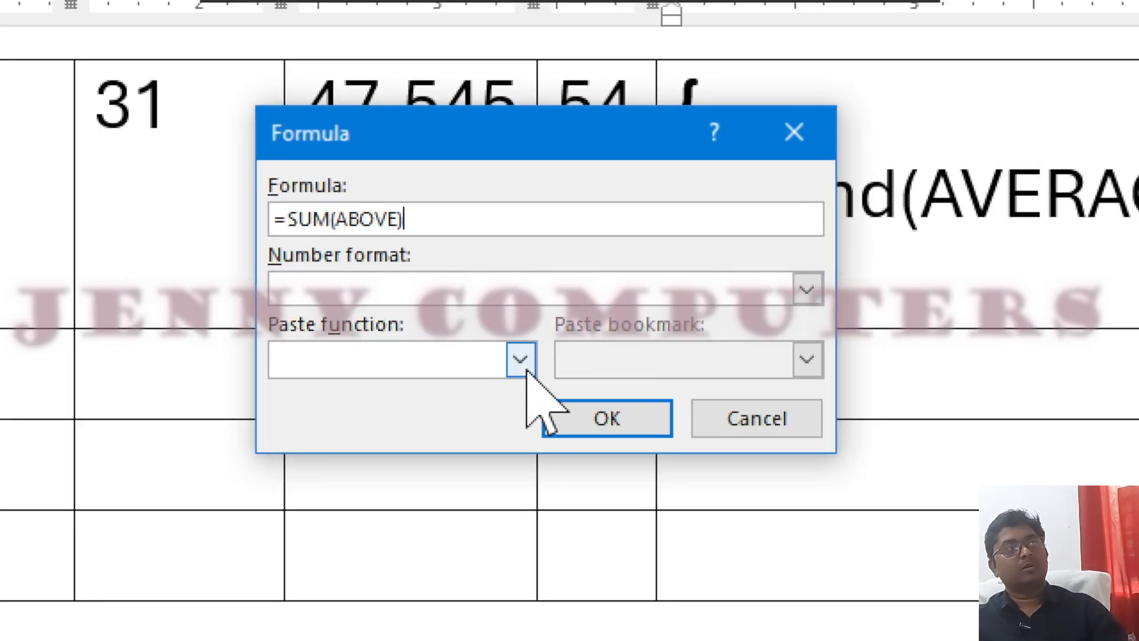
pyautogui.click(556, 349)
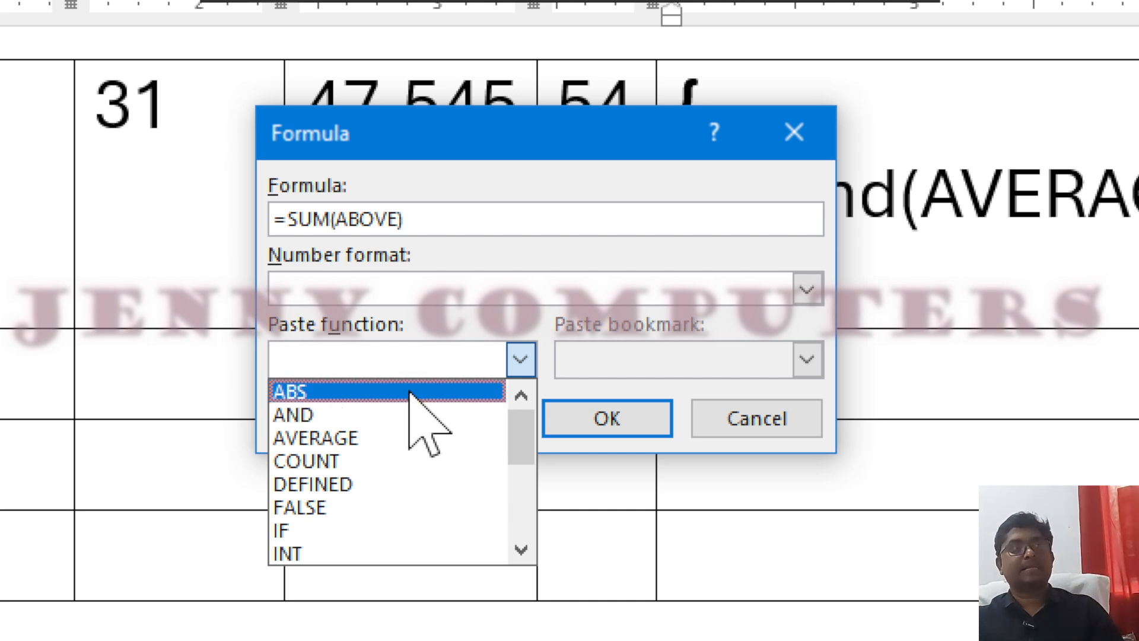
pyautogui.click(794, 123)
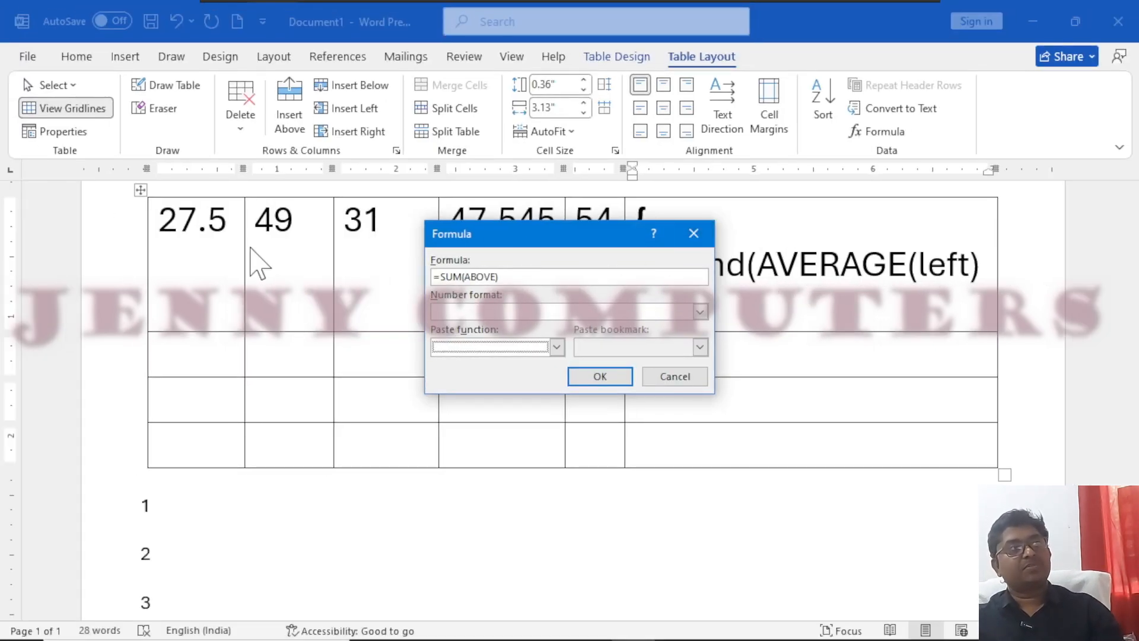
pyautogui.click(294, 282)
pyautogui.click(668, 377)
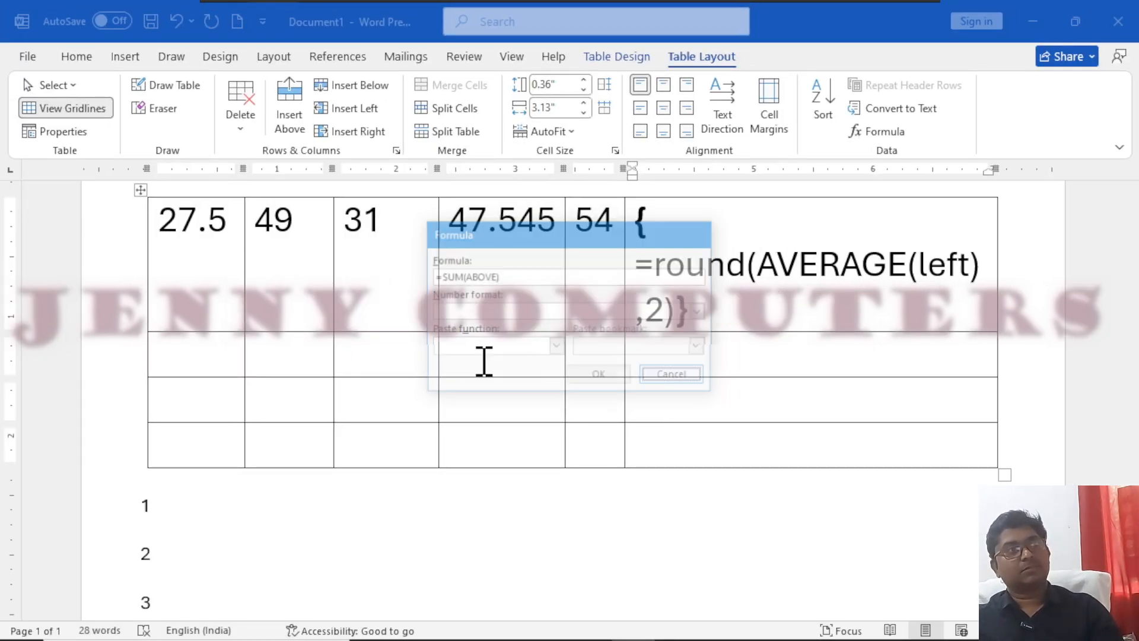
pyautogui.moveTo(195, 348); pyautogui.dragTo(290, 358)
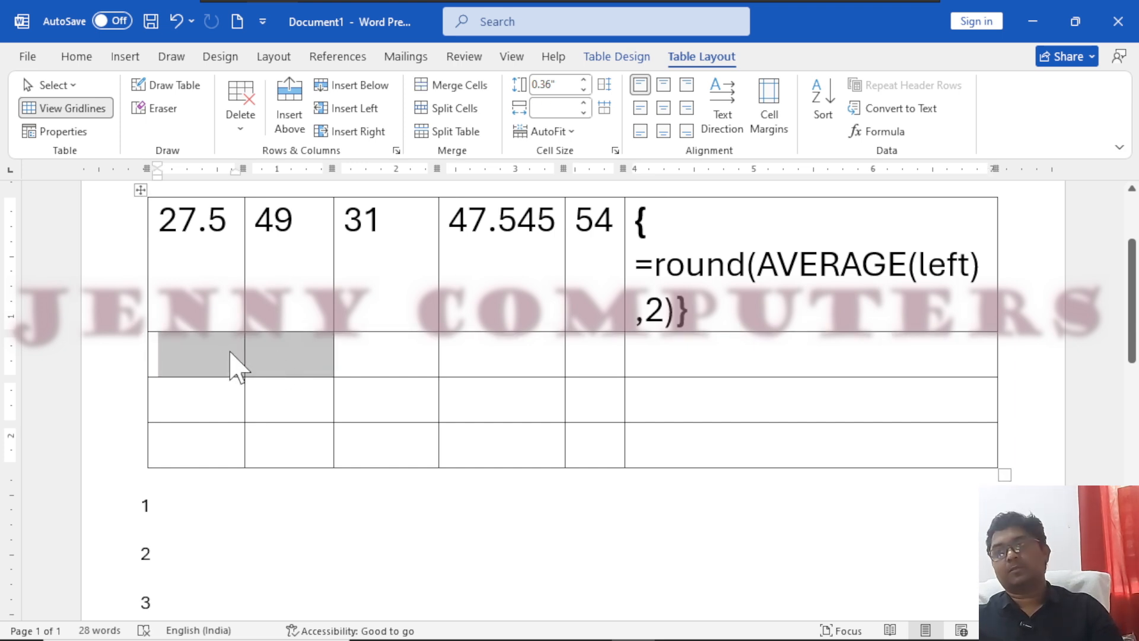
pyautogui.click(274, 369)
pyautogui.moveTo(290, 368); pyautogui.dragTo(608, 440)
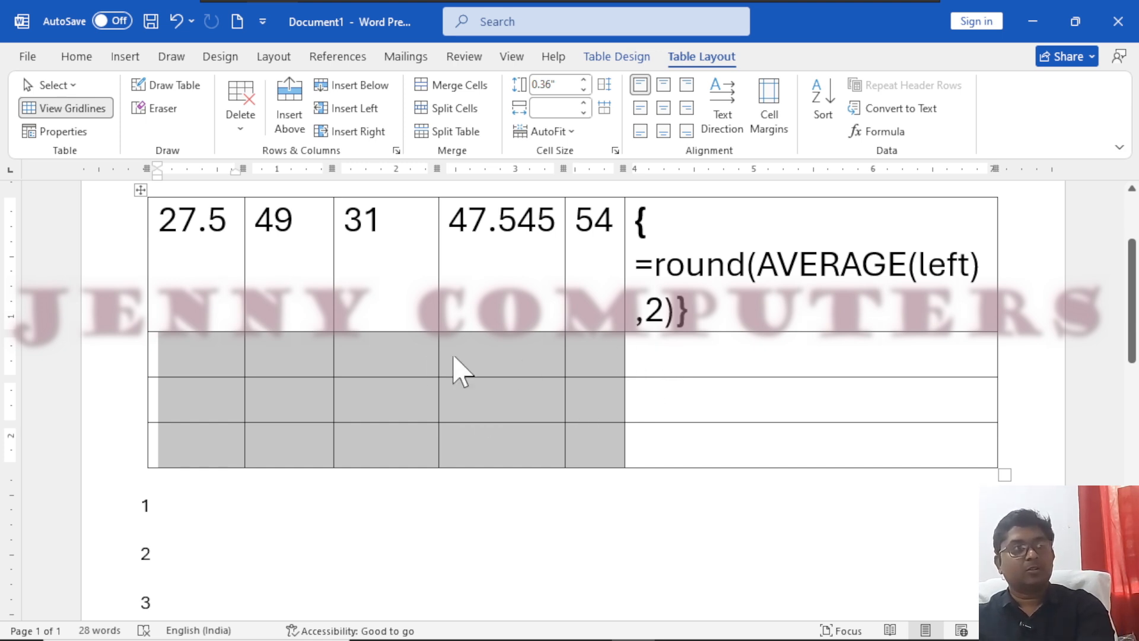
# - Enter 10 and 20 in the third and fourth cells of the table's third row
pyautogui.click(394, 396)
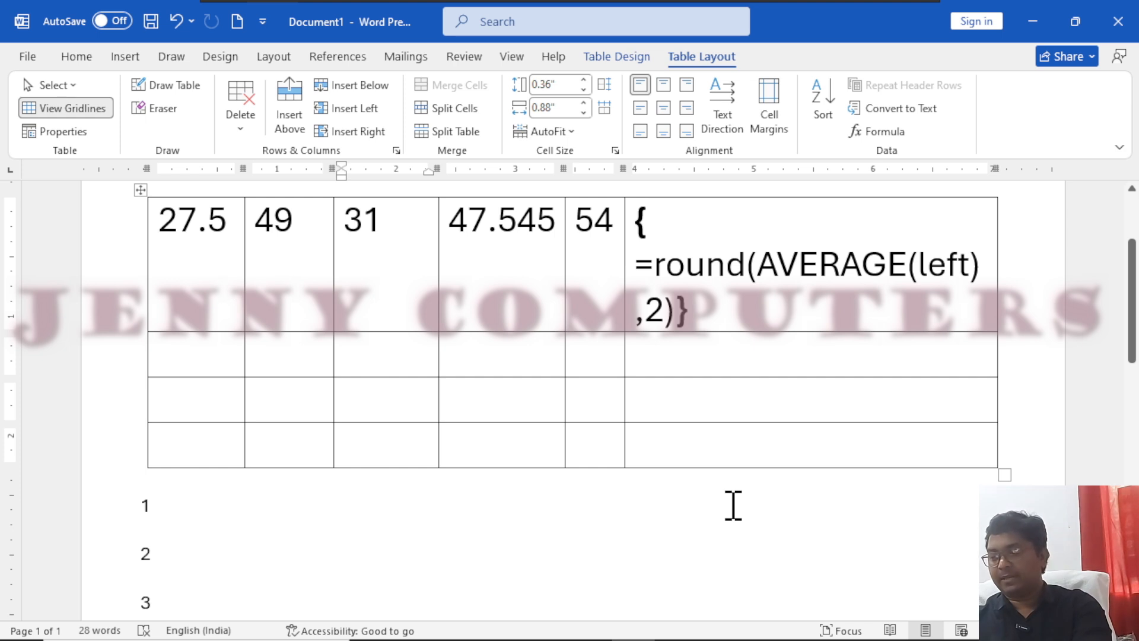
pyautogui.write('10')
pyautogui.press('Tab')
pyautogui.write('20')
pyautogui.press('Tab')
pyautogui.press('Tab')
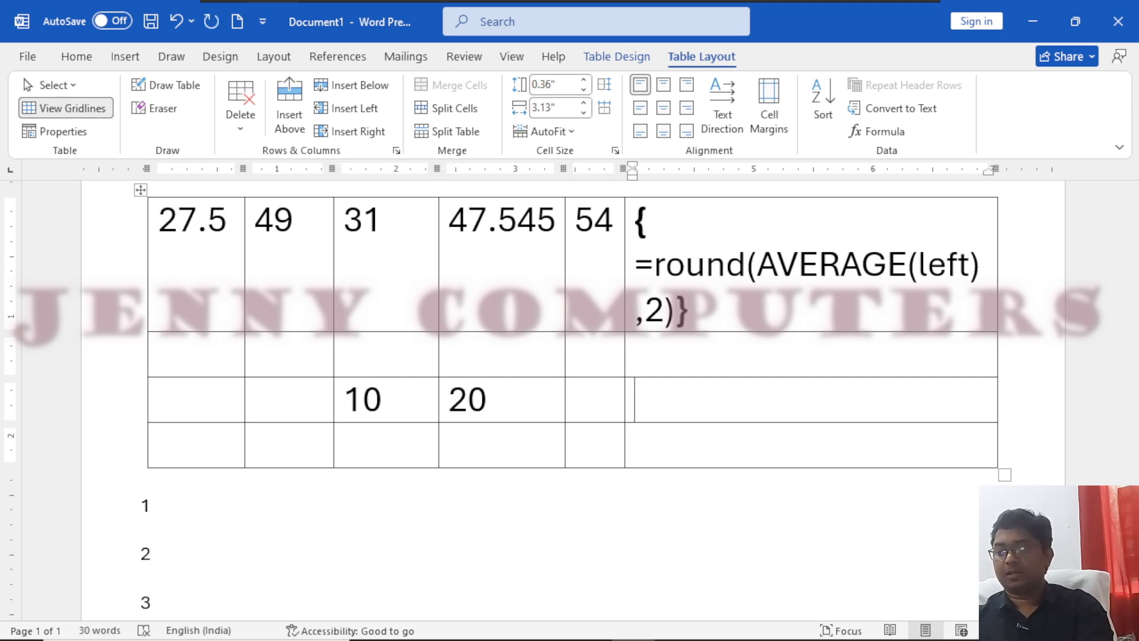
# - Insert a field with the formula =and(c3=10,d3=10 in the third row's last cell and update it
pyautogui.hotkey('ctrl', 'F9')
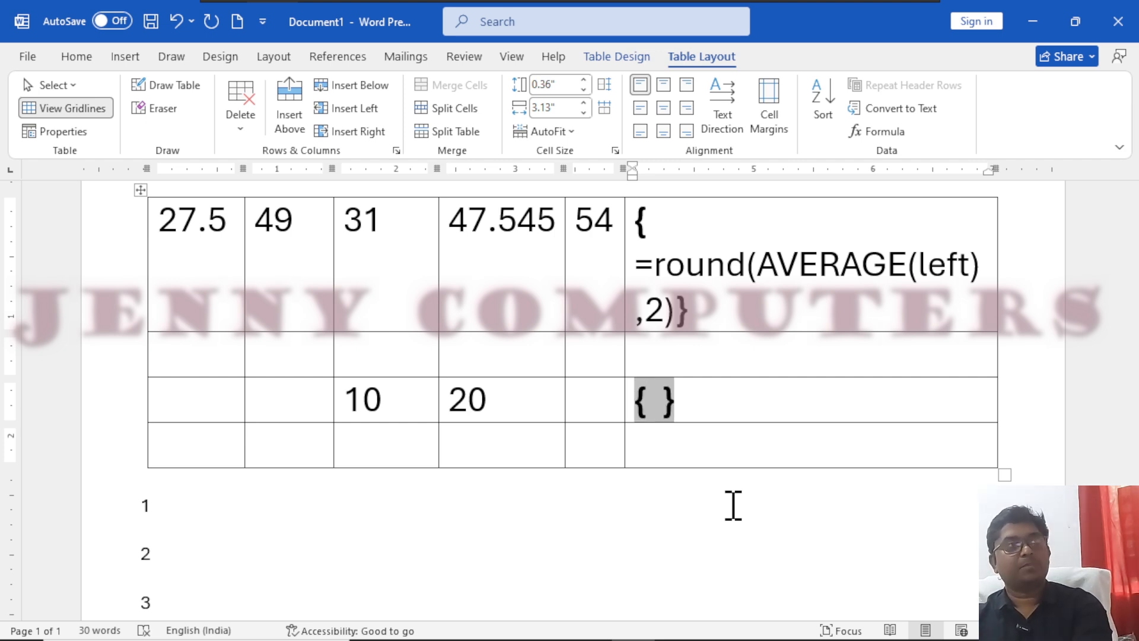
pyautogui.write('=and ')
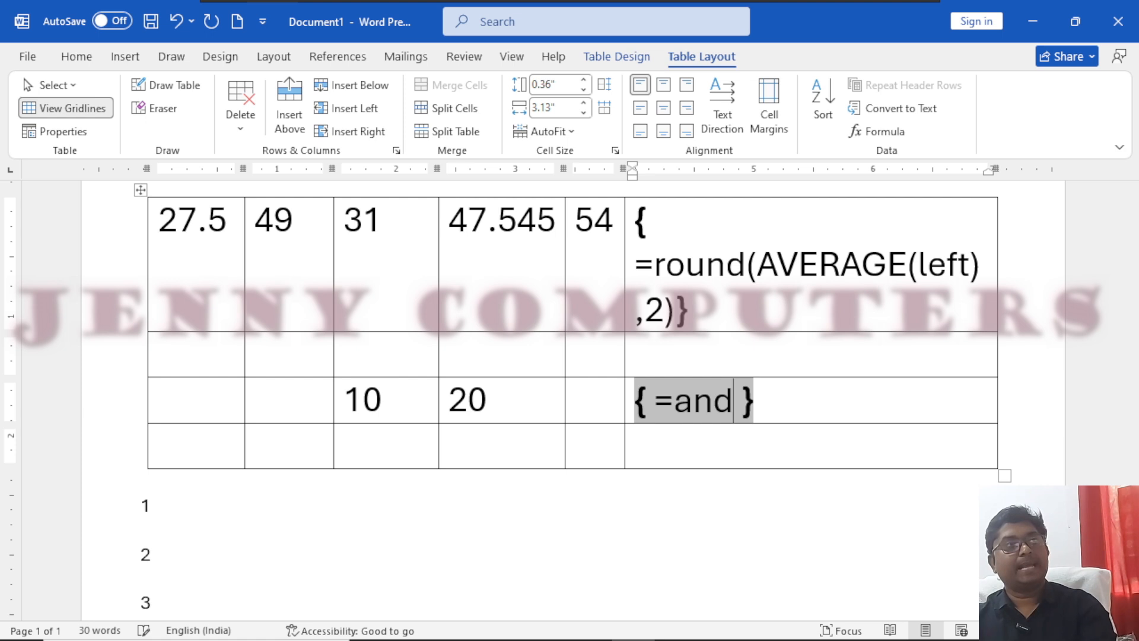
pyautogui.write('(')
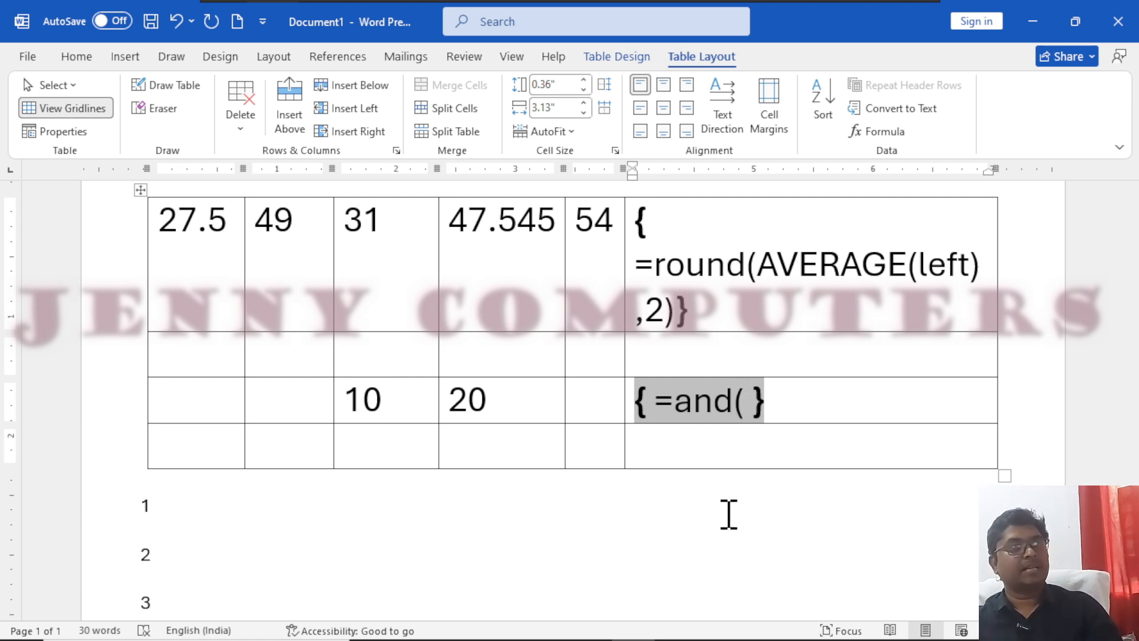
pyautogui.scroll(1, 541, 527)
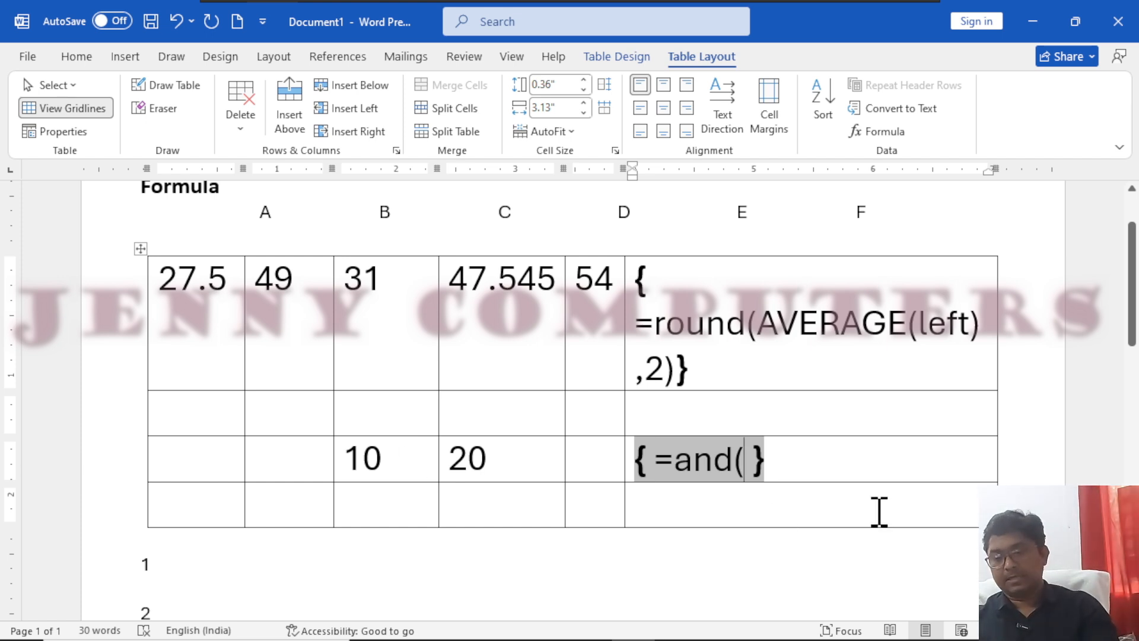
pyautogui.write('c3')
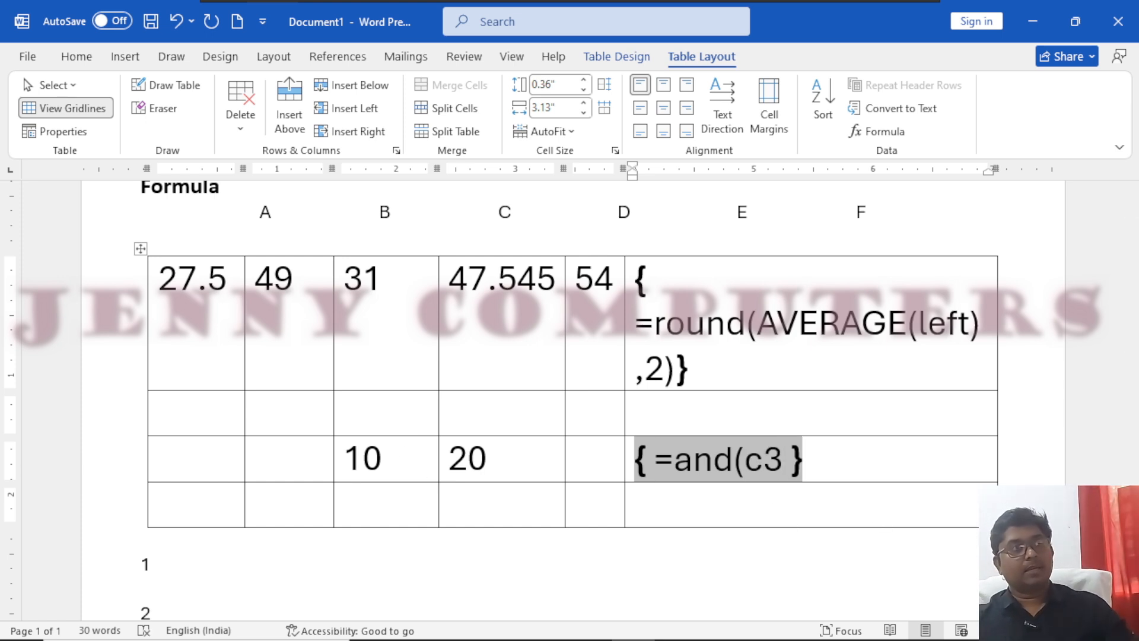
pyautogui.write('=10')
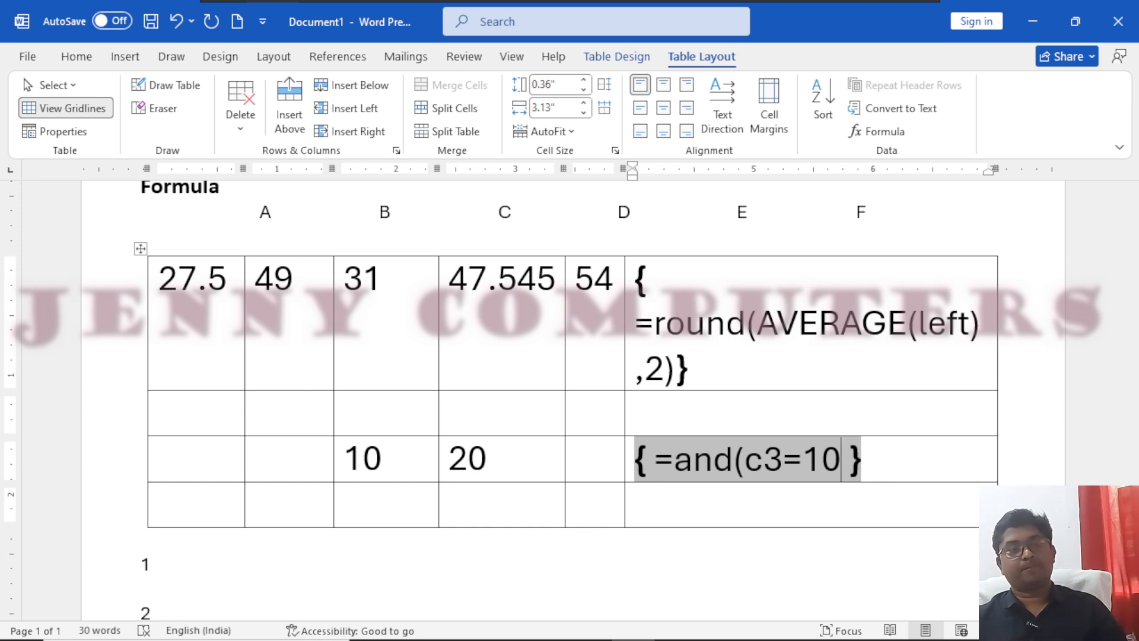
pyautogui.write(',')
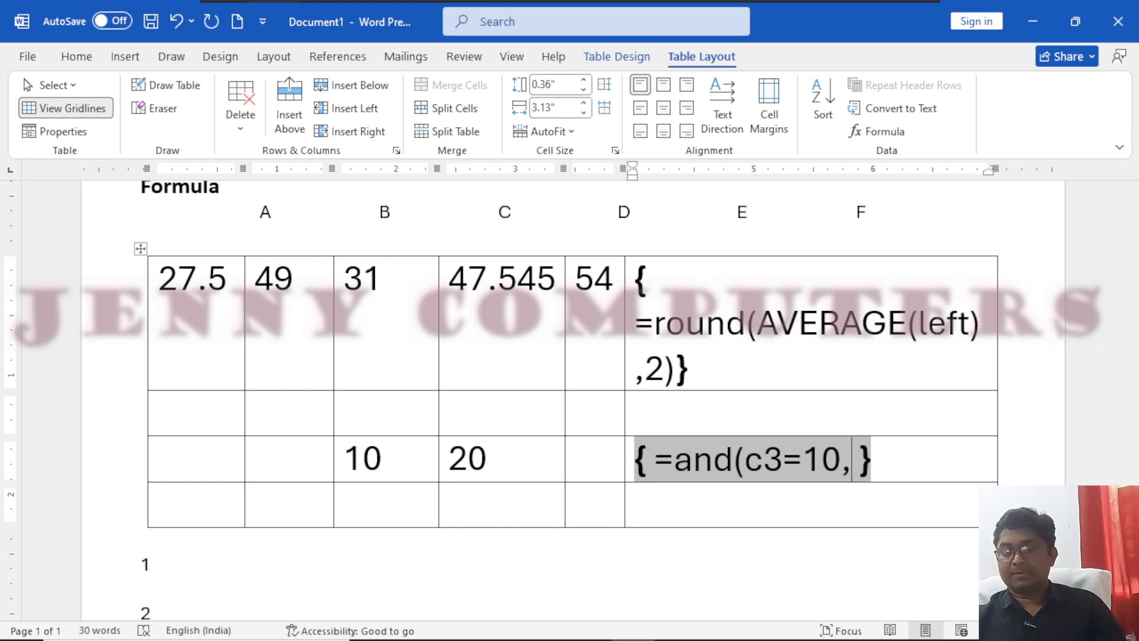
pyautogui.write('d3')
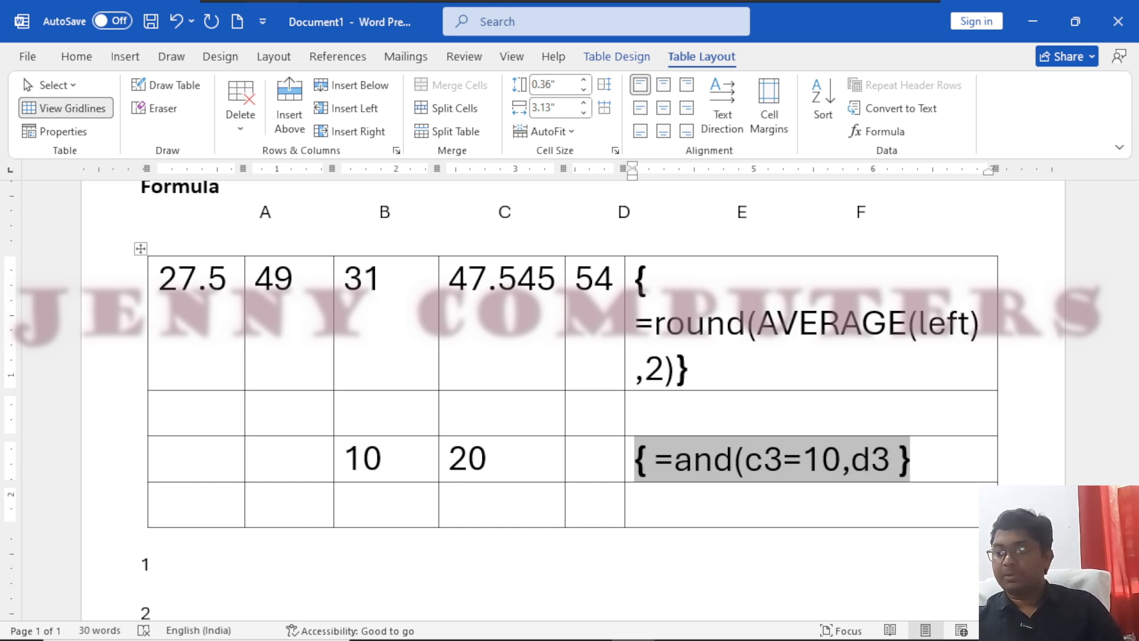
pyautogui.write('=10')
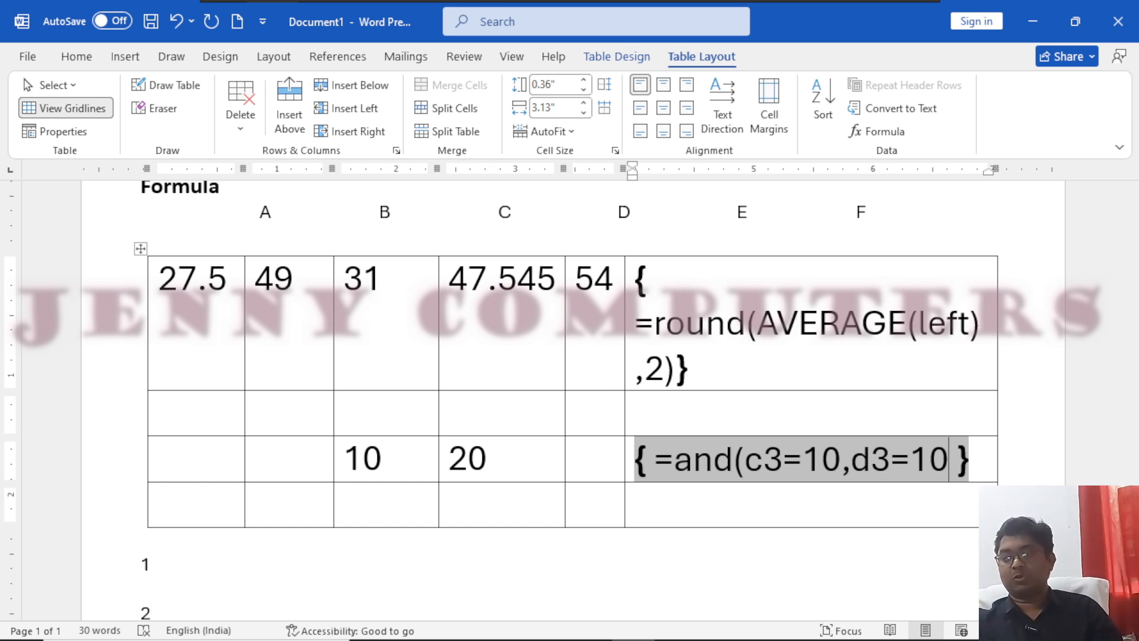
pyautogui.press('F9')
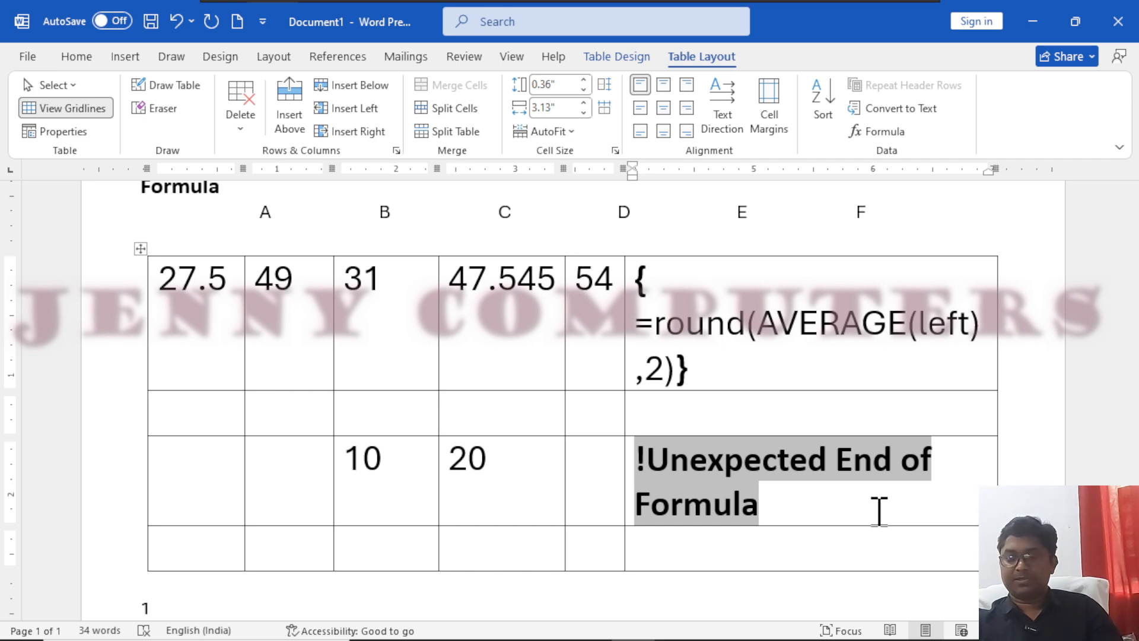
# - Add the closing parenthesis to the AND formula's field code and update the field
pyautogui.hotkey('shift', 'F9')
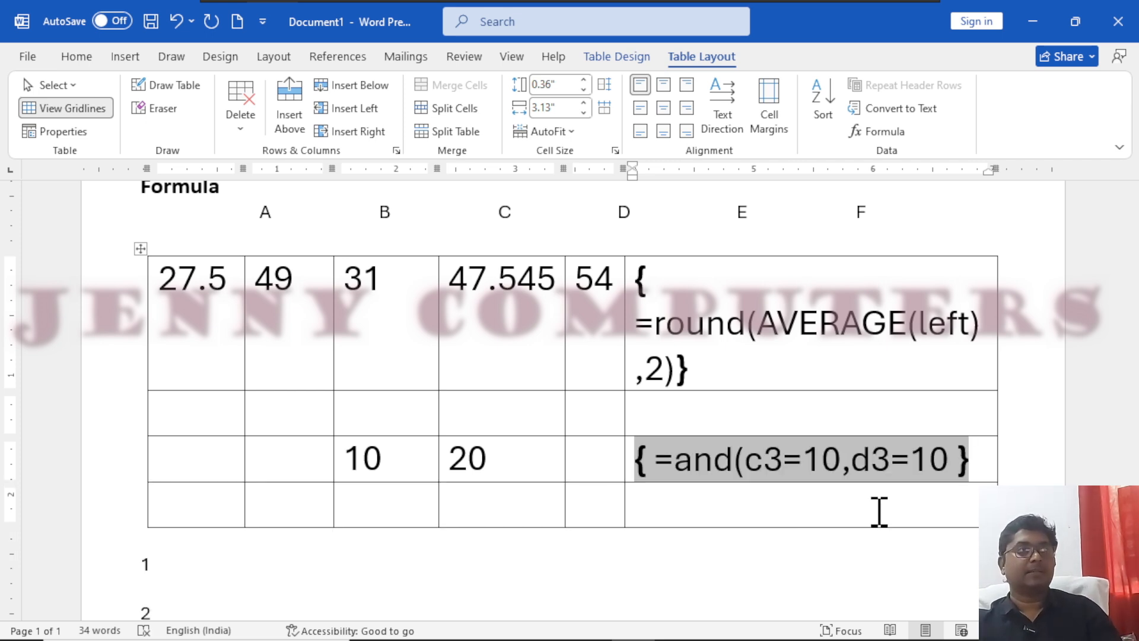
pyautogui.click(956, 459)
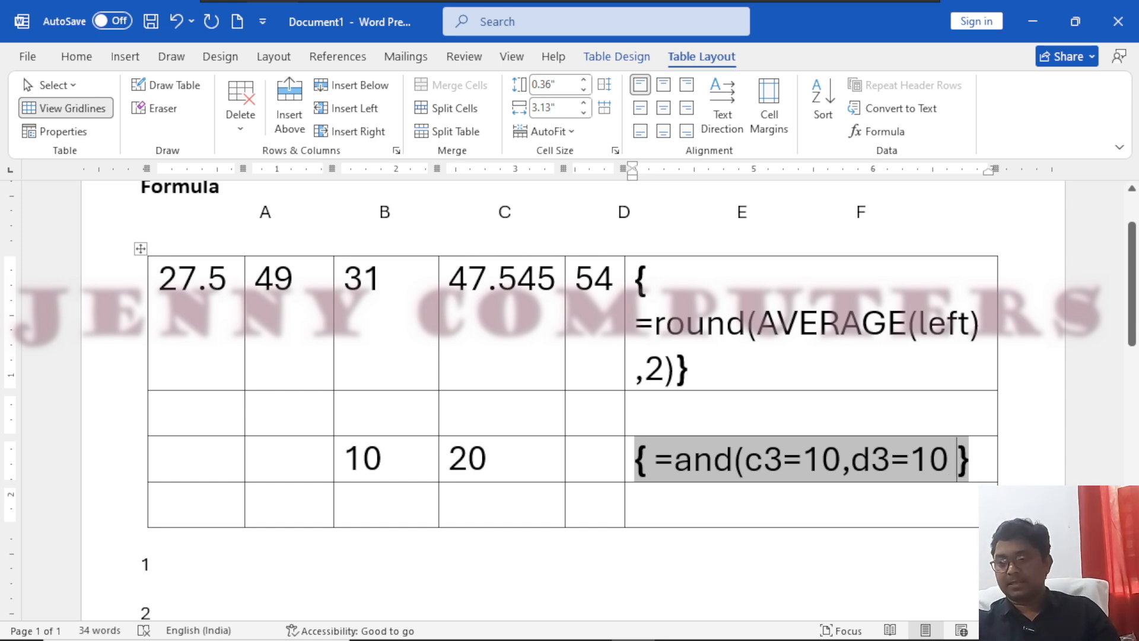
pyautogui.write(')')
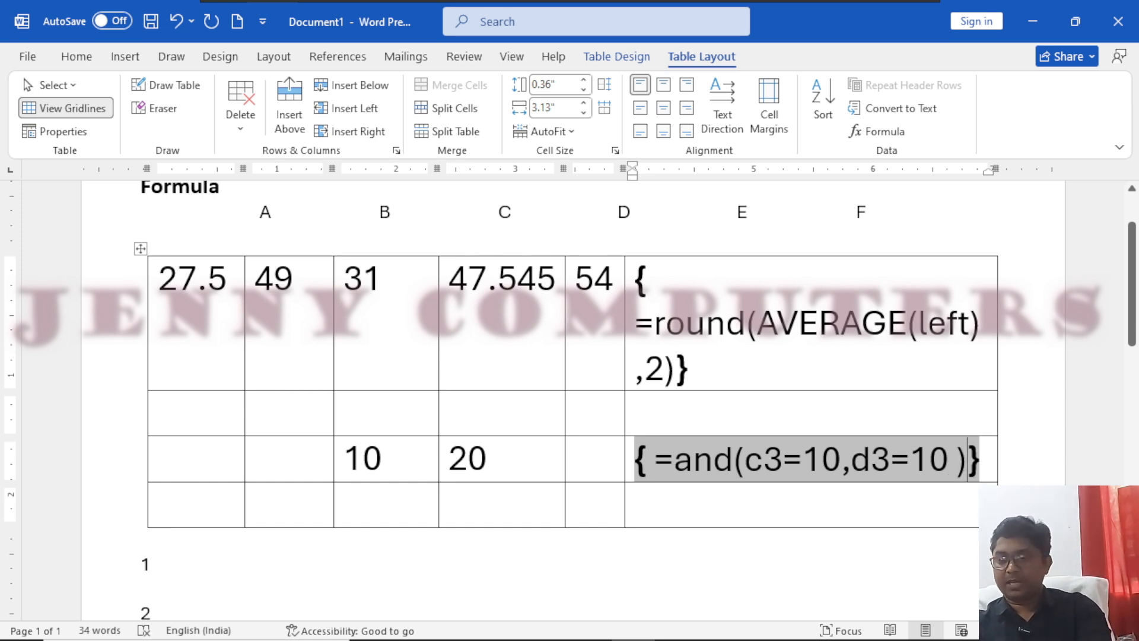
pyautogui.press('F9')
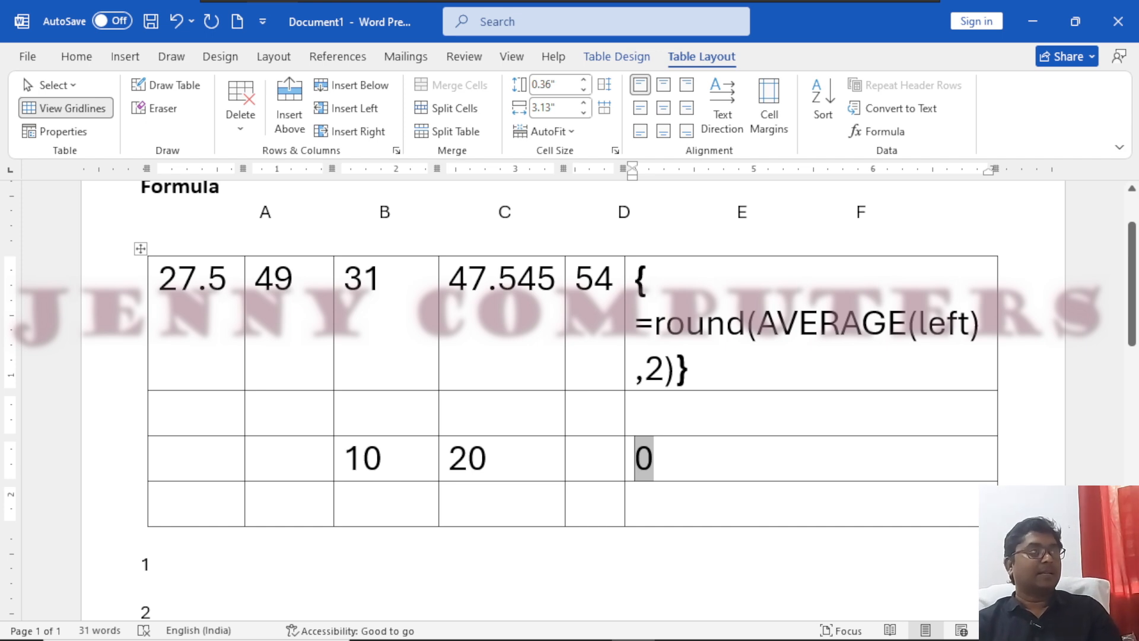
# - Change the third row's fourth cell to 10 and update the AND field
pyautogui.doubleClick(460, 458)
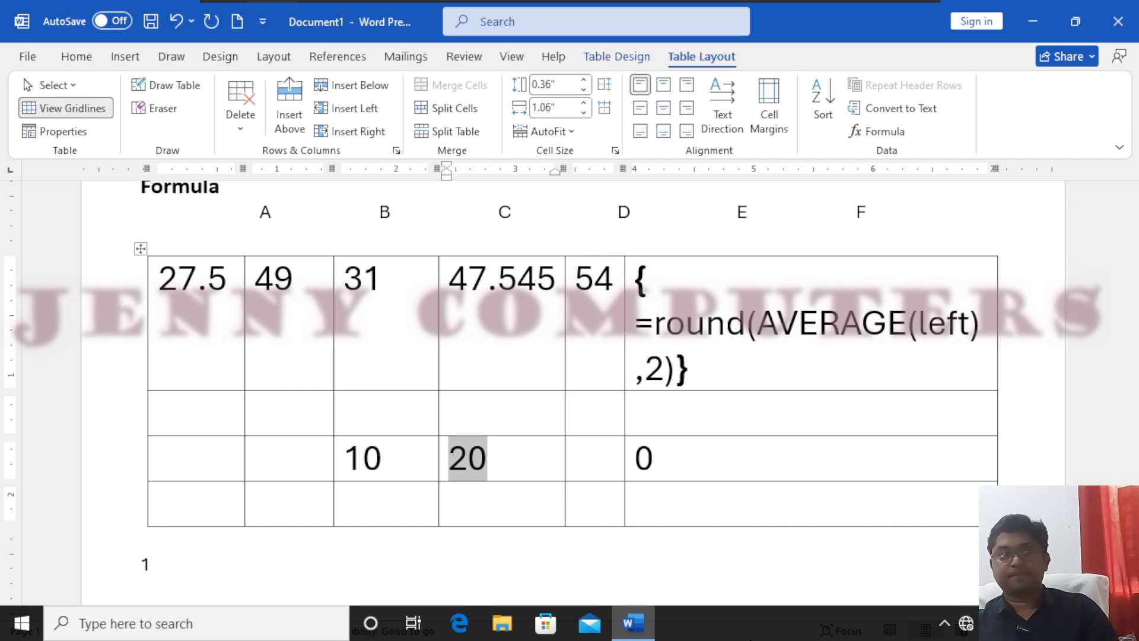
pyautogui.click(514, 471)
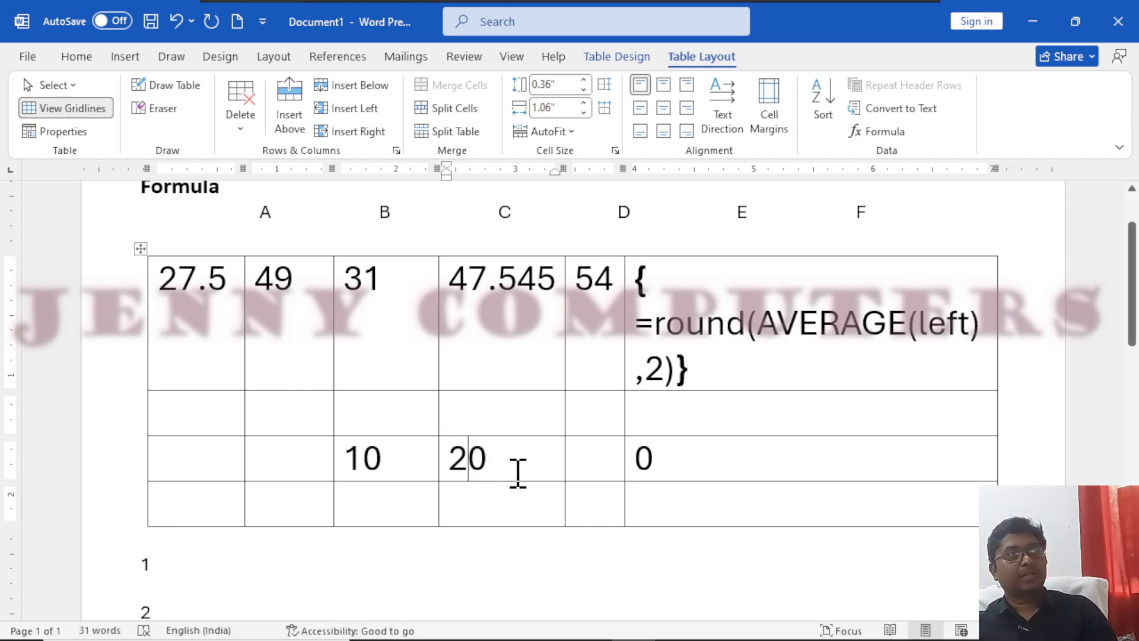
pyautogui.press('BackSpace')
pyautogui.press('BackSpace')
pyautogui.write('10')
pyautogui.press('Right')
pyautogui.press('Right')
pyautogui.press('Right')
pyautogui.press('Left')
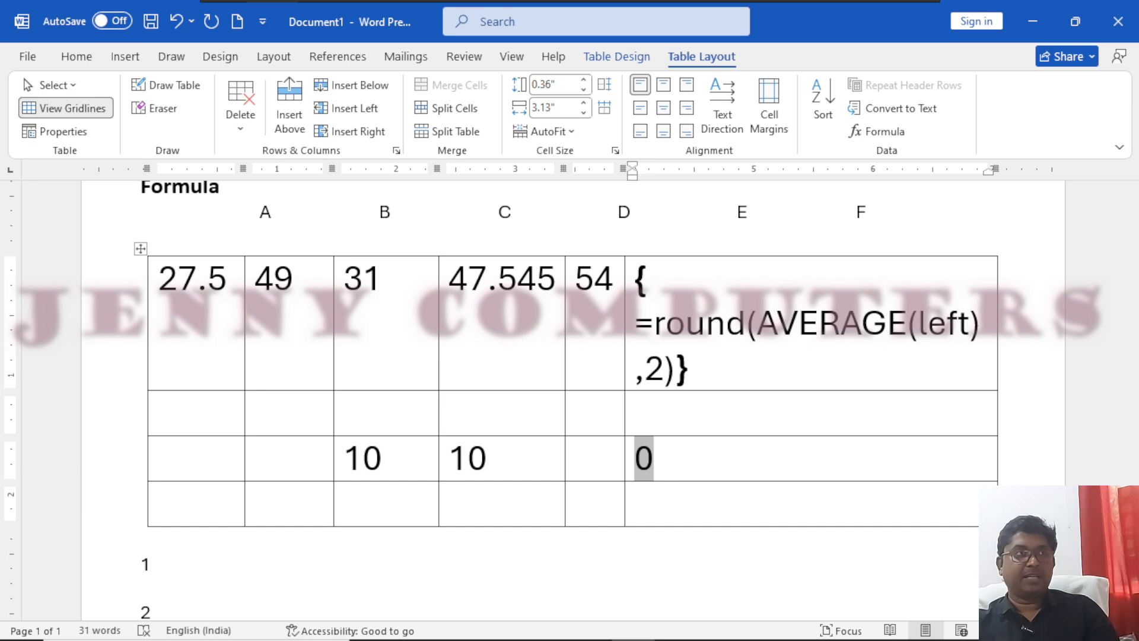
pyautogui.press('F9')
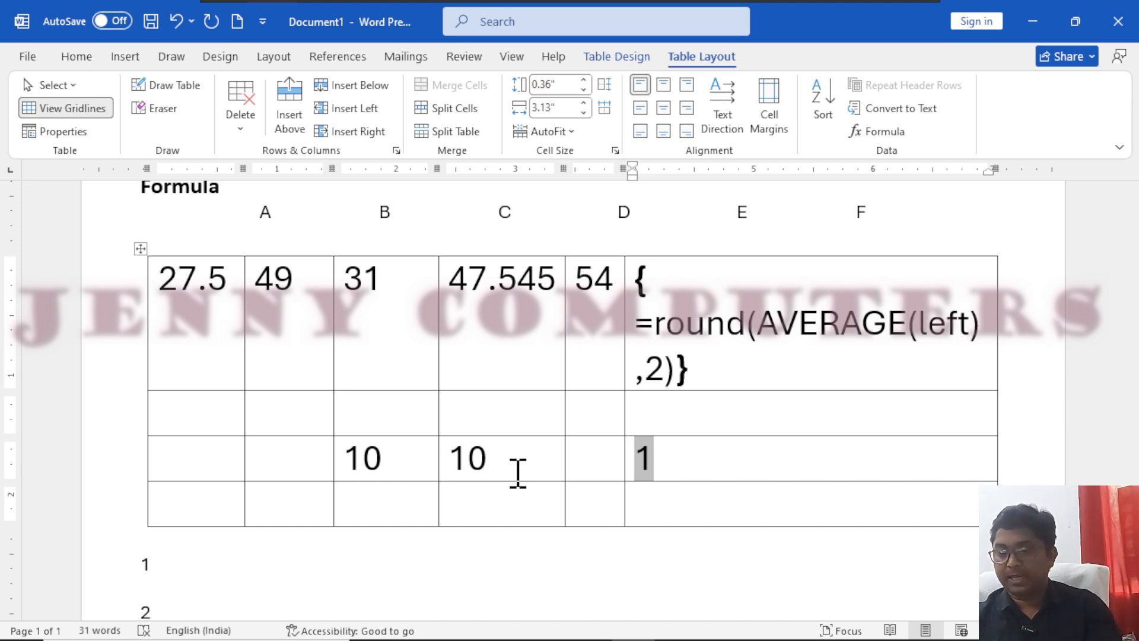
# - Check the AND field code, set the third row's fourth cell to 20 and update the field
pyautogui.hotkey('shift', 'F9')
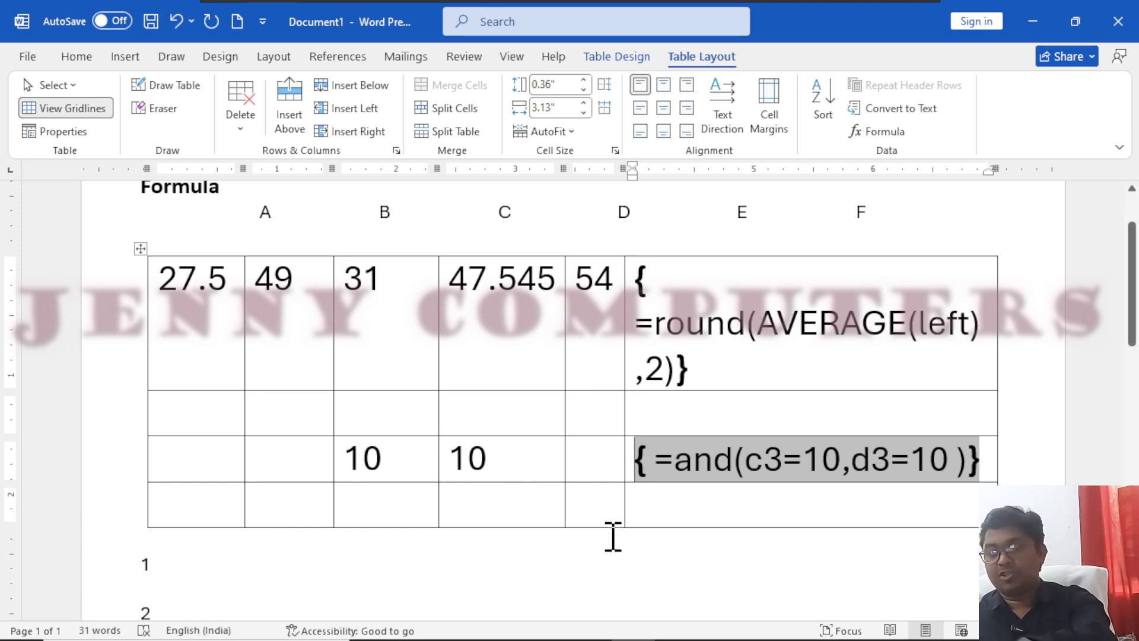
pyautogui.press('F9')
pyautogui.click(469, 459)
pyautogui.press('BackSpace')
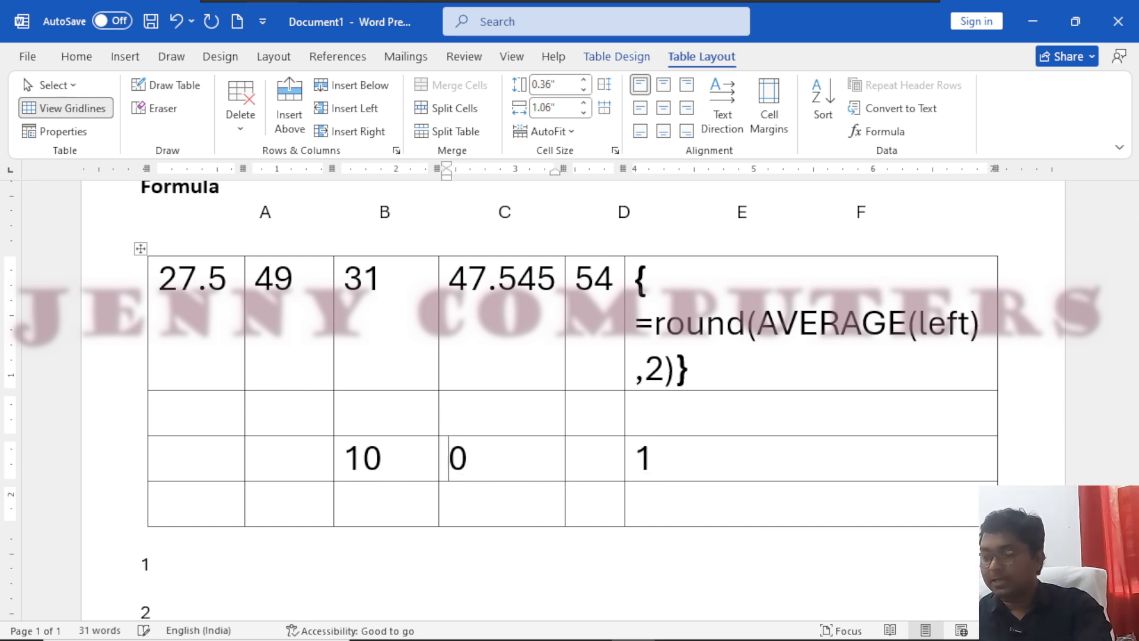
pyautogui.write('2')
pyautogui.click(643, 458)
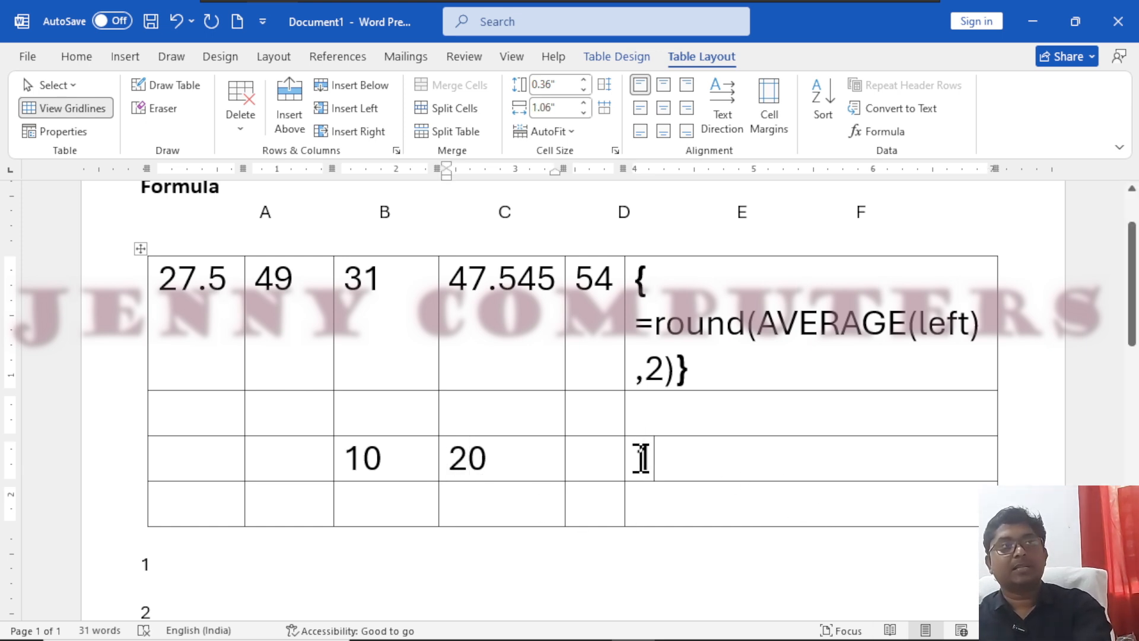
pyautogui.press('F9')
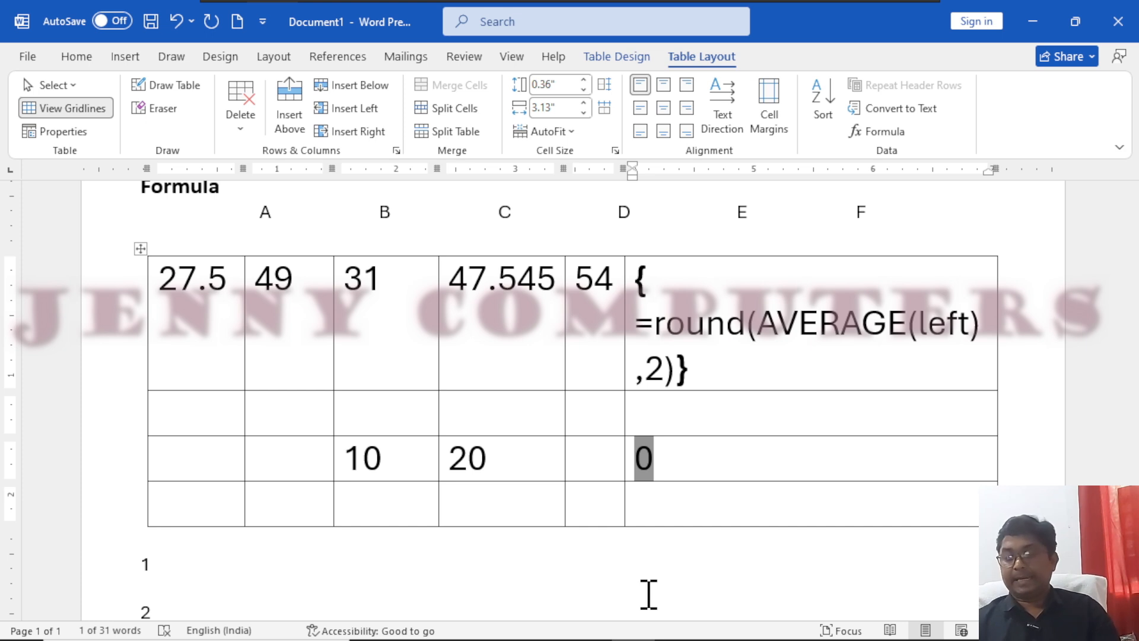
# - Replace the AND function with or in the third row's field code, keeping both conditions, and update the field
pyautogui.hotkey('shift', 'F9')
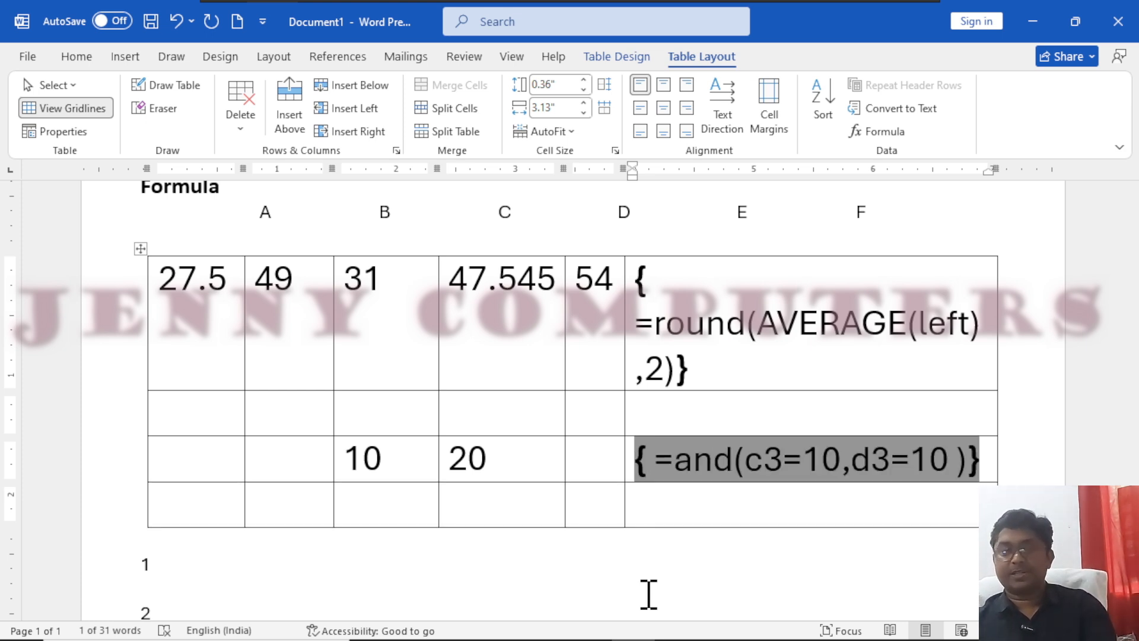
pyautogui.click(733, 459)
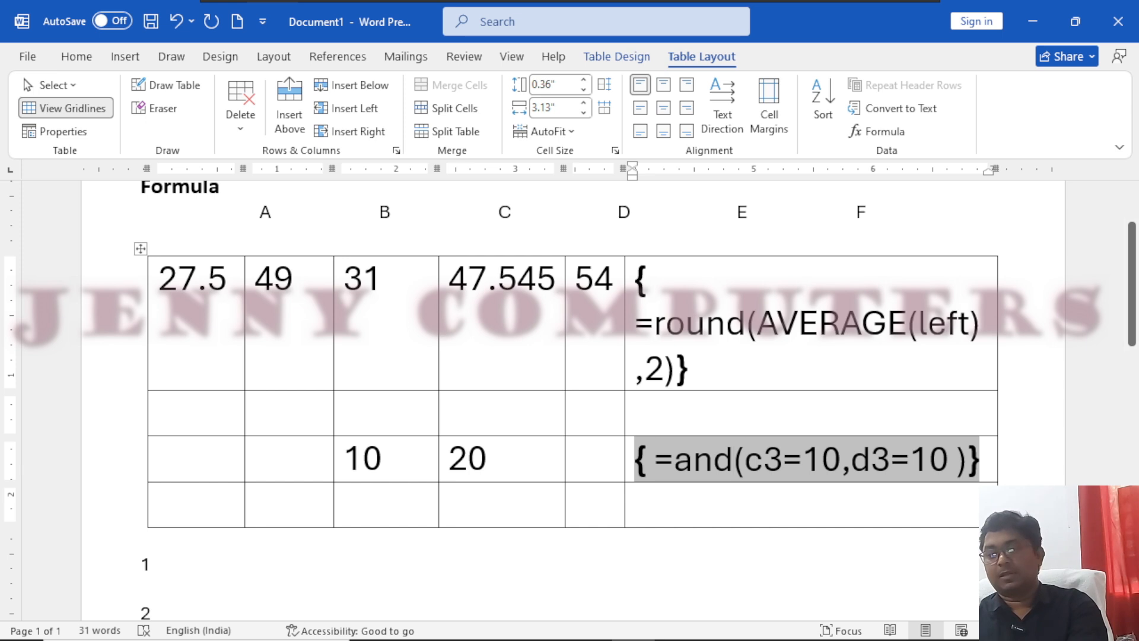
pyautogui.press('BackSpace')
pyautogui.press('BackSpace')
pyautogui.press('BackSpace')
pyautogui.write('or')
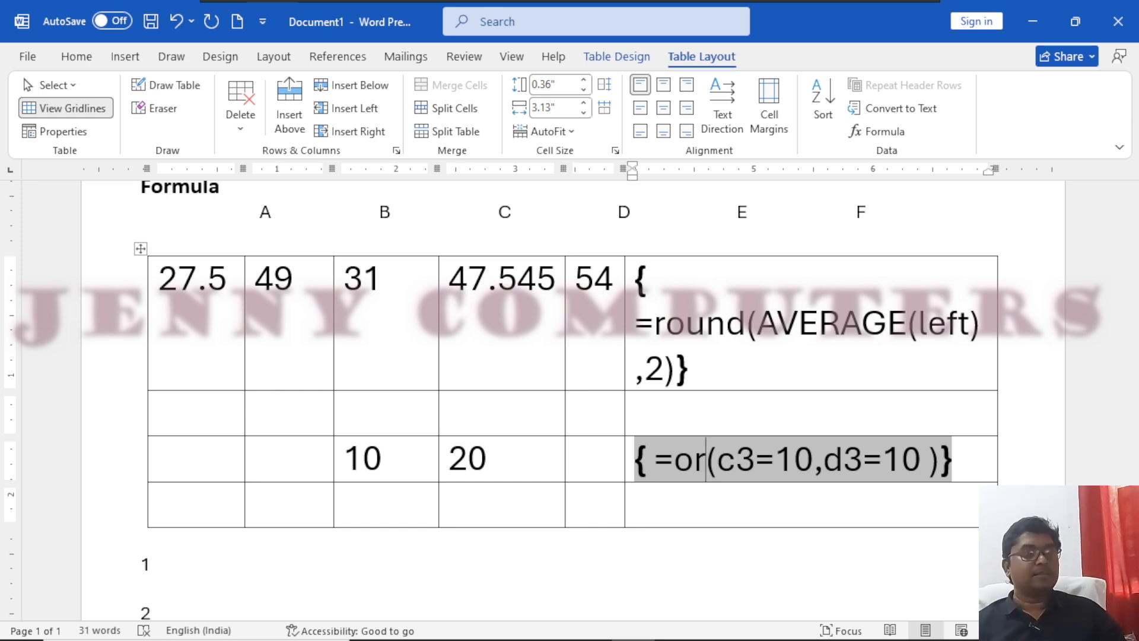
pyautogui.press('F9')
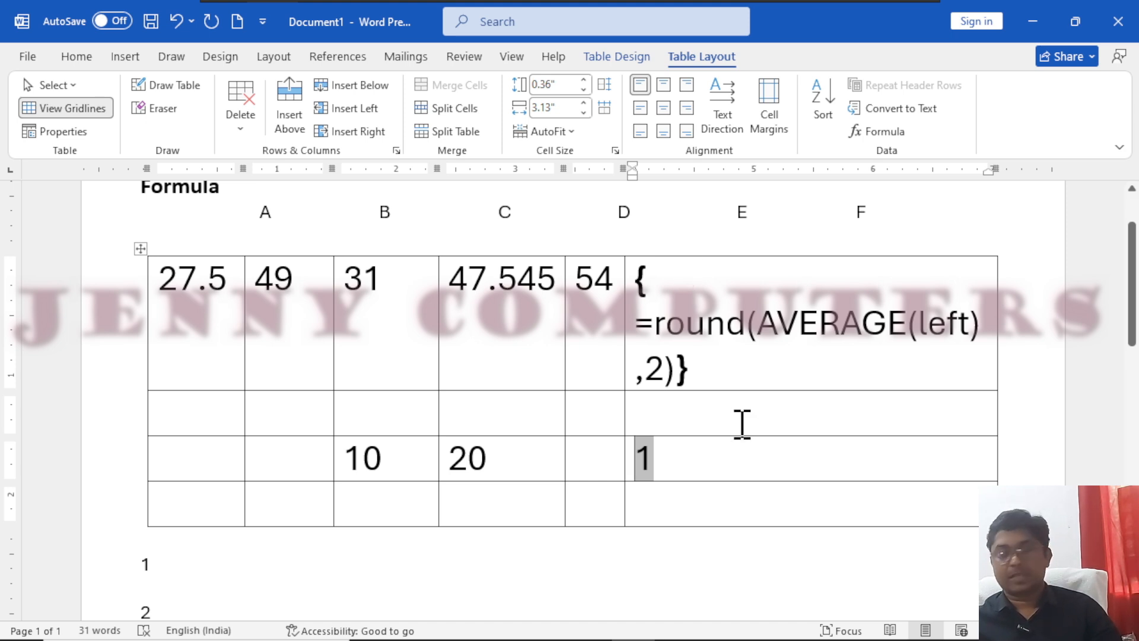
# - Delete the OR field from the third row's last cell
pyautogui.click(697, 451)
pyautogui.hotkey('shift', 'Left')
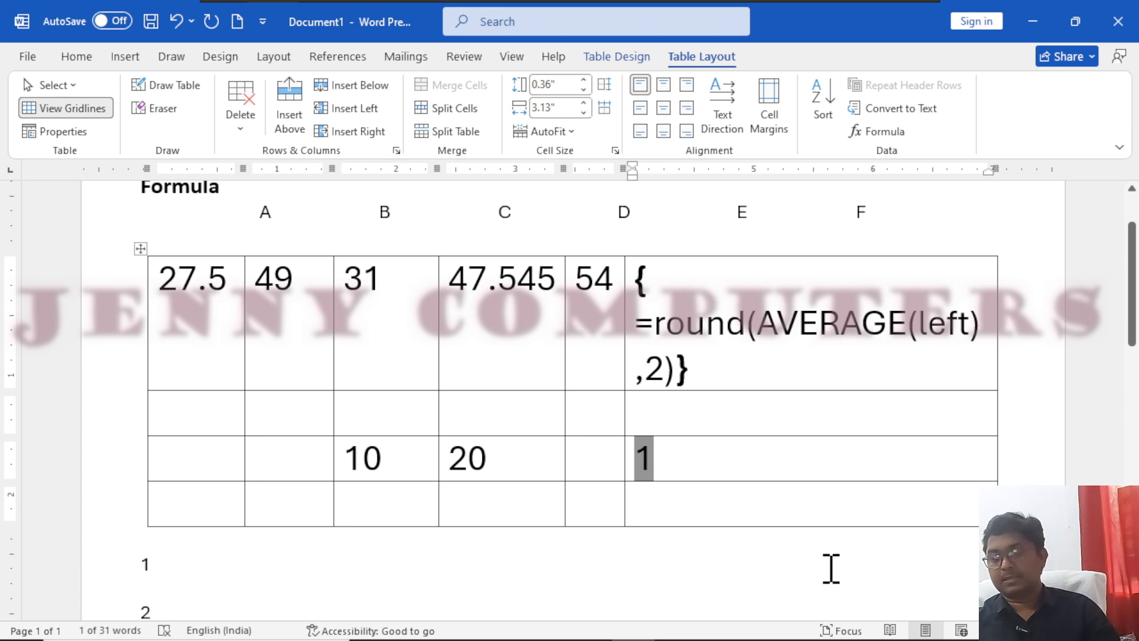
pyautogui.press('Delete')
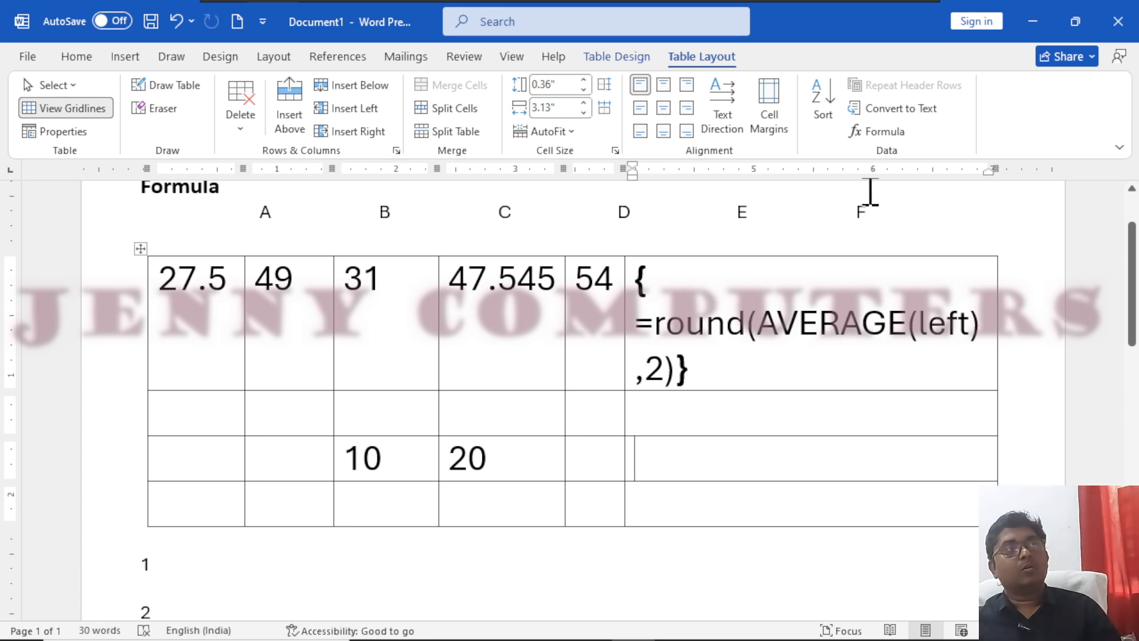
# - Examine the functions offered in the Formula dialog's function list, and leave the dialog without inserting a formula
pyautogui.click(879, 132)
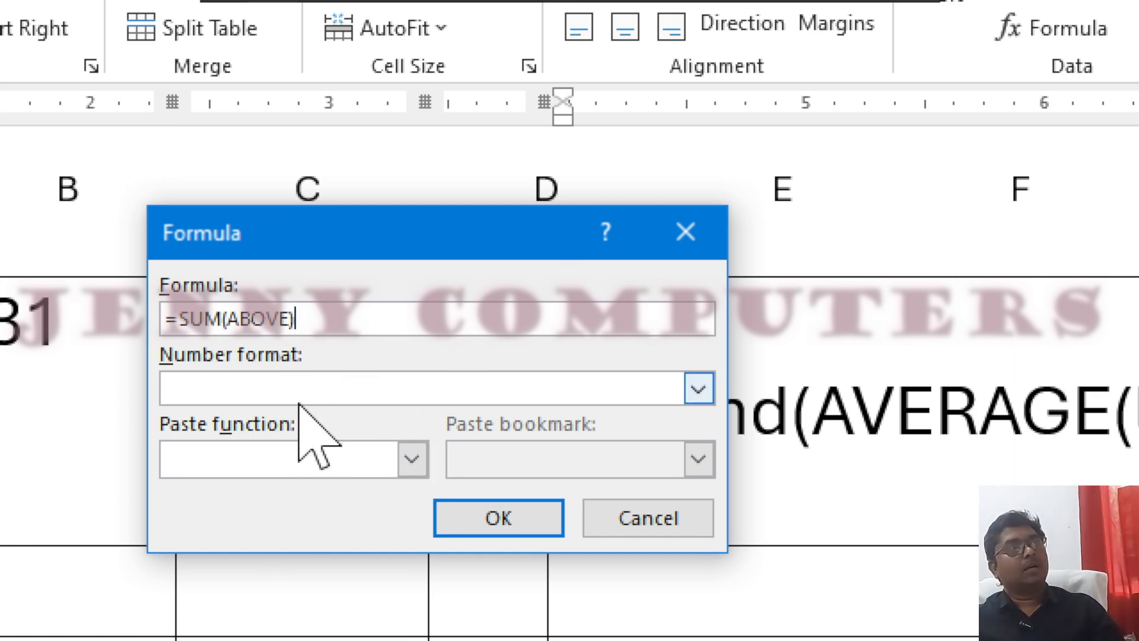
pyautogui.click(405, 456)
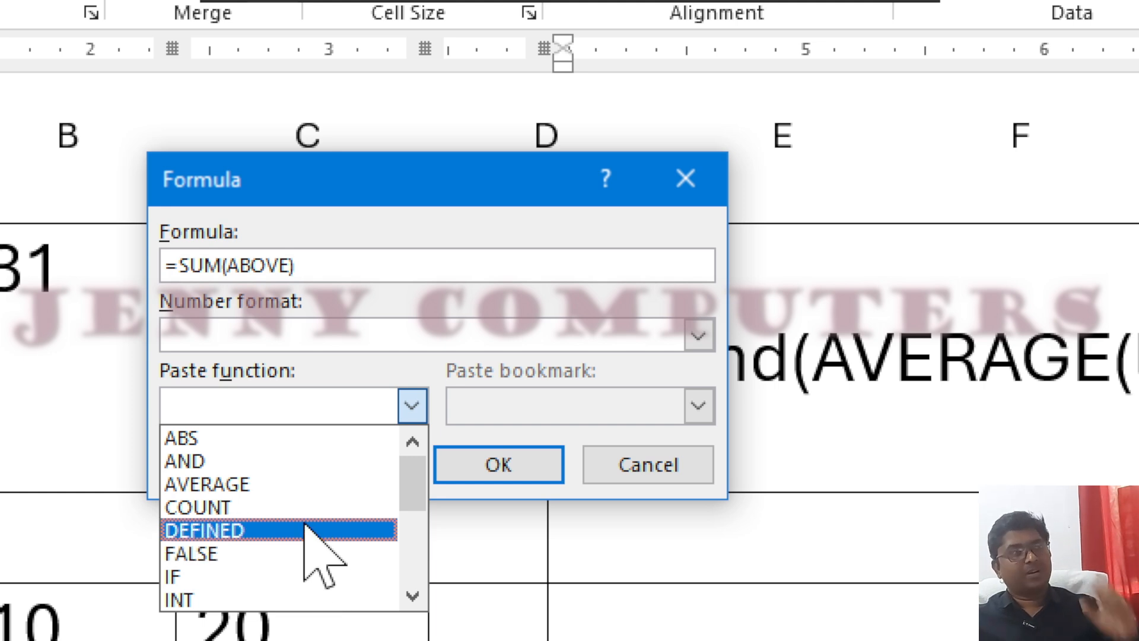
pyautogui.scroll(-1, 279, 567)
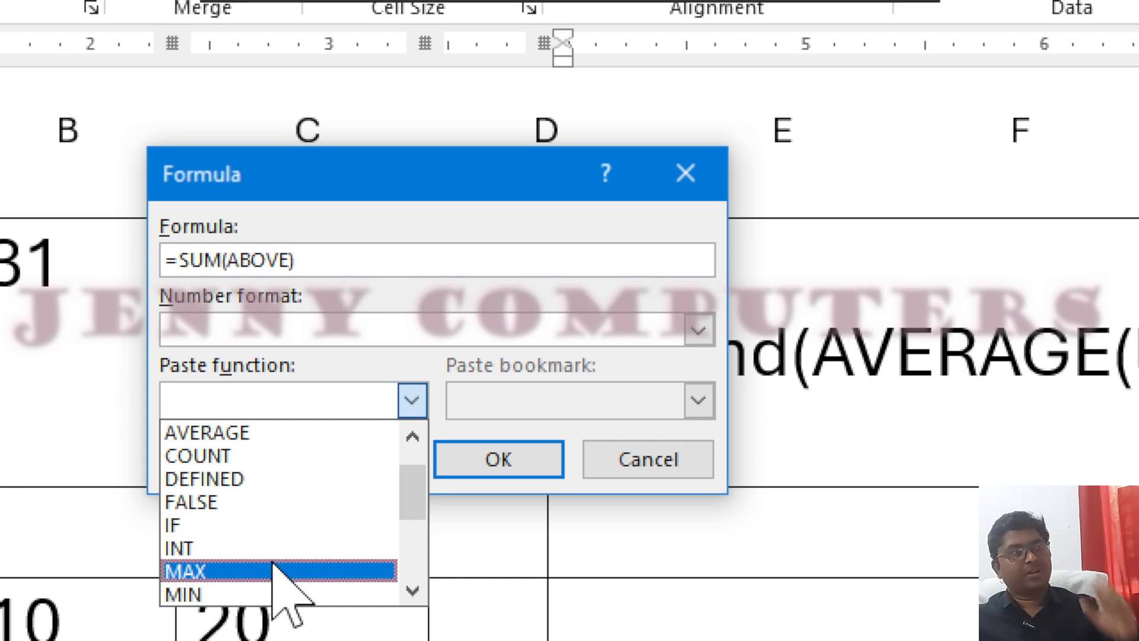
pyautogui.scroll(-3, 276, 570)
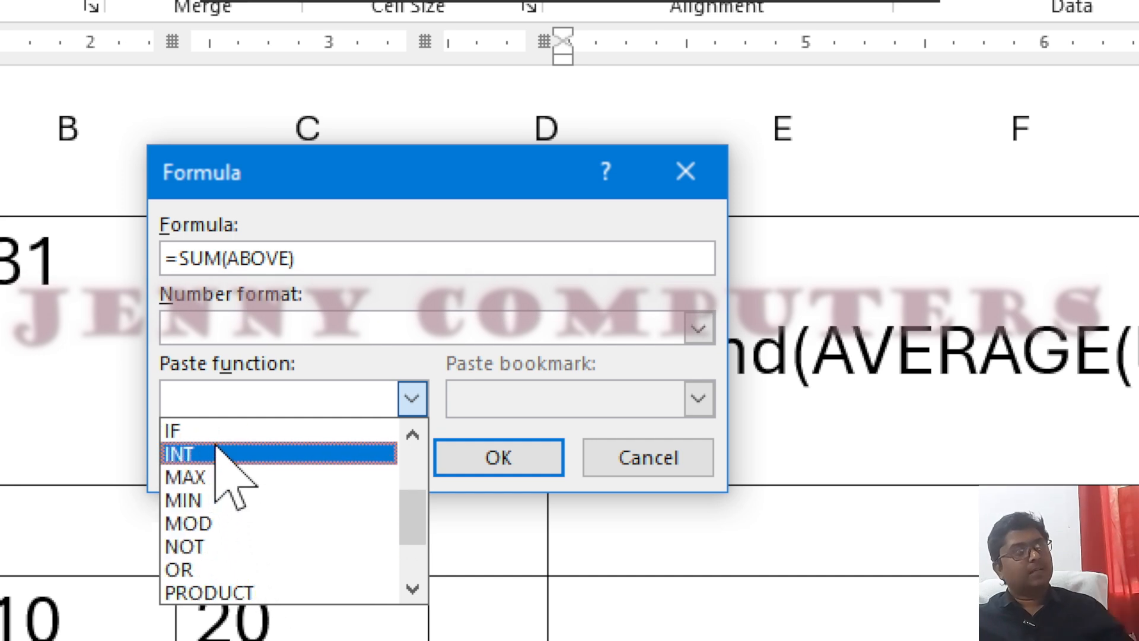
pyautogui.scroll(1, 219, 454)
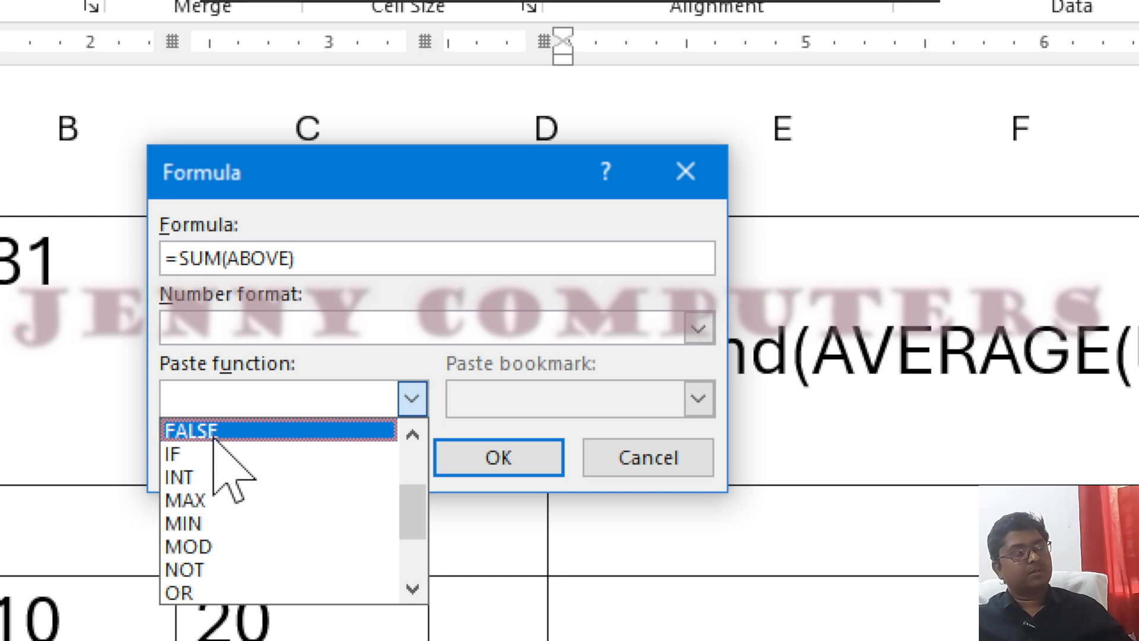
pyautogui.scroll(1, 239, 442)
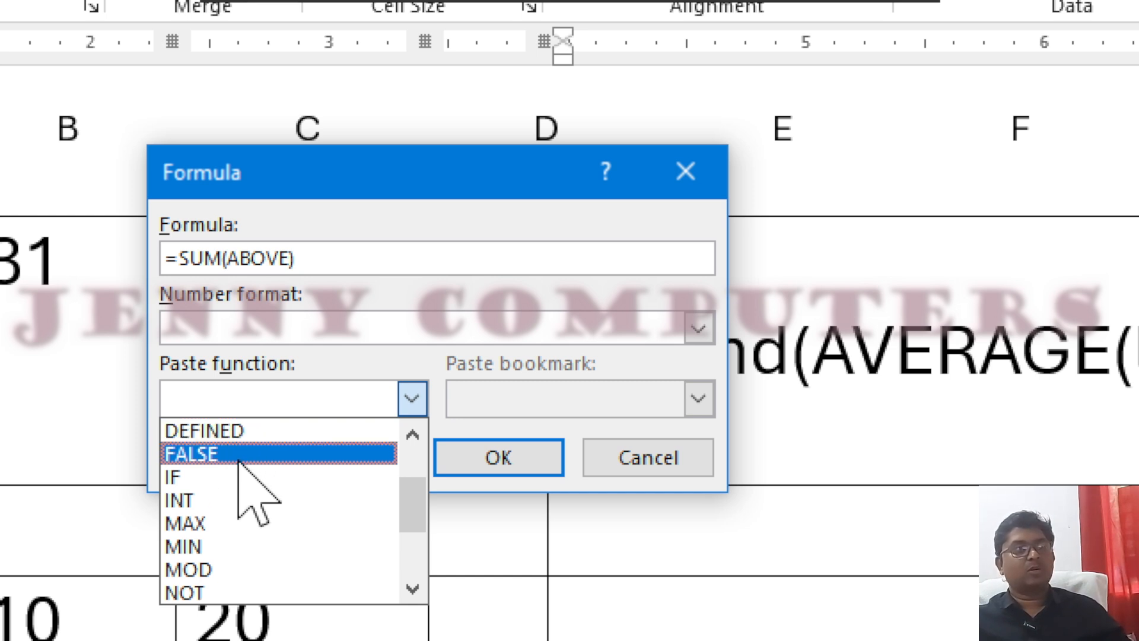
pyautogui.scroll(-2, 244, 474)
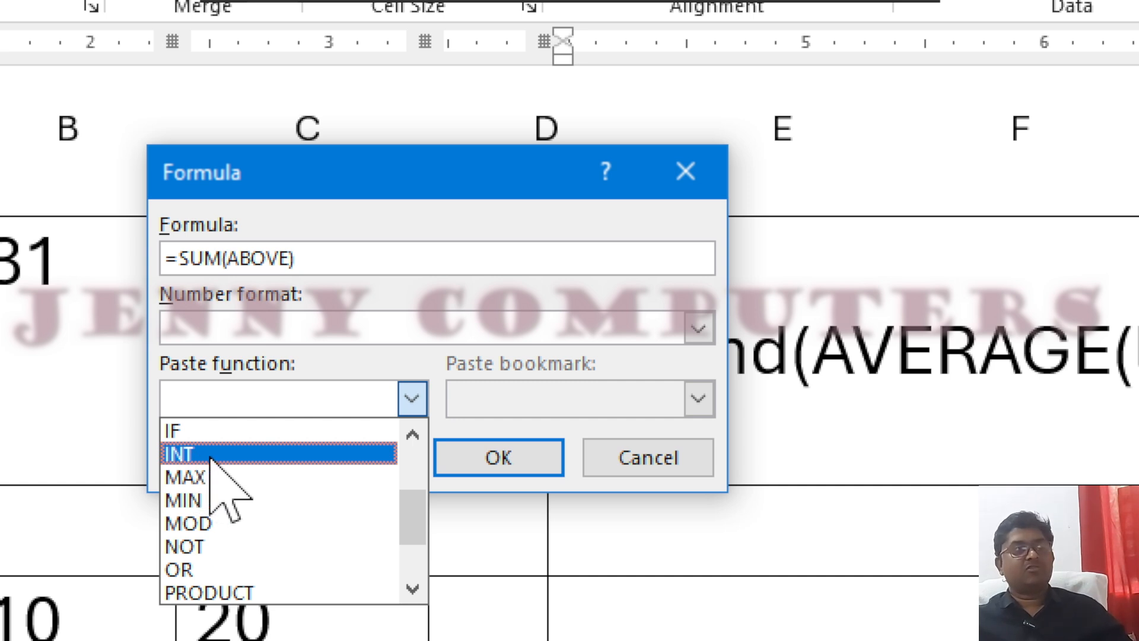
pyautogui.scroll(-2, 235, 534)
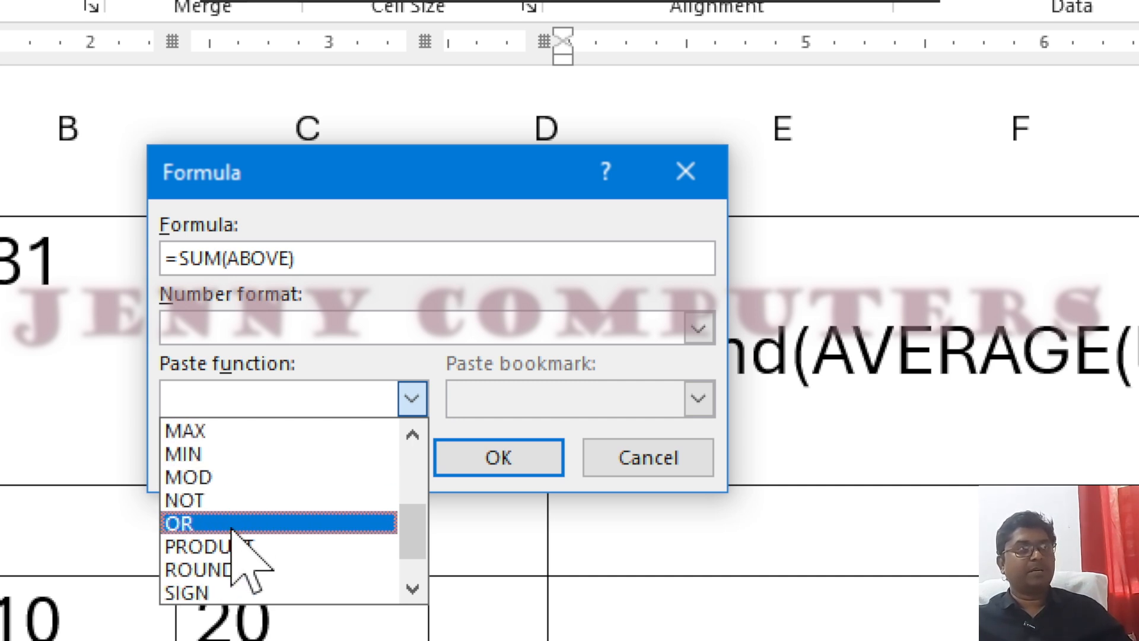
pyautogui.scroll(-2, 238, 540)
pyautogui.scroll(5, 245, 555)
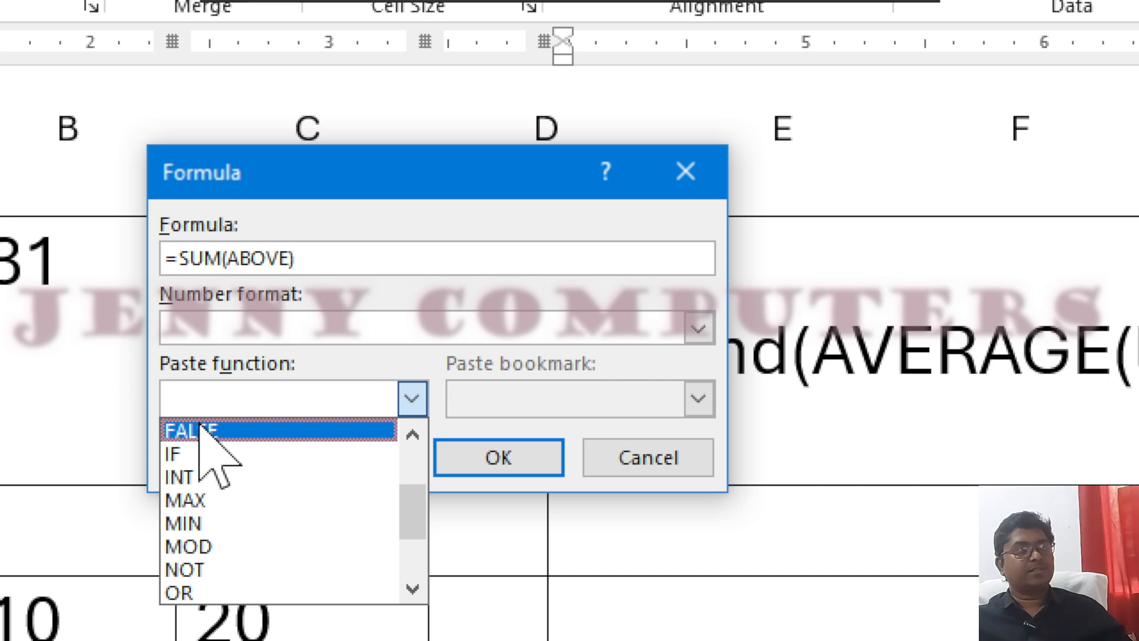
pyautogui.scroll(2, 232, 442)
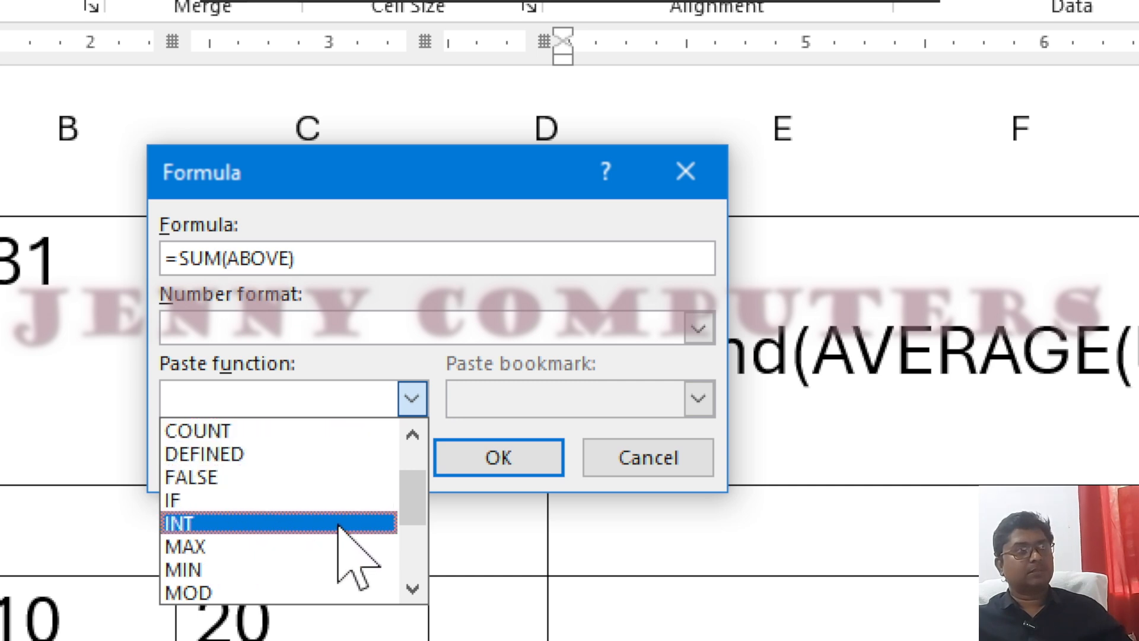
pyautogui.scroll(-5, 268, 543)
pyautogui.scroll(-2, 264, 543)
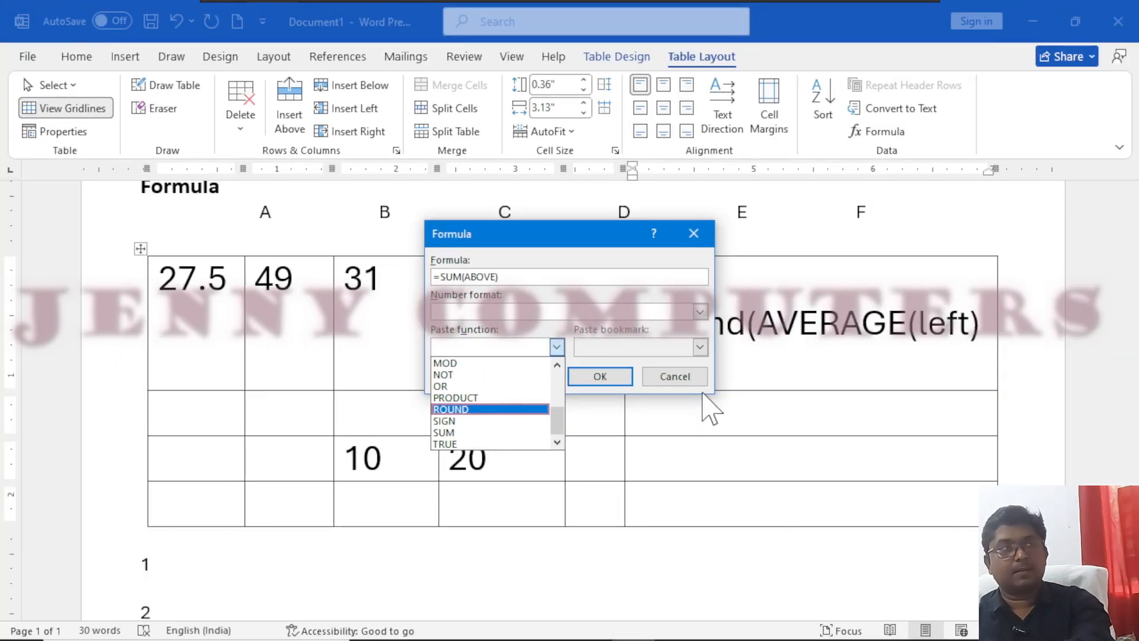
pyautogui.press('Return')
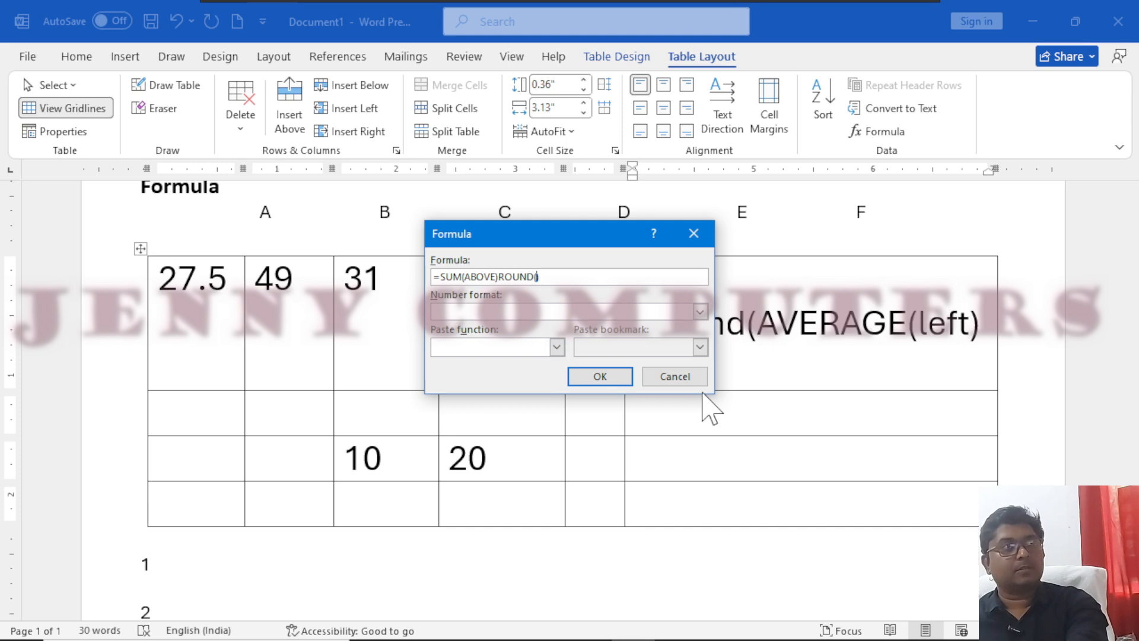
pyautogui.click(700, 380)
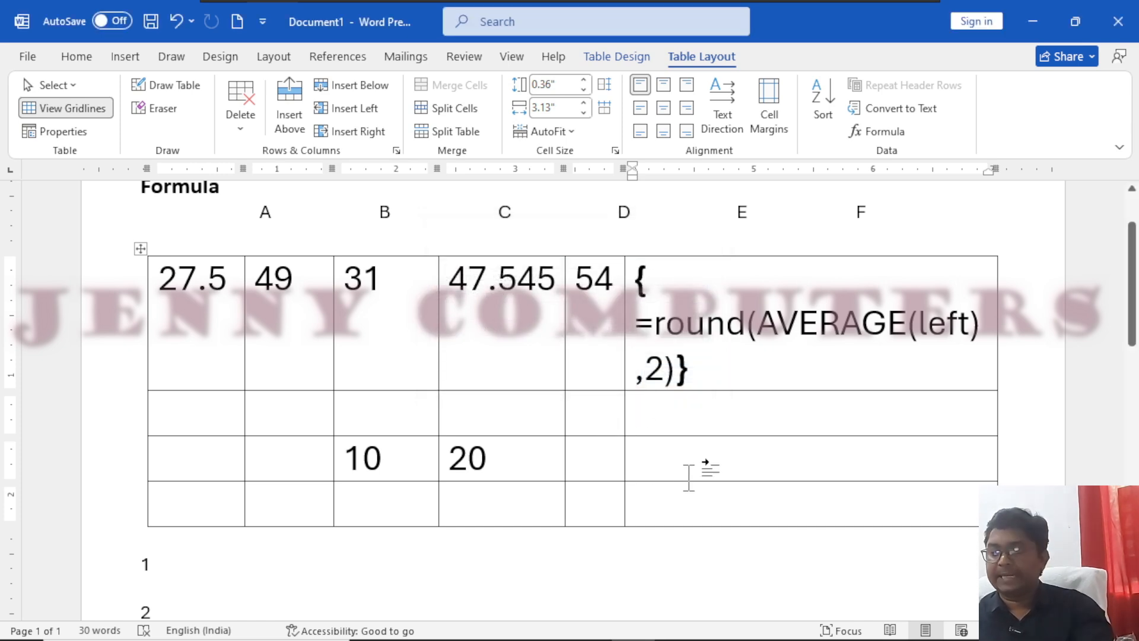
# - Insert a field with the code =sign(-55) in the third row's last cell and update it
pyautogui.hotkey('ctrl', 'F9')
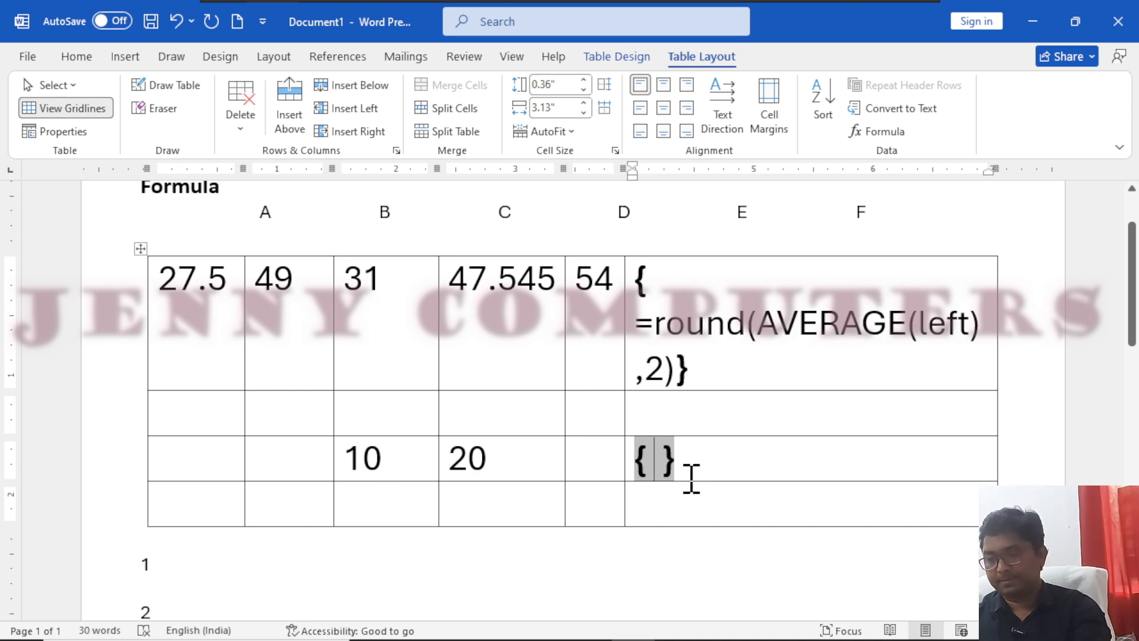
pyautogui.write('=sign ')
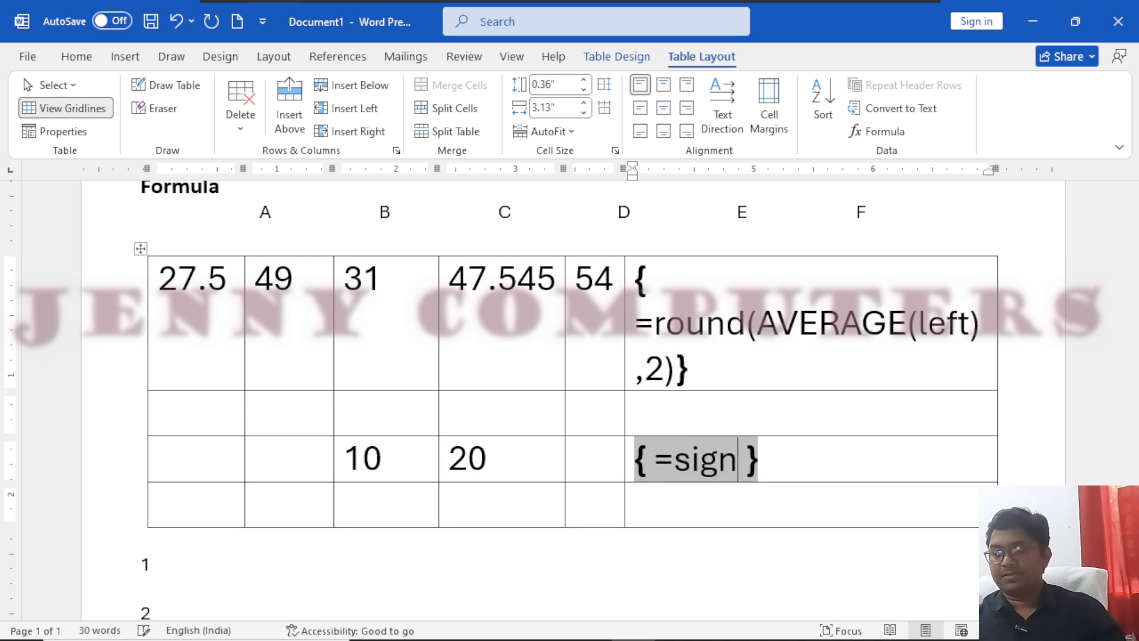
pyautogui.write('(-55')
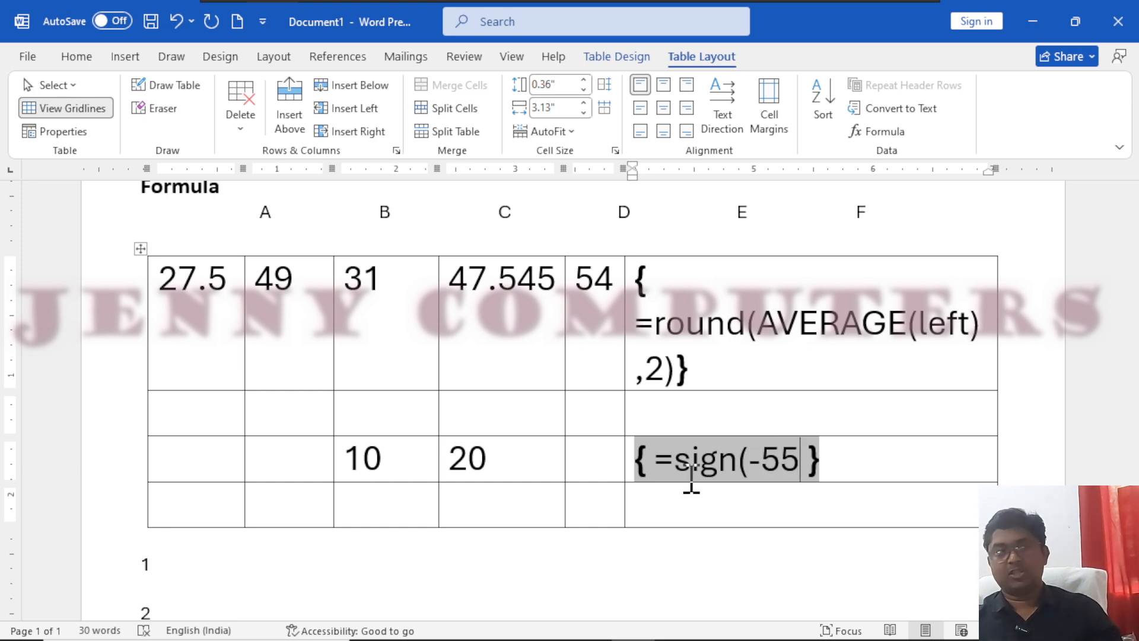
pyautogui.write(')')
pyautogui.press('F9')
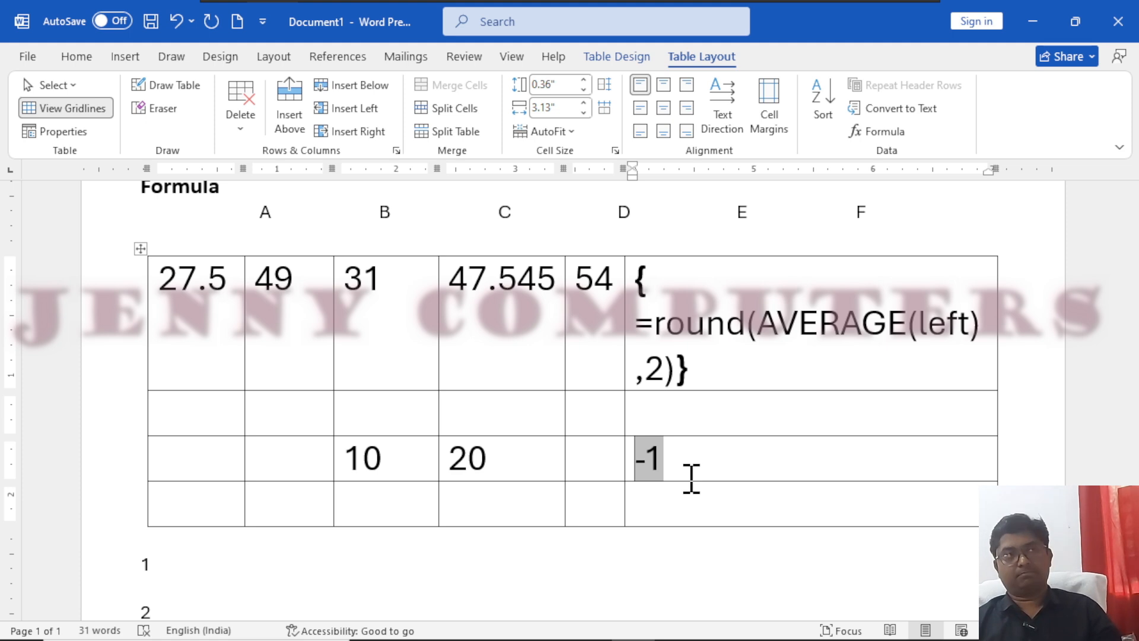
# - Change the SIGN field's argument to 55 in the field code and update the field
pyautogui.hotkey('shift', 'F9')
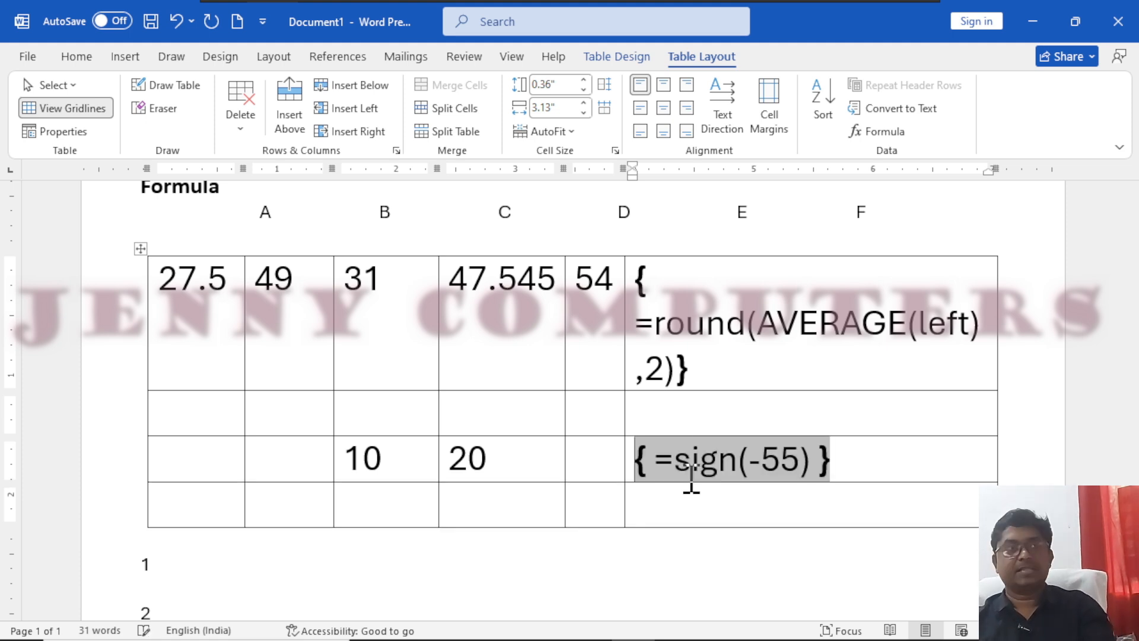
pyautogui.hotkey('shift', 'Tab')
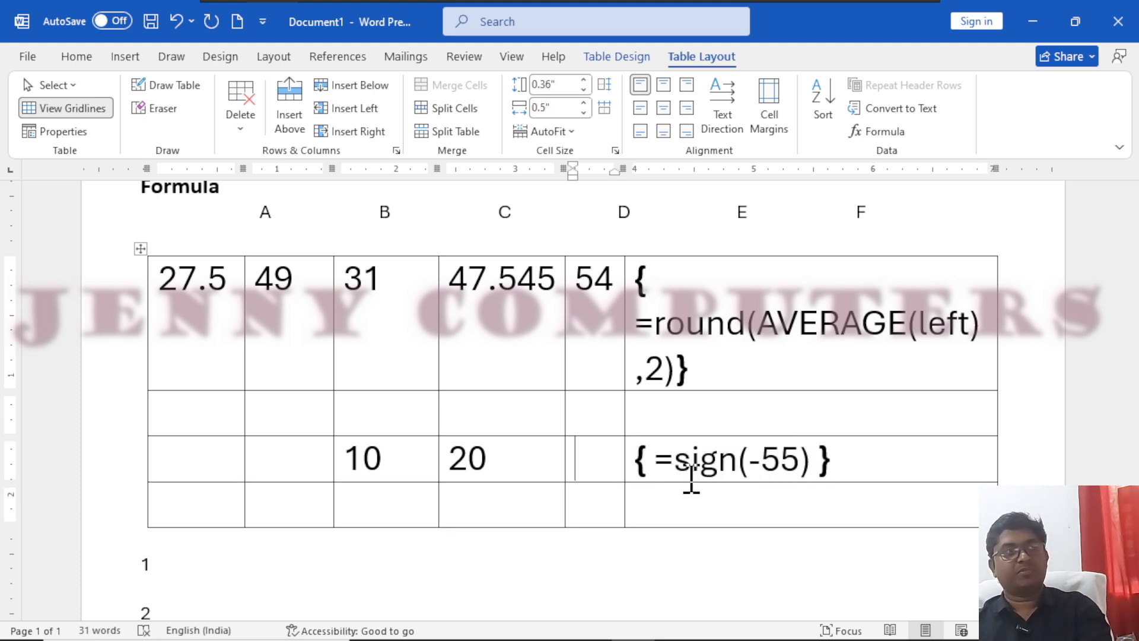
pyautogui.press('Right')
pyautogui.press('Right')
pyautogui.press('Right')
pyautogui.press('Right')
pyautogui.press('Right')
pyautogui.press('Right')
pyautogui.press('Right')
pyautogui.press('Right')
pyautogui.press('Right')
pyautogui.press('Right')
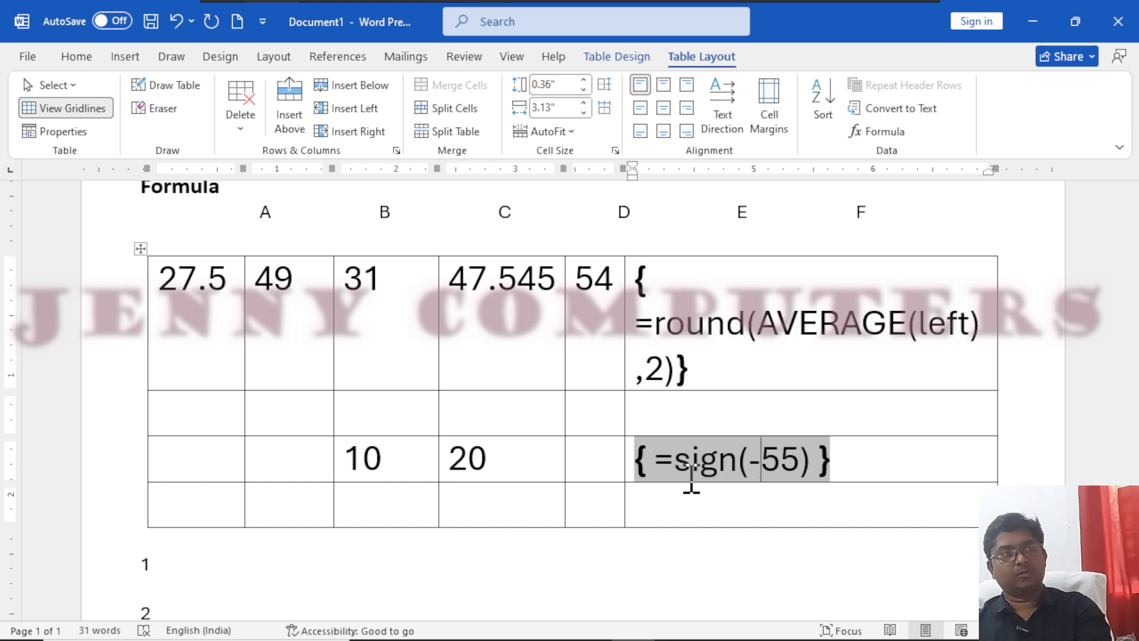
pyautogui.press('BackSpace')
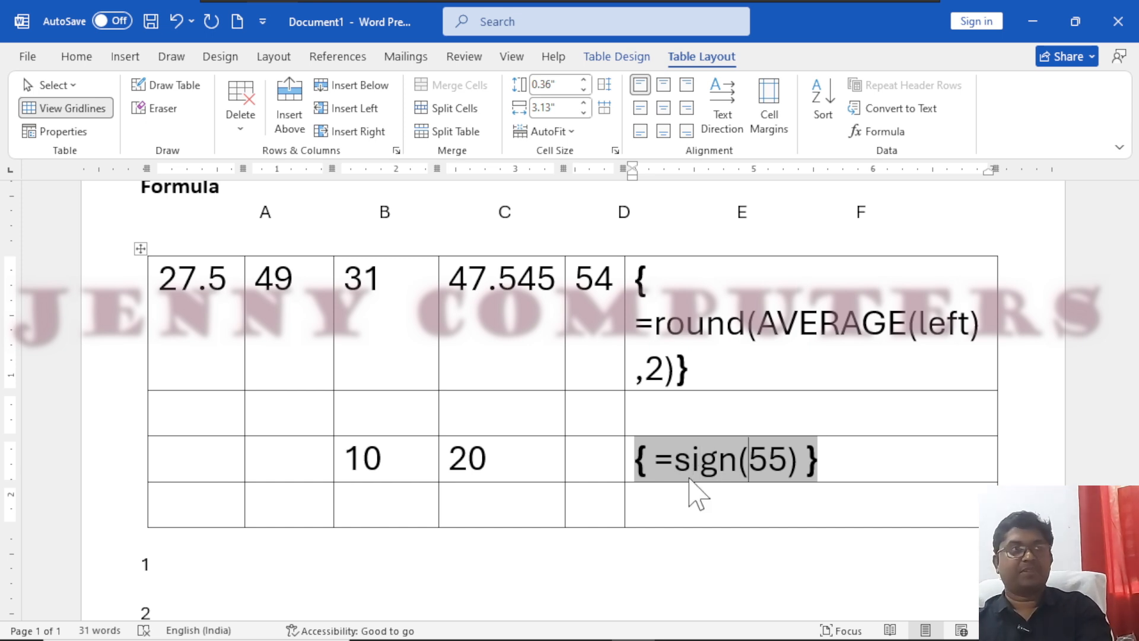
pyautogui.press('F9')
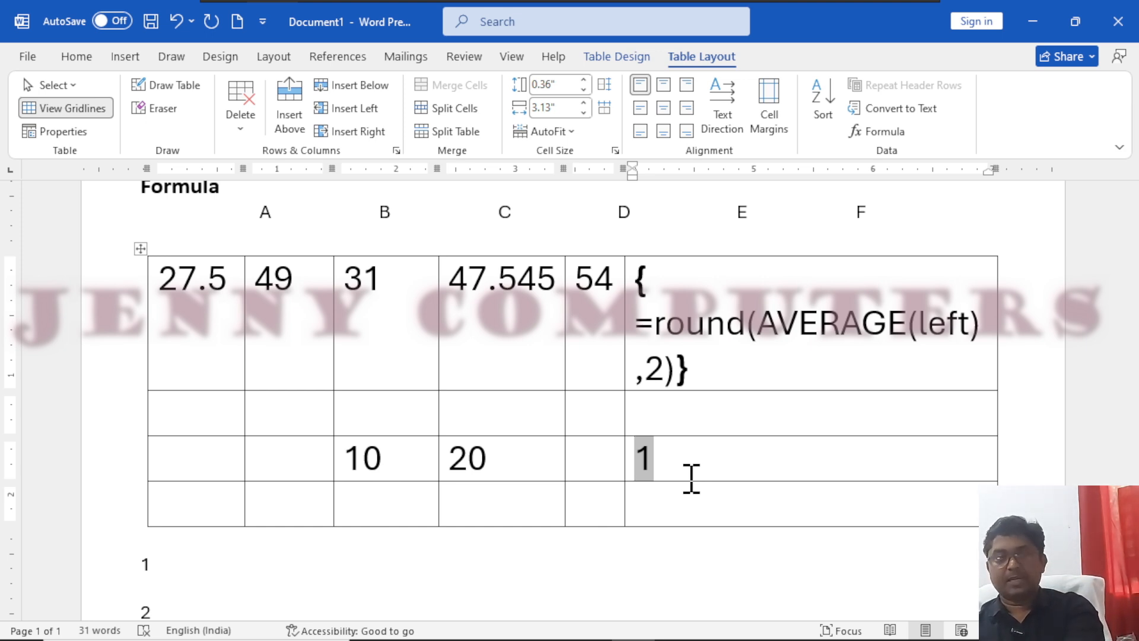
# - Delete the SIGN field from the third row's last cell
pyautogui.hotkey('shift', 'F9')
pyautogui.hotkey('shift', 'Right')
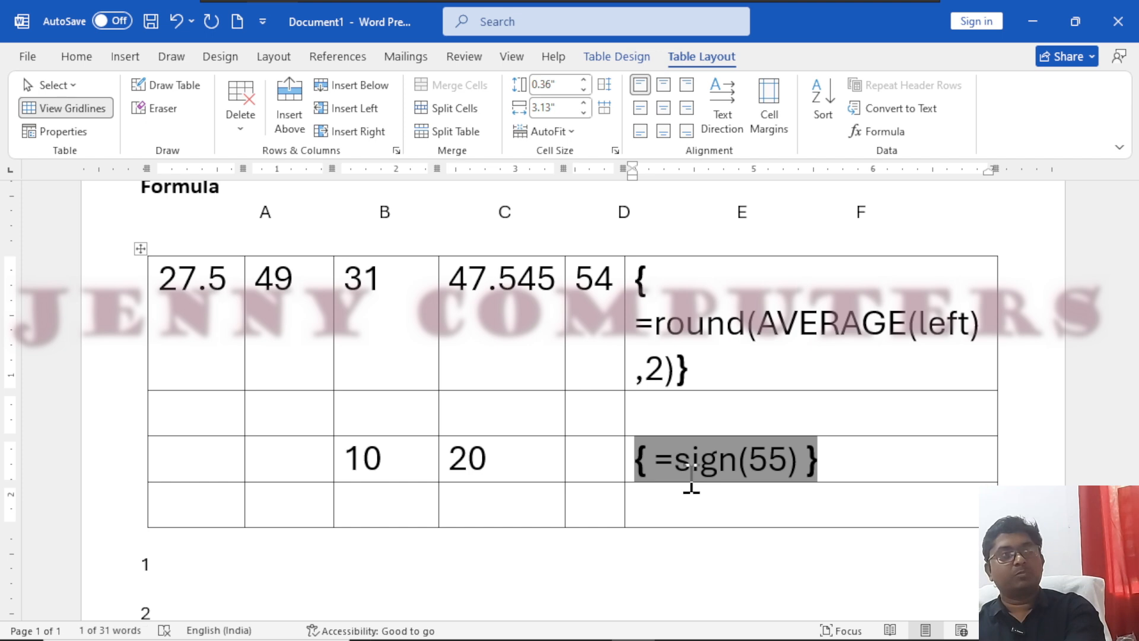
pyautogui.press('Delete')
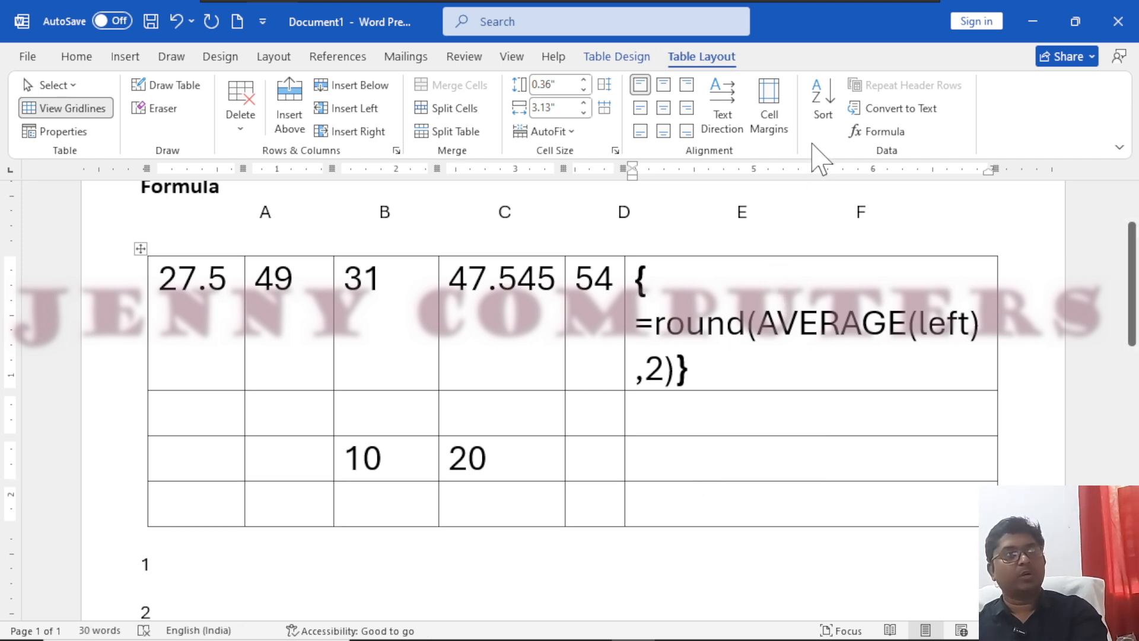
# - Check the Formula dialog's function list for the remaining functions and close the dialog without inserting anything
pyautogui.click(884, 131)
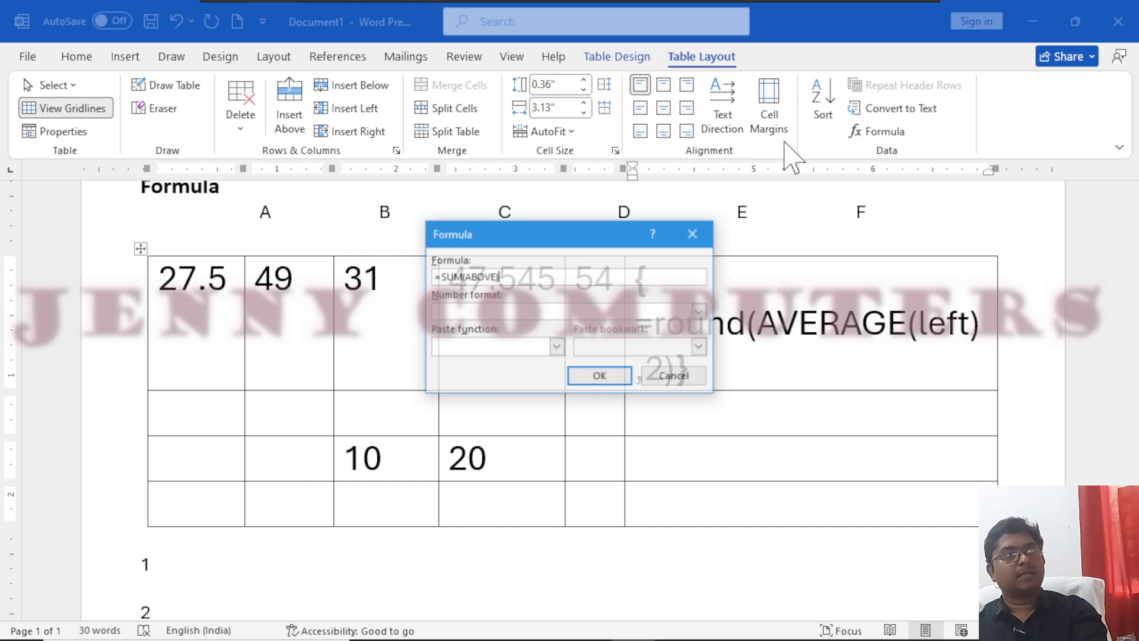
pyautogui.click(557, 347)
pyautogui.scroll(-4, 537, 409)
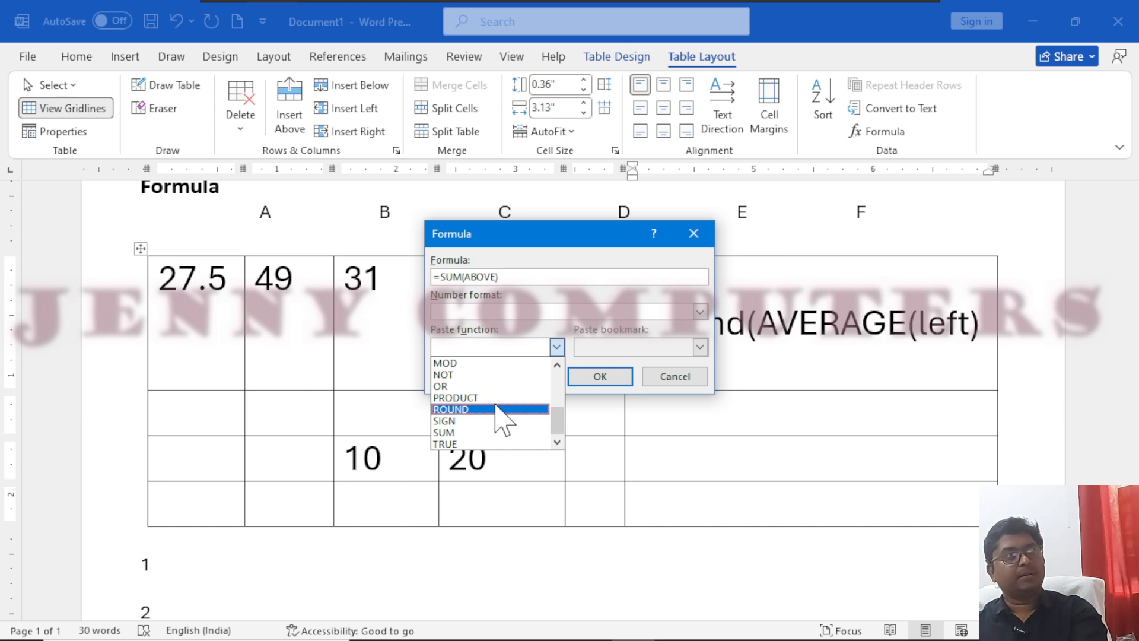
pyautogui.click(691, 235)
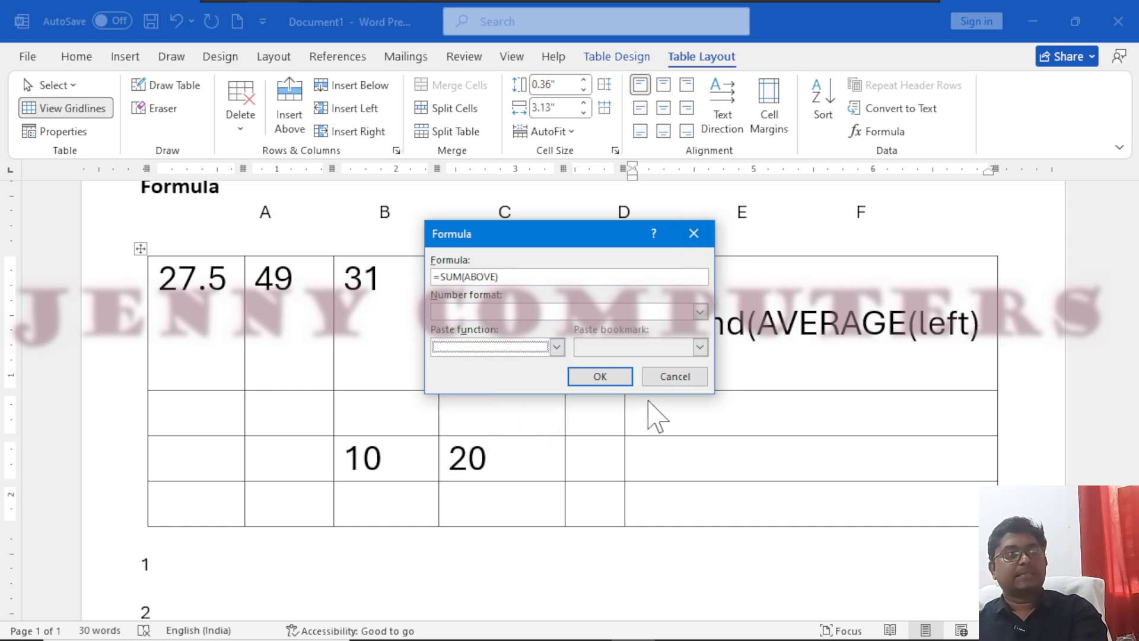
pyautogui.click(676, 383)
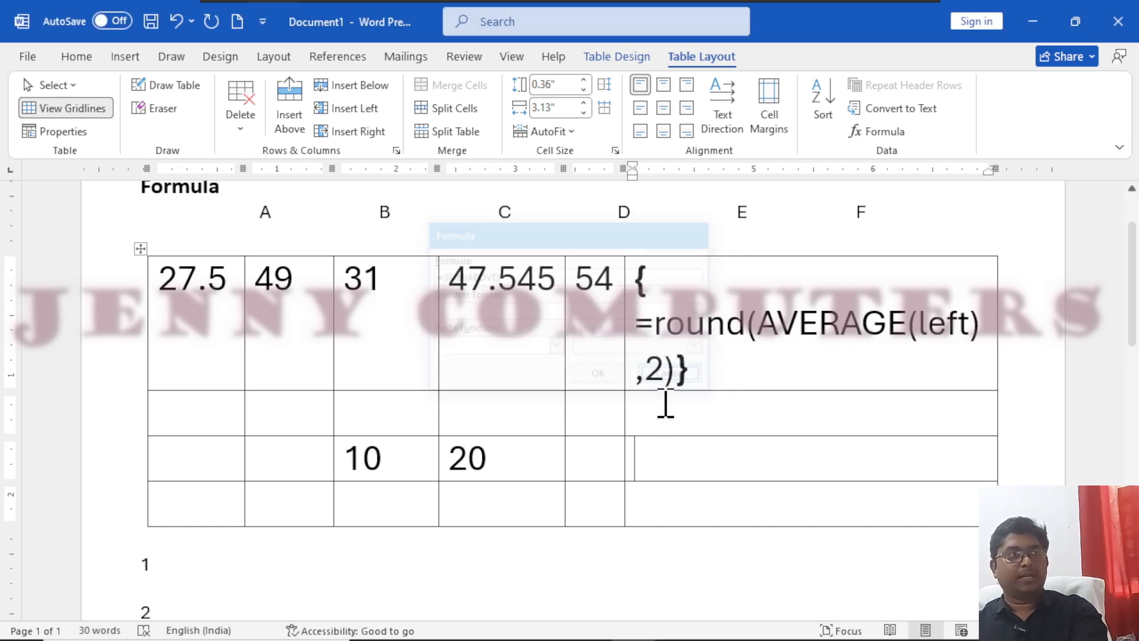
# - Delete the rounded AVERAGE field from the first row's last cell and leave the cell empty
pyautogui.click(626, 289)
pyautogui.press('Delete')
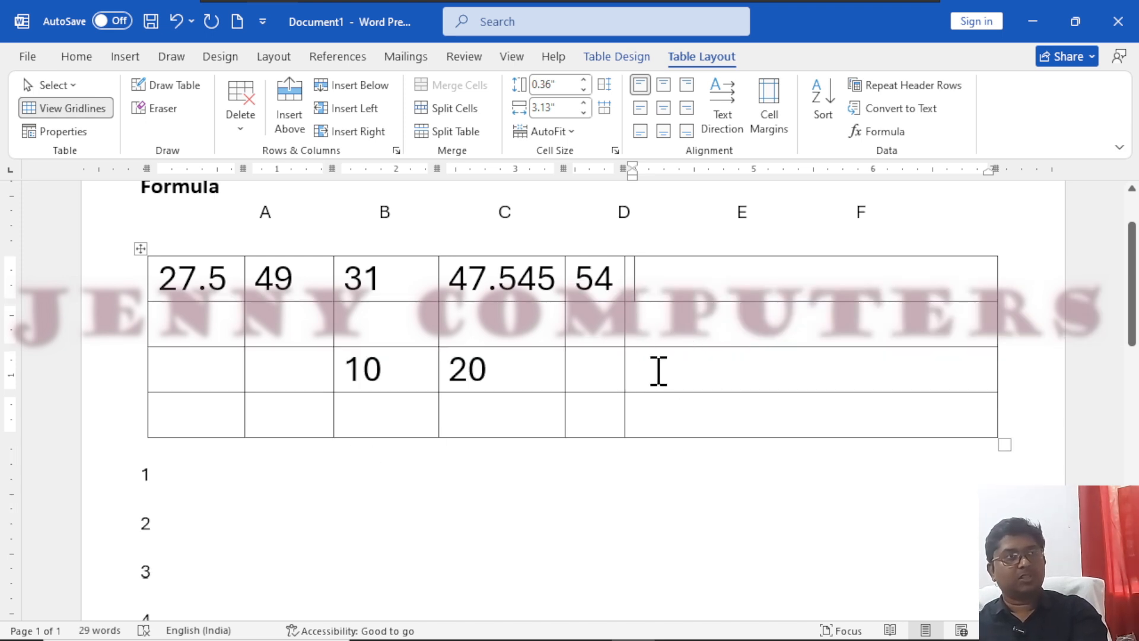
pyautogui.write('=')
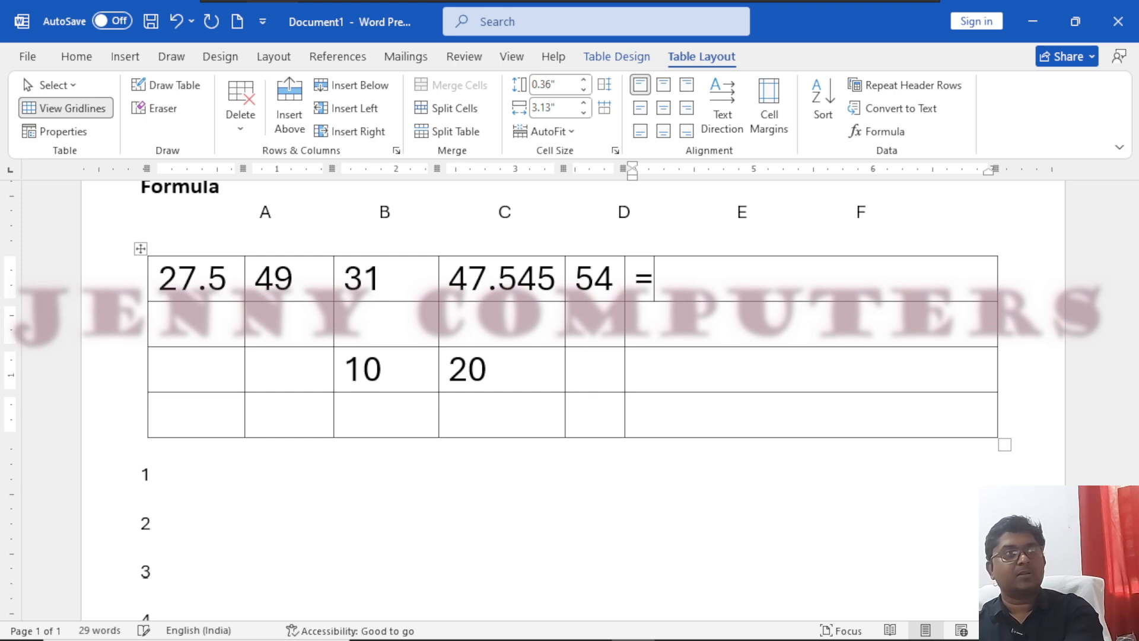
pyautogui.press('BackSpace')
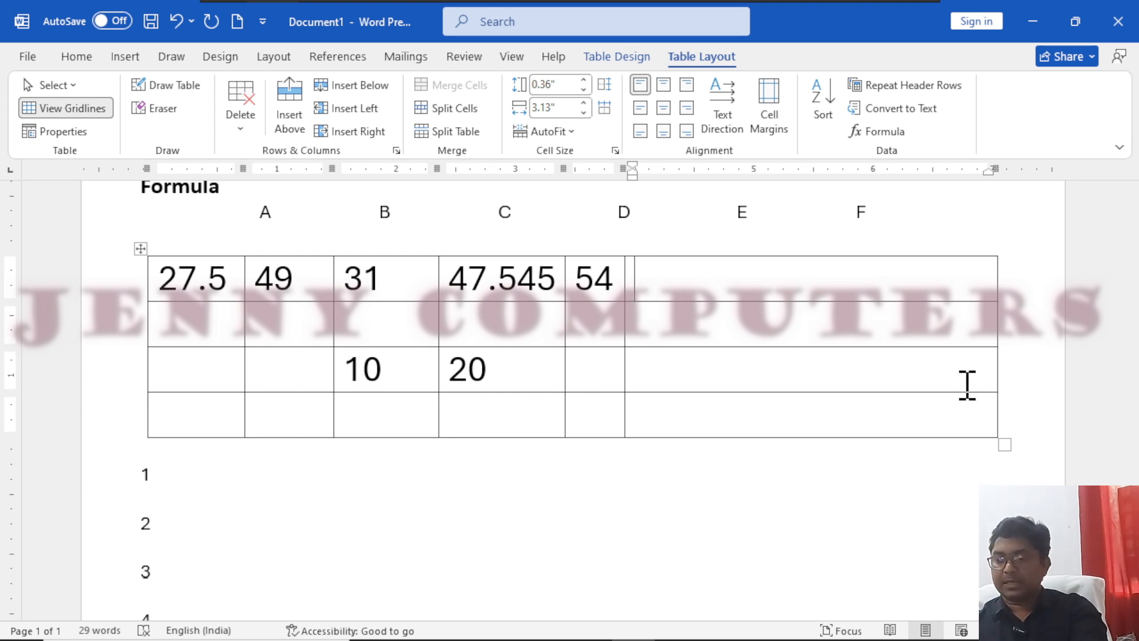
# - Insert an empty field in the first row's last cell and start its code with pr
pyautogui.hotkey('ctrl', 'F9')
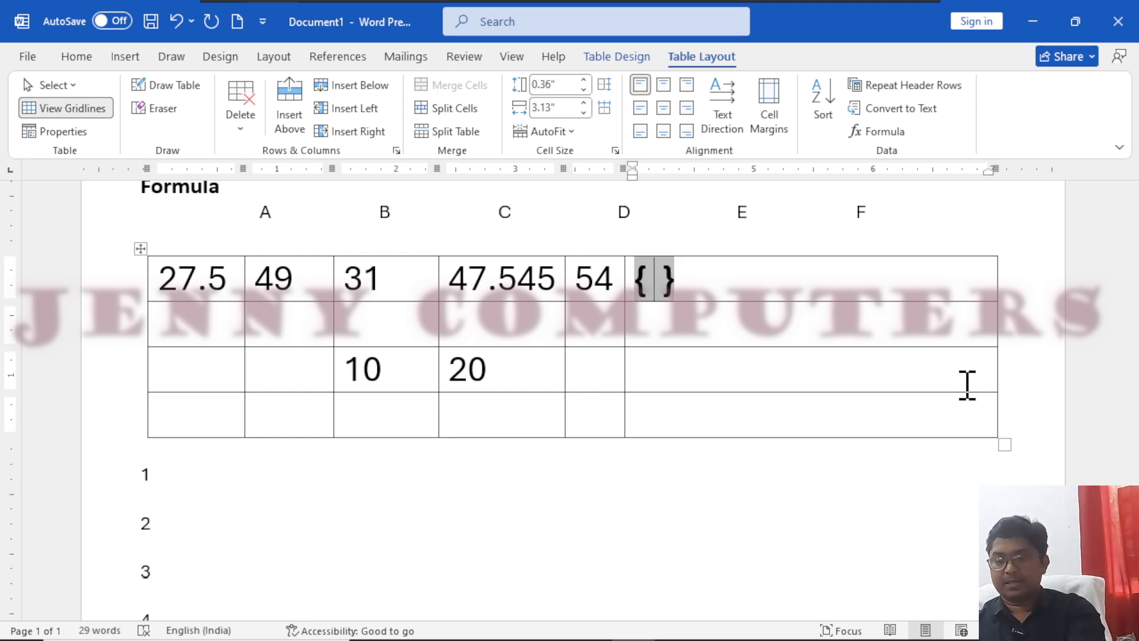
pyautogui.write('produ')
pyautogui.press('BackSpace')
pyautogui.press('BackSpace')
pyautogui.press('BackSpace')
pyautogui.press('F1')
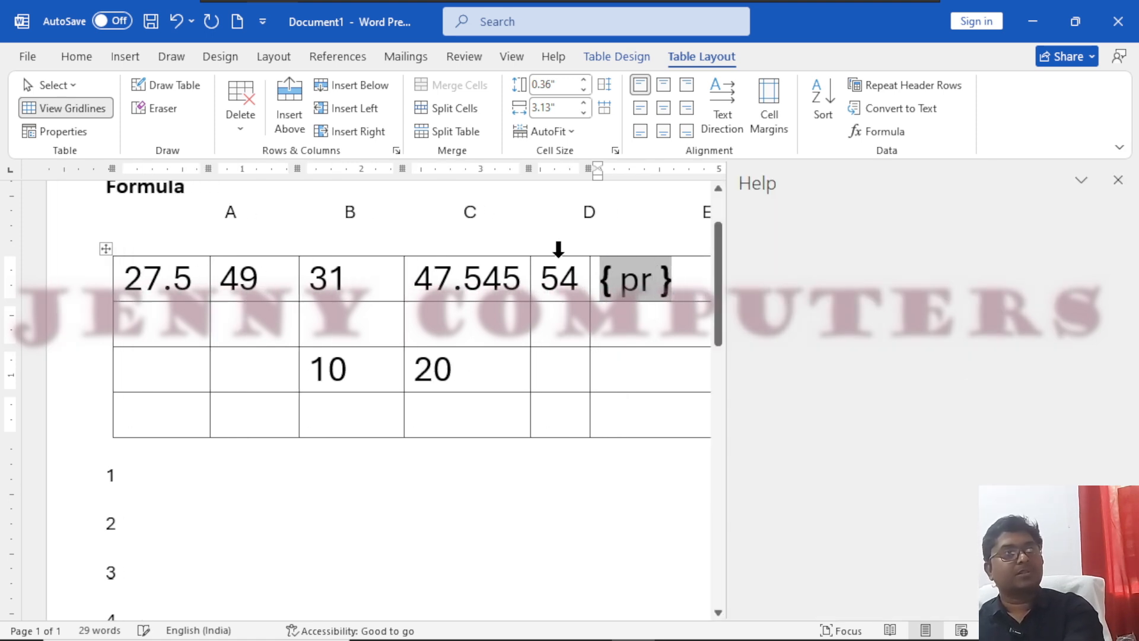
pyautogui.click(1118, 180)
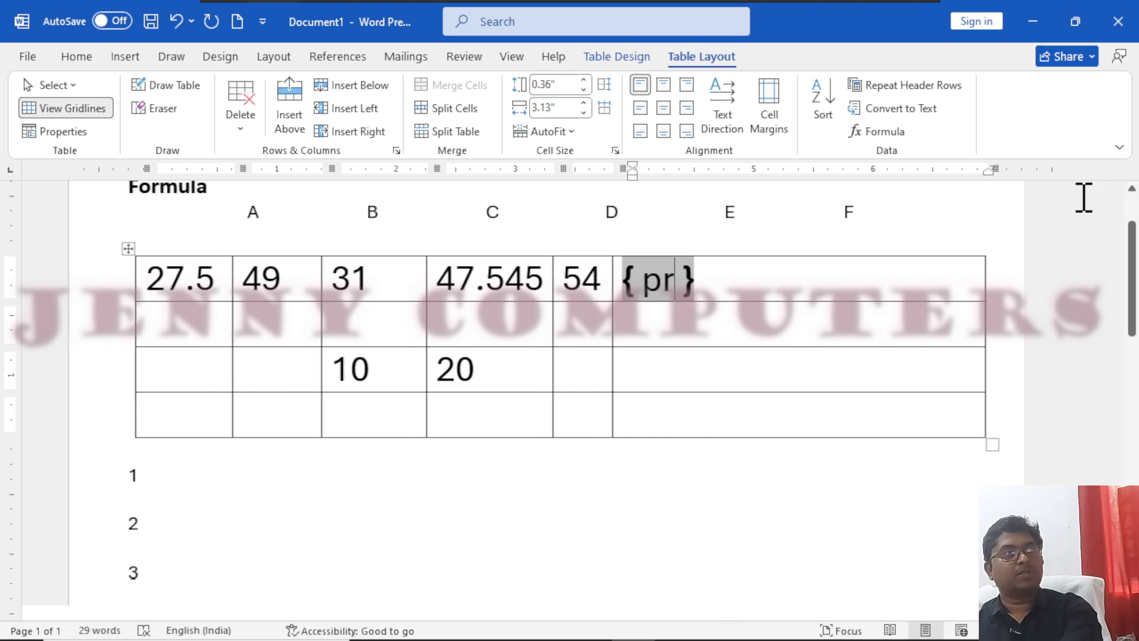
# - Enter 10 in the third row's fifth cell and clear the 10 from that row's third cell
pyautogui.click(604, 379)
pyautogui.write('10')
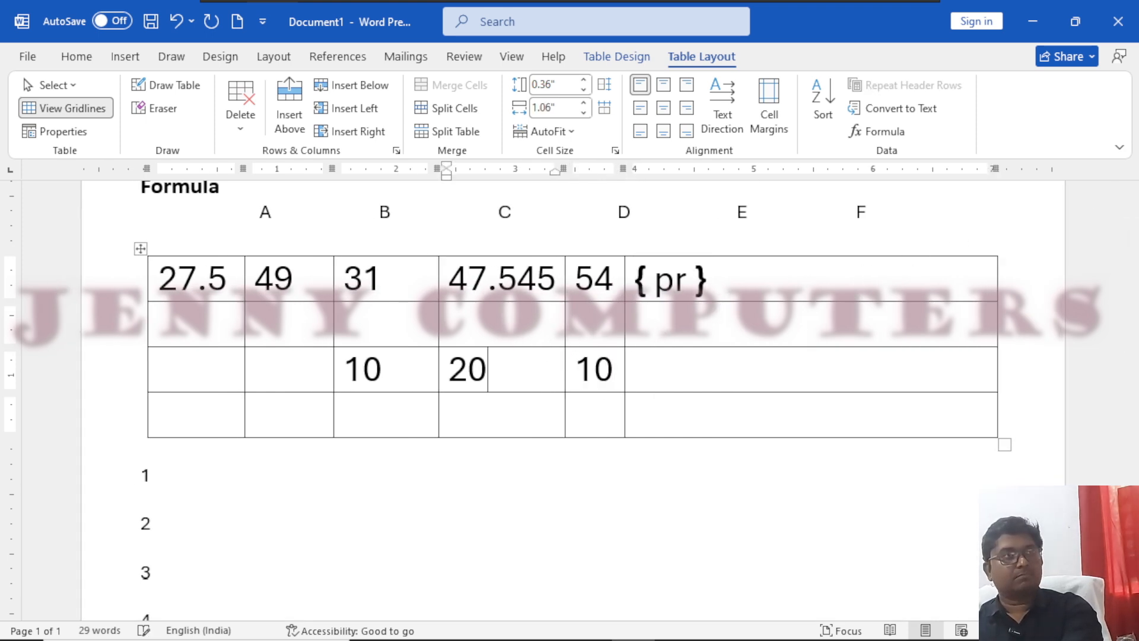
pyautogui.press('Left')
pyautogui.press('Left')
pyautogui.press('Left')
pyautogui.press('BackSpace')
pyautogui.press('BackSpace')
# - Insert a field in the third row's last cell with the code product(left)
pyautogui.press('Tab')
pyautogui.press('Tab')
pyautogui.press('Tab')
pyautogui.hotkey('ctrl', 'F9')
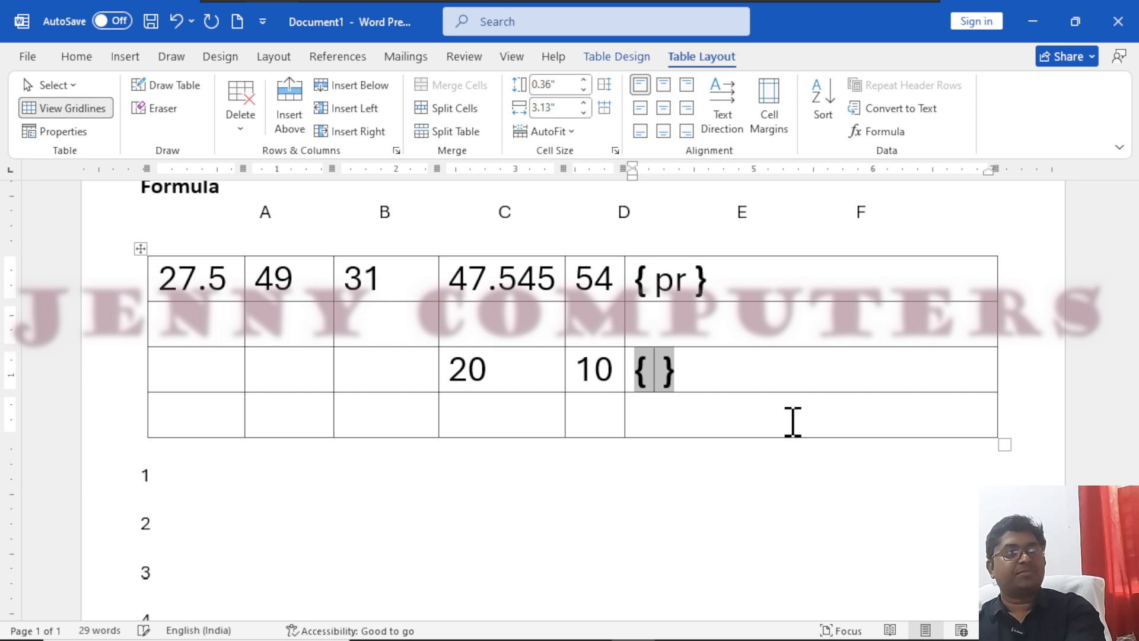
pyautogui.write('product ')
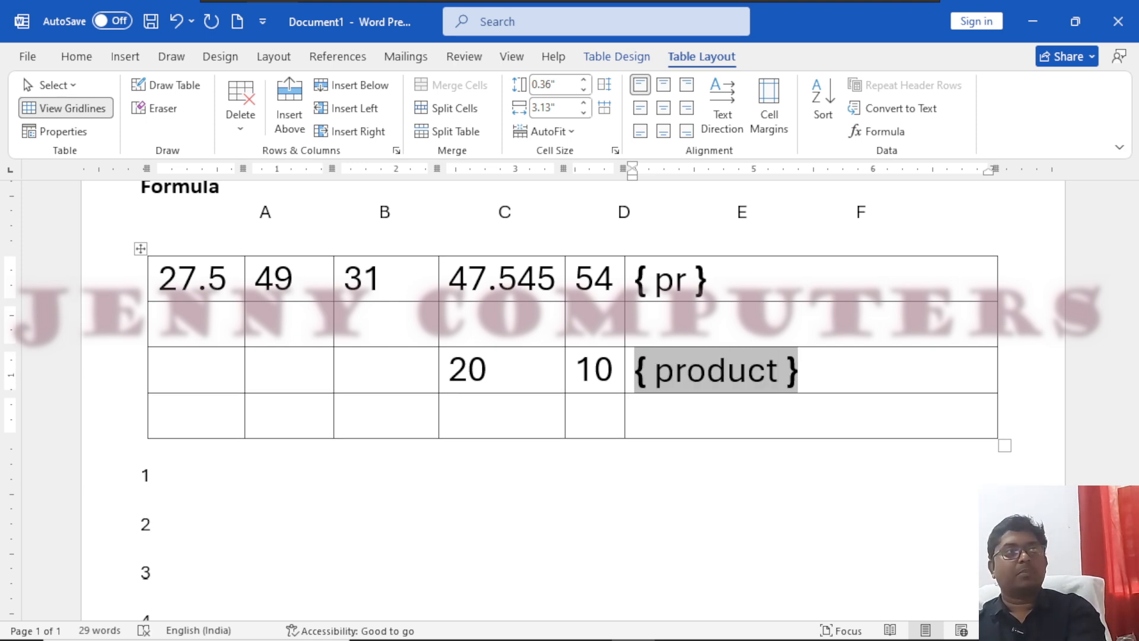
pyautogui.write('(left')
pyautogui.press('Right')
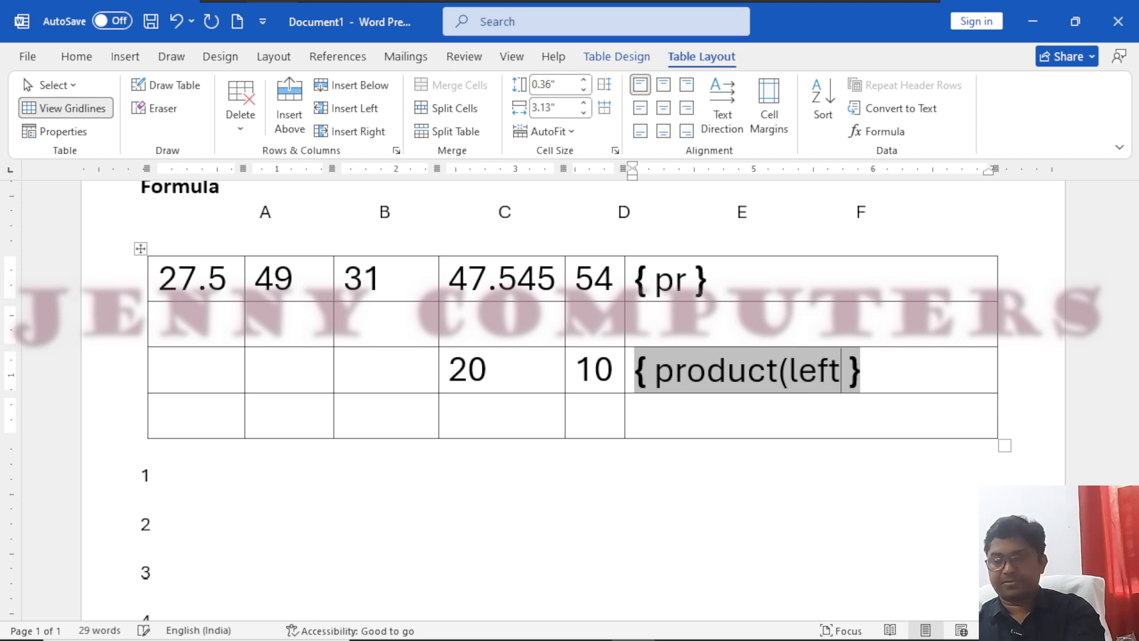
pyautogui.write(')')
# - Add an equals sign before product in the field code and update the field to calculate it
pyautogui.press('Left')
pyautogui.press('Left')
pyautogui.press('Left')
pyautogui.press('Left')
pyautogui.press('Left')
pyautogui.press('Left')
pyautogui.press('Left')
pyautogui.press('Left')
pyautogui.press('Left')
pyautogui.press('Left')
pyautogui.press('Left')
pyautogui.press('Left')
pyautogui.press('Left')
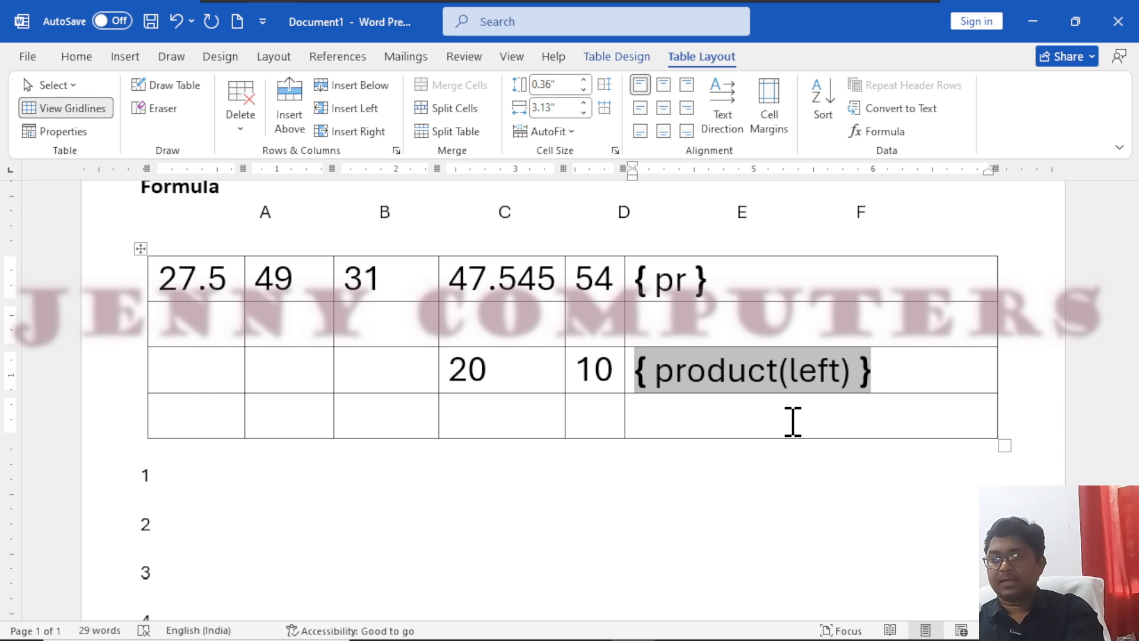
pyautogui.write('=')
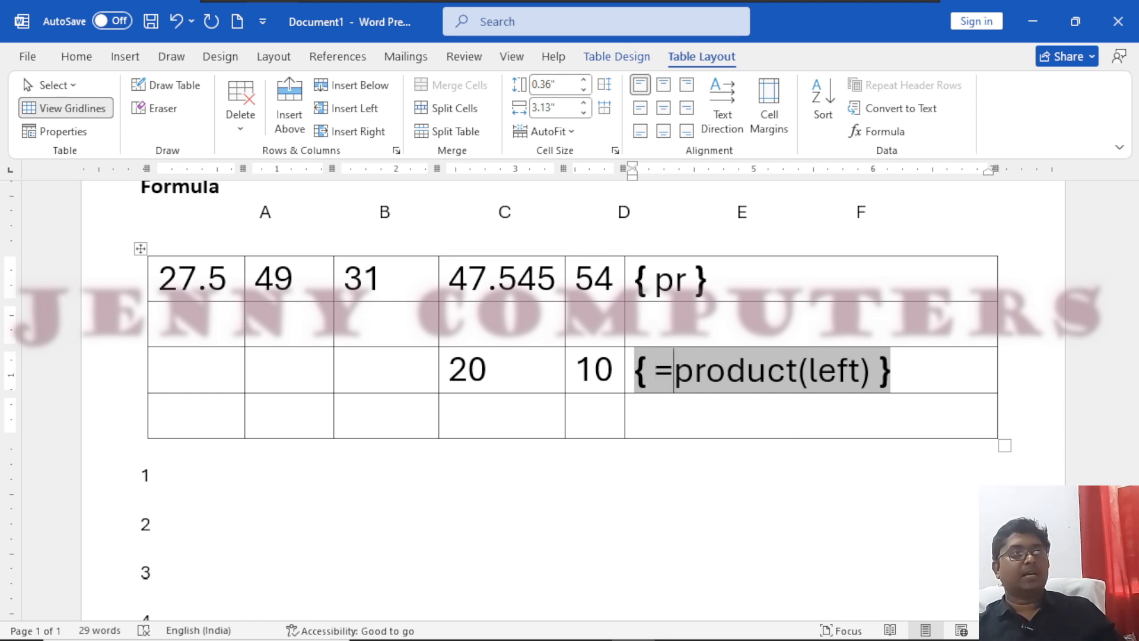
pyautogui.press('F9')
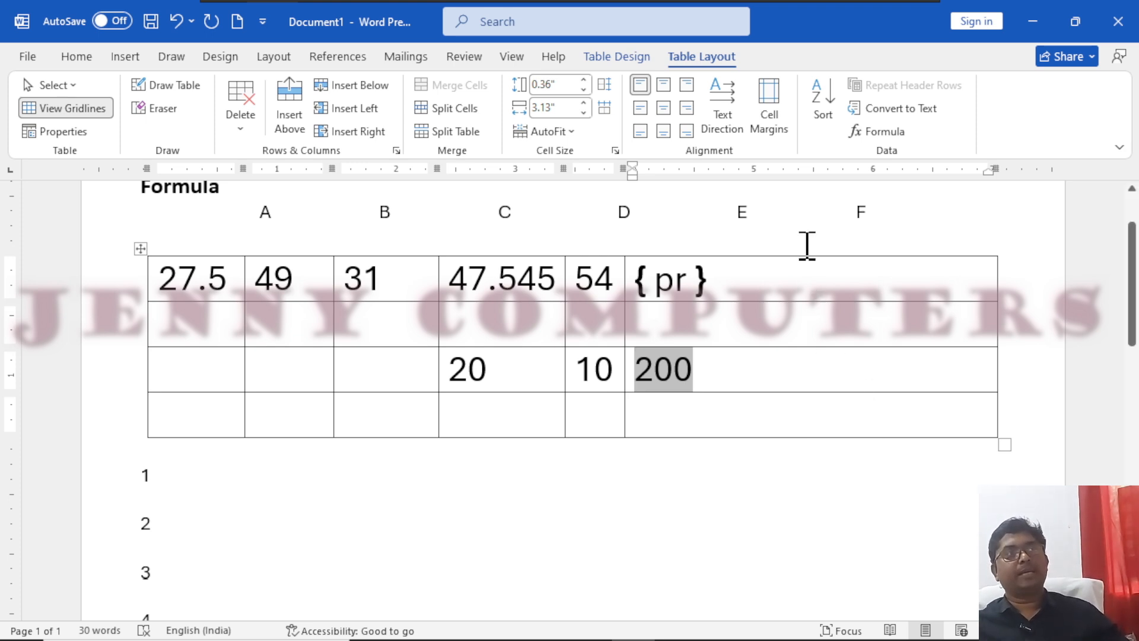
# - Look up MOD in the Formula dialog's function list and close the dialog without inserting anything
pyautogui.click(883, 132)
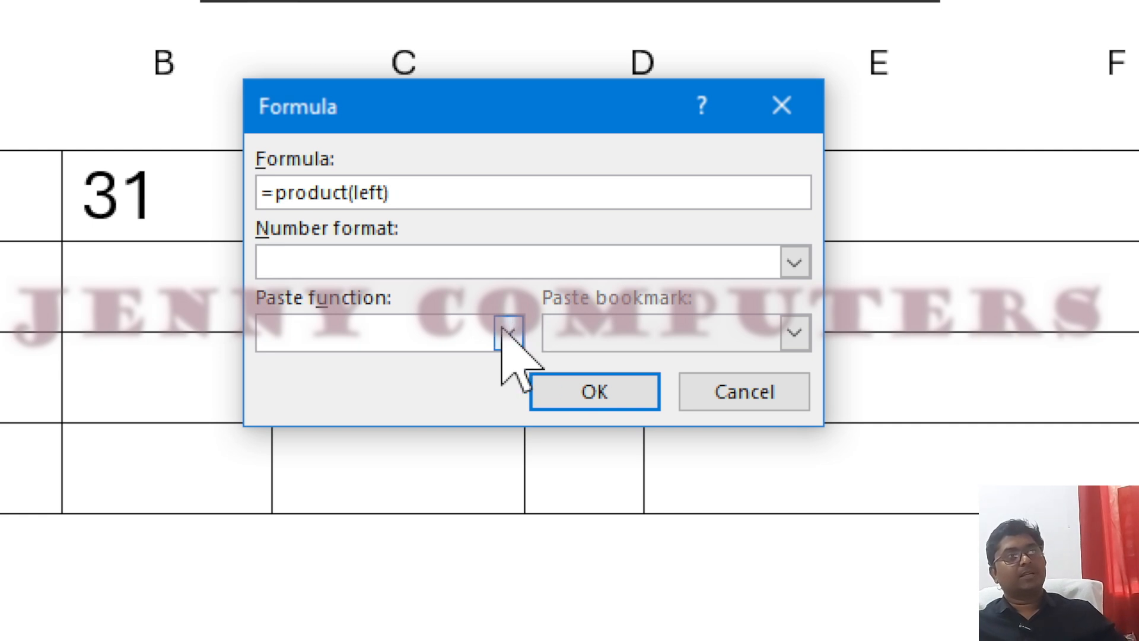
pyautogui.click(503, 331)
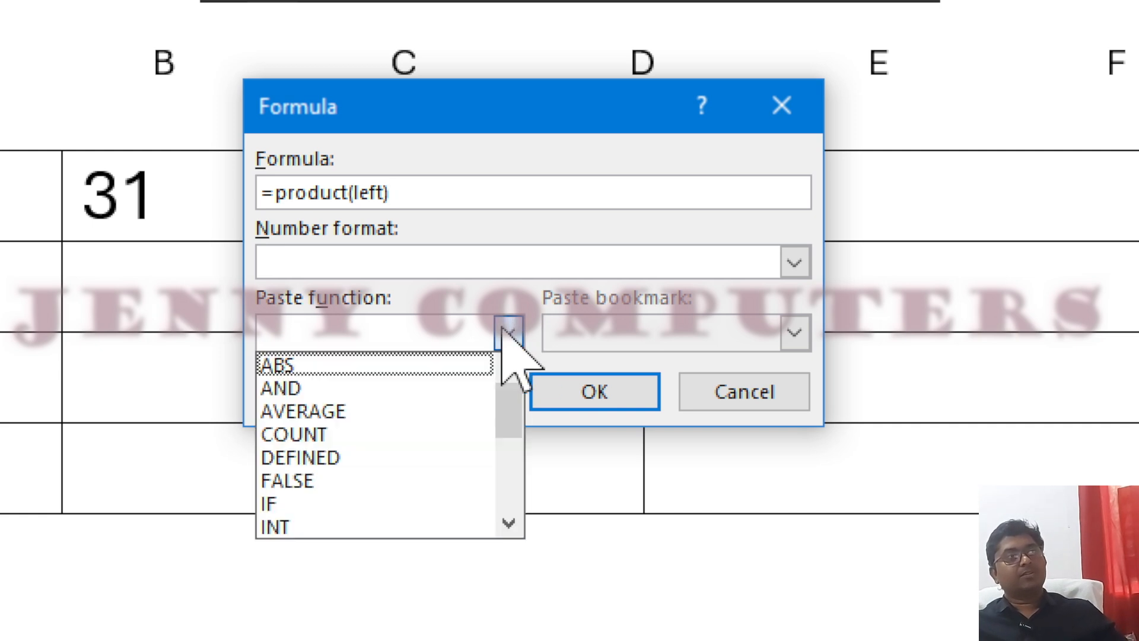
pyautogui.scroll(-1, 403, 463)
pyautogui.scroll(-2, 389, 474)
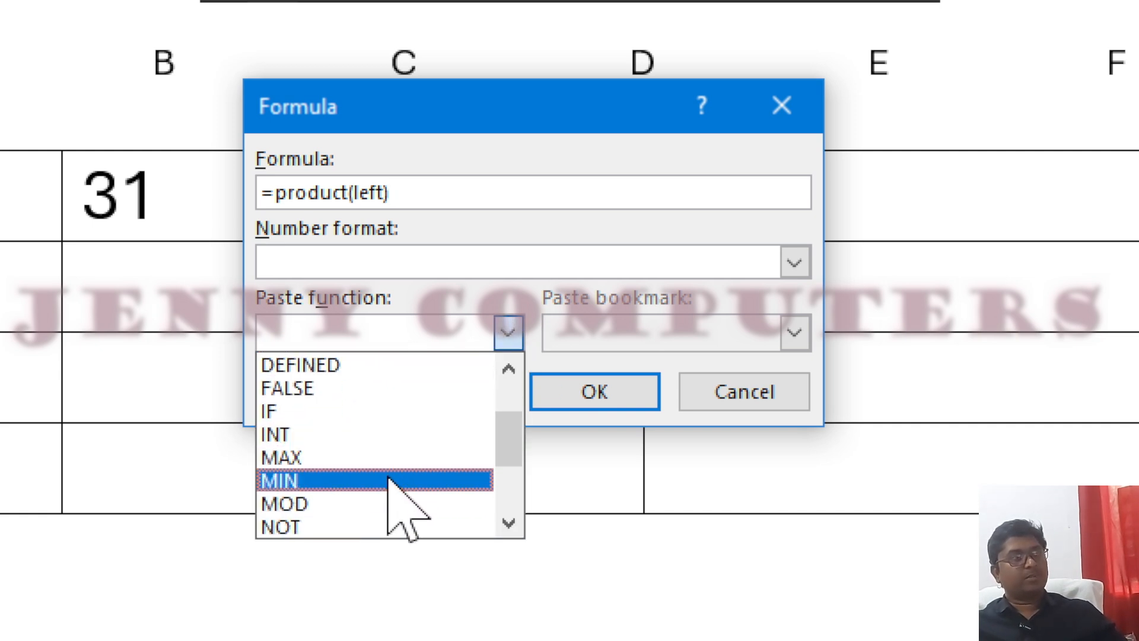
pyautogui.scroll(-1, 391, 486)
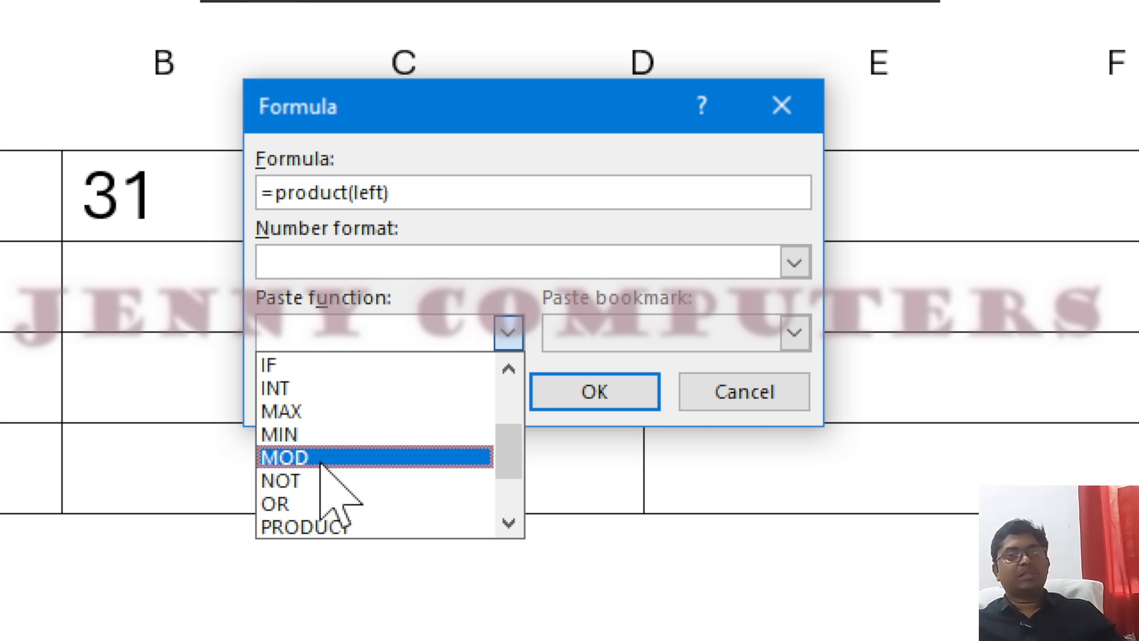
pyautogui.click(744, 394)
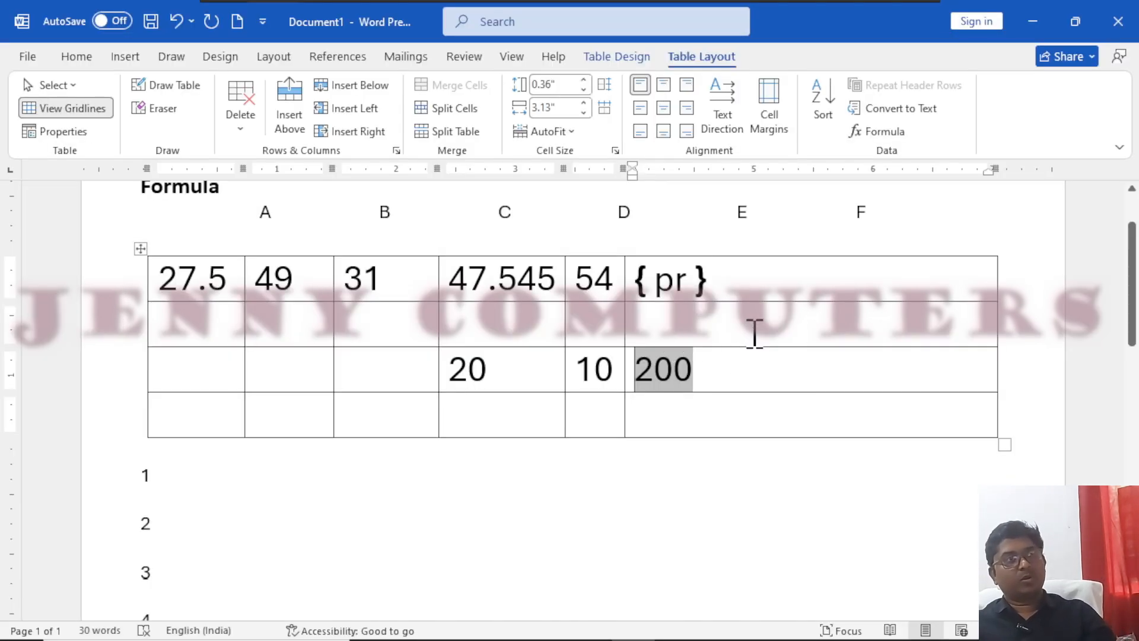
# - Draw the long division of 10 by 2 over the page, with quotient 5 and remainder 0 marked R, and clear the drawing
pyautogui.click(762, 330)
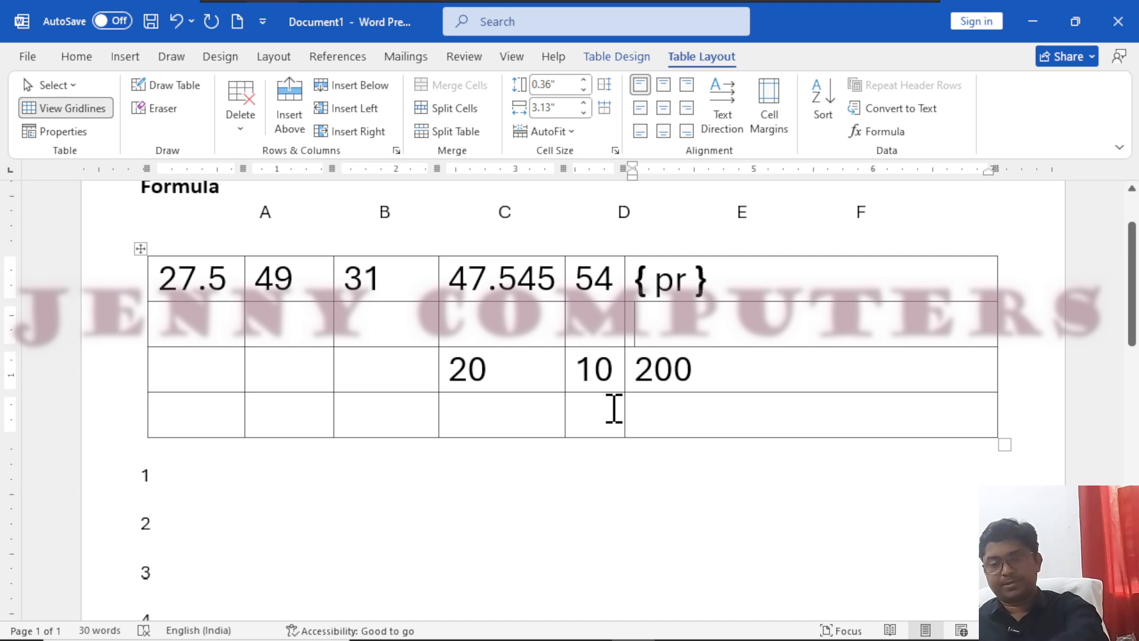
pyautogui.moveTo(630, 459)
pyautogui.mouseDown()
pyautogui.moveTo(647, 489)
pyautogui.moveTo(660, 464)
pyautogui.mouseUp()
pyautogui.moveTo(578, 447); pyautogui.dragTo(602, 507)
pyautogui.moveTo(565, 435); pyautogui.dragTo(695, 435)
pyautogui.moveTo(528, 457); pyautogui.dragTo(567, 502)
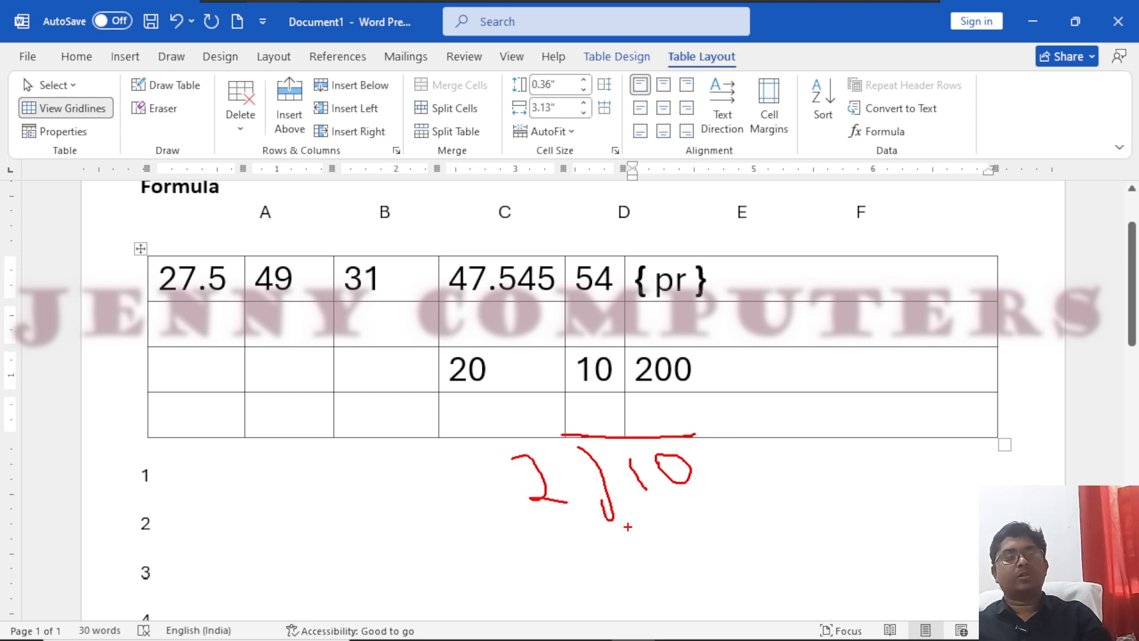
pyautogui.moveTo(610, 389)
pyautogui.mouseDown()
pyautogui.moveTo(632, 414)
pyautogui.moveTo(619, 418)
pyautogui.mouseUp()
pyautogui.moveTo(602, 386); pyautogui.dragTo(628, 384)
pyautogui.moveTo(669, 499)
pyautogui.mouseDown()
pyautogui.moveTo(677, 517)
pyautogui.moveTo(712, 521)
pyautogui.moveTo(692, 504)
pyautogui.mouseUp()
pyautogui.moveTo(681, 556)
pyautogui.mouseDown()
pyautogui.moveTo(787, 548)
pyautogui.moveTo(767, 603)
pyautogui.moveTo(760, 591)
pyautogui.moveTo(823, 519)
pyautogui.moveTo(861, 571)
pyautogui.mouseUp()
pyautogui.moveTo(852, 537)
pyautogui.mouseDown()
pyautogui.moveTo(859, 555)
pyautogui.moveTo(904, 575)
pyautogui.moveTo(925, 614)
pyautogui.moveTo(840, 522)
pyautogui.mouseUp()
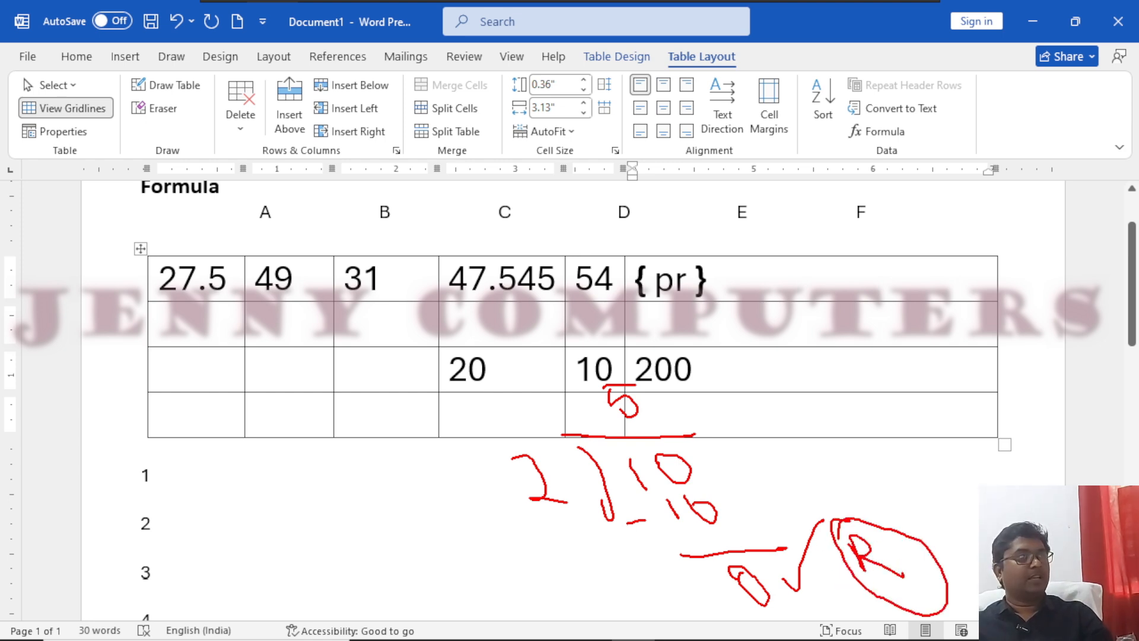
pyautogui.press('Escape')
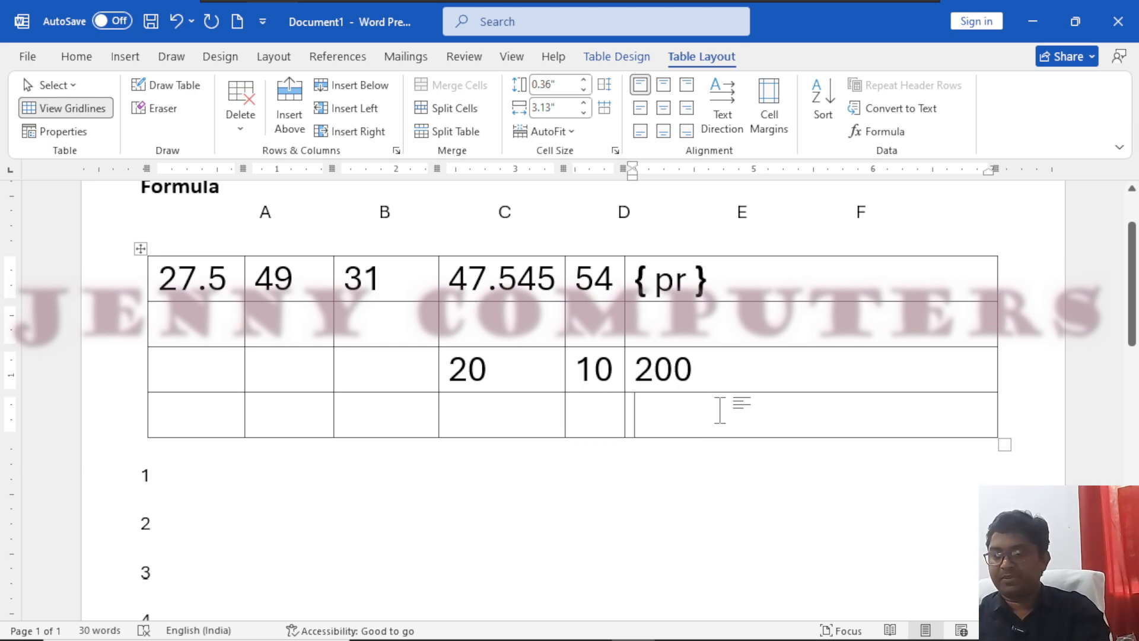
# - Insert the field =mod(10,2) in the fourth row's last cell and update it to calculate the remainder
pyautogui.hotkey('ctrl', 'F9')
pyautogui.write('=mod')
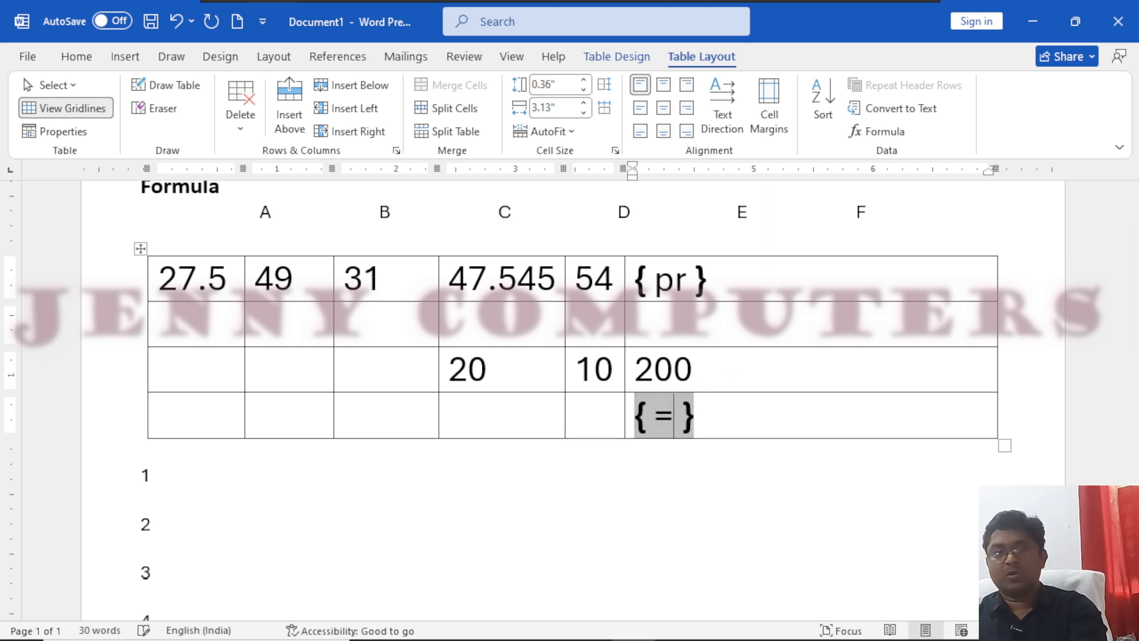
pyautogui.write('(102')
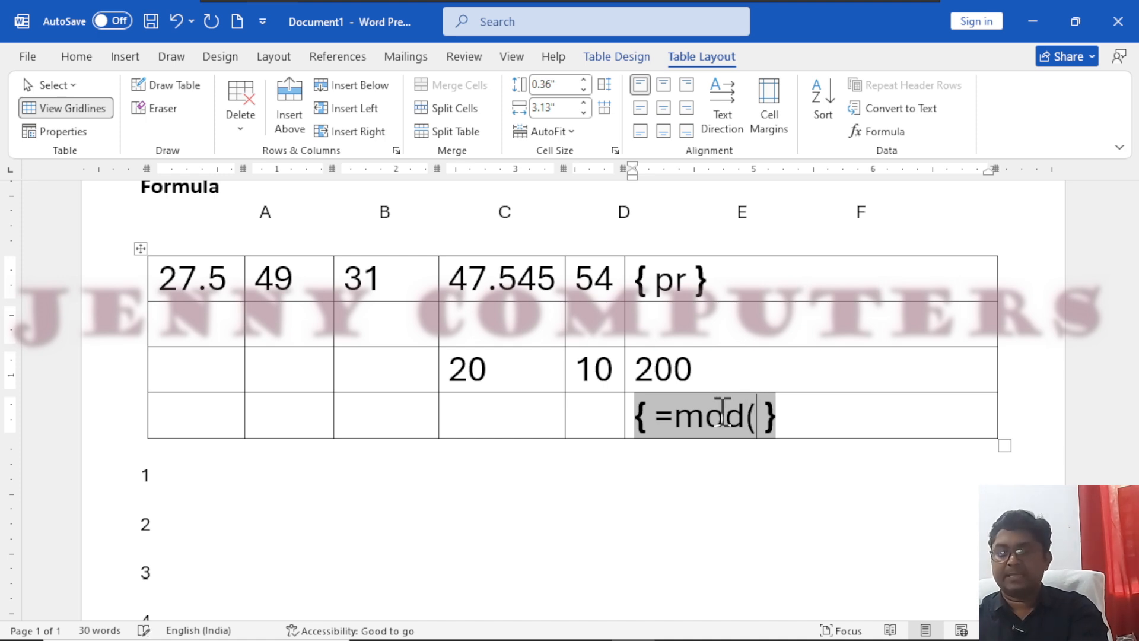
pyautogui.write(')')
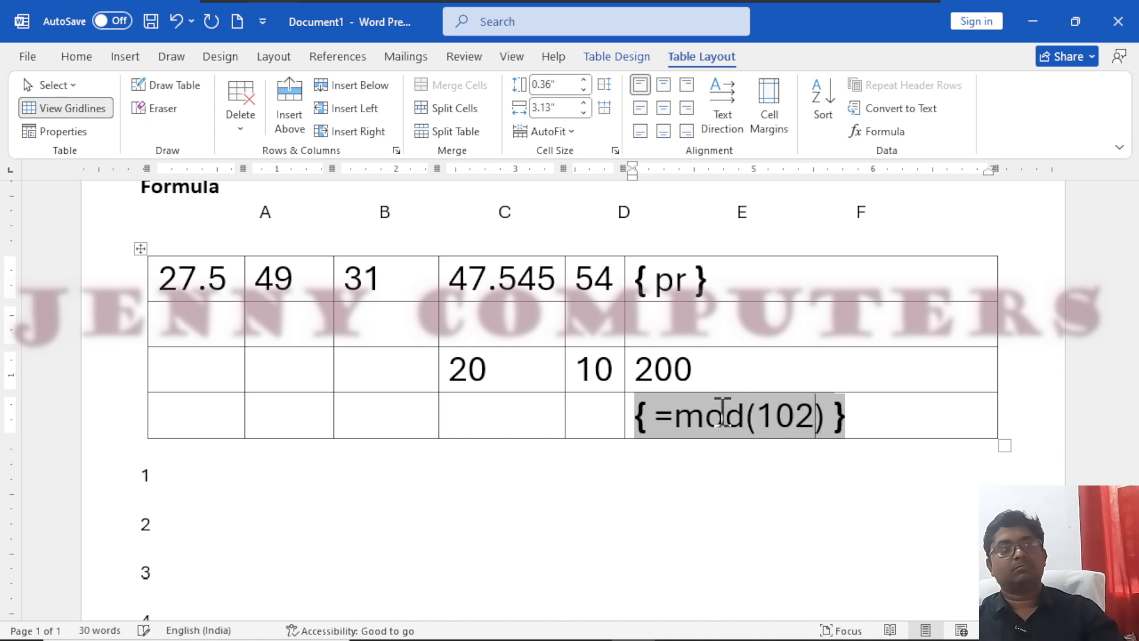
pyautogui.press('BackSpace')
pyautogui.press('BackSpace')
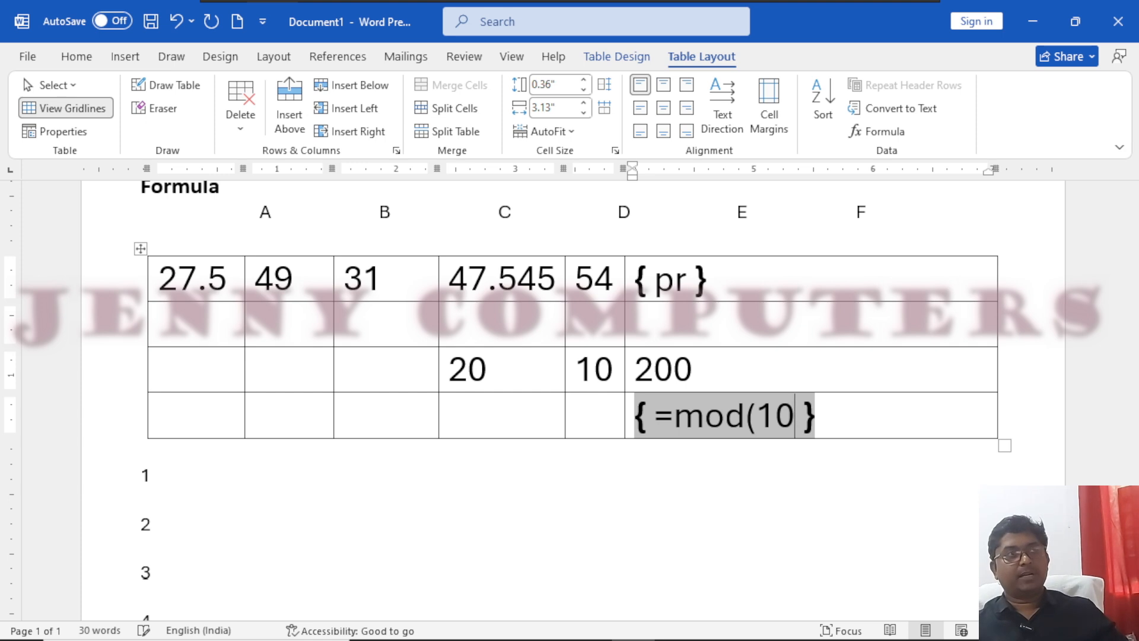
pyautogui.write(',')
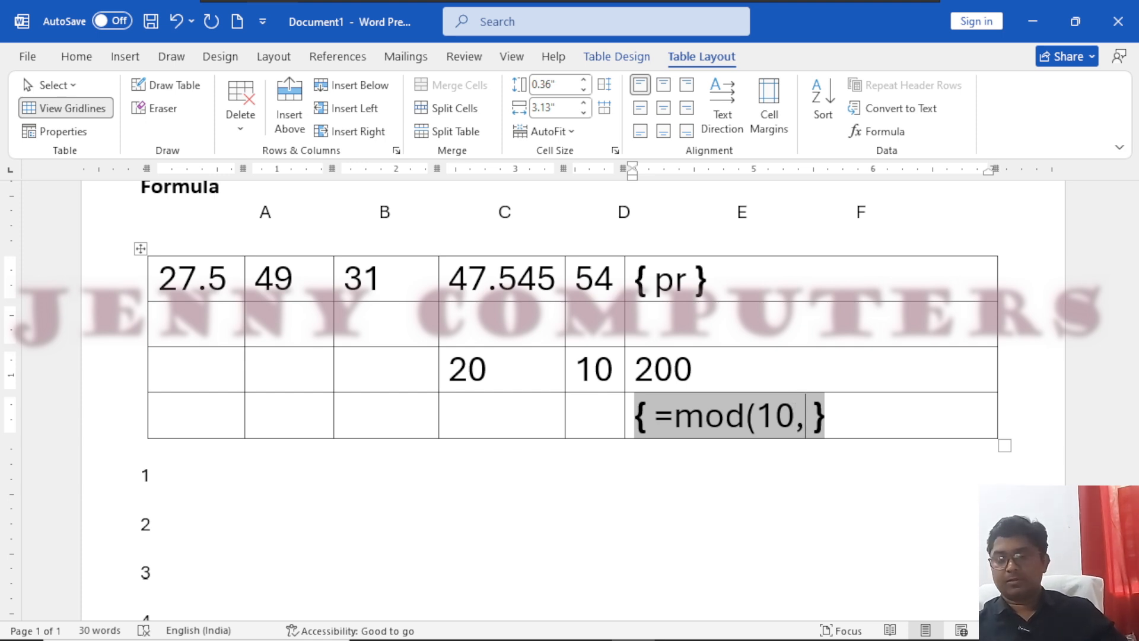
pyautogui.write('2')
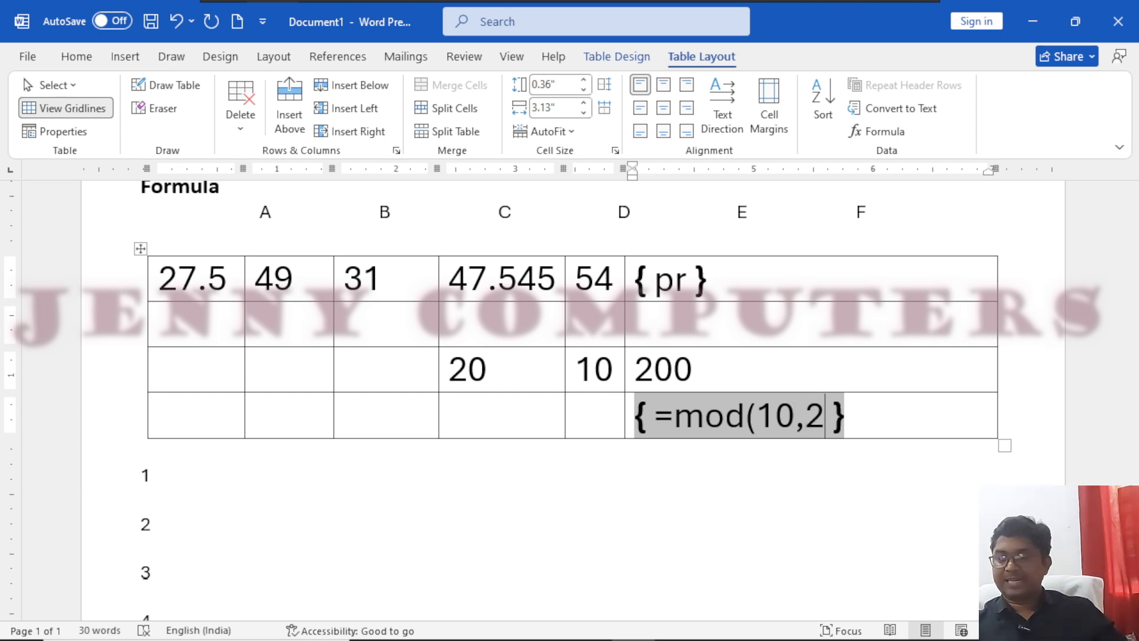
pyautogui.write(')')
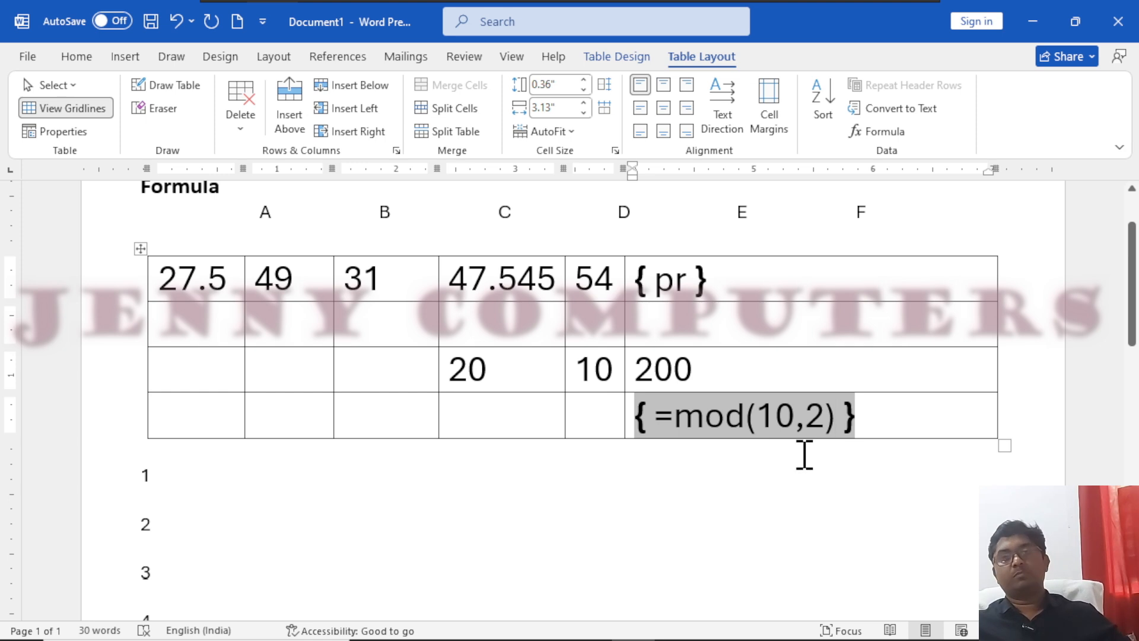
pyautogui.moveTo(1009, 640)
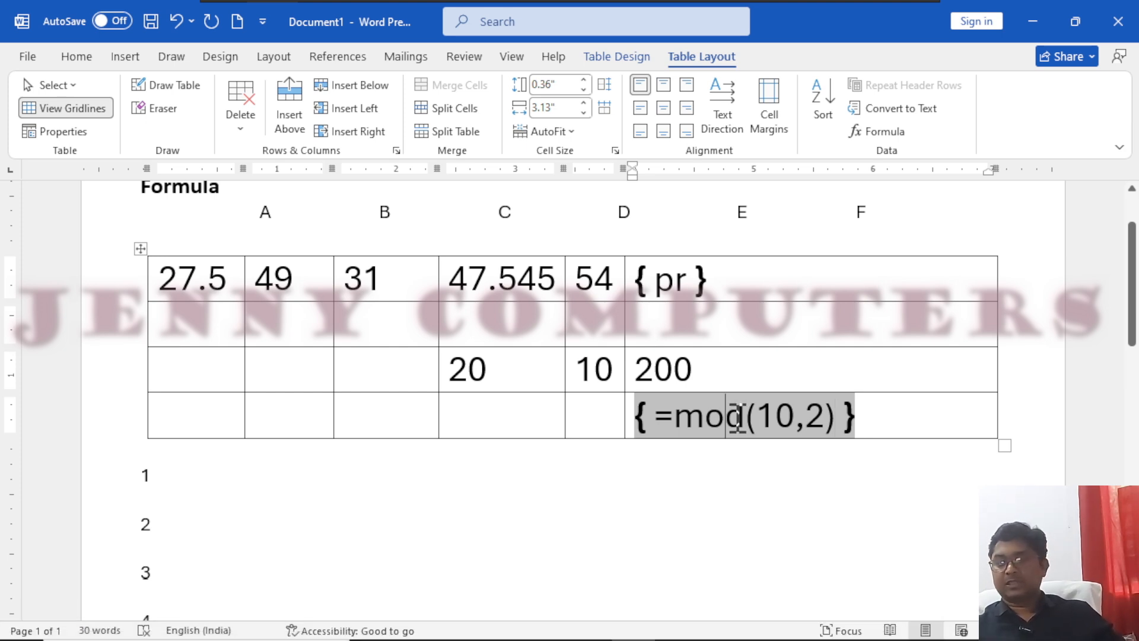
pyautogui.press('F9')
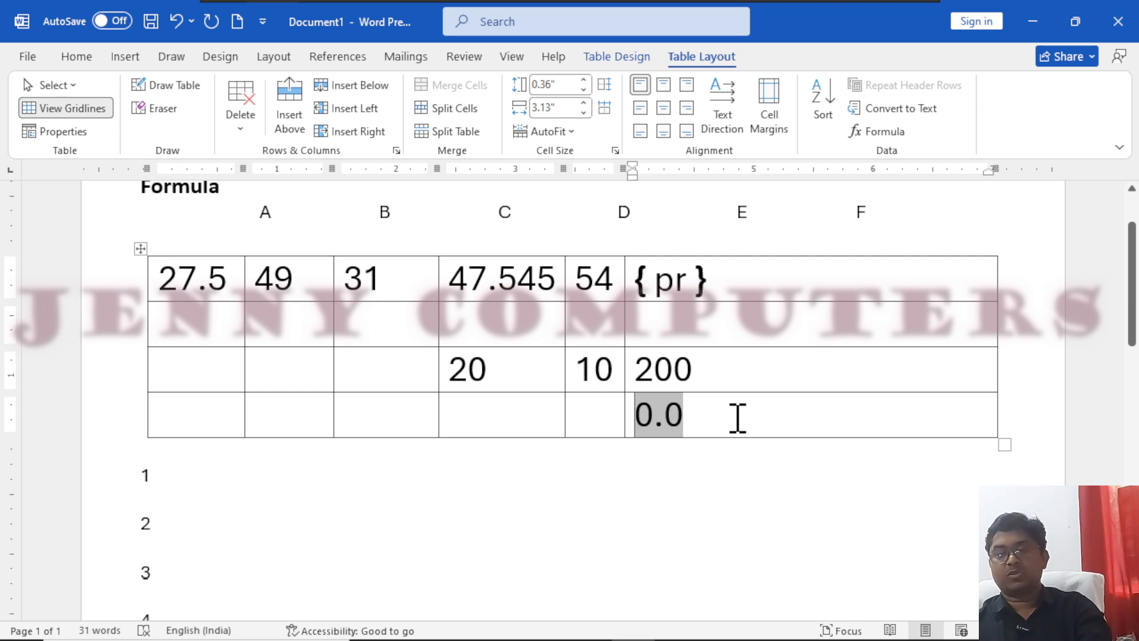
# - Show the MOD field's code, change its first argument to 11 and update the field
pyautogui.hotkey('shift', 'F9')
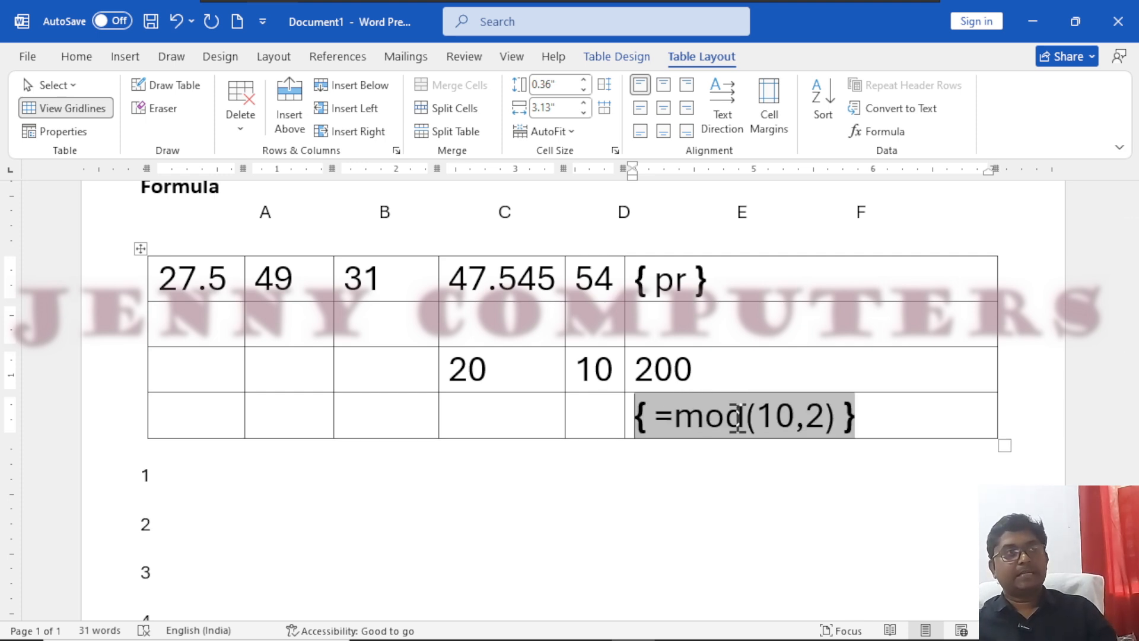
pyautogui.click(795, 417)
pyautogui.press('BackSpace')
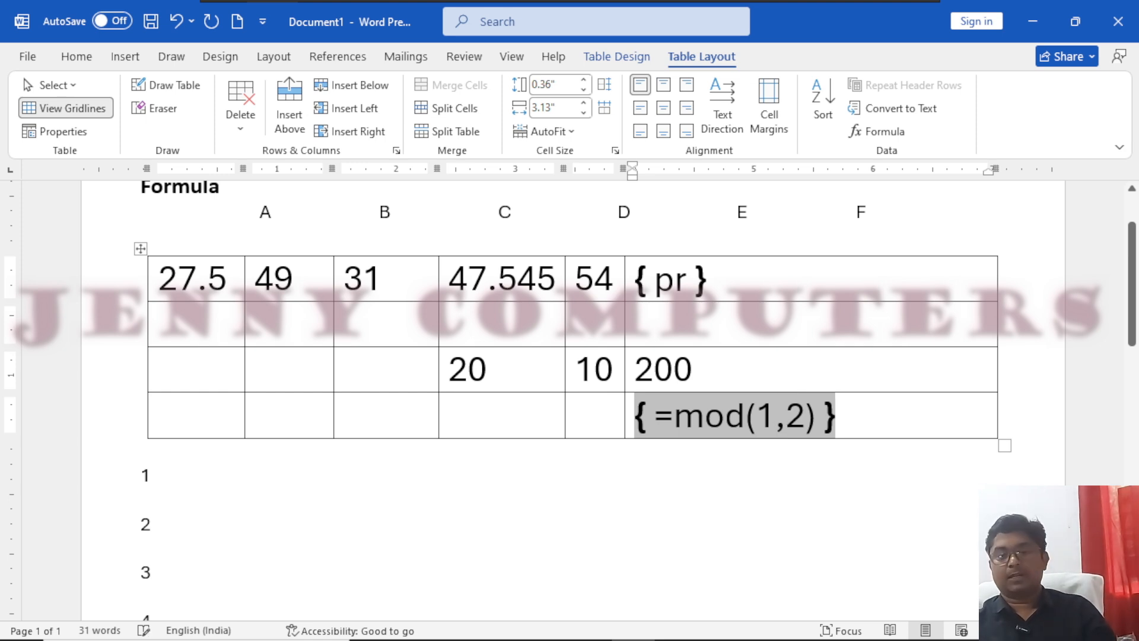
pyautogui.write('1')
pyautogui.press('F9')
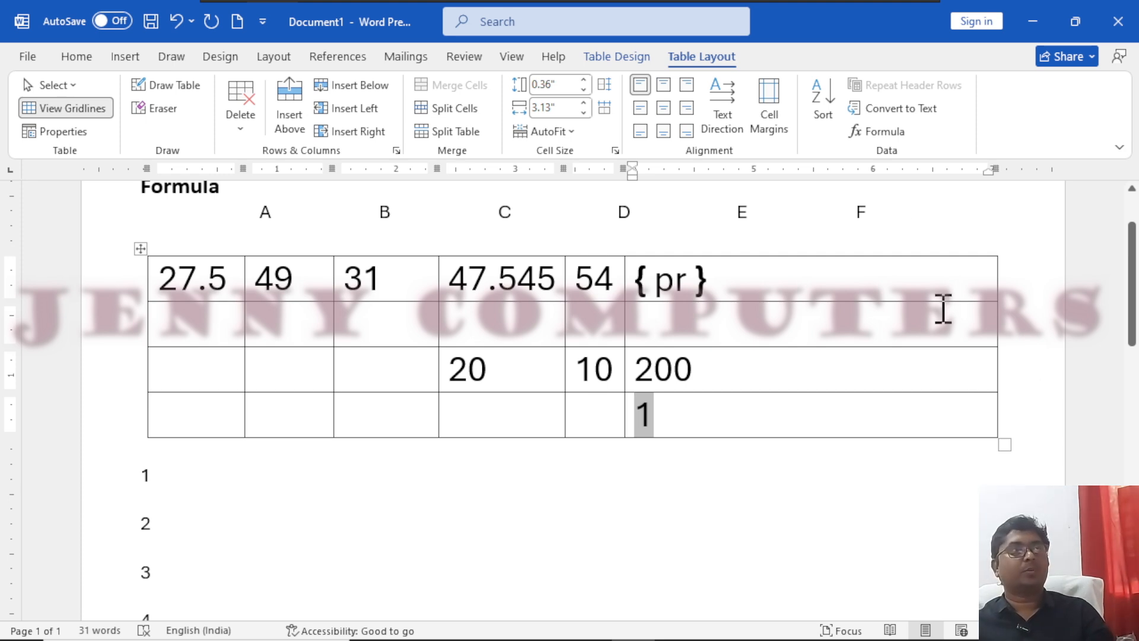
# - Look up INT in the Formula dialog's function list and close the dialog without inserting anything
pyautogui.click(877, 131)
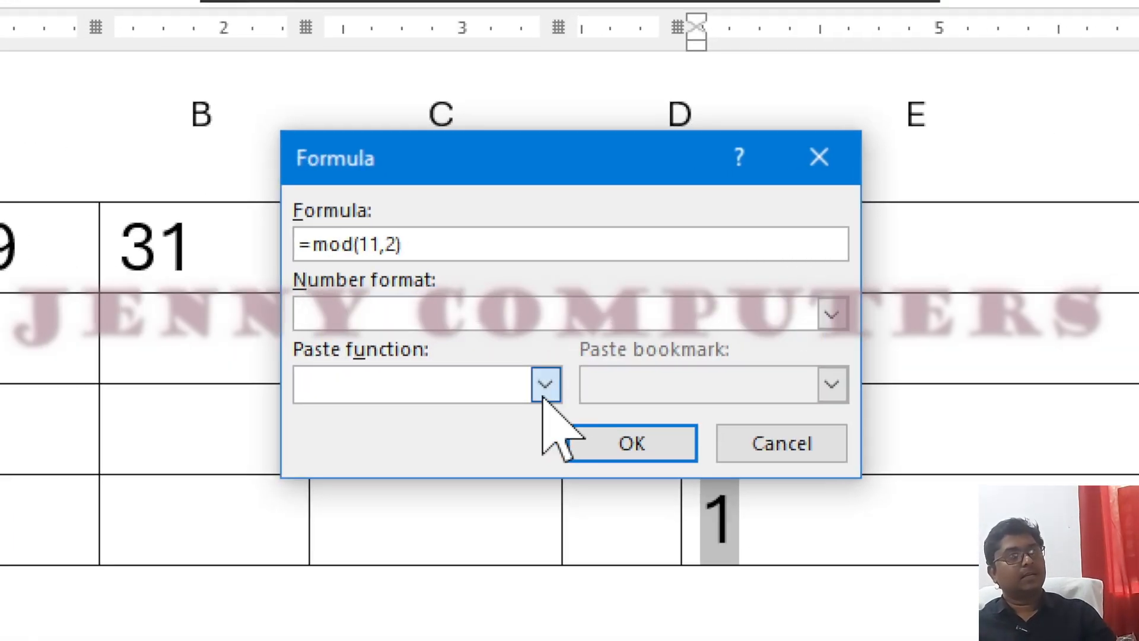
pyautogui.click(544, 386)
pyautogui.scroll(-1, 457, 534)
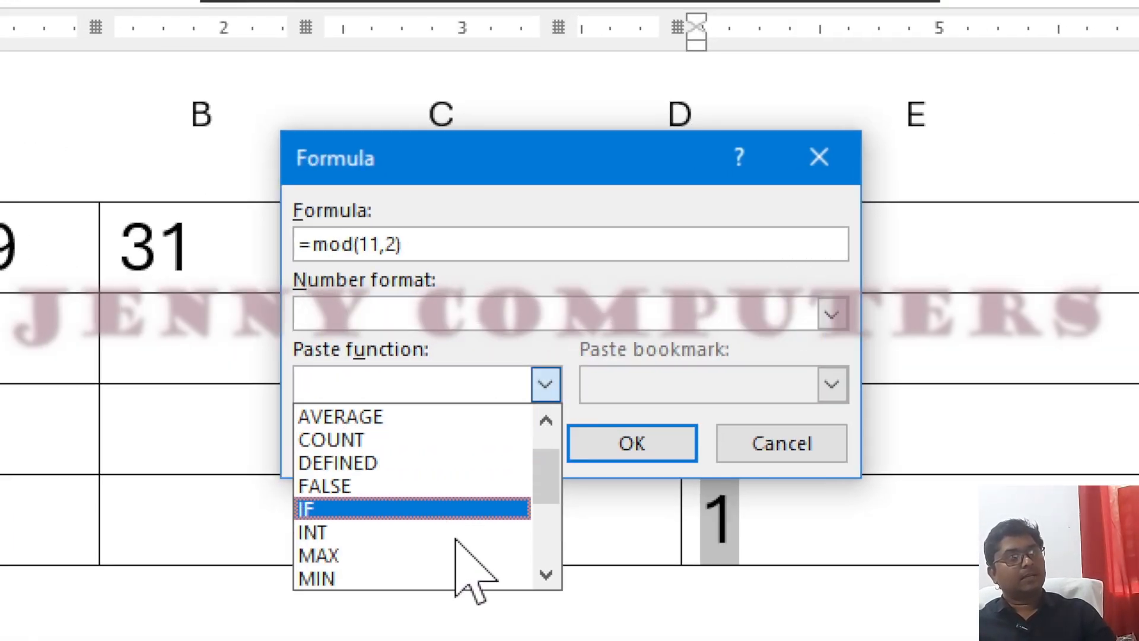
pyautogui.scroll(-2, 454, 539)
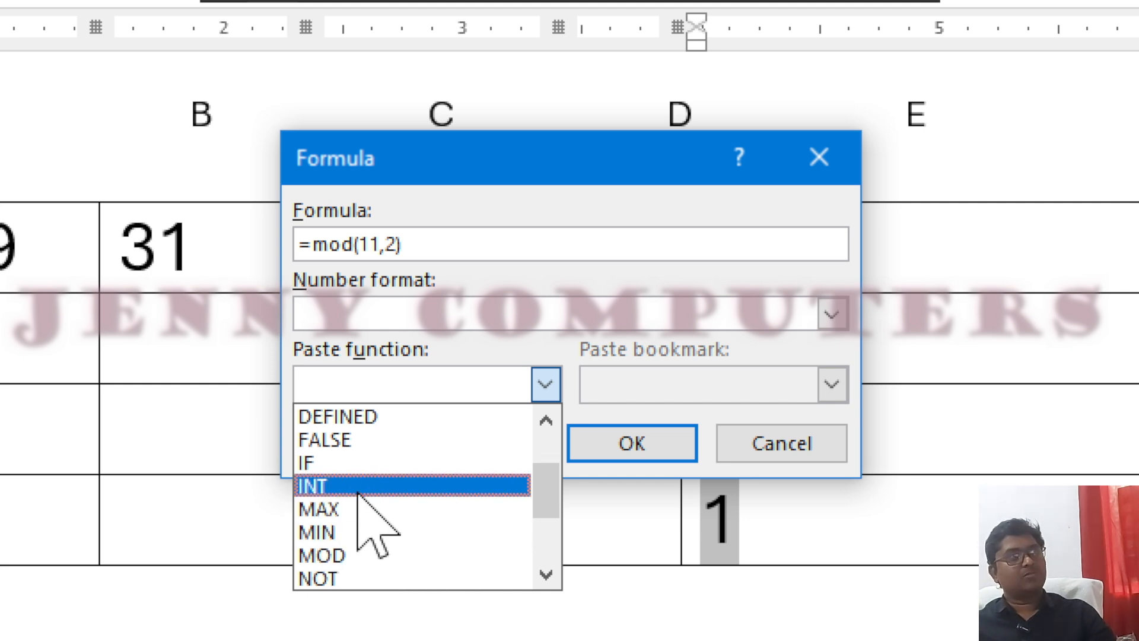
pyautogui.click(811, 445)
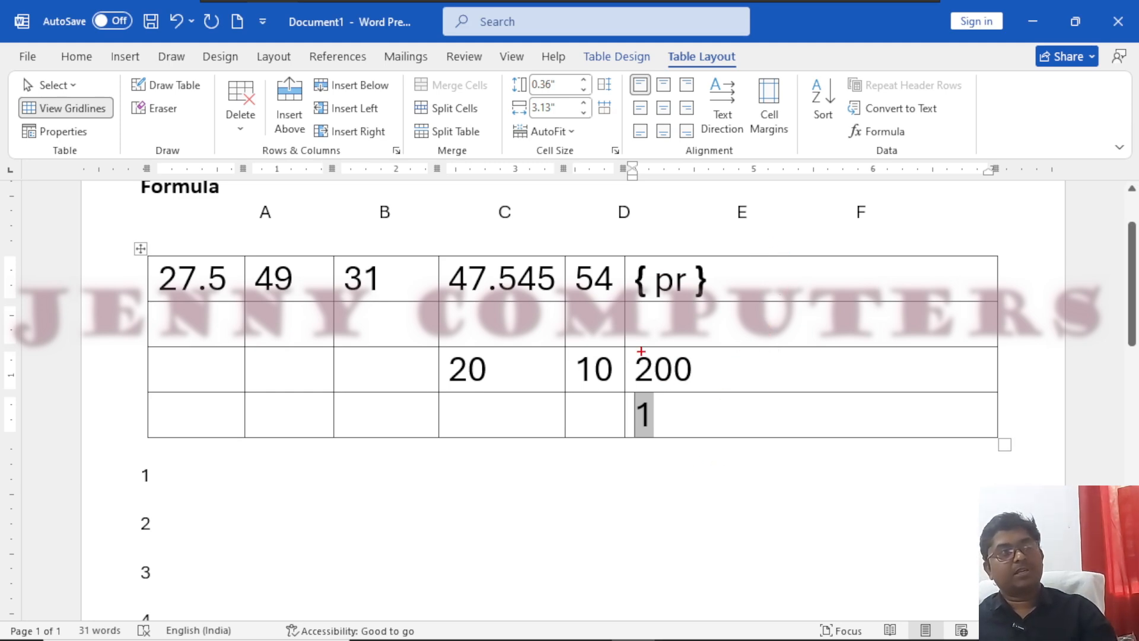
# - Box the 200 and 47.545 cells in red, underline the decimals 545 and circle the whole-number part 47
pyautogui.moveTo(630, 349); pyautogui.dragTo(697, 394)
pyautogui.moveTo(450, 257)
pyautogui.mouseDown()
pyautogui.moveTo(465, 282)
pyautogui.moveTo(560, 312)
pyautogui.moveTo(564, 302)
pyautogui.mouseUp()
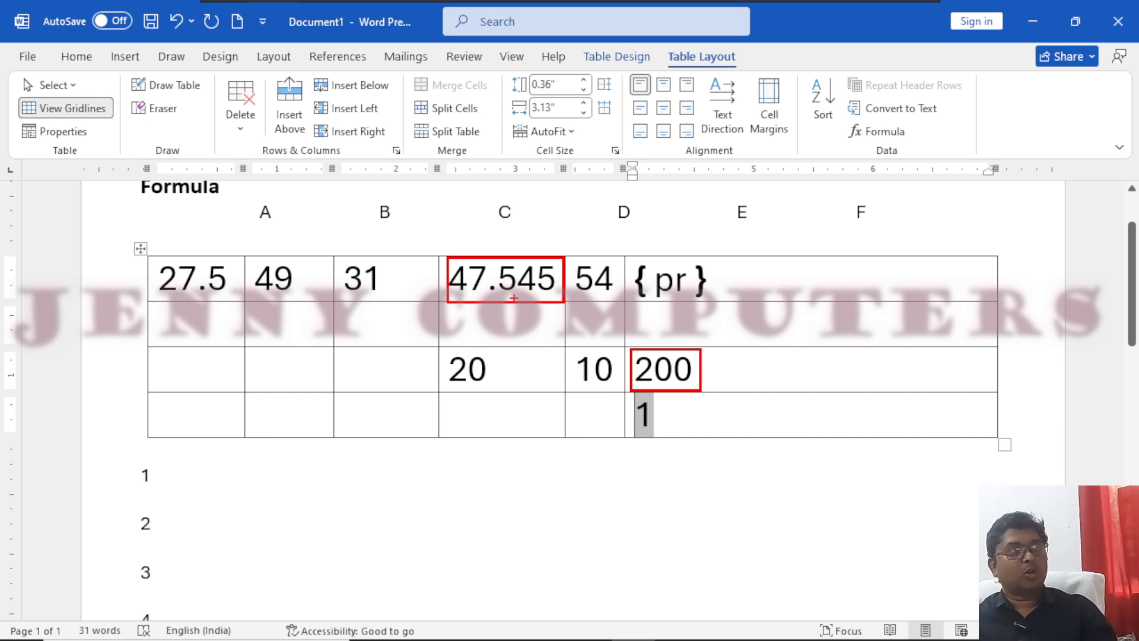
pyautogui.moveTo(504, 298); pyautogui.dragTo(550, 305)
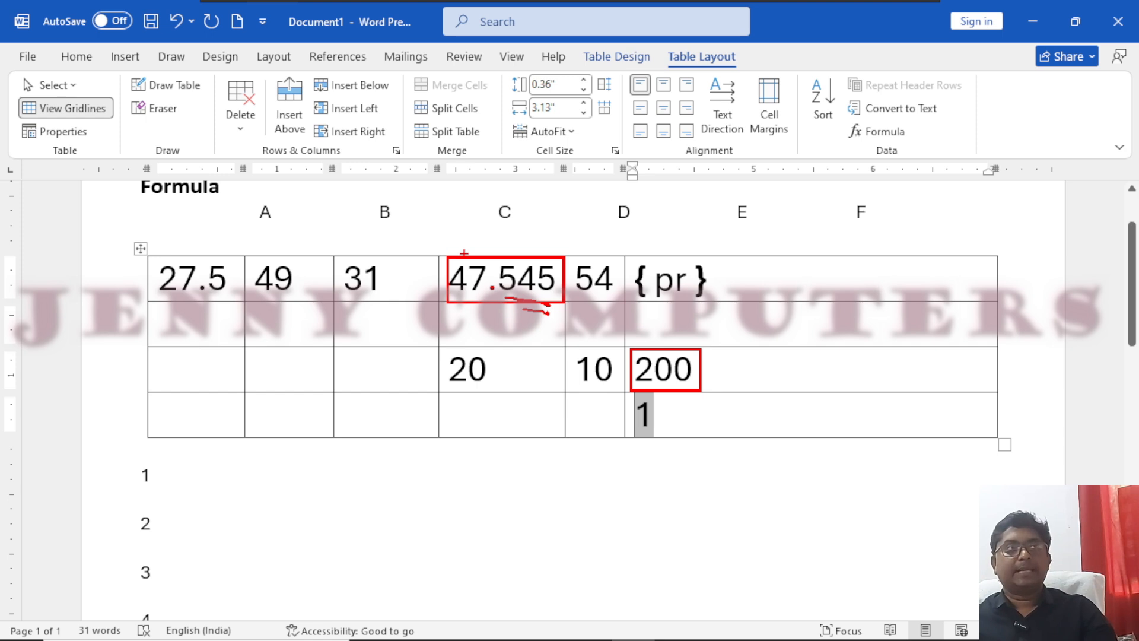
pyautogui.moveTo(454, 265)
pyautogui.mouseDown()
pyautogui.moveTo(492, 309)
pyautogui.moveTo(451, 259)
pyautogui.mouseUp()
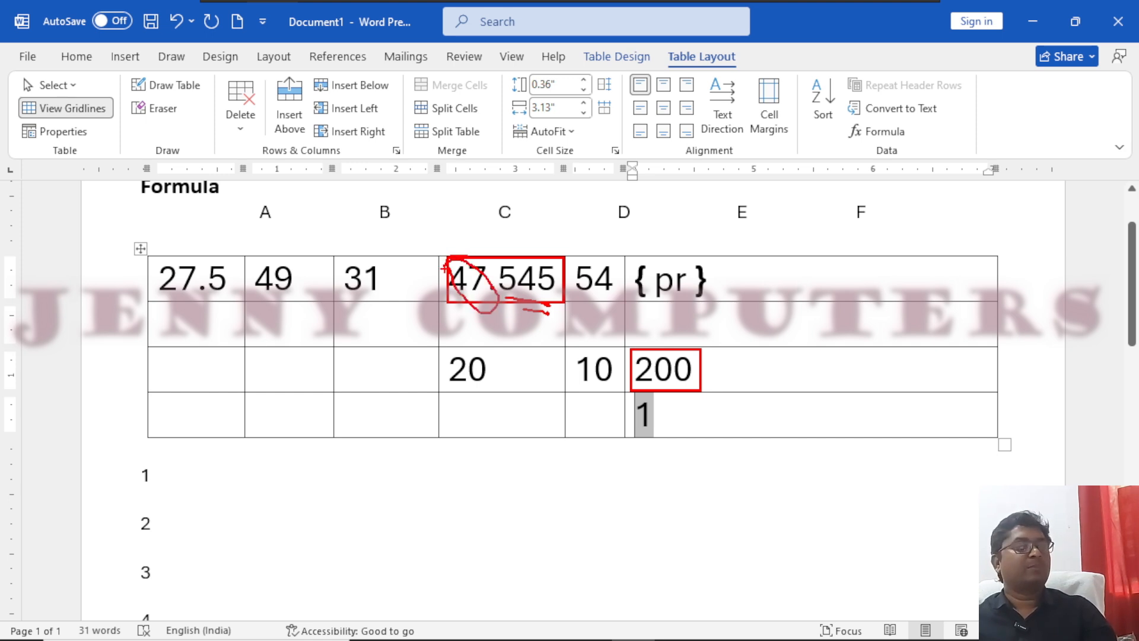
# - Clear the red annotations, insert the field =int(12.234) in the second row's last cell and update it
pyautogui.press('Escape')
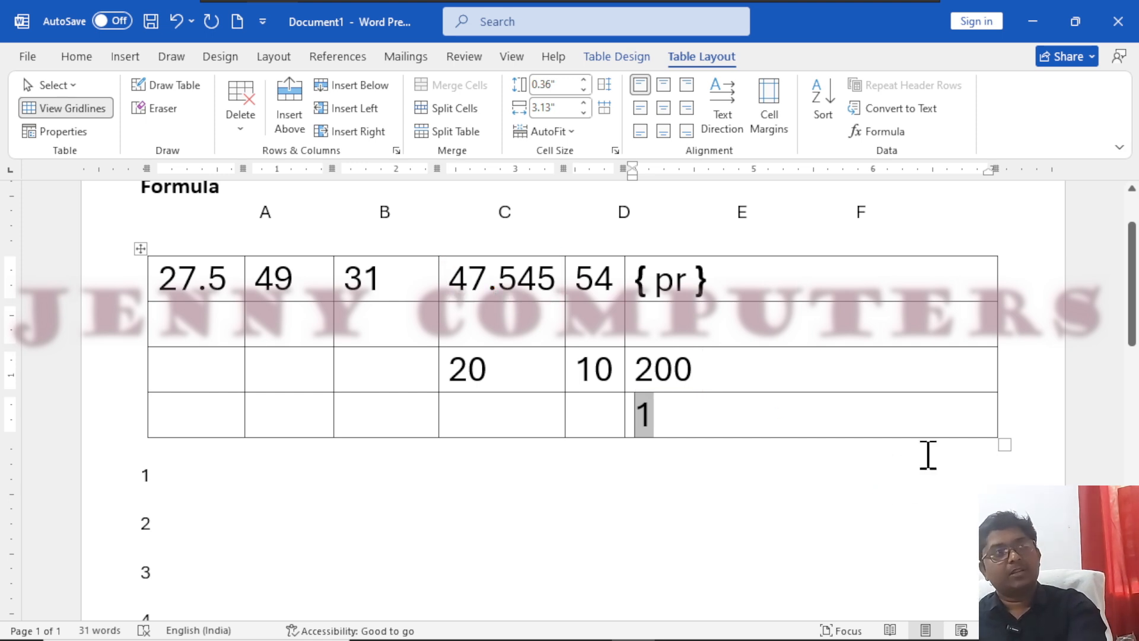
pyautogui.click(704, 324)
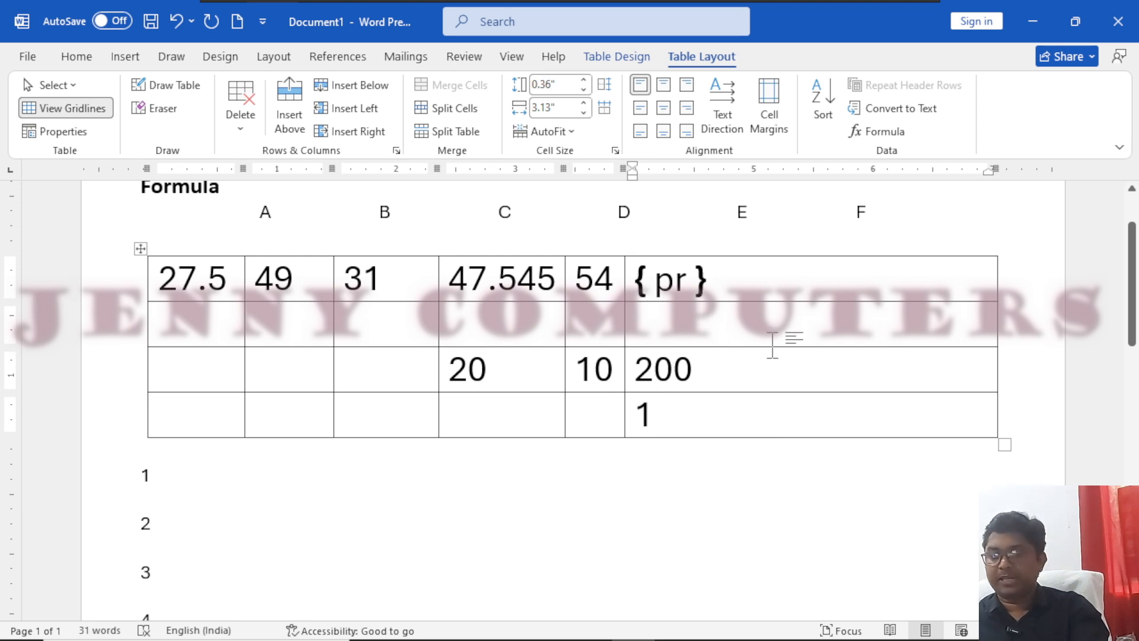
pyautogui.hotkey('ctrl', 'F9')
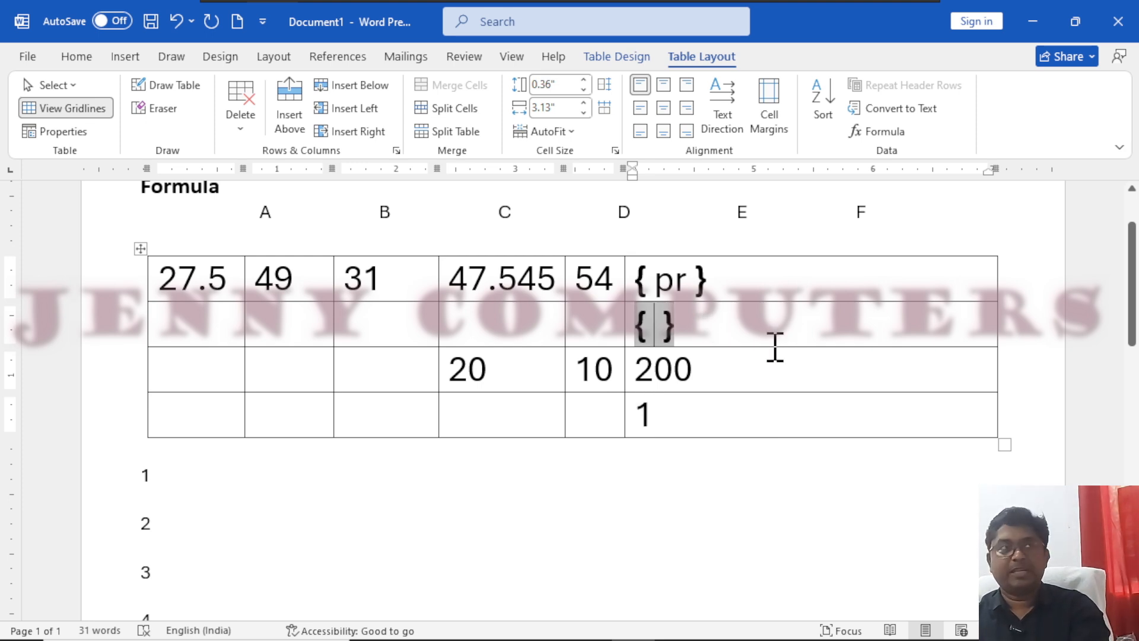
pyautogui.write('=int ')
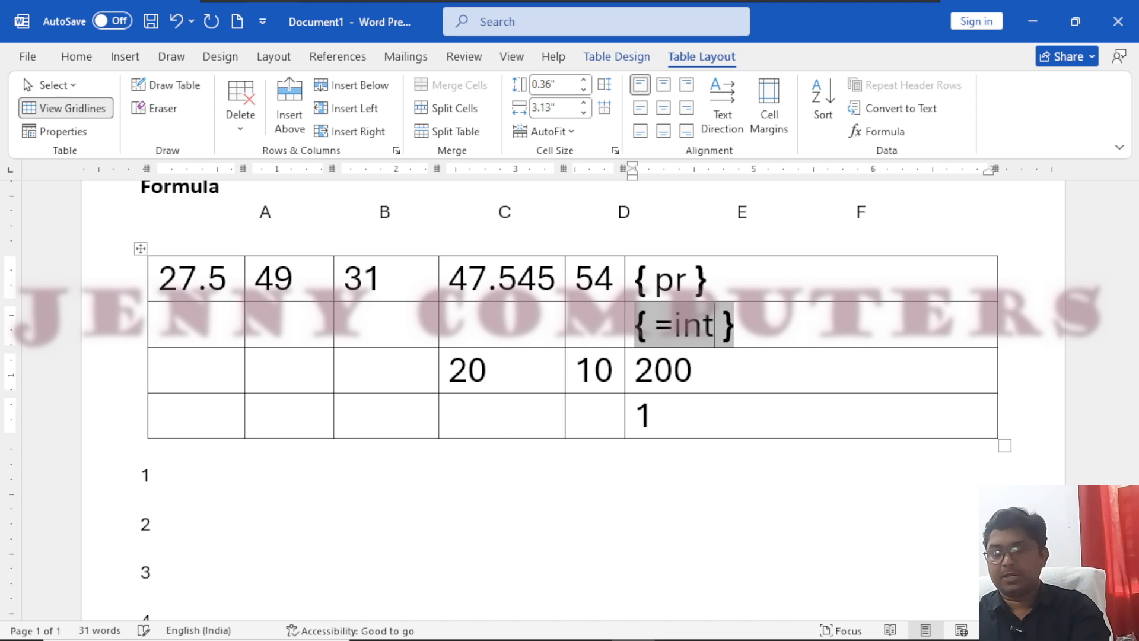
pyautogui.write('(12,')
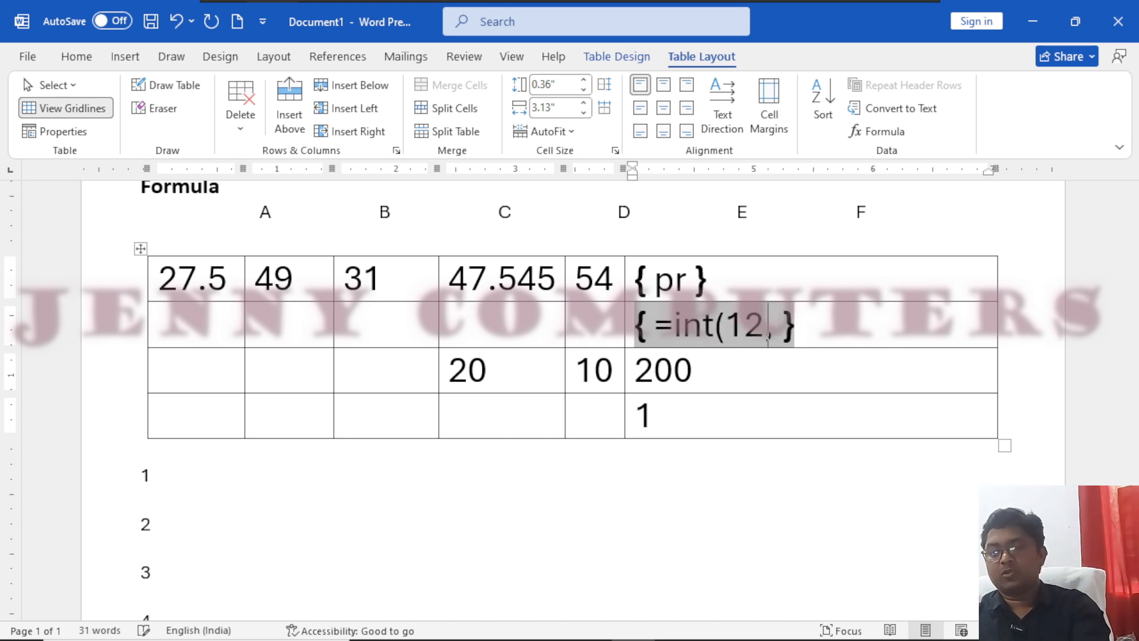
pyautogui.press('BackSpace')
pyautogui.write('.234')
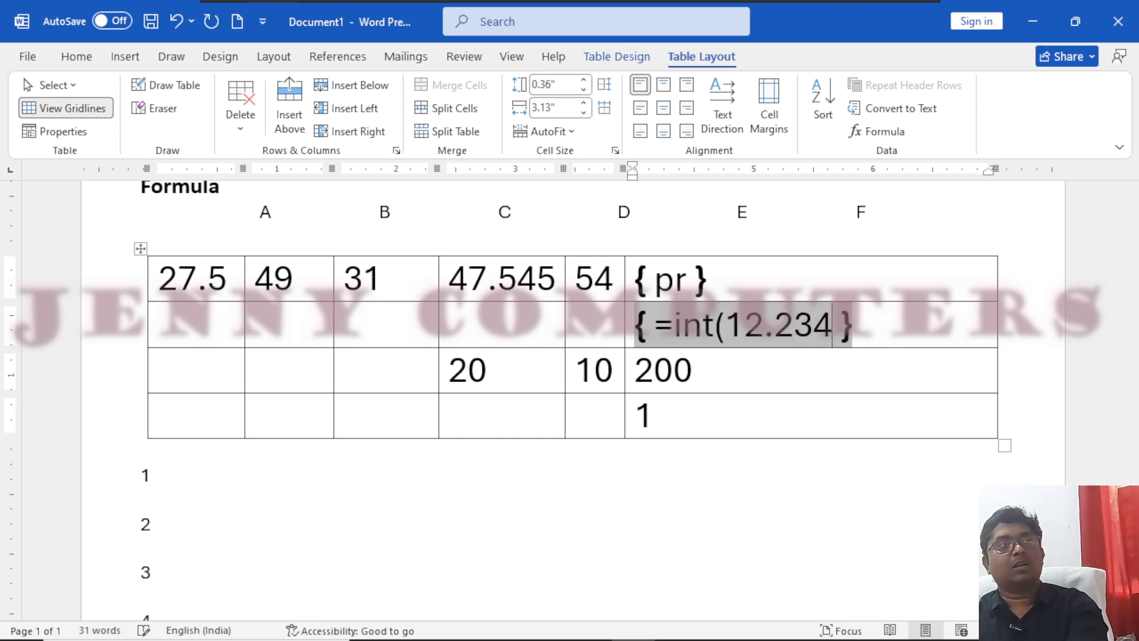
pyautogui.write(')')
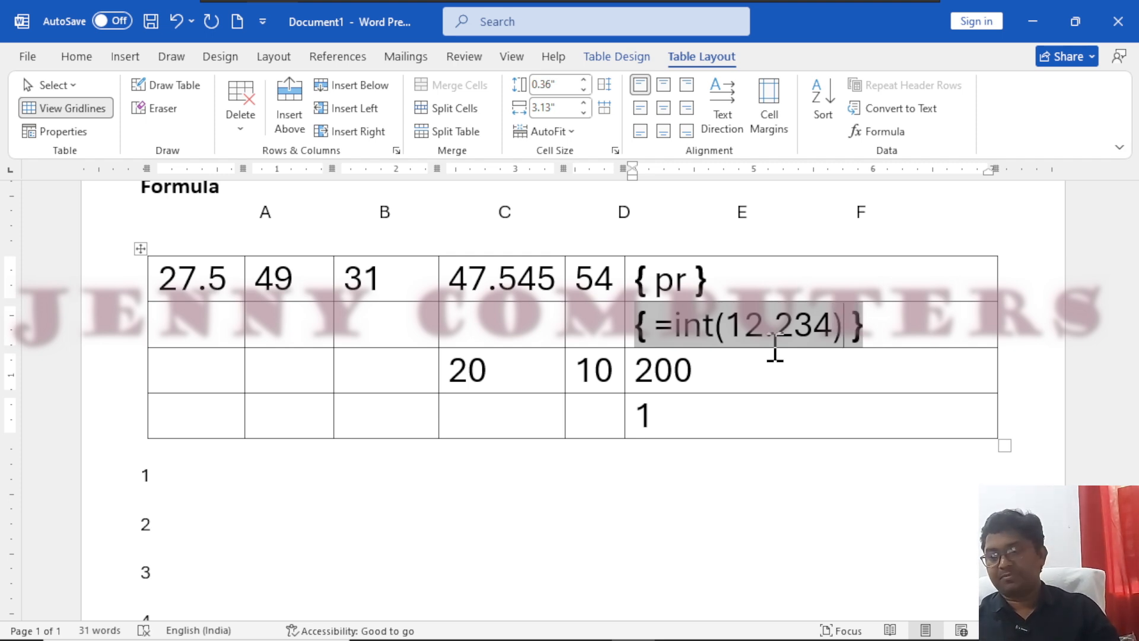
pyautogui.press('F9')
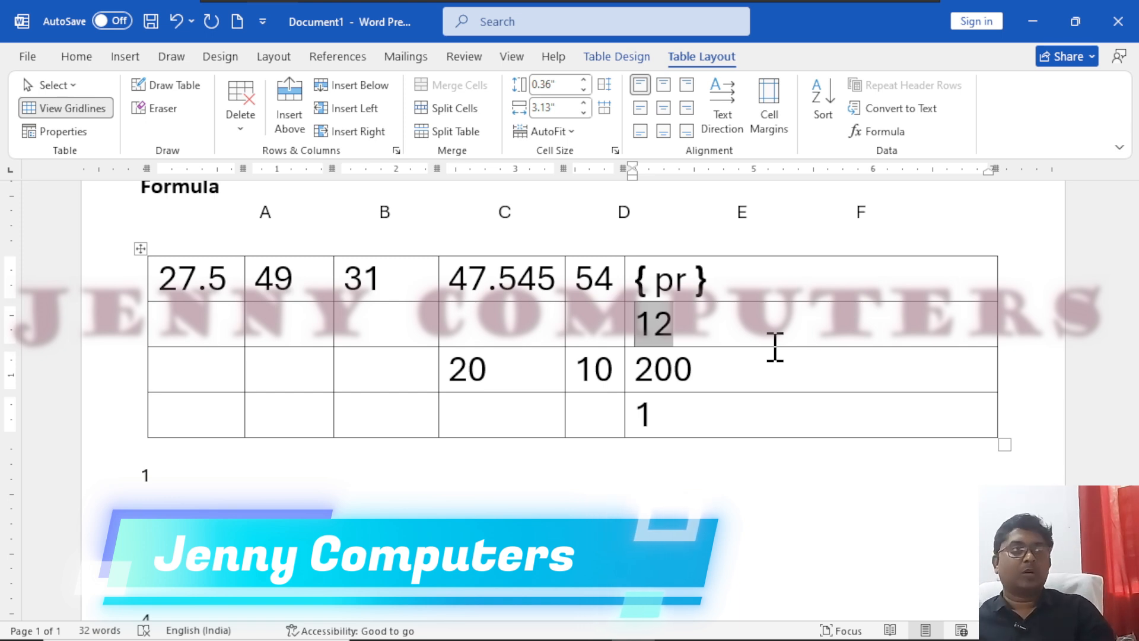
# - Highlight the 47 in 47.545, and examine the Formula dialog's function list from the first row's last cell
pyautogui.moveTo(487, 270); pyautogui.dragTo(448, 268)
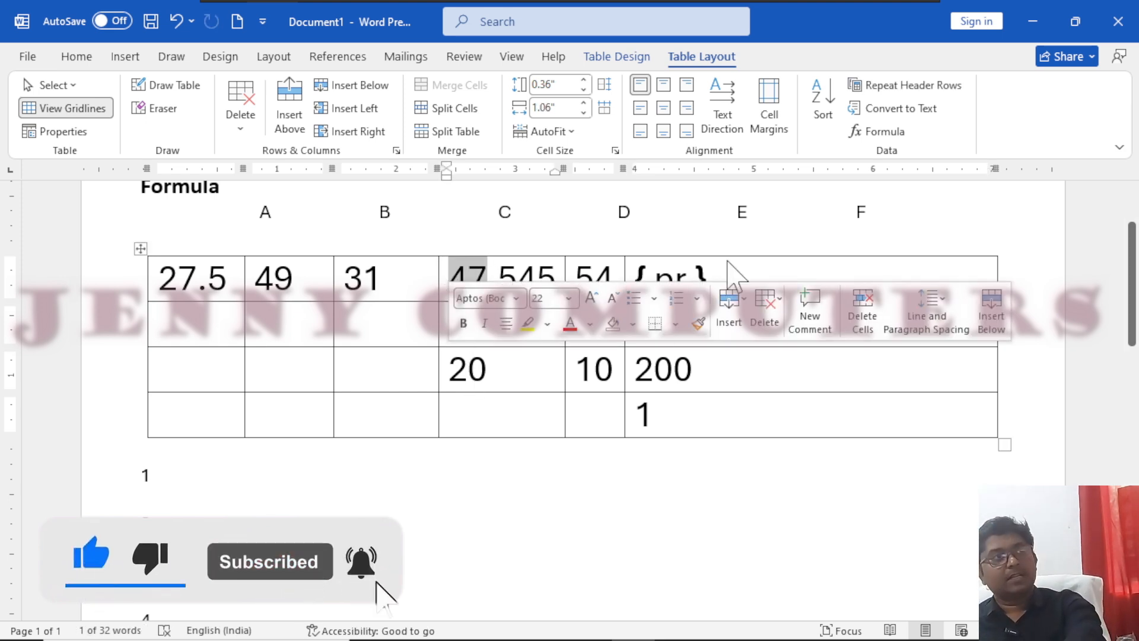
pyautogui.click(742, 276)
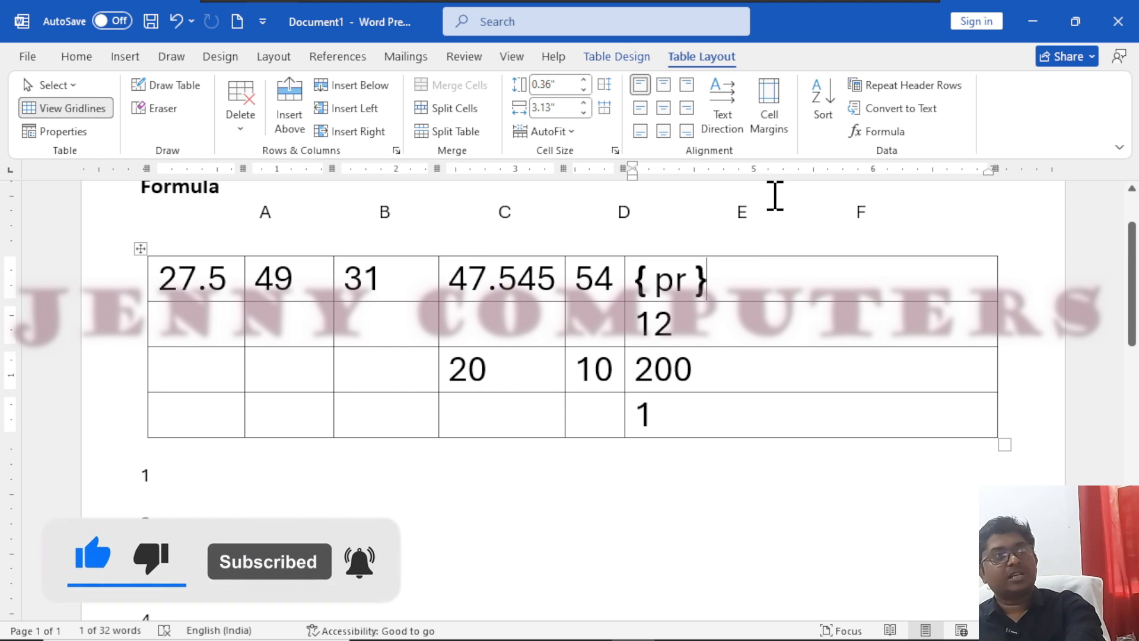
pyautogui.click(890, 137)
pyautogui.click(556, 347)
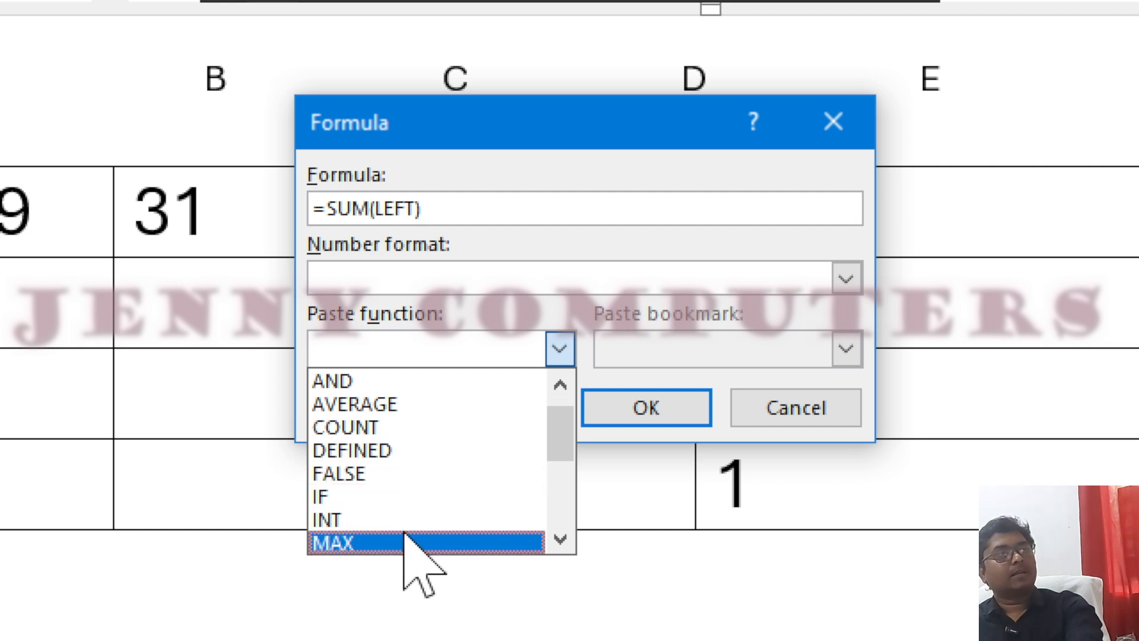
pyautogui.scroll(-3, 427, 504)
pyautogui.scroll(-3, 433, 510)
pyautogui.scroll(-3, 444, 498)
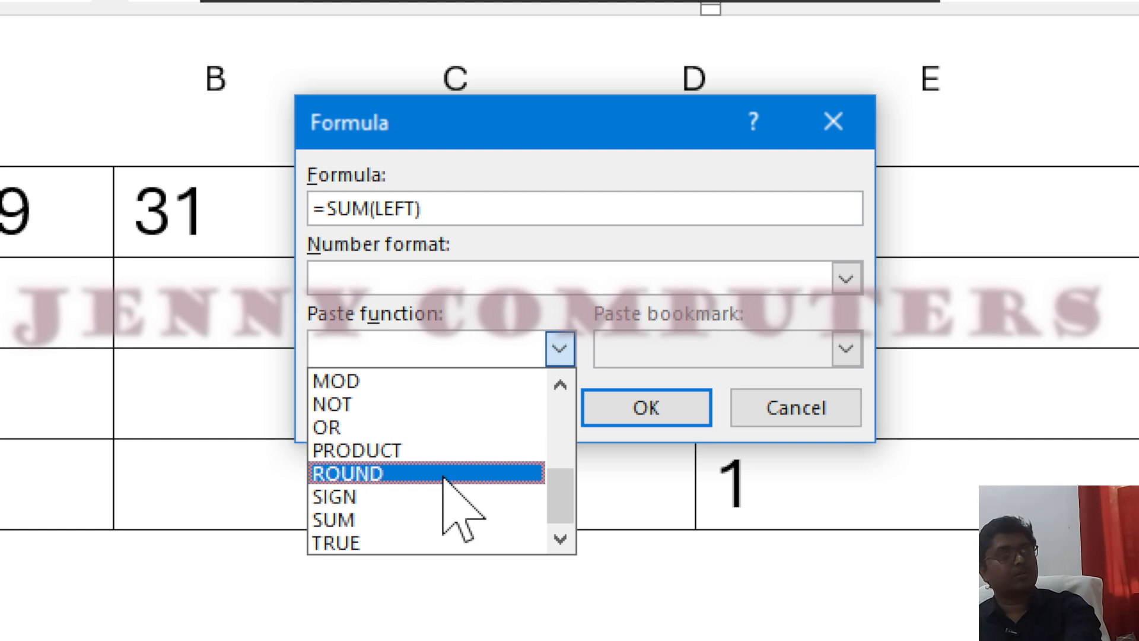
pyautogui.scroll(3, 430, 474)
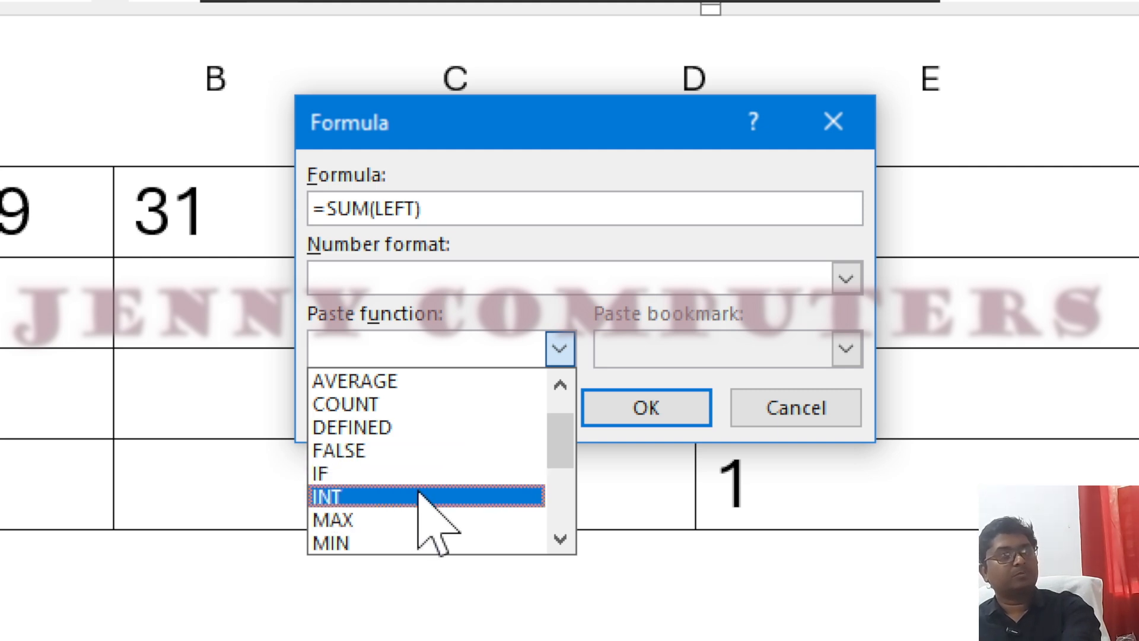
pyautogui.scroll(-1, 426, 485)
pyautogui.scroll(-7, 426, 483)
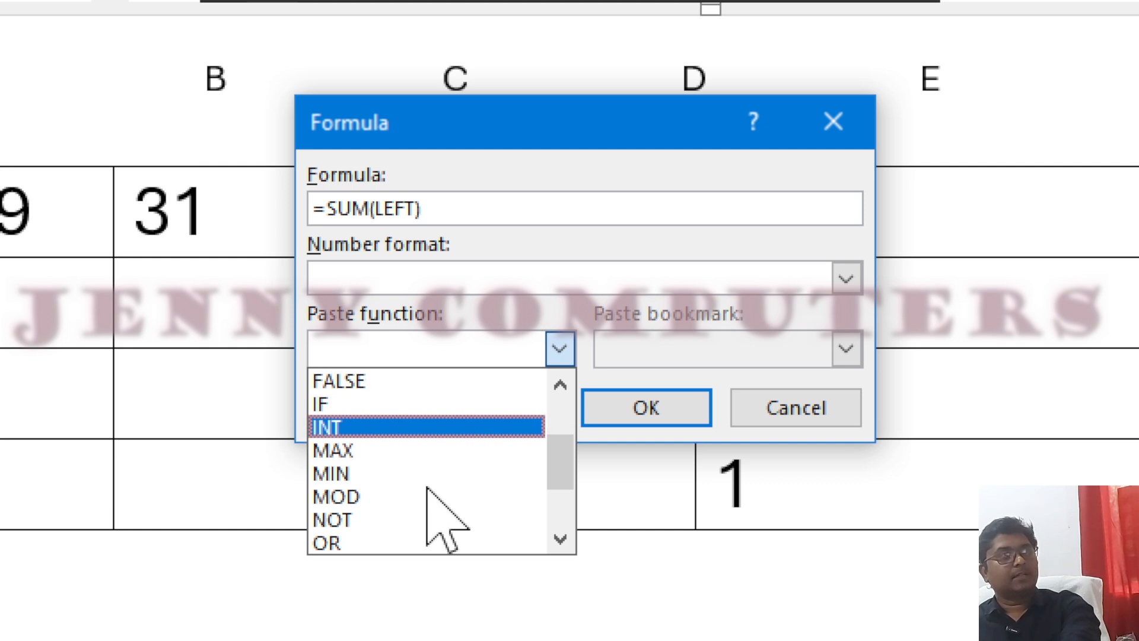
pyautogui.scroll(5, 423, 481)
pyautogui.scroll(1, 423, 482)
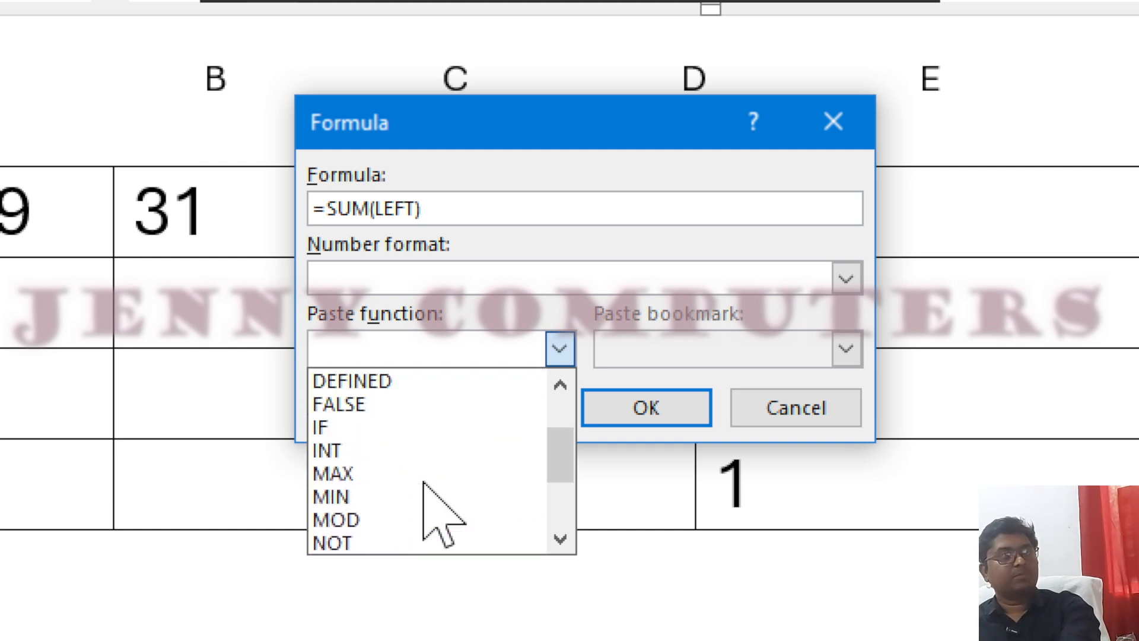
pyautogui.scroll(4, 423, 482)
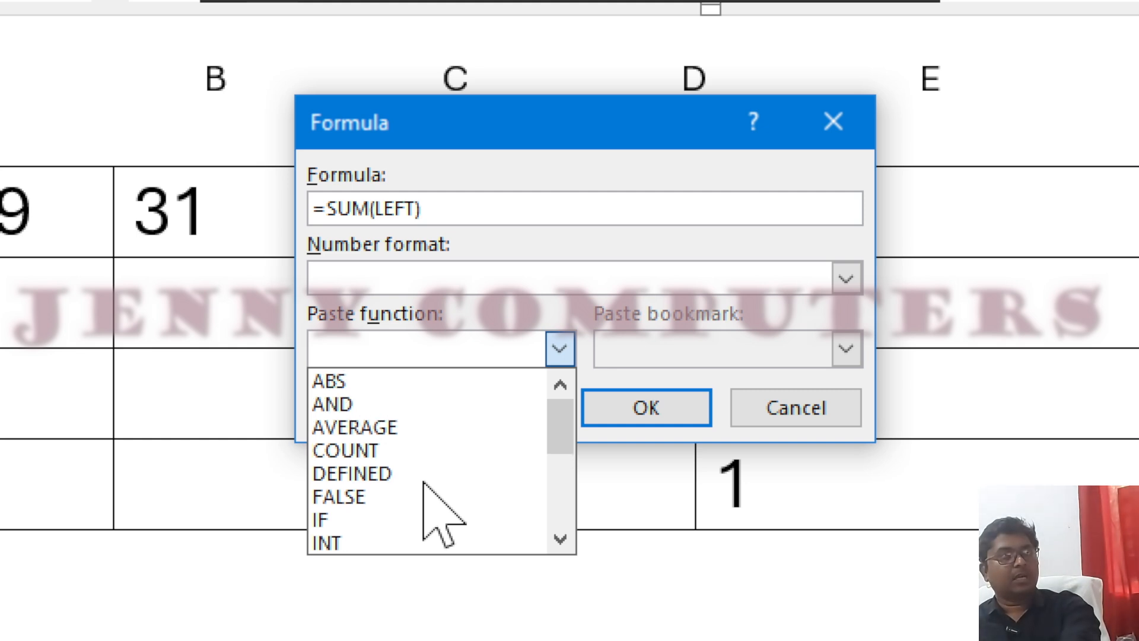